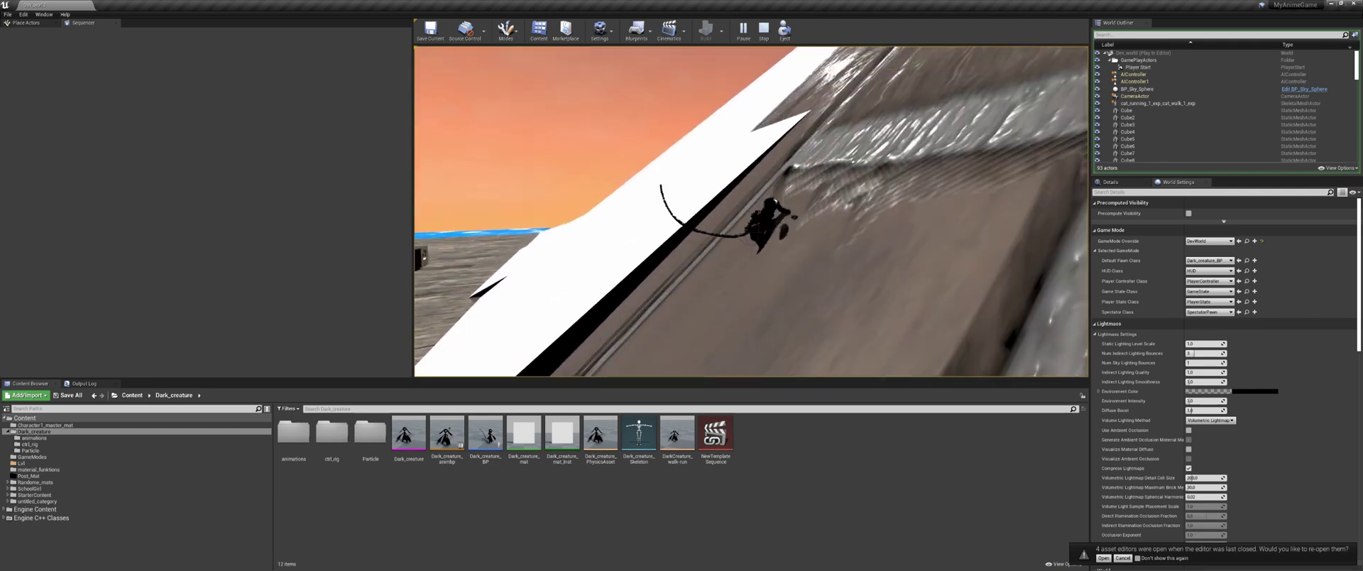
Restart the play session and run the creature across the floor and up the white slope to test its movement.
key(shift+F1)
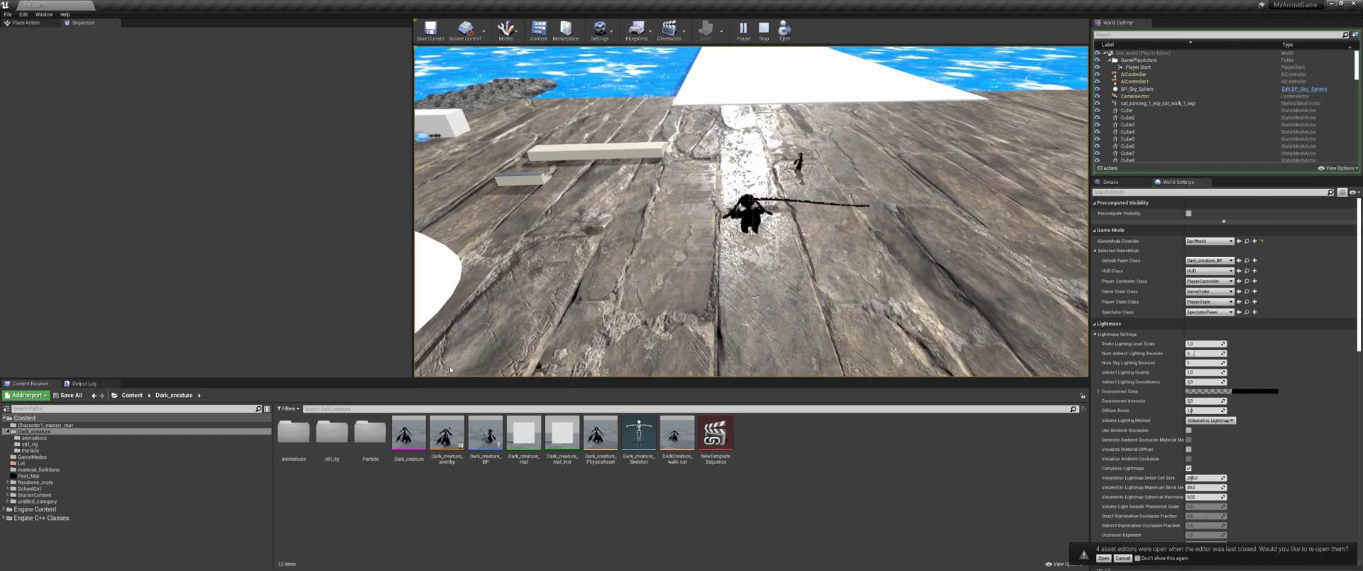
key(Escape)
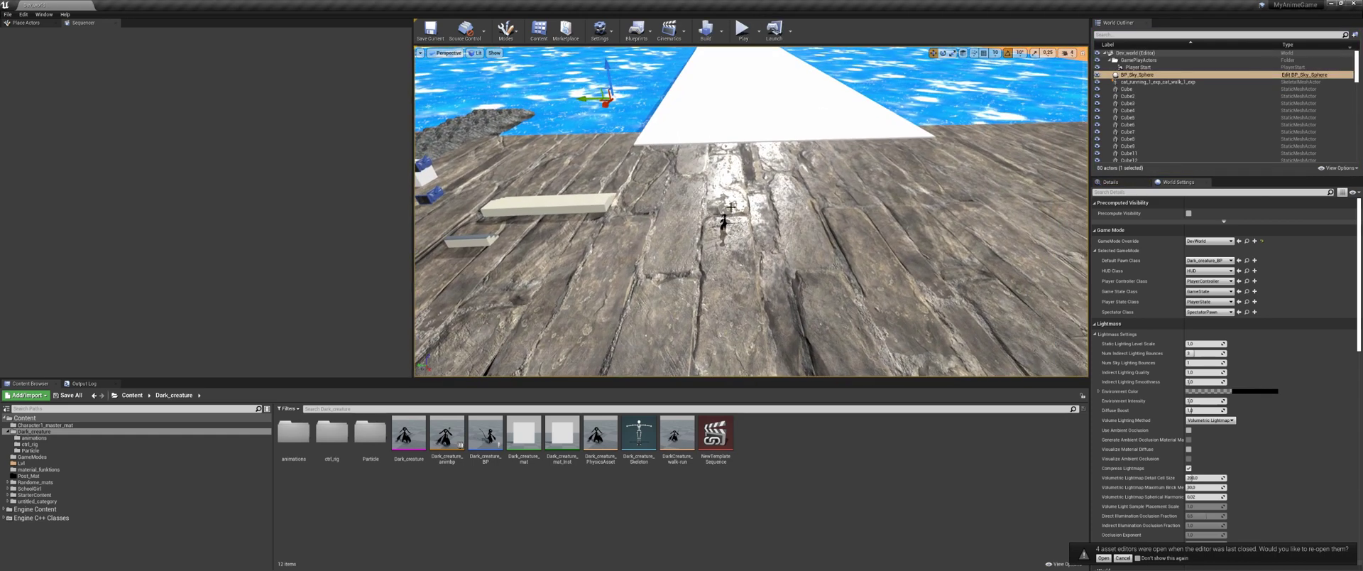
click(743, 32)
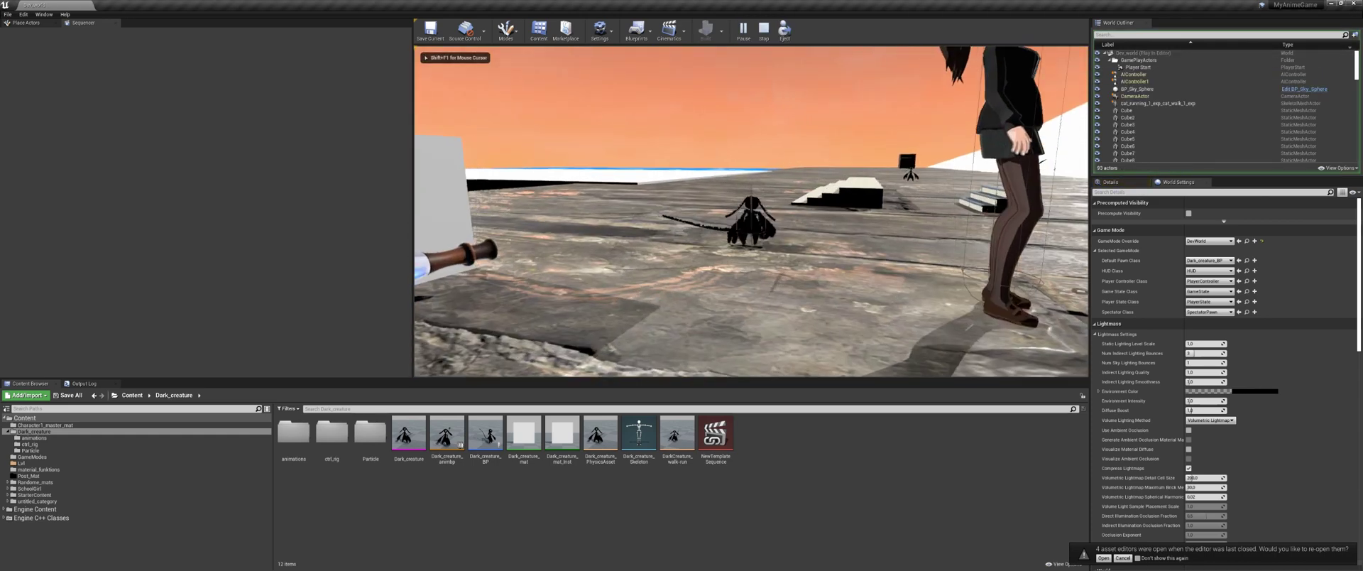
key(d)
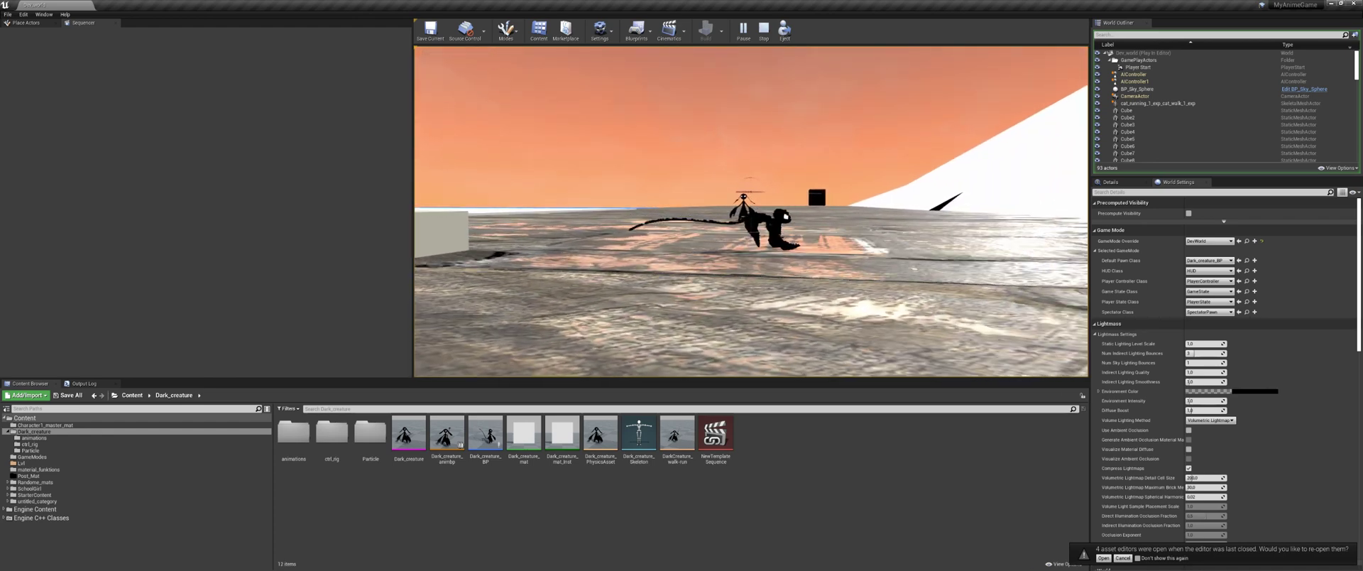
key(d)
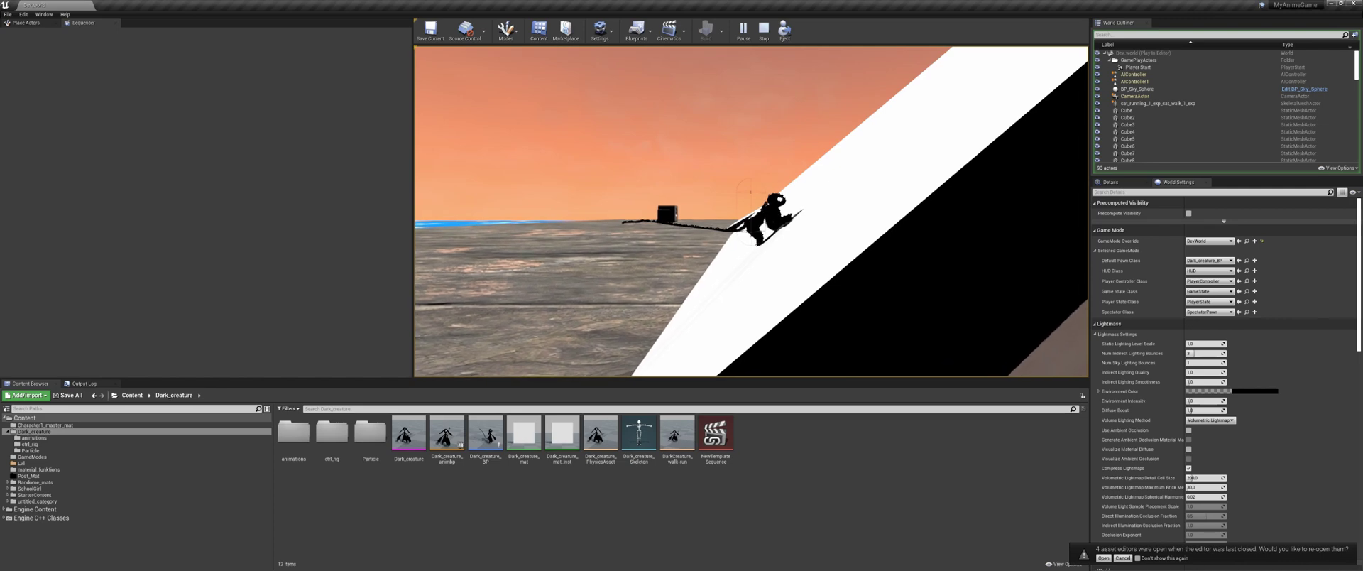
key(d)
key(w)
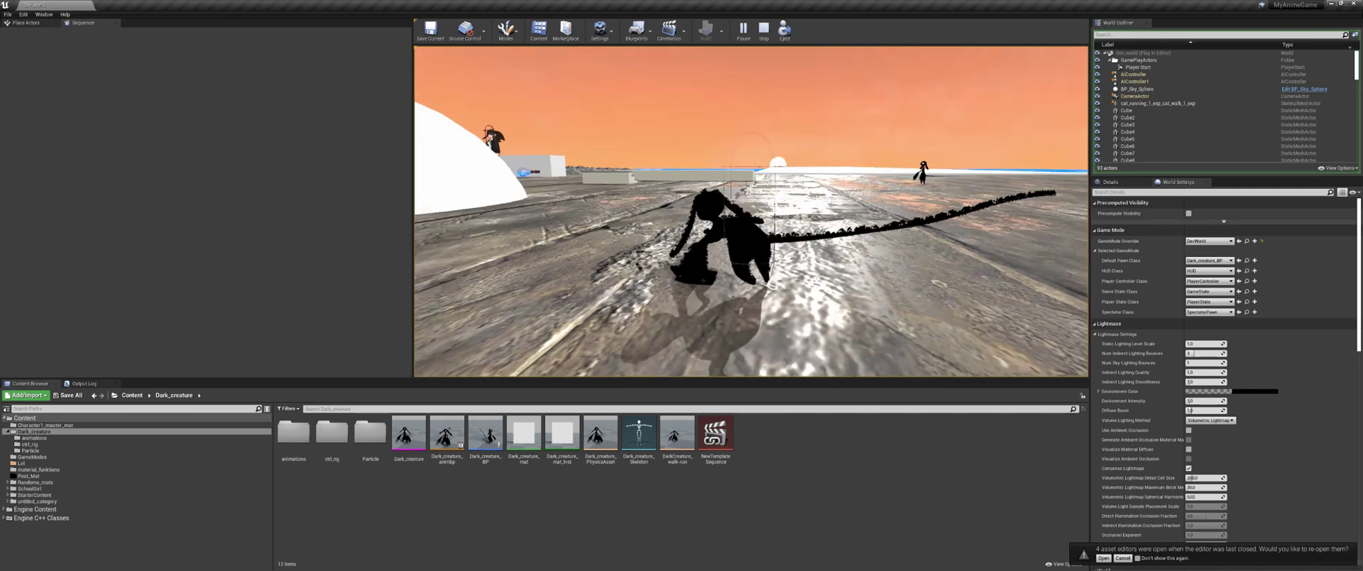
key(w)
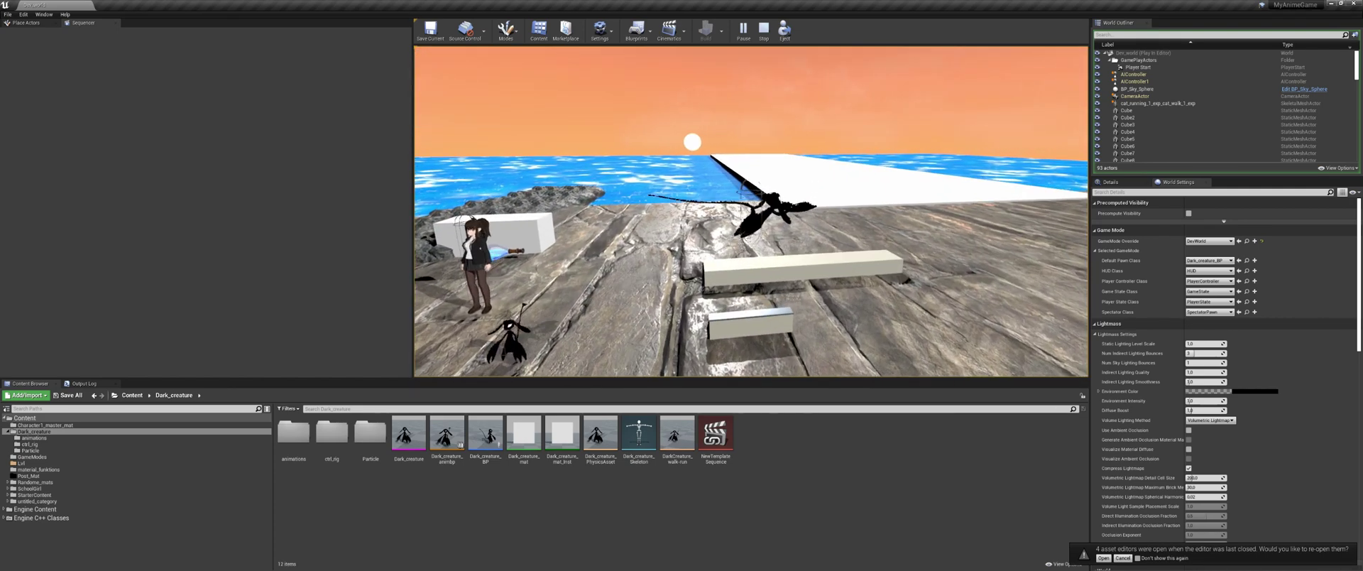
Move the creature over the stair blocks to test how it handles steps, and end the play session.
key(d)
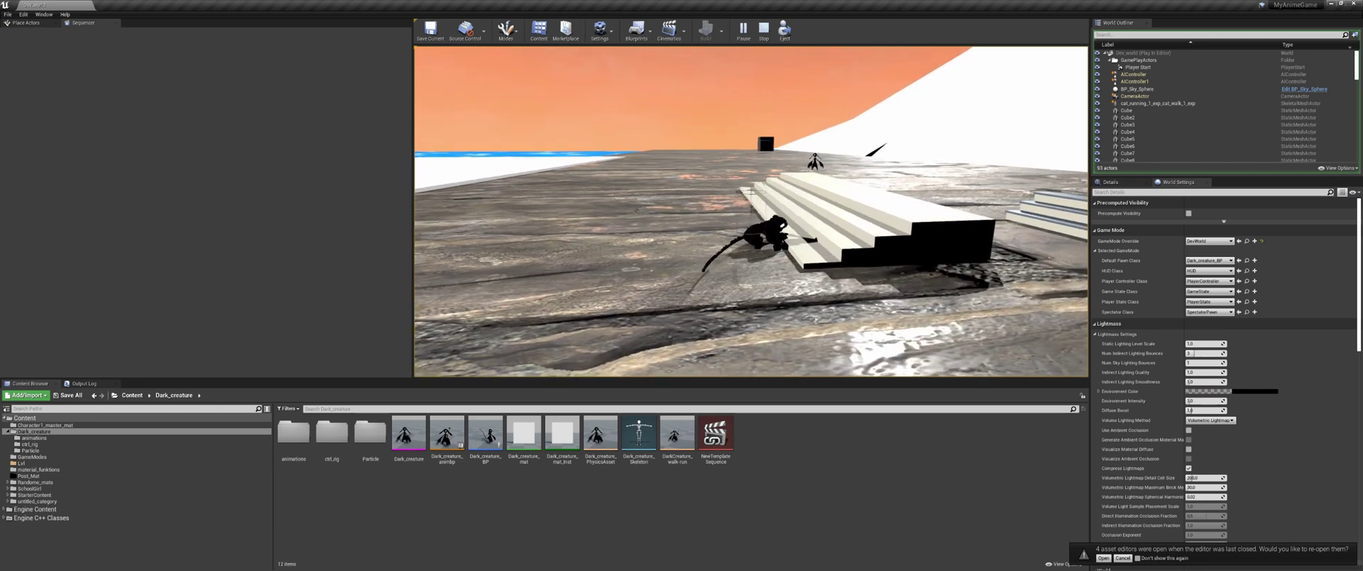
key(d)
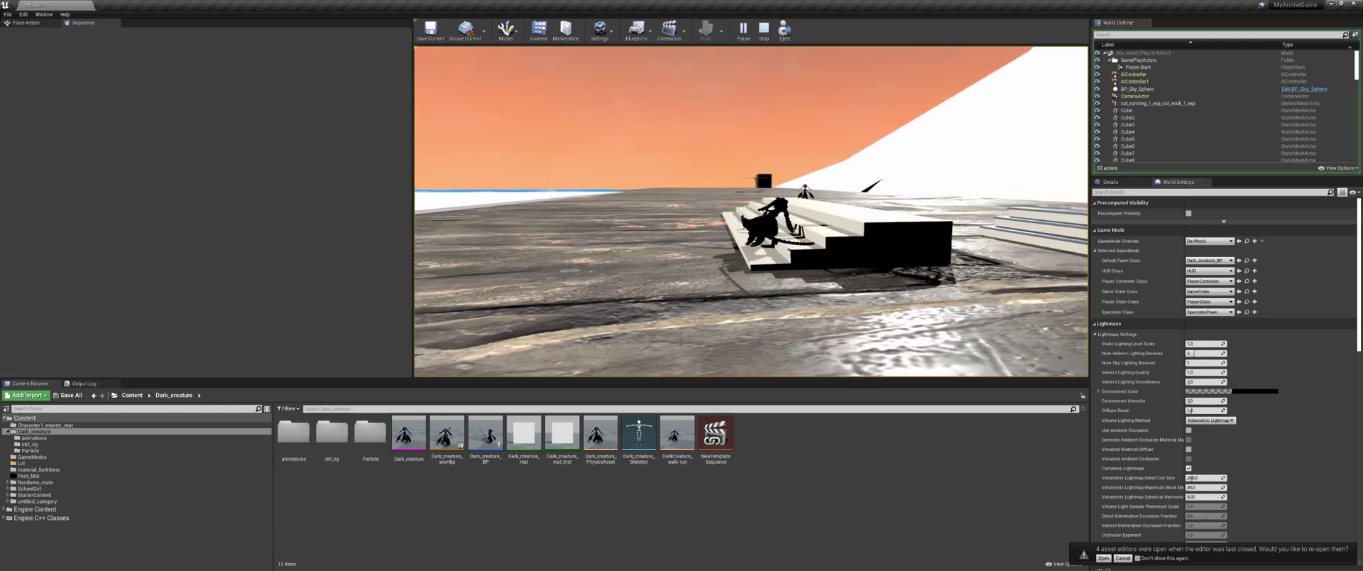
key(d)
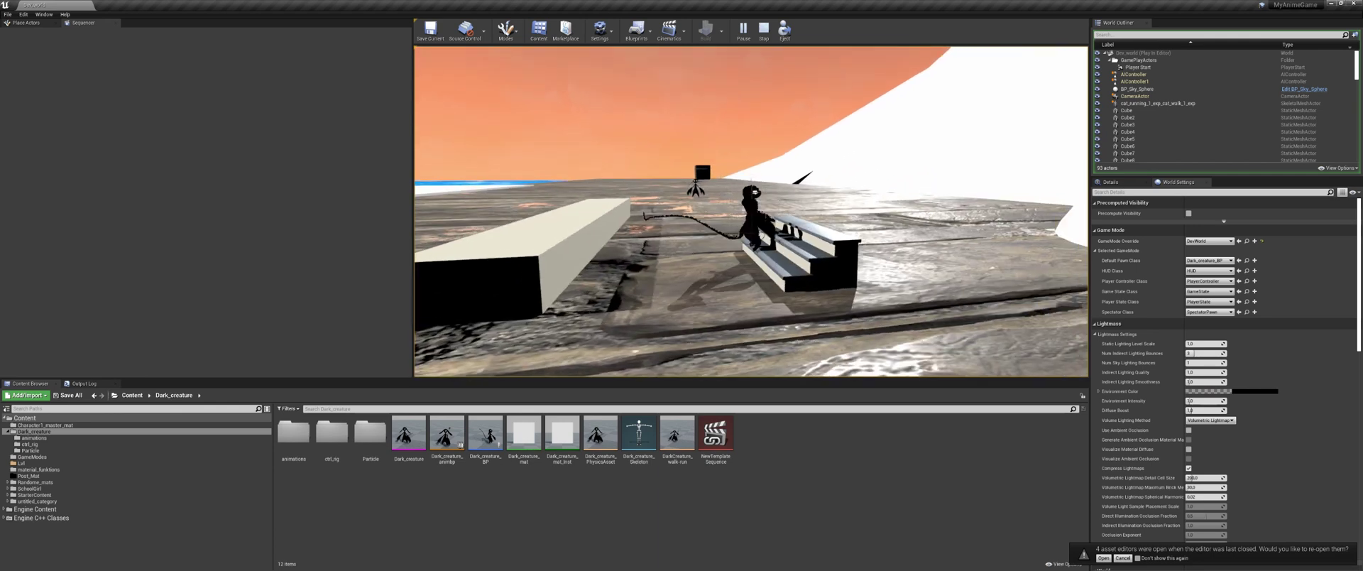
key(a)
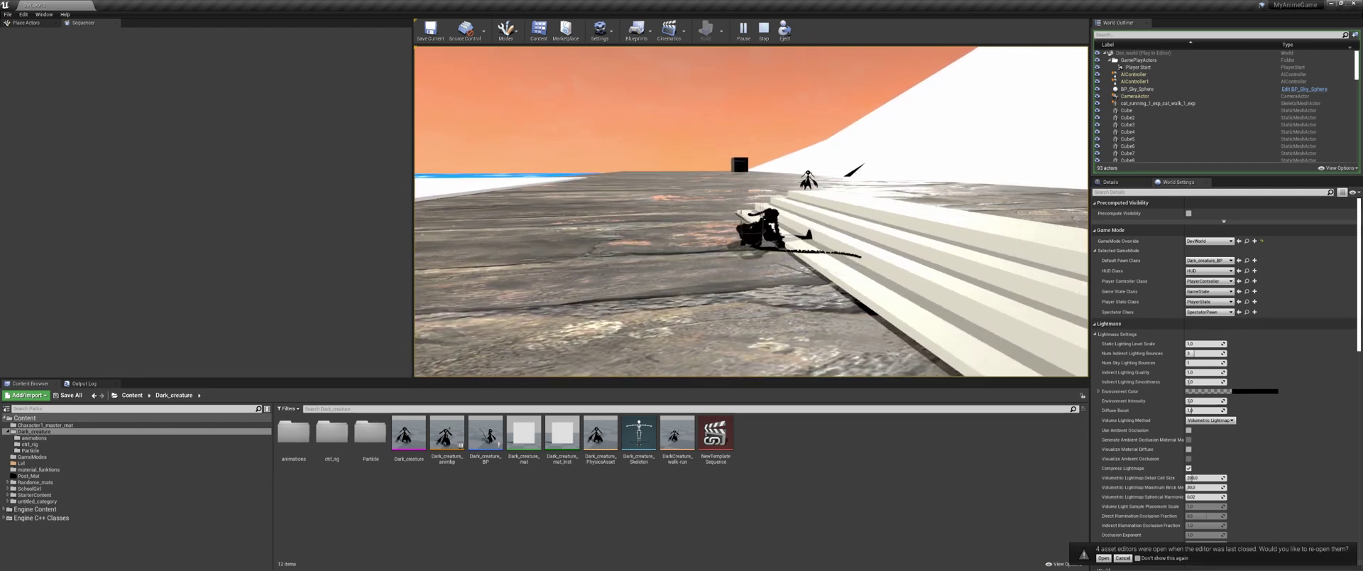
key(d)
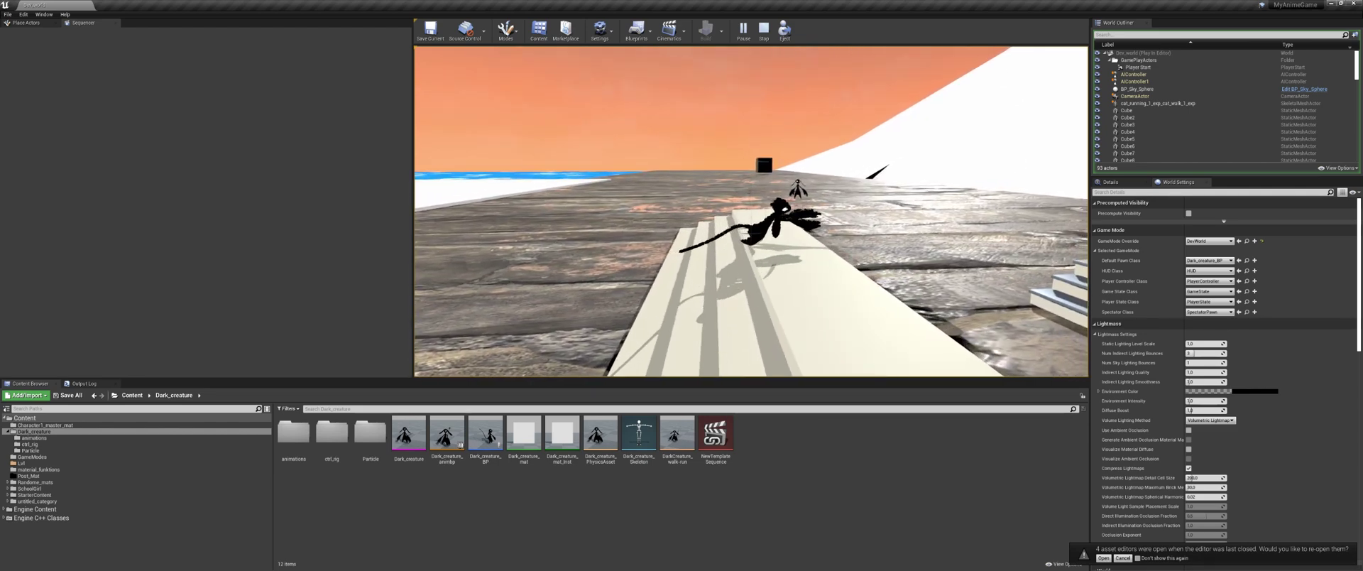
key(Escape)
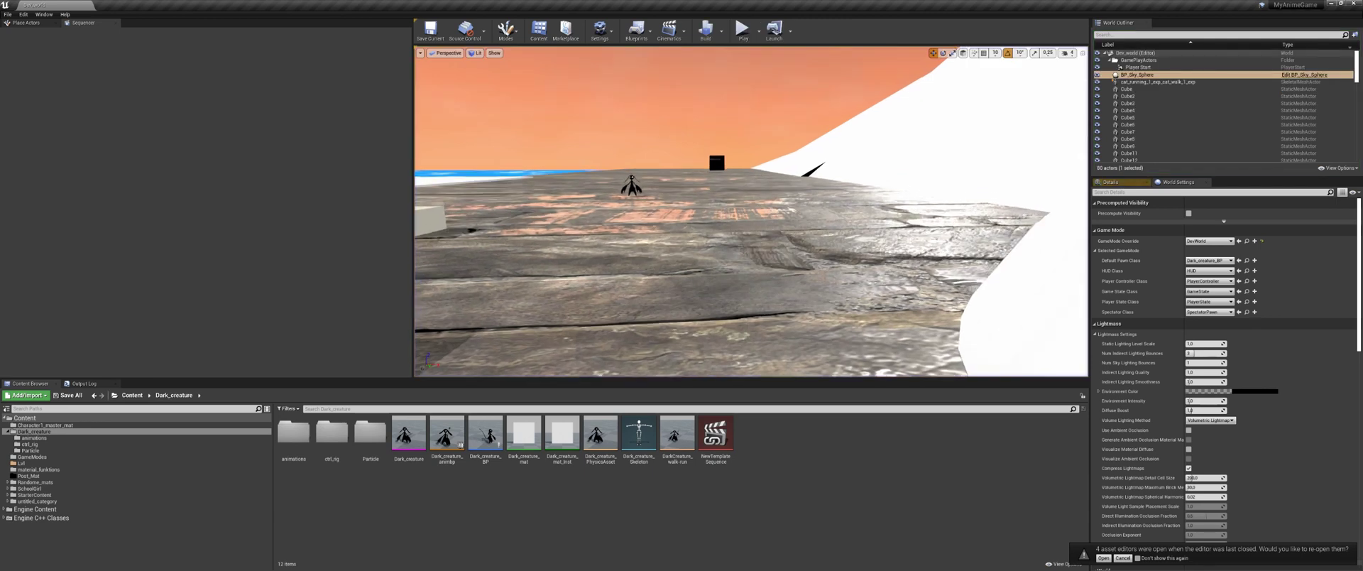
Review the action and axis mappings in the project's Engine Input settings and close the settings.
click(23, 14)
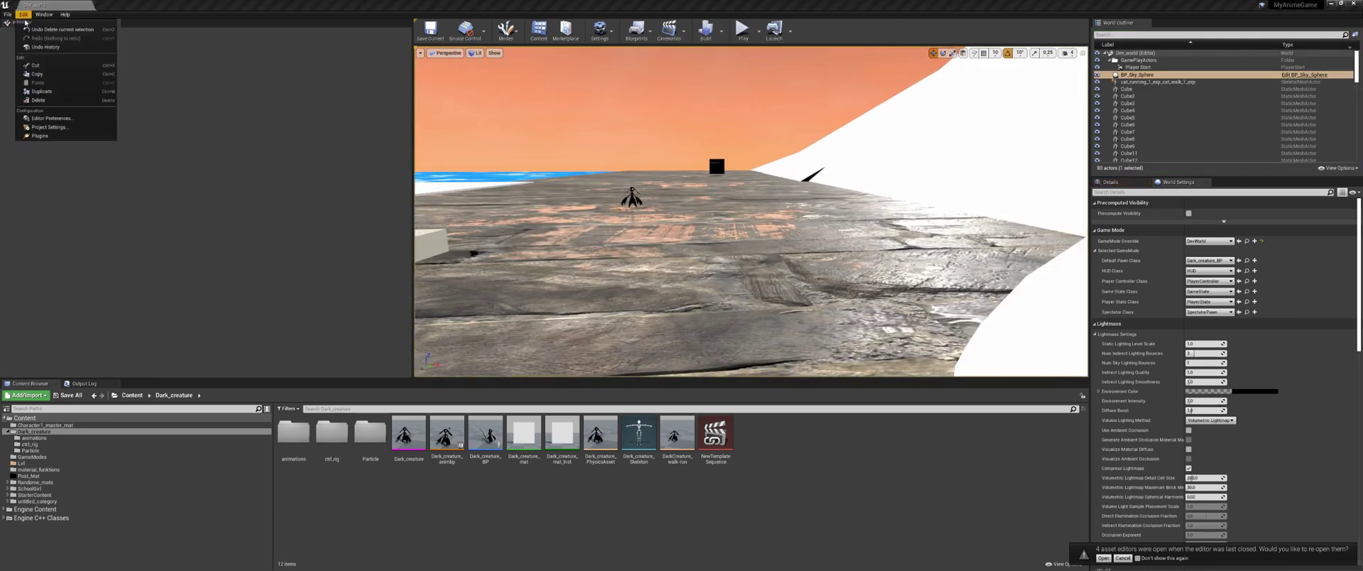
click(59, 132)
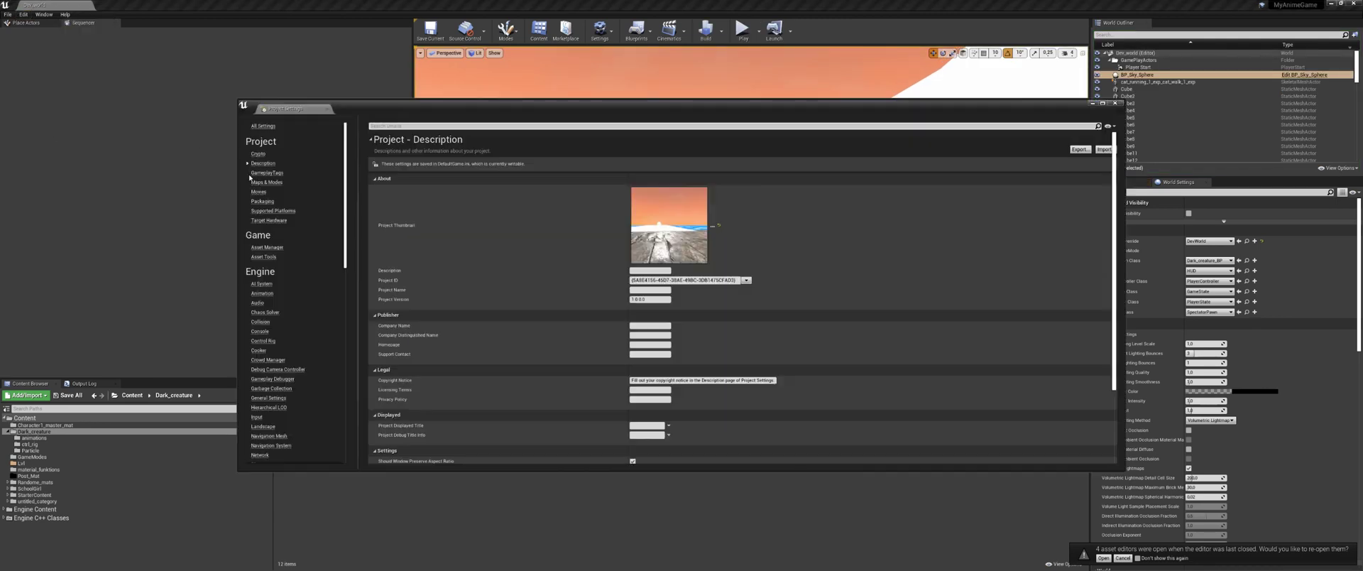
click(257, 418)
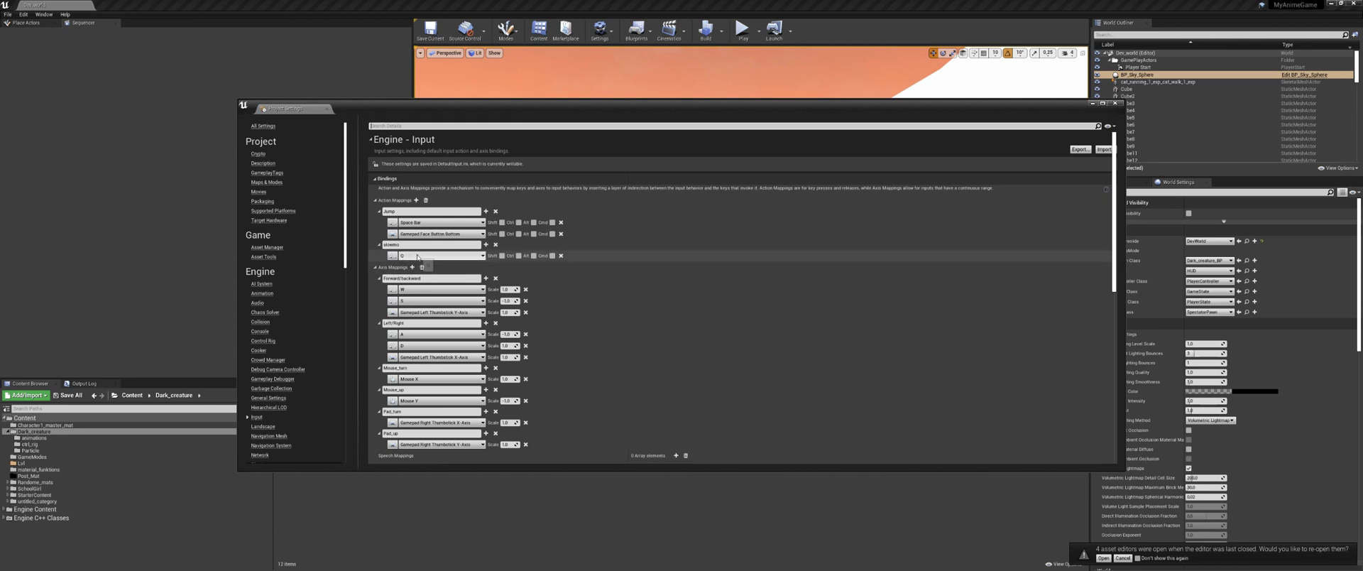
click(1115, 103)
In the event graph of Dark_creature_BP, add a slowmo input action event below the slow mo comment group.
double_click(476, 431)
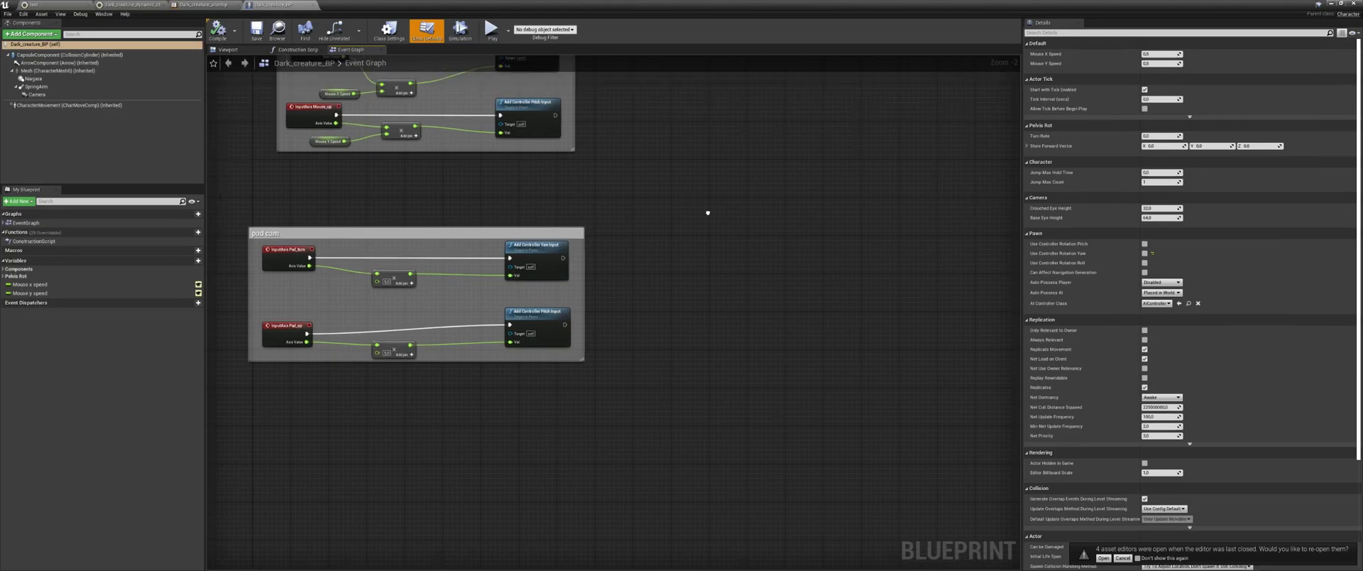
scroll(643, 305, down, 1)
right_drag(638, 288, 502, 408)
scroll(556, 335, up, 3)
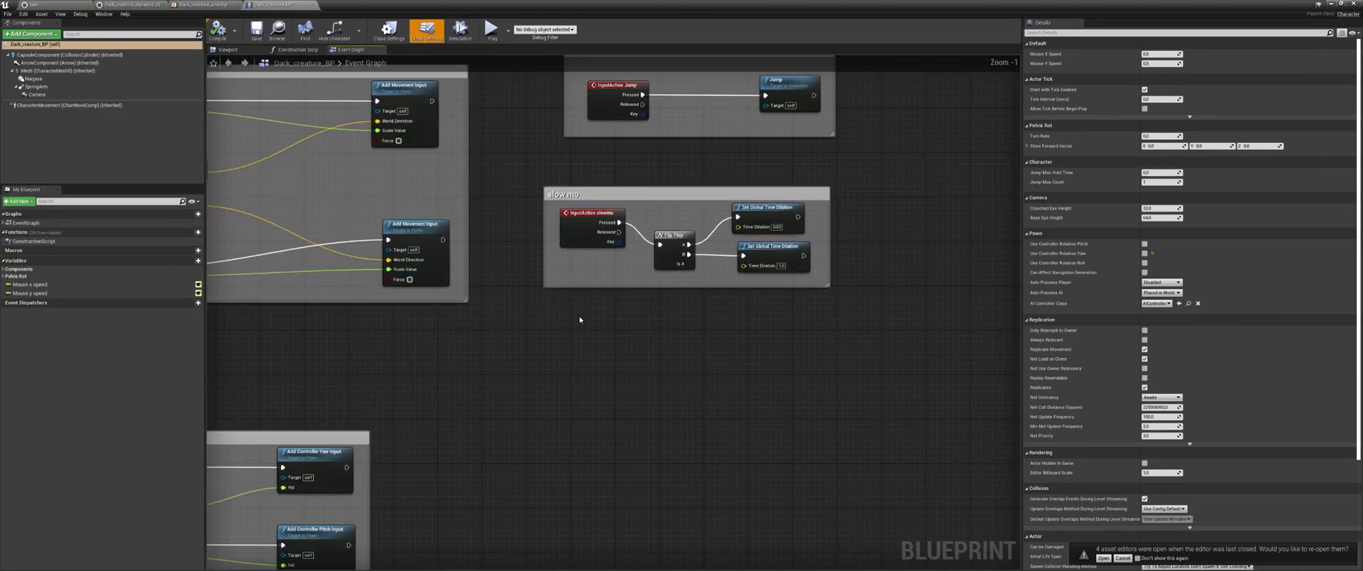
right_drag(590, 300, 449, 310)
right_click(473, 367)
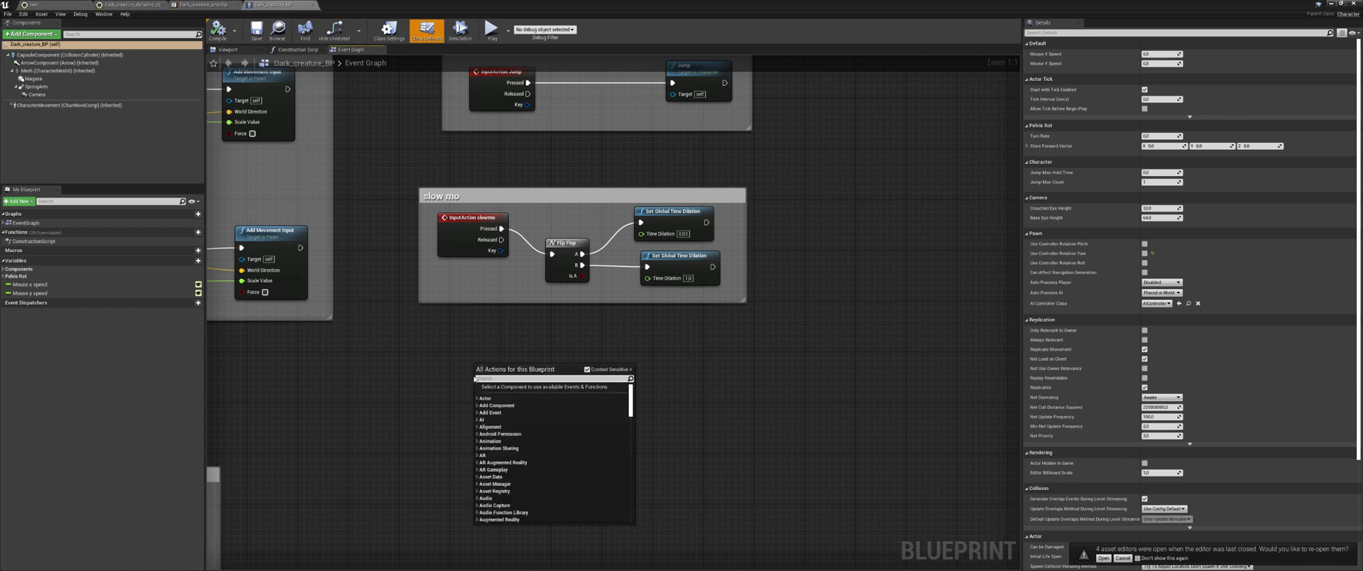
text(slowmo)
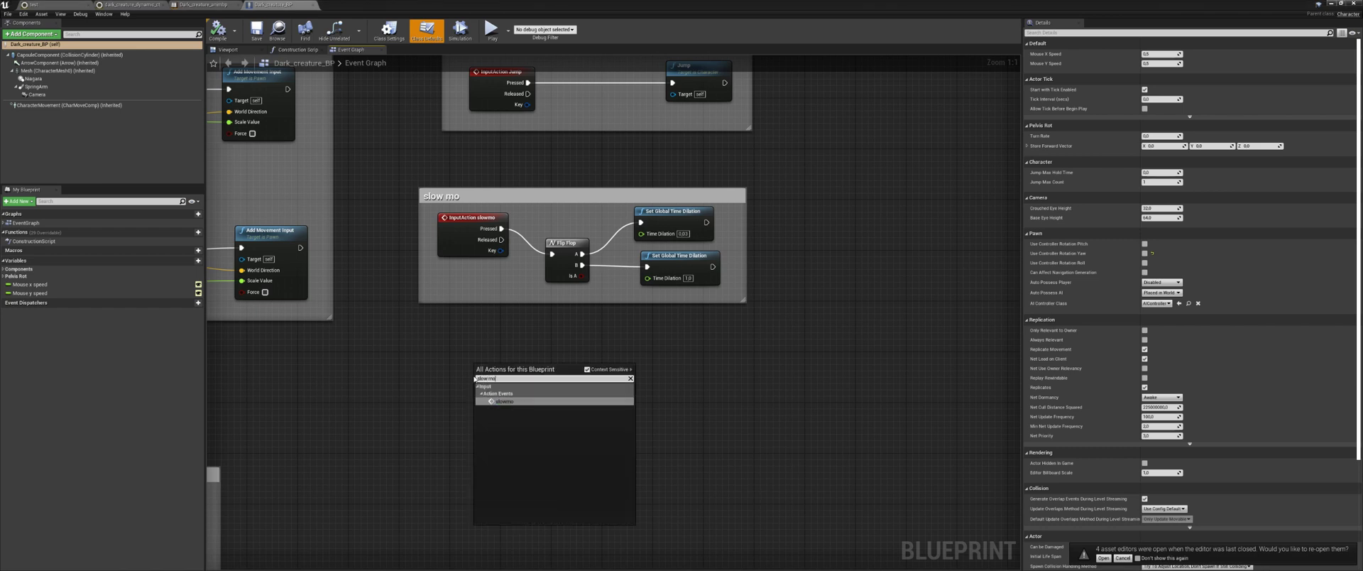
key(Return)
Add a Flip Flop node connected to the Pressed output of the new slowmo event.
drag(514, 368, 578, 369)
text(flip)
key(Return)
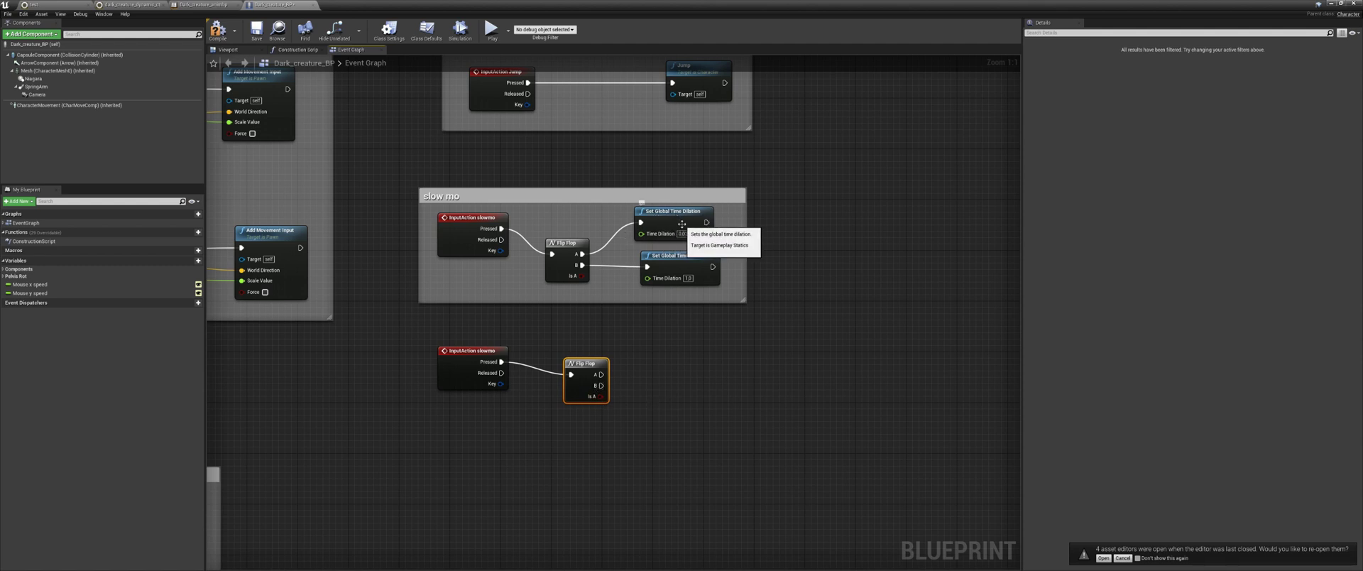
Add a Set Global Time Dilation node to the new Flip Flop's A output and align it beside the Flip Flop.
drag(601, 374, 680, 369)
text(set glo)
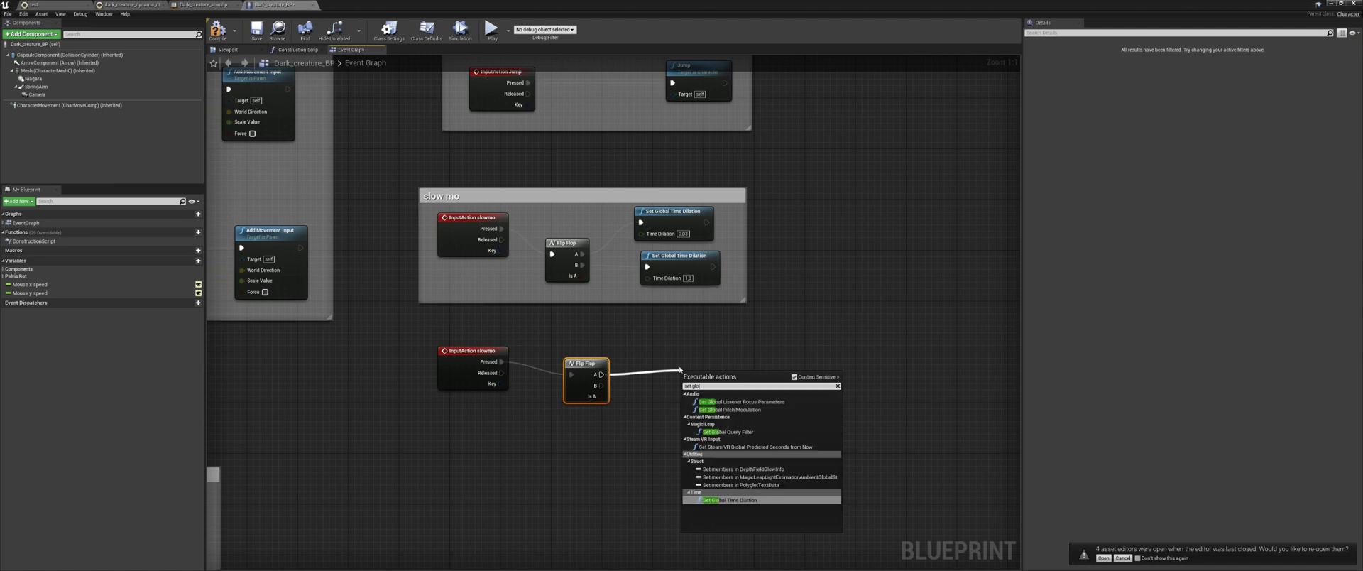
text(bal time)
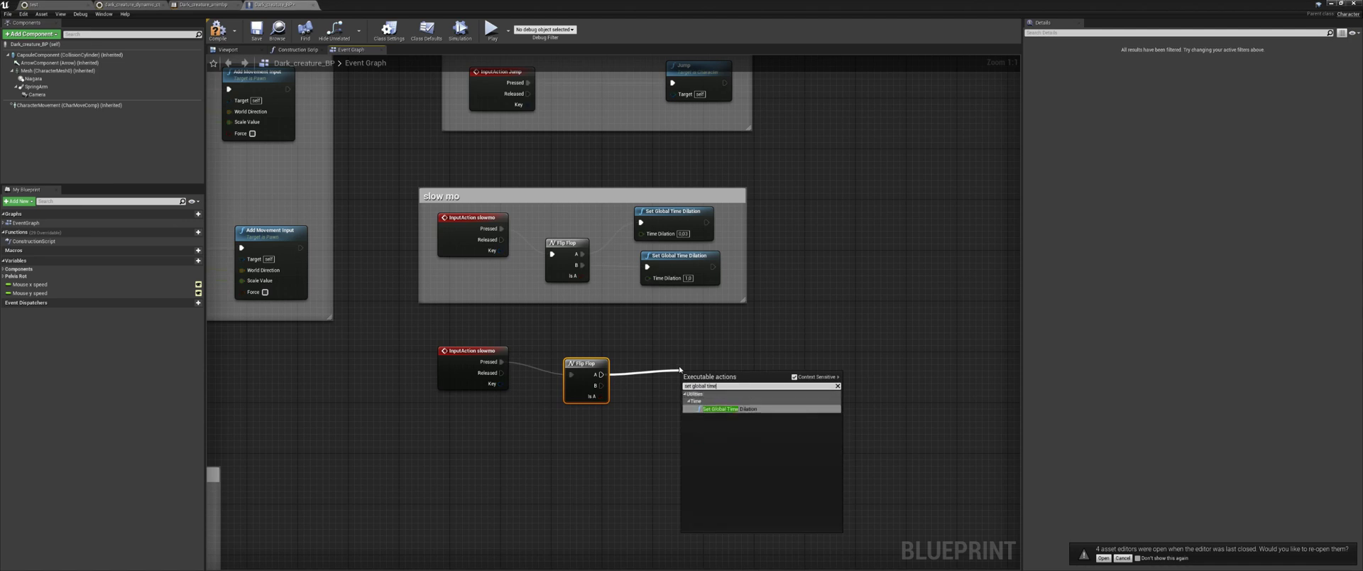
key(Return)
drag(682, 370, 671, 352)
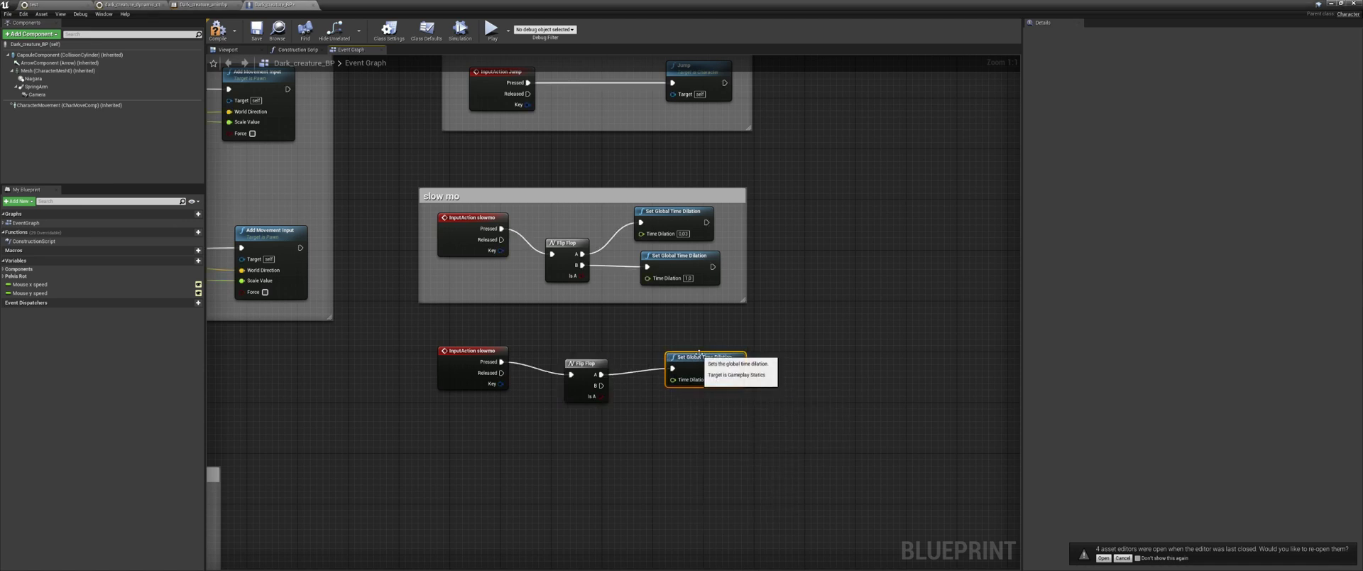
Connect a copy of the Set Global Time Dilation node to the Flip Flop's B output and clear the A branch's time dilation value.
key(ctrl+c)
key(ctrl+v)
drag(601, 386, 678, 412)
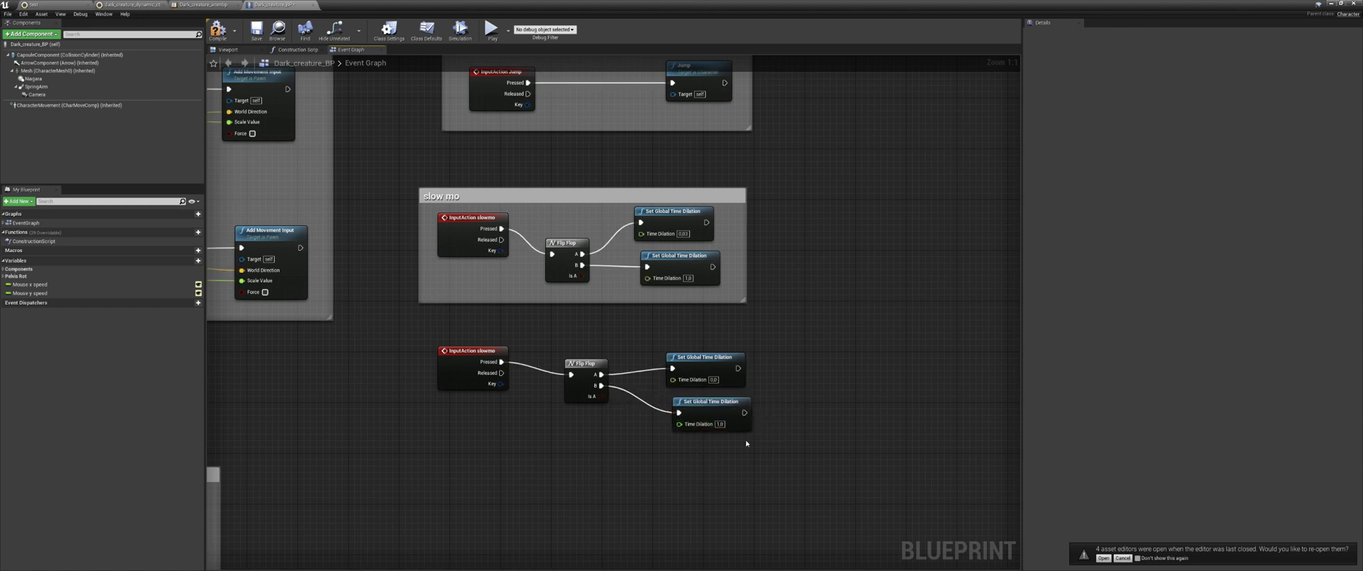
click(713, 380)
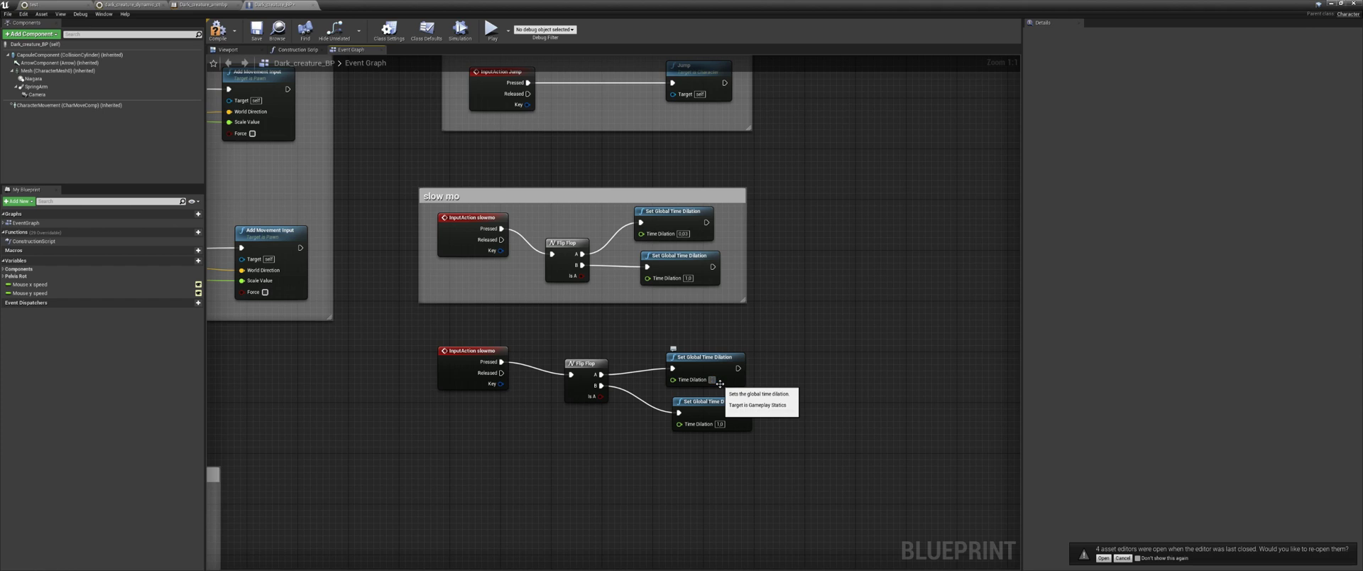
key(BackSpace)
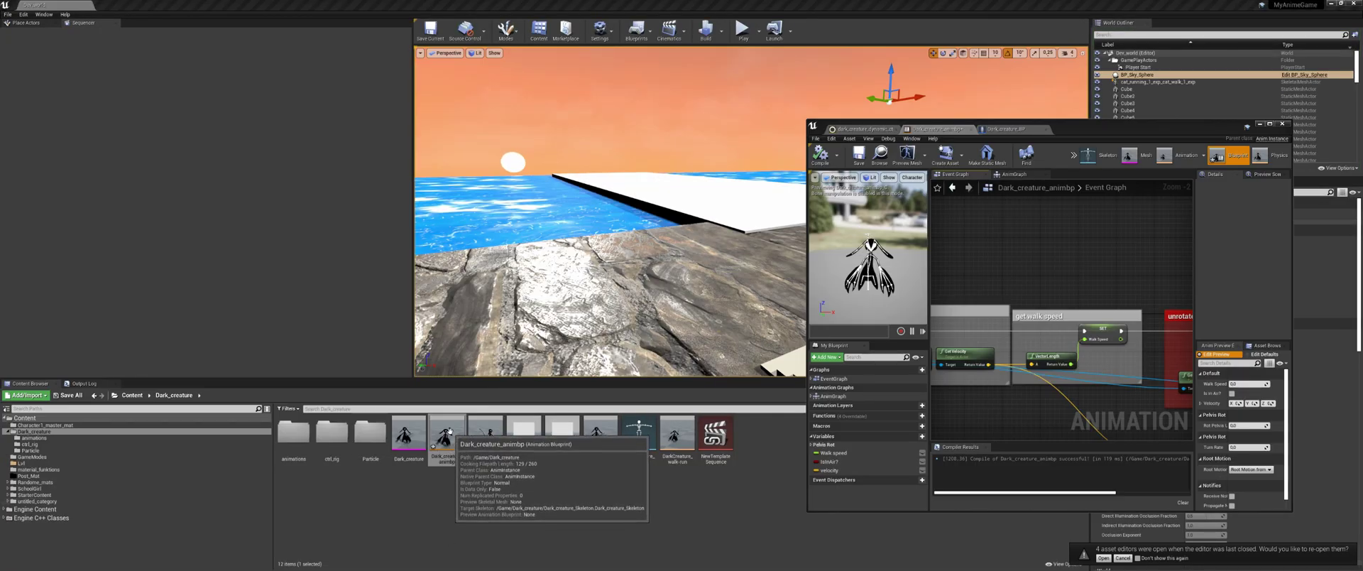
Open Dark_creature_animbp and examine the jumping bool node group in its event graph.
click(447, 431)
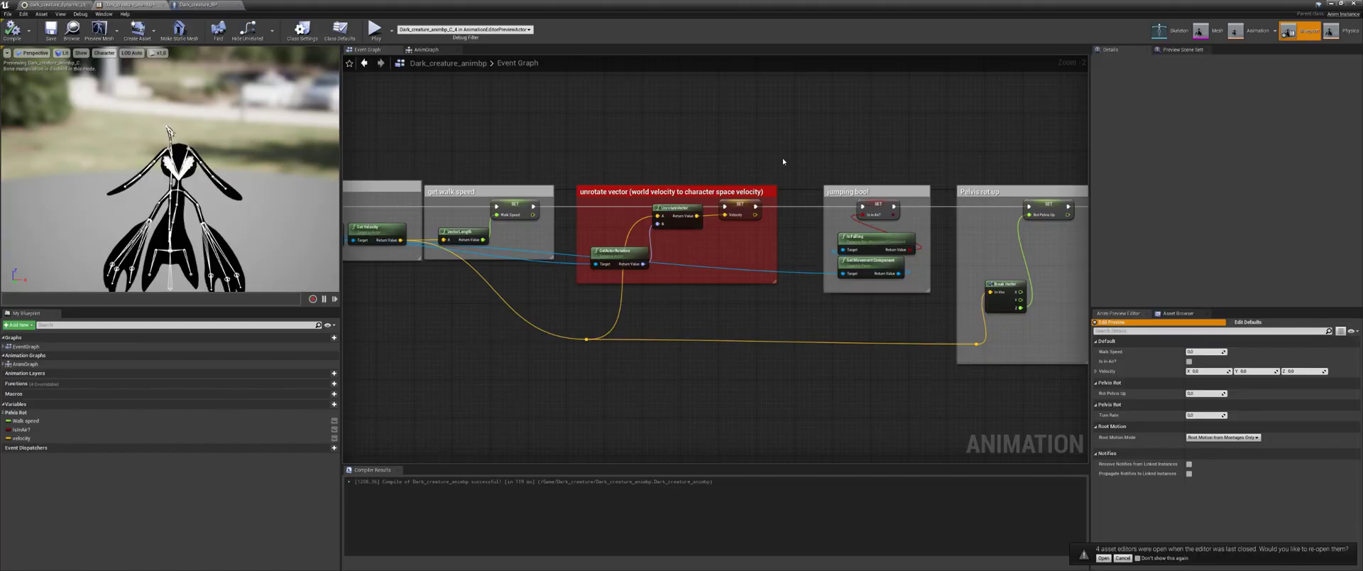
scroll(619, 312, down, 2)
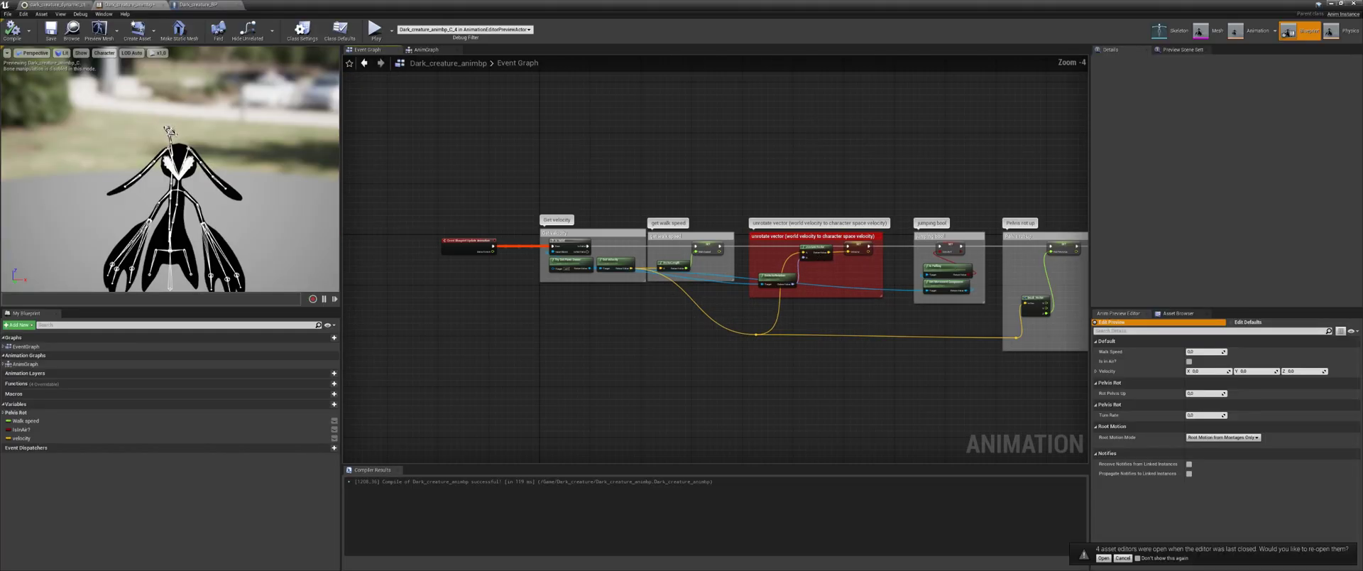
scroll(619, 312, up, 2)
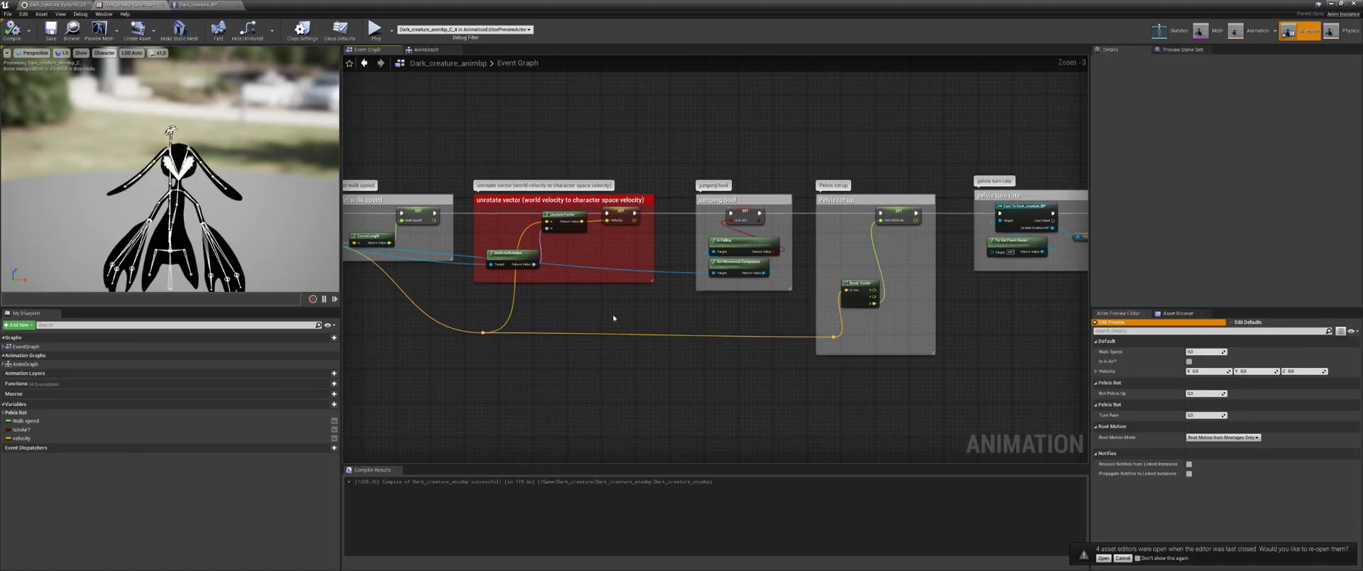
right_drag(720, 315, 644, 342)
drag(744, 190, 620, 338)
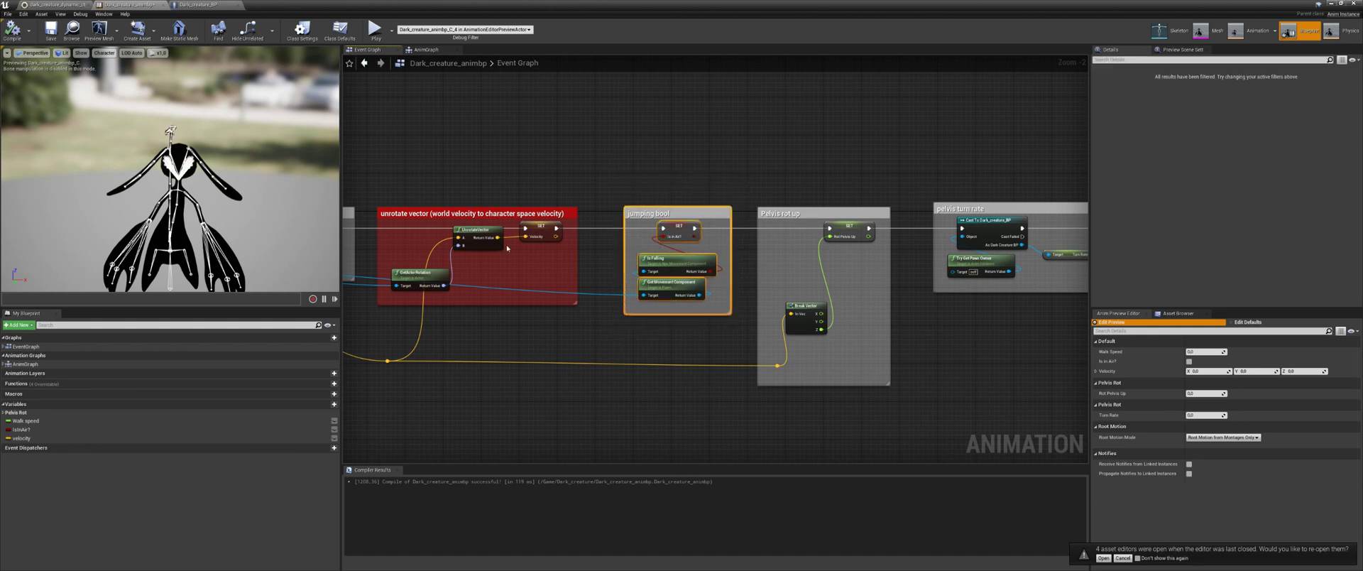
Place a getter for the boolean Is in Air? variable in the AnimGraph near the state machine.
click(426, 50)
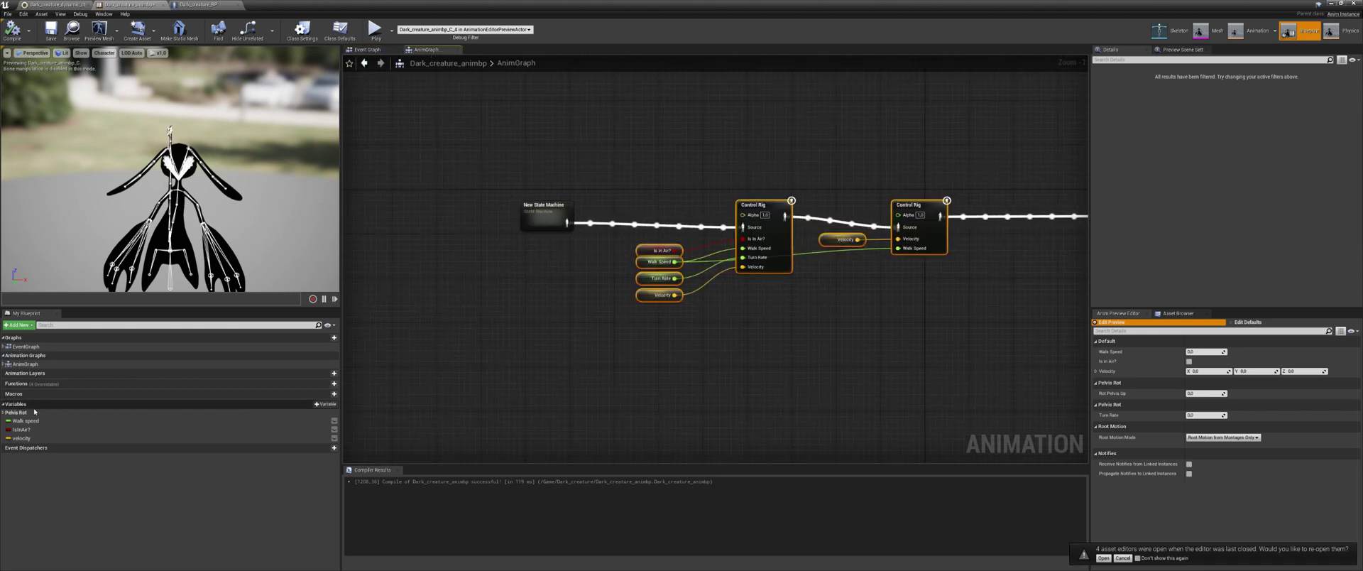
drag(21, 430, 566, 269)
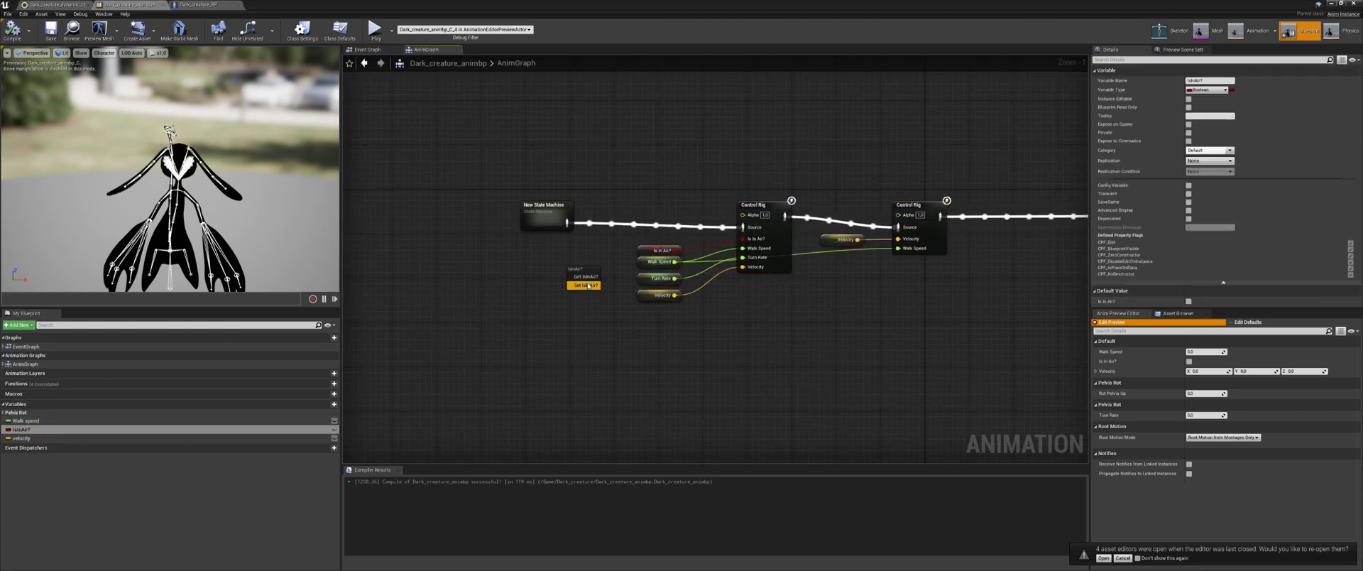
click(578, 285)
Move the Control Rig nodes and their variables up out of the way and connect the state machine directly to the Output Pose.
right_drag(803, 163, 865, 184)
drag(1030, 181, 713, 330)
drag(838, 228, 834, 81)
right_drag(586, 256, 651, 279)
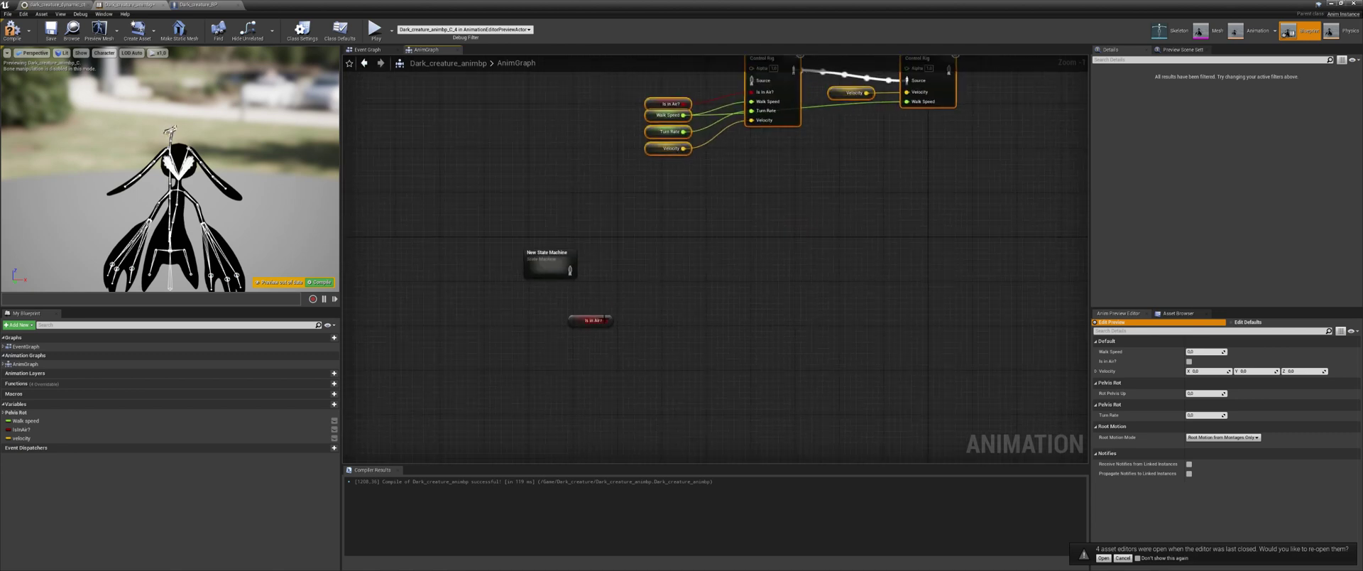
click(567, 320)
drag(570, 270, 938, 264)
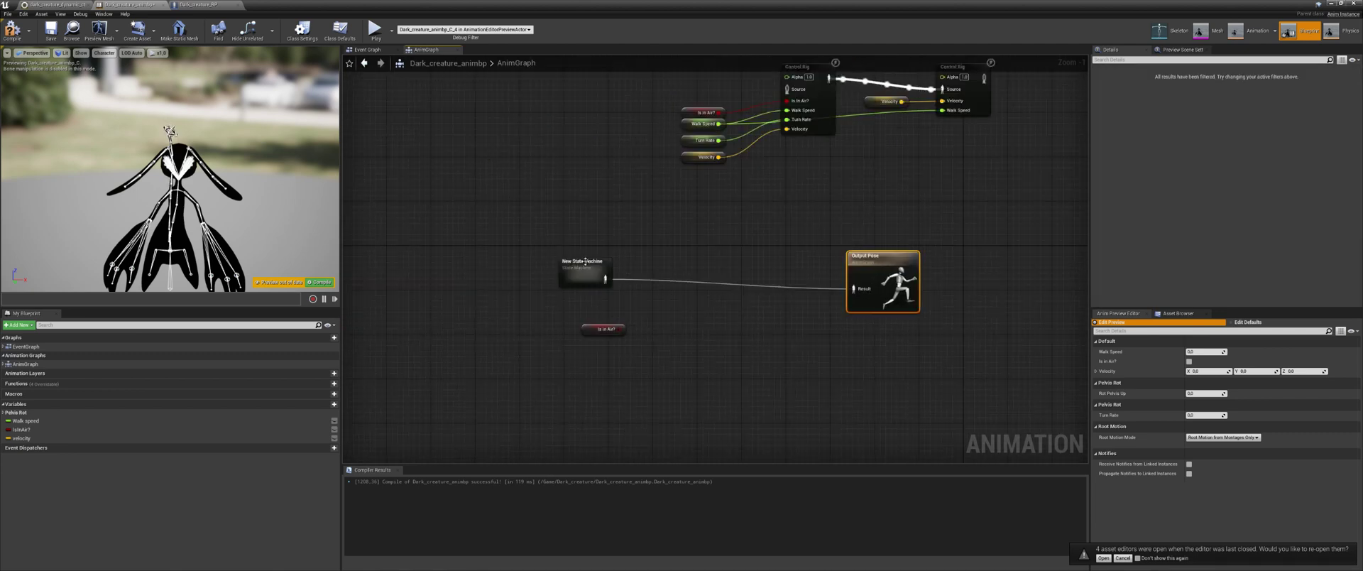
Add a Control Rig node between the state machine and the Output Pose in the AnimGraph and connect it to both.
double_click(611, 267)
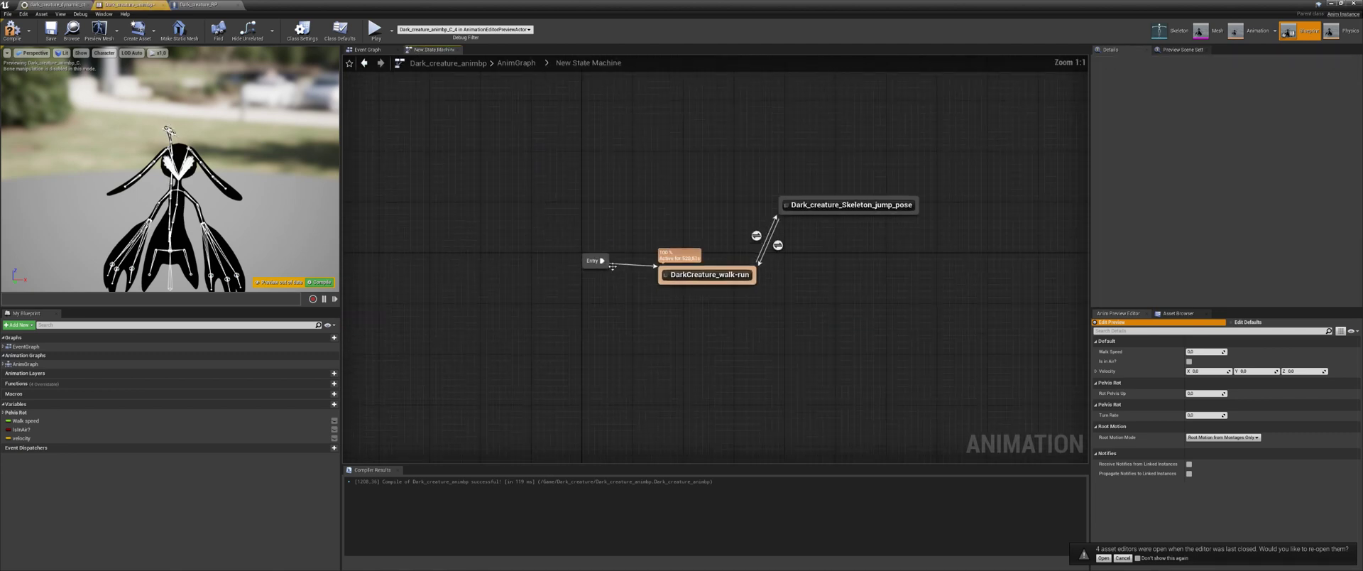
click(524, 66)
right_click(711, 299)
text(c)
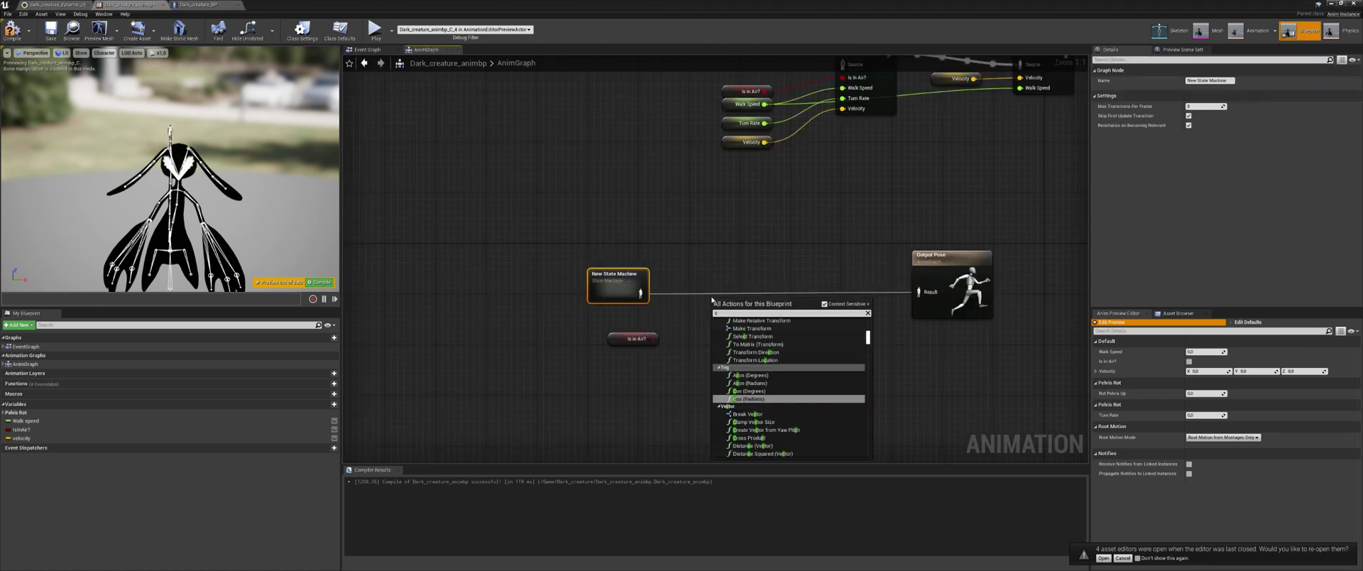
text(ontrol r)
key(Return)
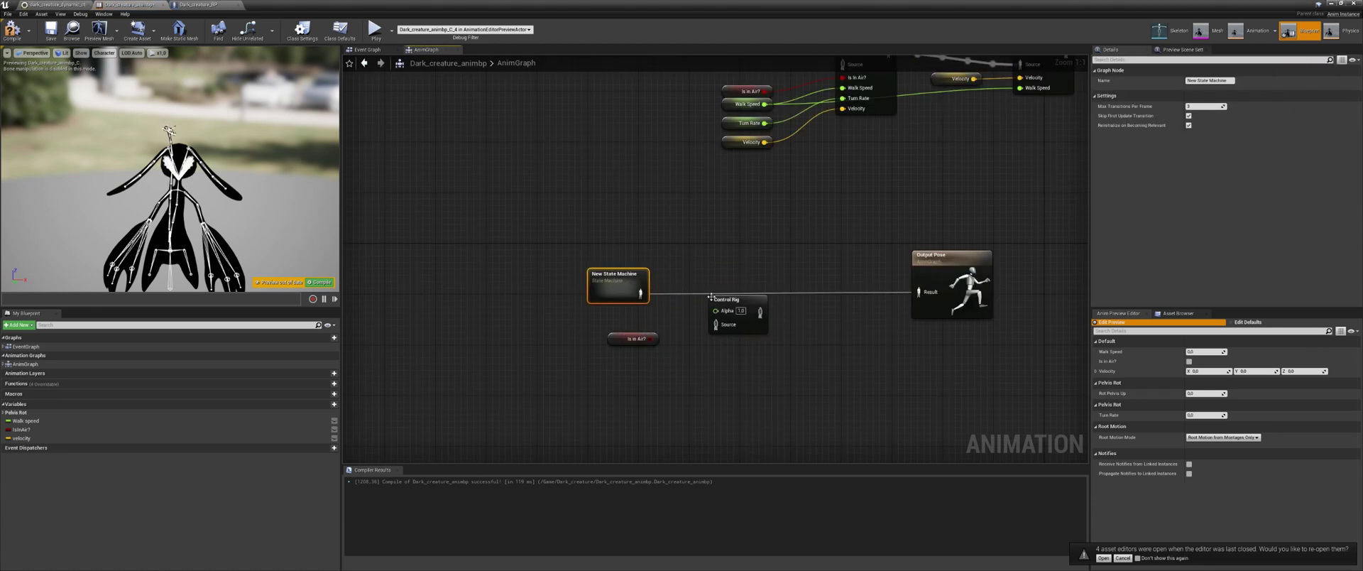
drag(736, 294, 742, 276)
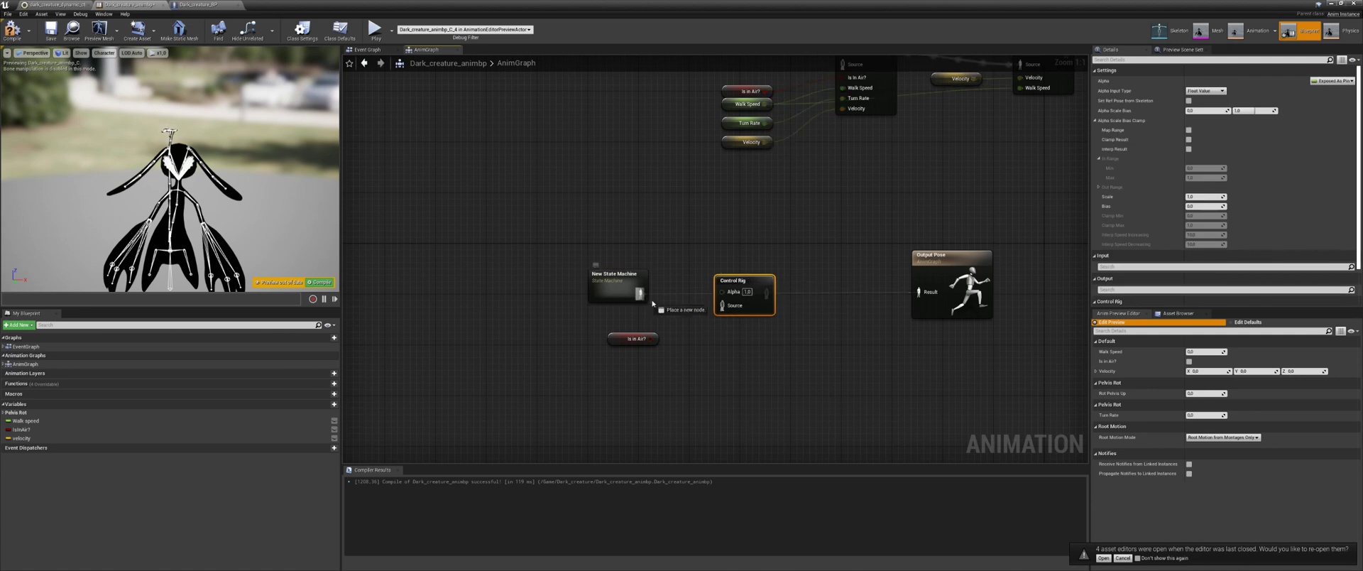
drag(641, 293, 722, 305)
mouse_move(767, 294)
mouse_down()
mouse_move(919, 293)
mouse_move(771, 275)
mouse_up()
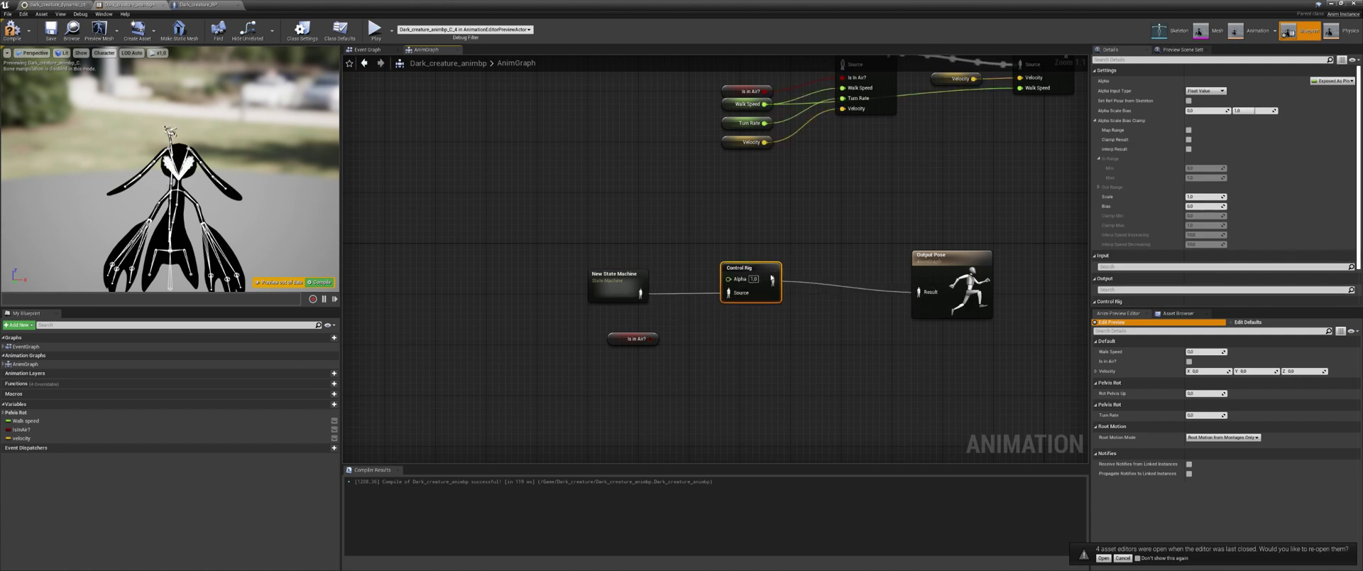
Check which Control Rig classes are available for the new node and uncover the main editor's Content Browser.
scroll(1199, 234, down, 2)
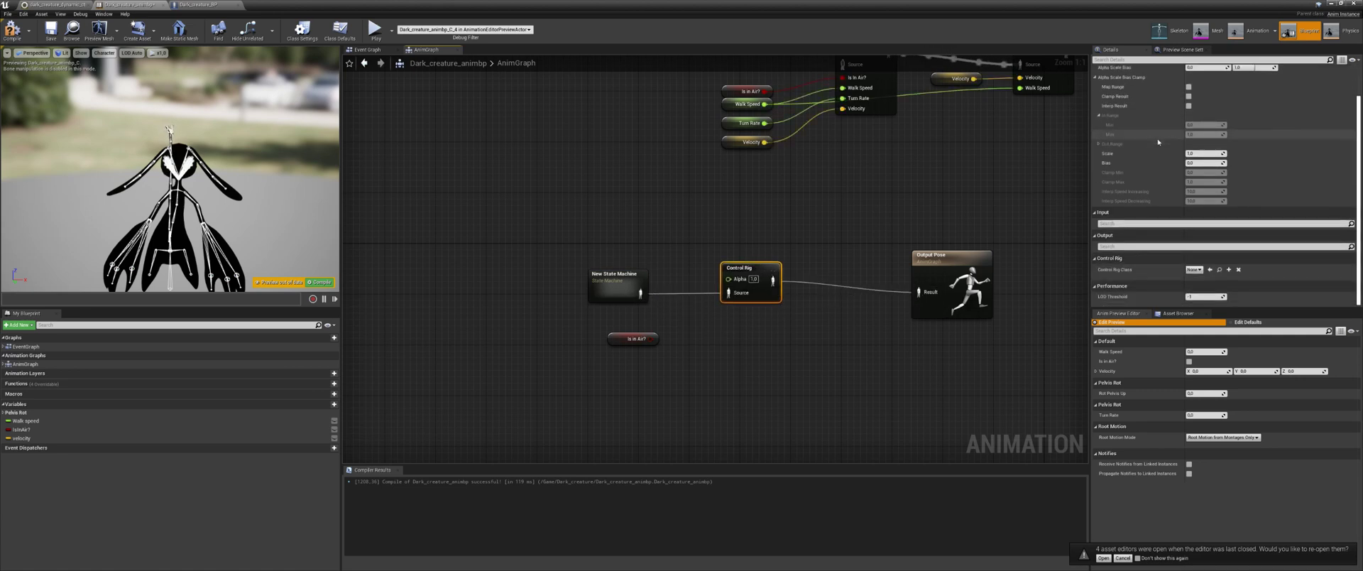
click(1195, 270)
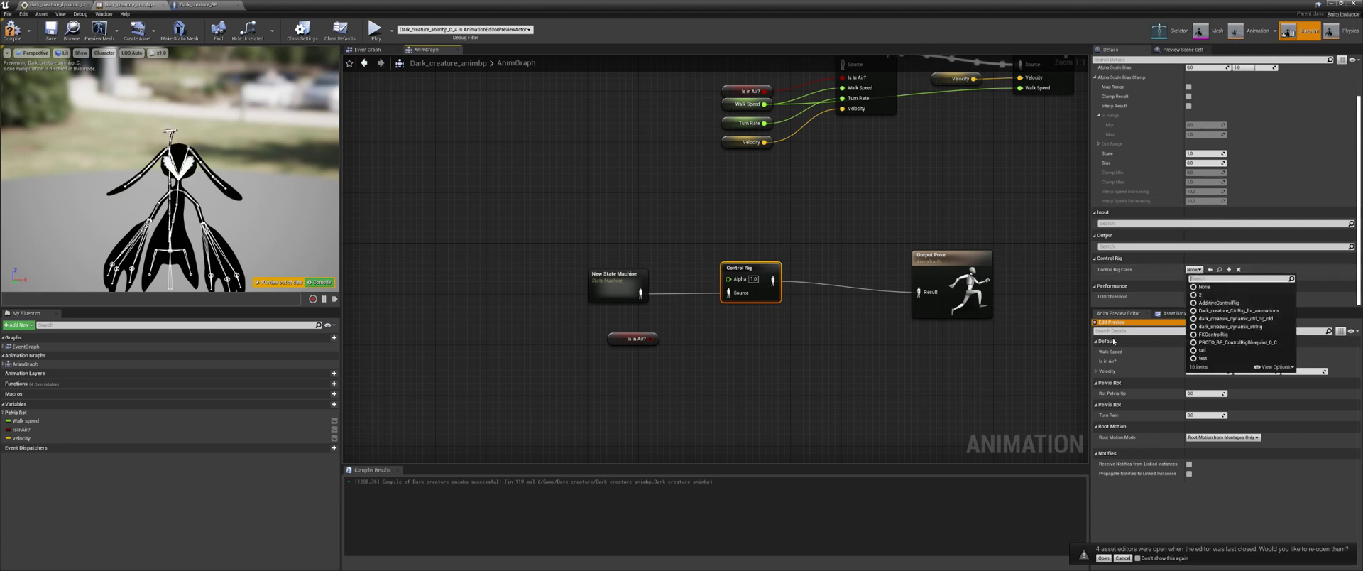
drag(803, 4, 1157, 81)
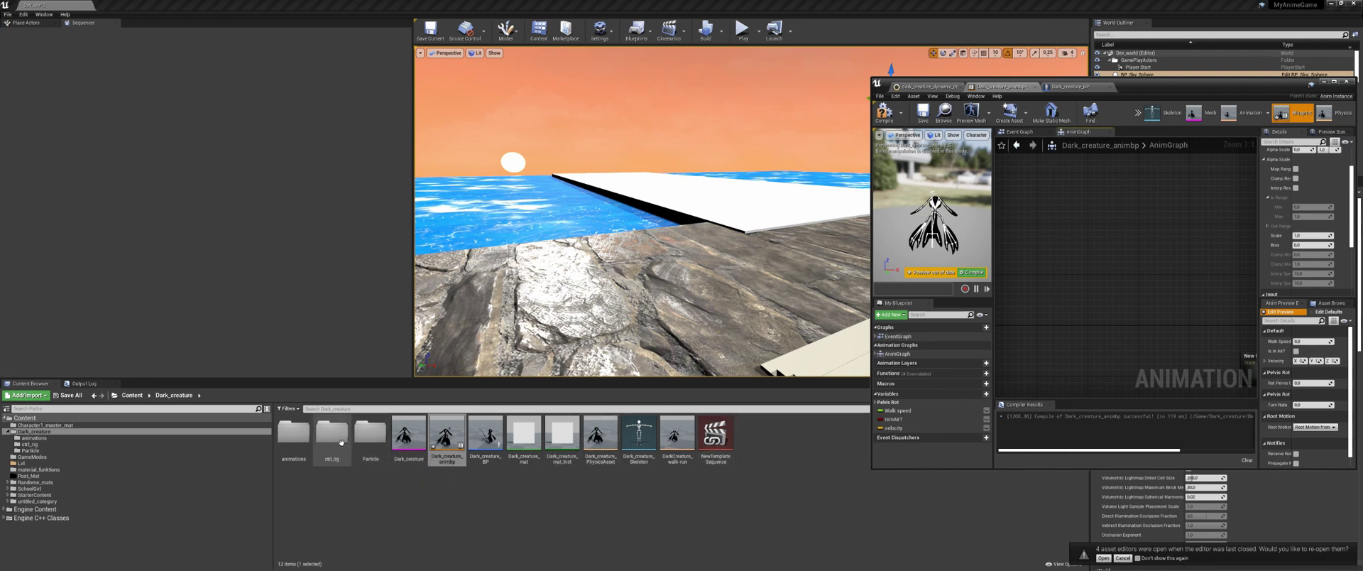
right_click(395, 482)
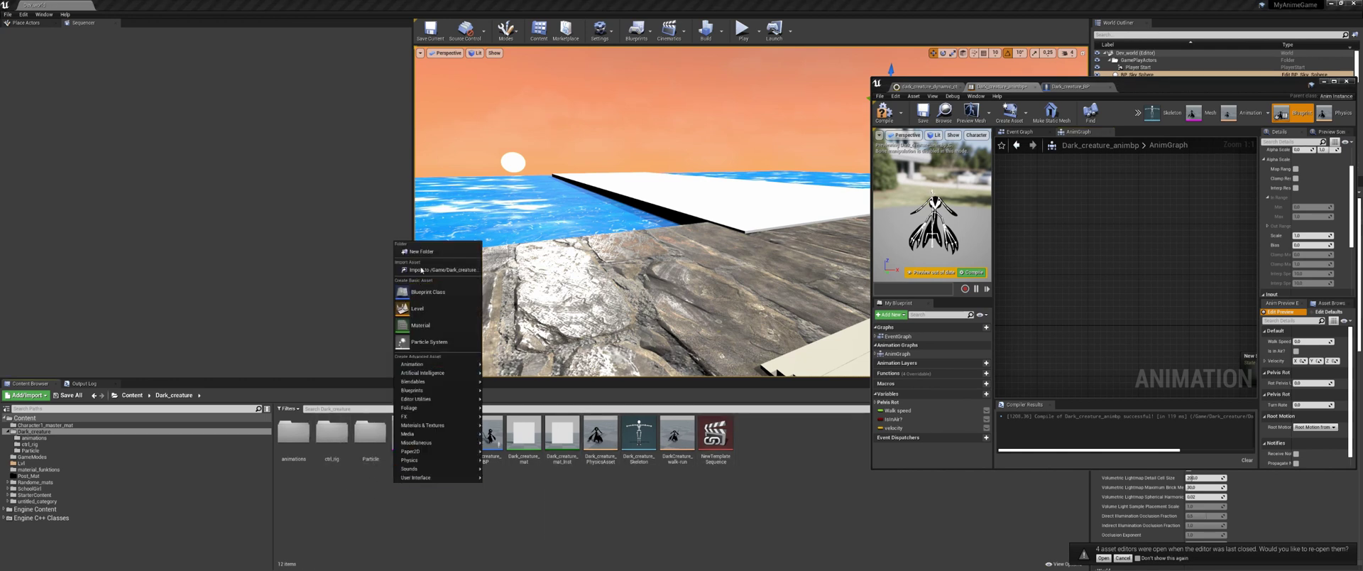
click(625, 555)
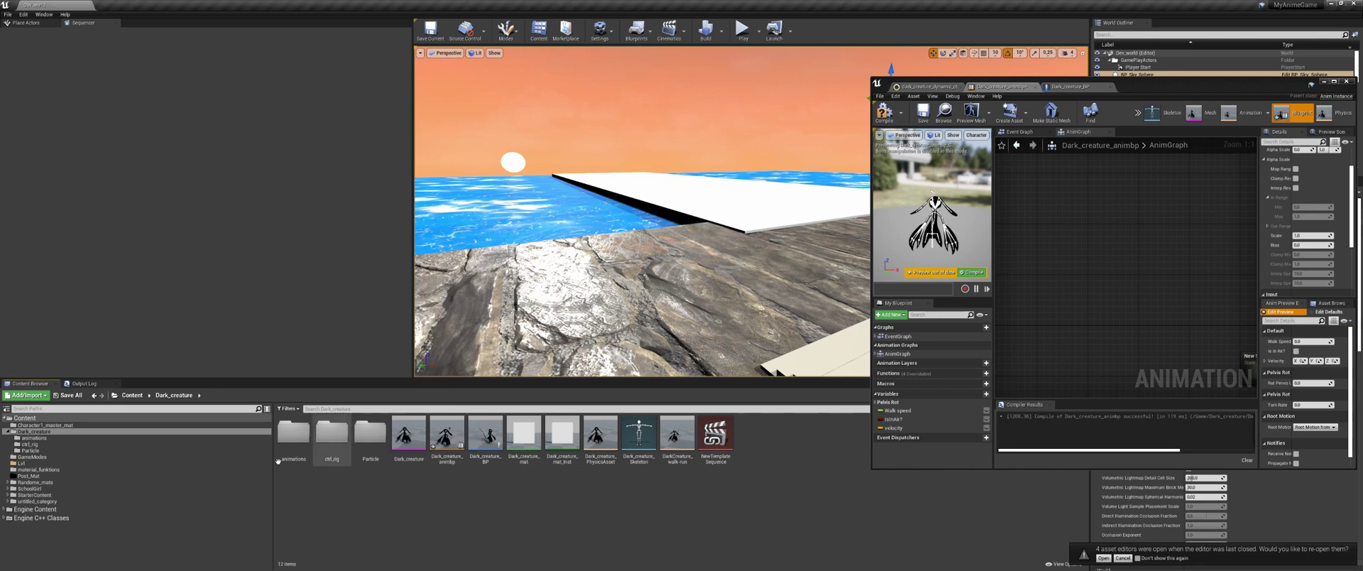
Open the ctrl_rig folder inside Dark_creature and delete the Control Rig asset named test.
right_click(31, 424)
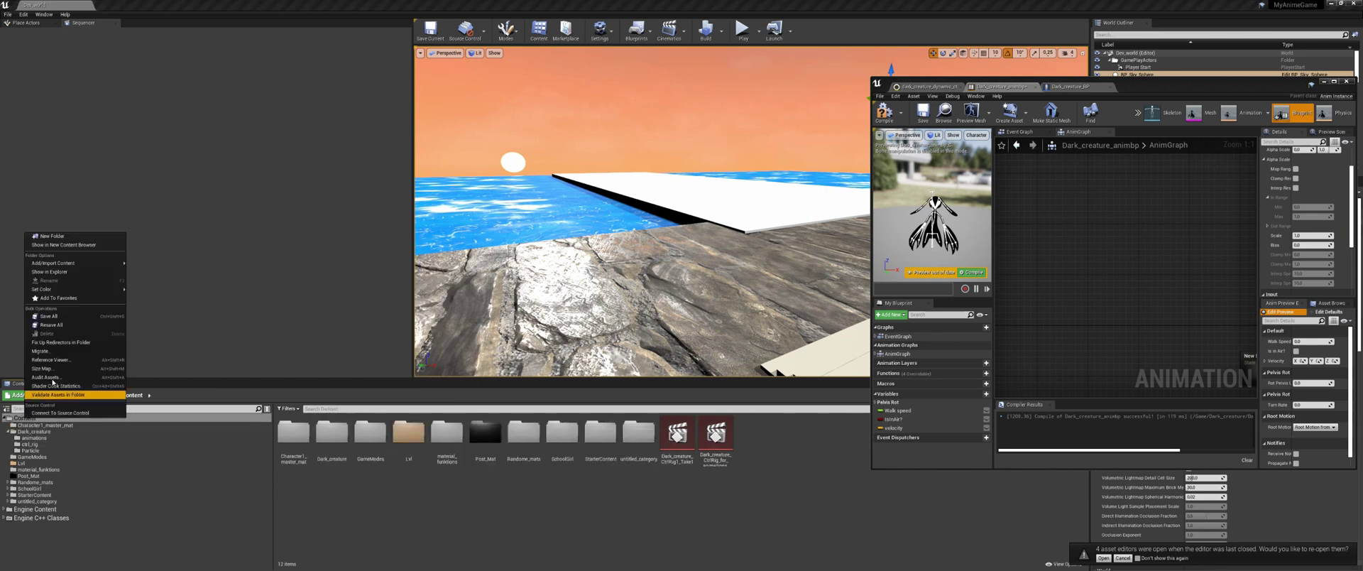
click(62, 349)
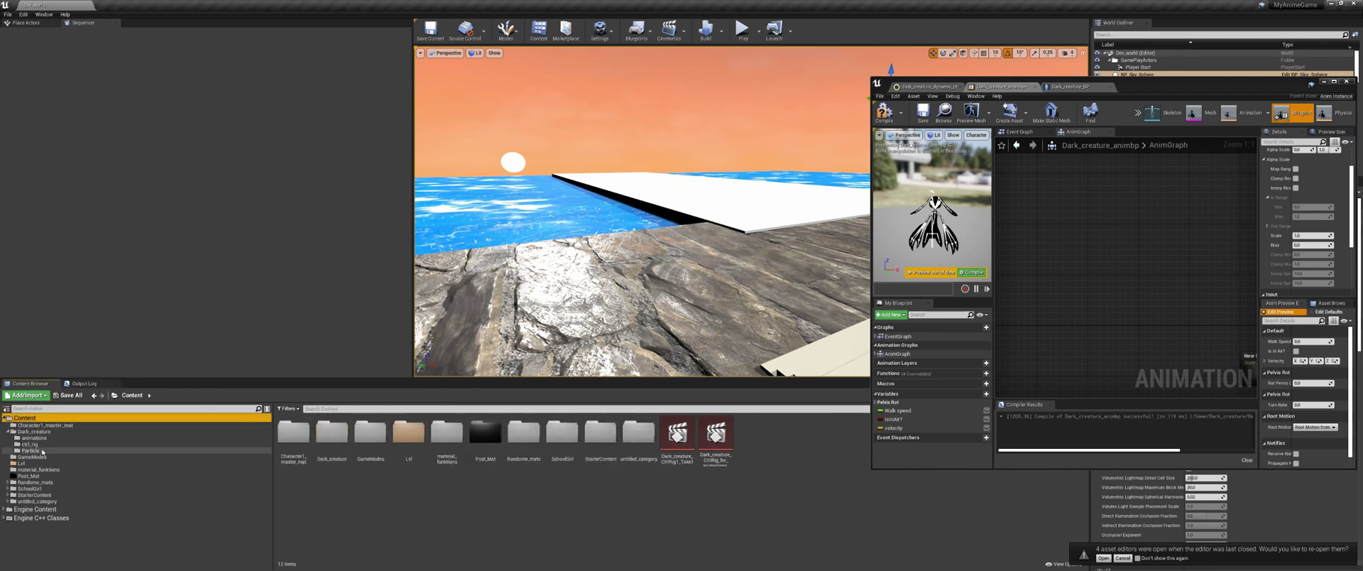
click(30, 444)
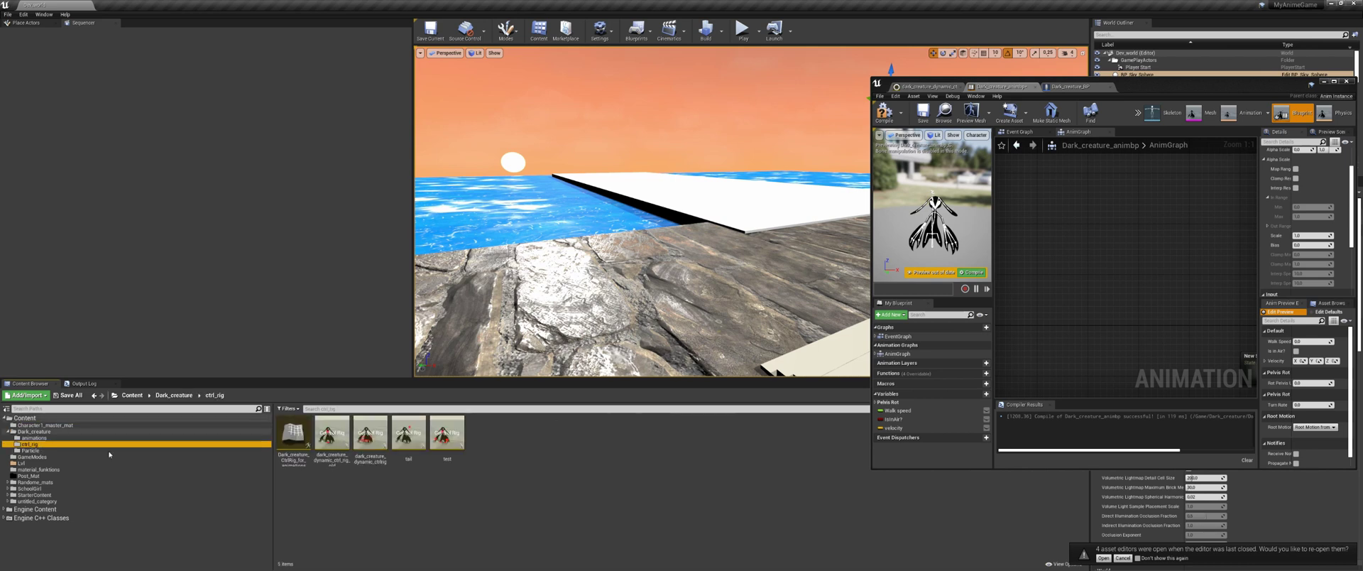
click(457, 434)
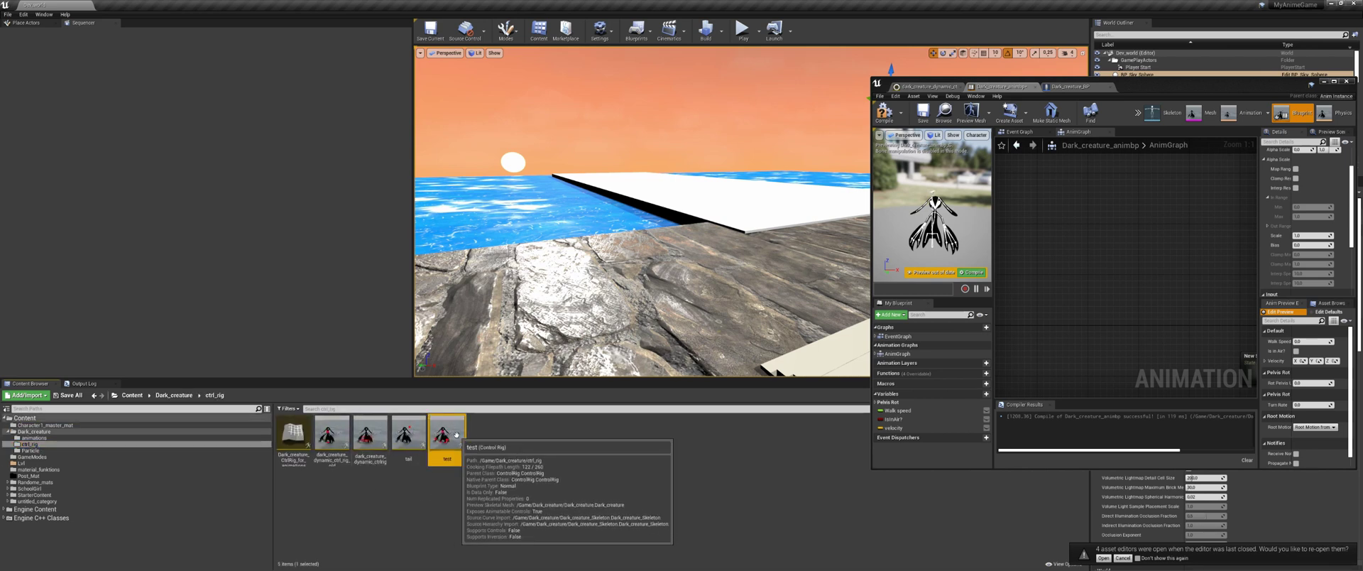
key(Delete)
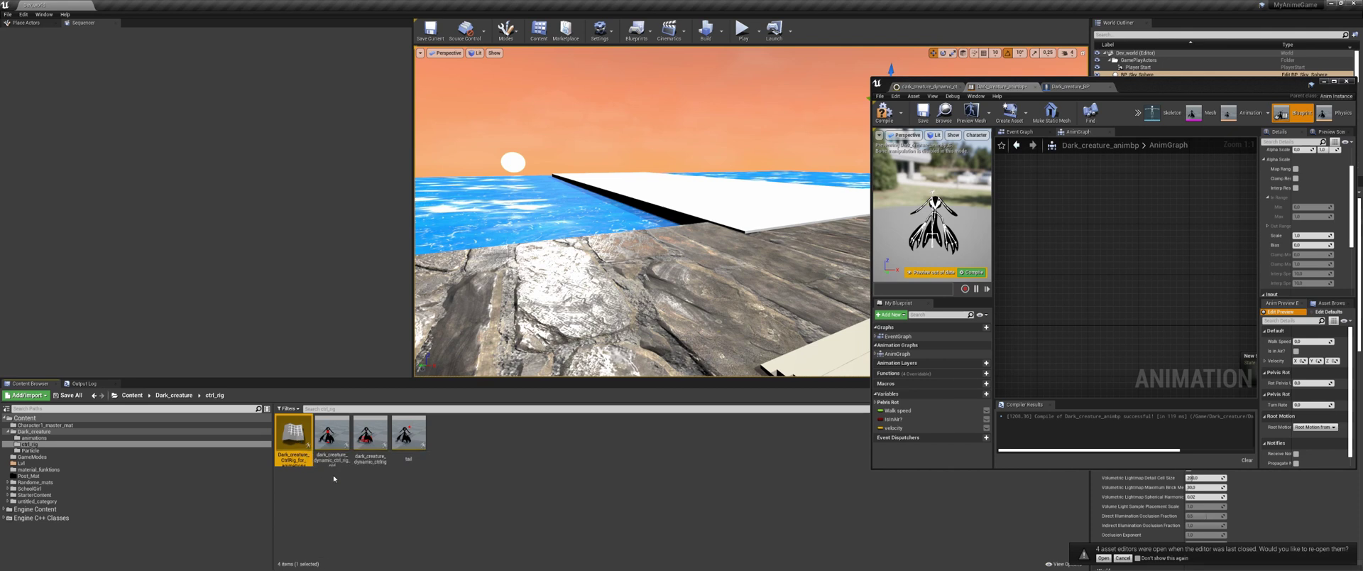
click(331, 441)
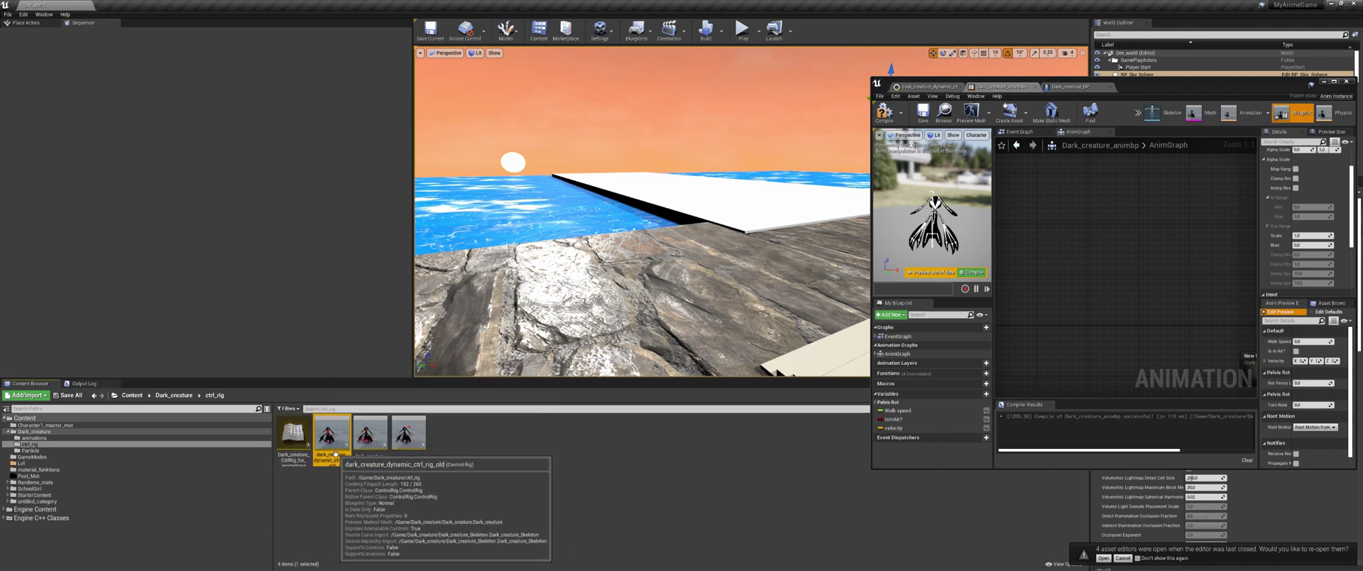
click(370, 433)
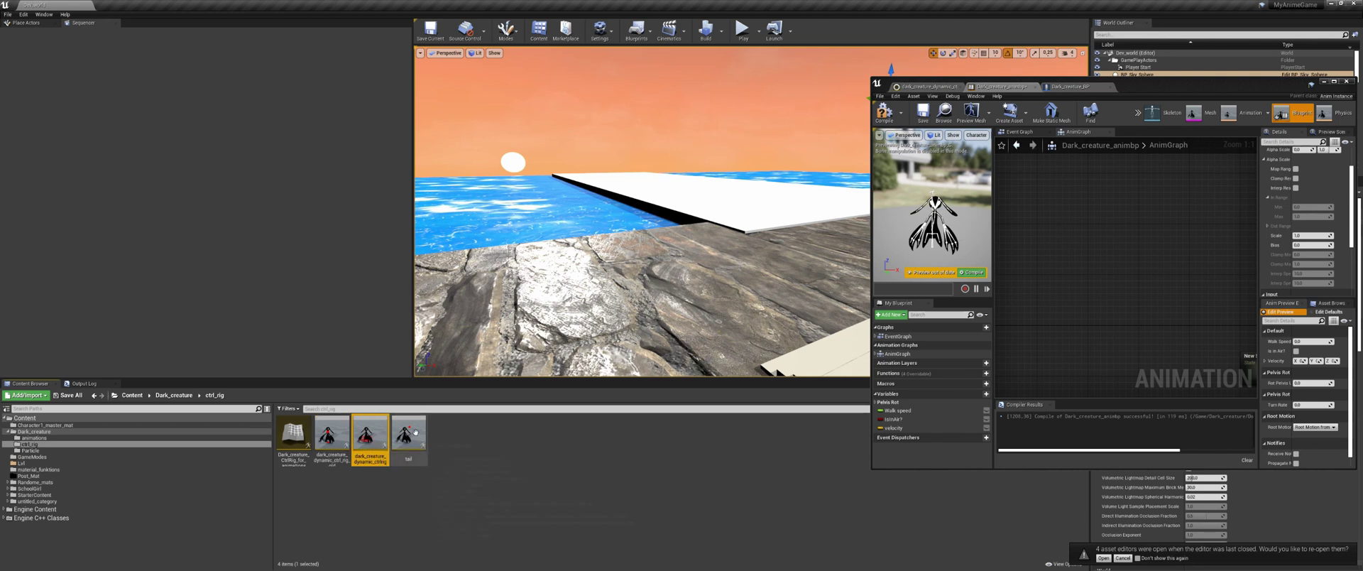
click(414, 432)
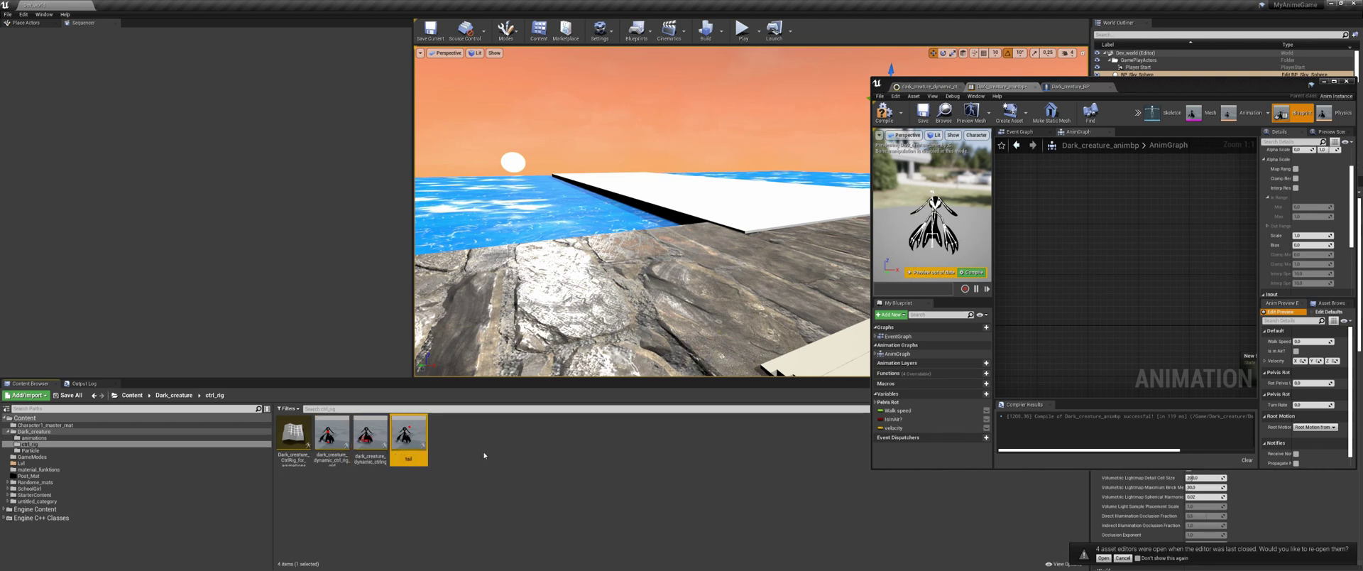
click(298, 439)
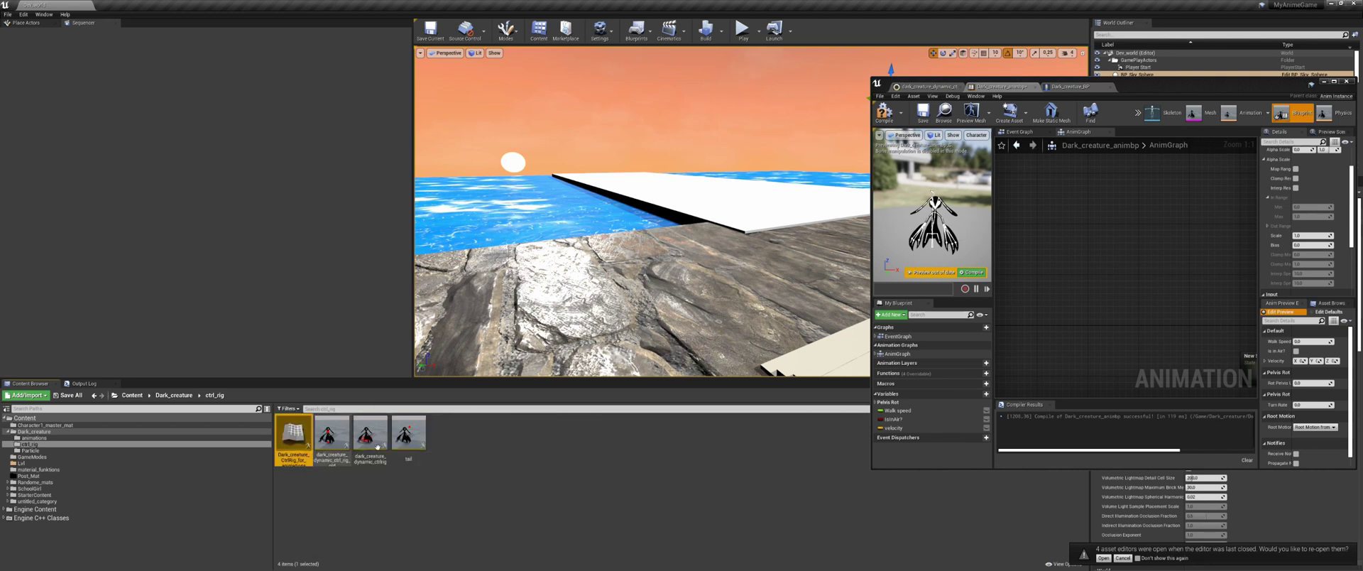
Create a Control Rig asset in the ctrl_rig folder and name it dark_creature_dynamicctrlRIG_YT.
right_click(478, 449)
mouse_move(539, 327)
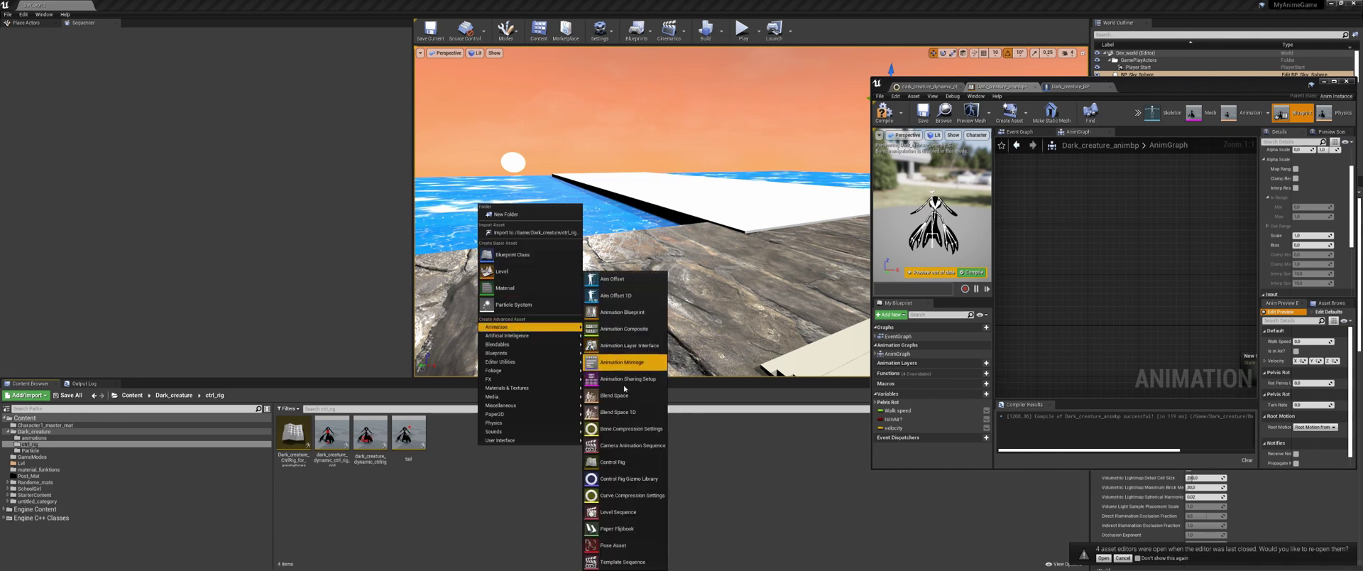
click(624, 462)
click(681, 236)
click(711, 365)
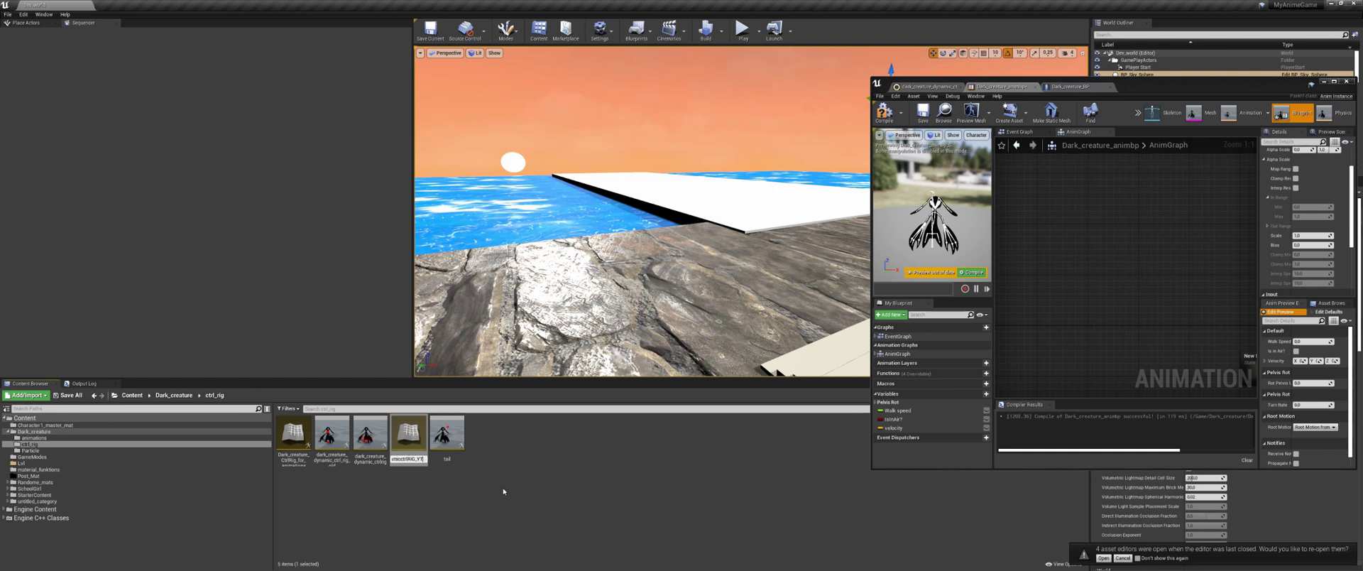
key(Return)
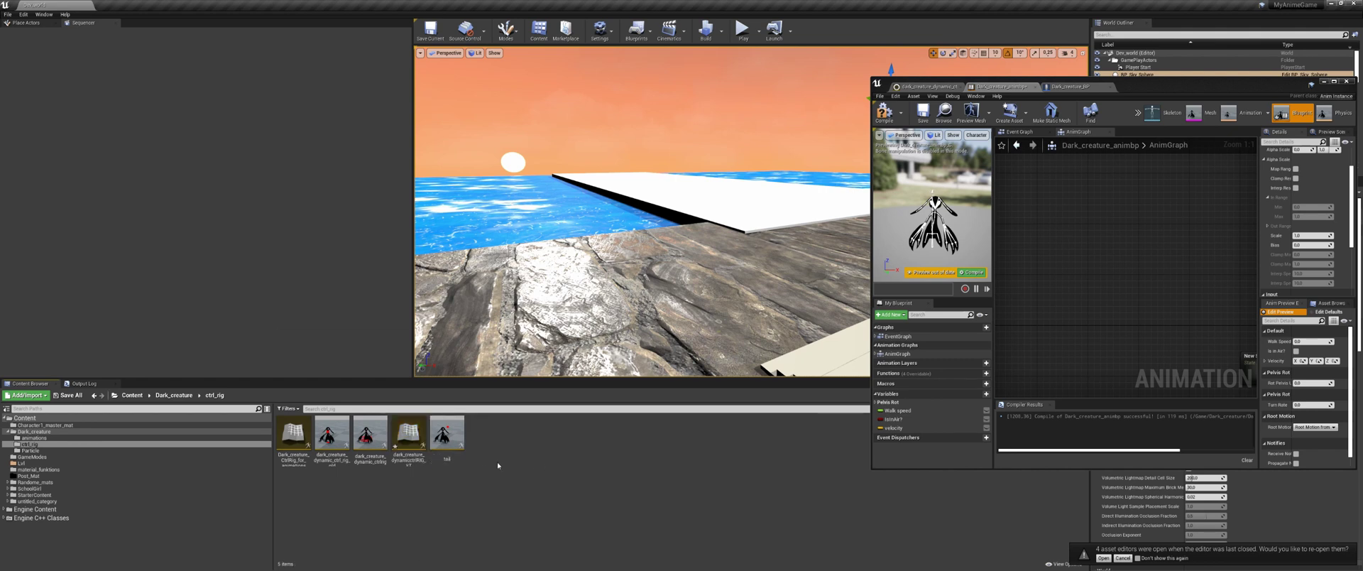
Open dark_creature_dynamicctrlRIG_YT and set its preview mesh to Dark_creature.
double_click(420, 440)
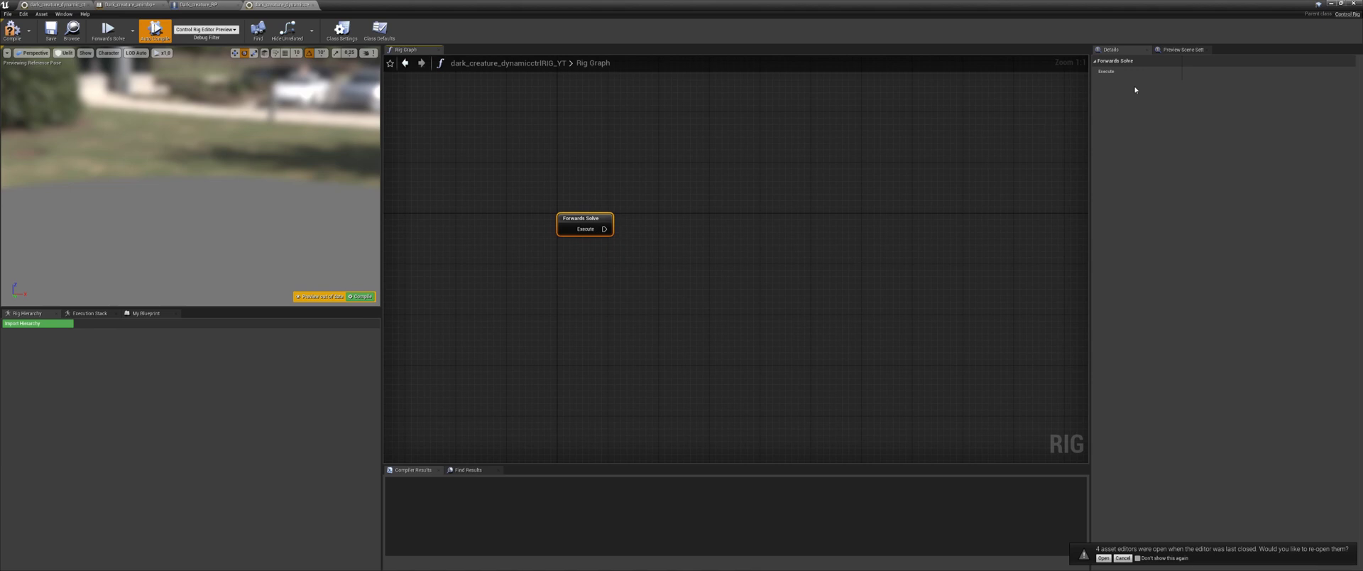
click(1182, 49)
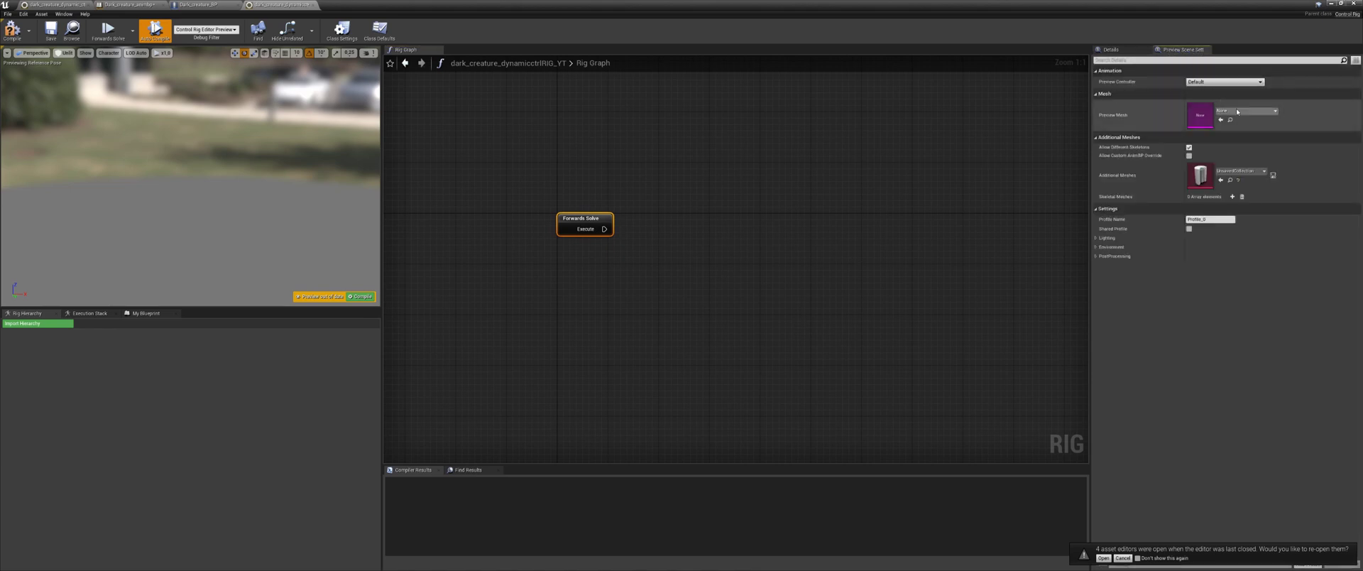
click(1236, 110)
click(1271, 173)
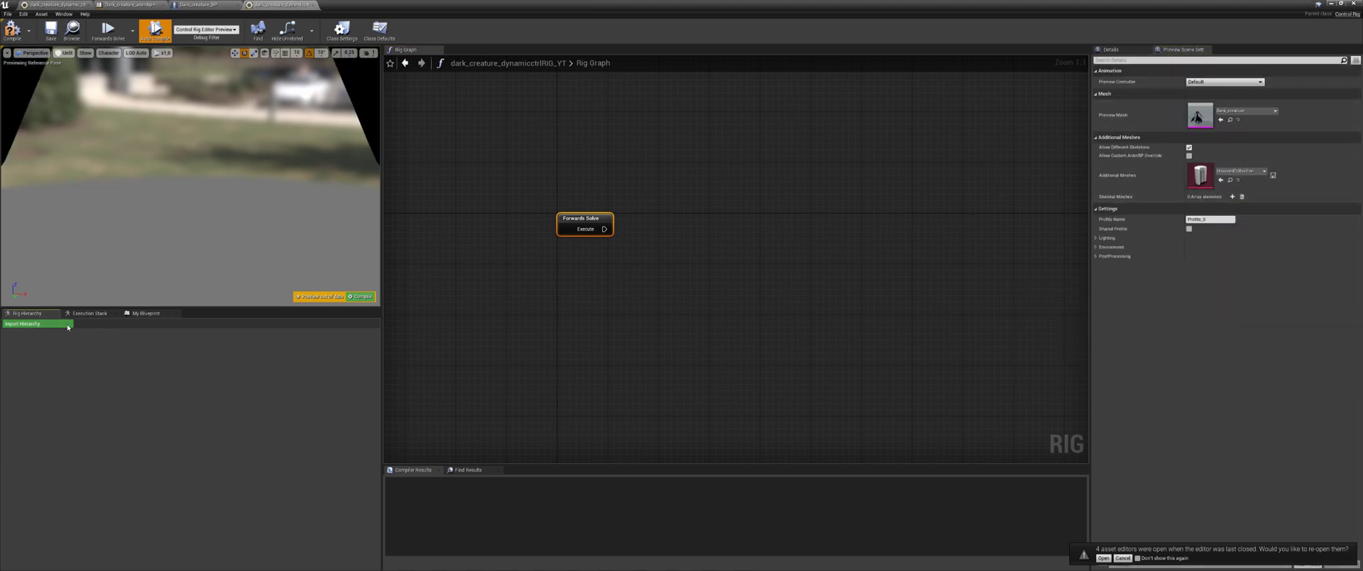
Import the bone hierarchy from the Dark_creature mesh into the new Control Rig.
click(68, 325)
click(740, 293)
click(752, 353)
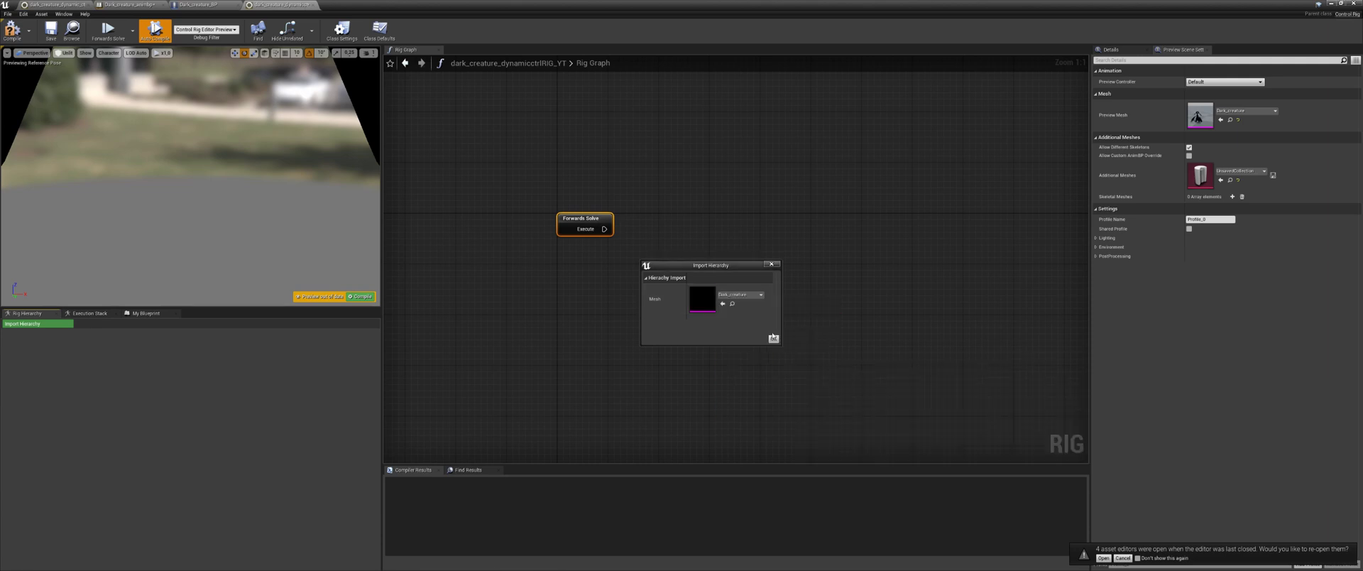
click(773, 338)
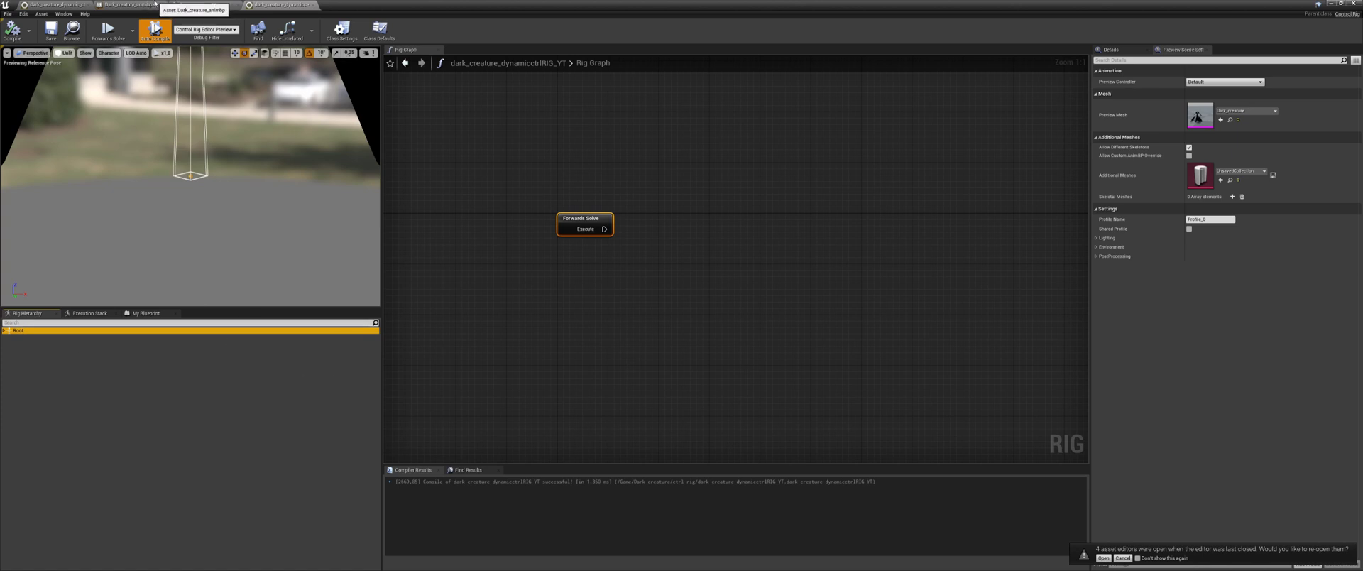
In Dark_creature_animbp, set the new Control Rig node's class to dark_creature_dynamicctrlRIG_YT.
click(130, 5)
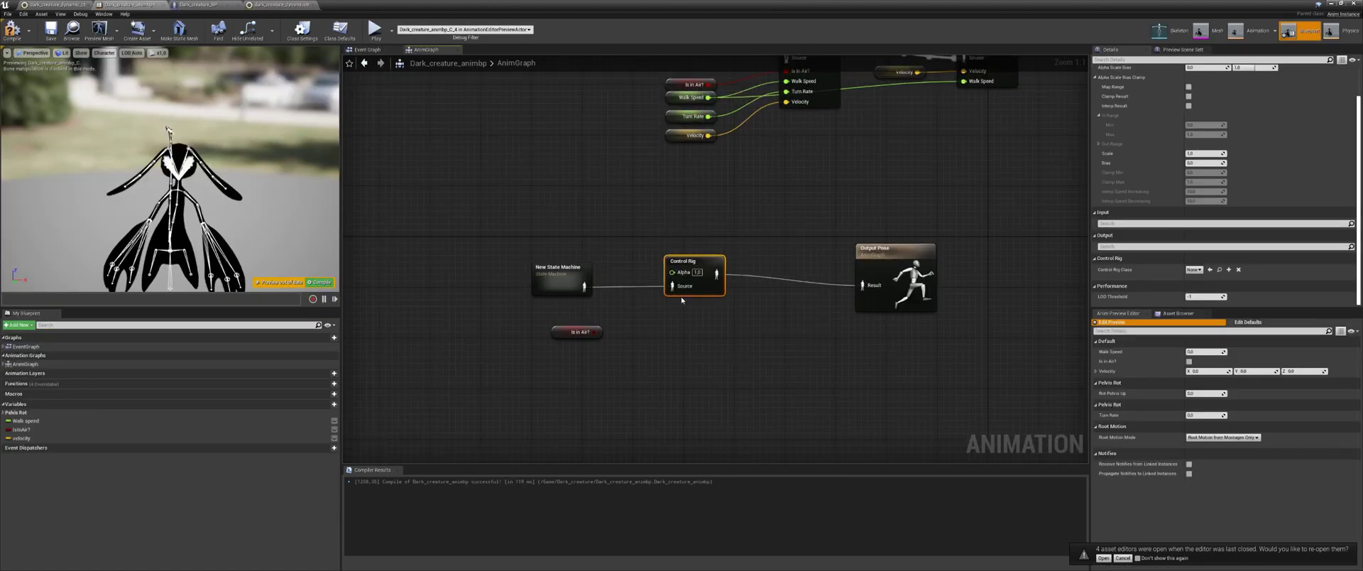
click(1195, 270)
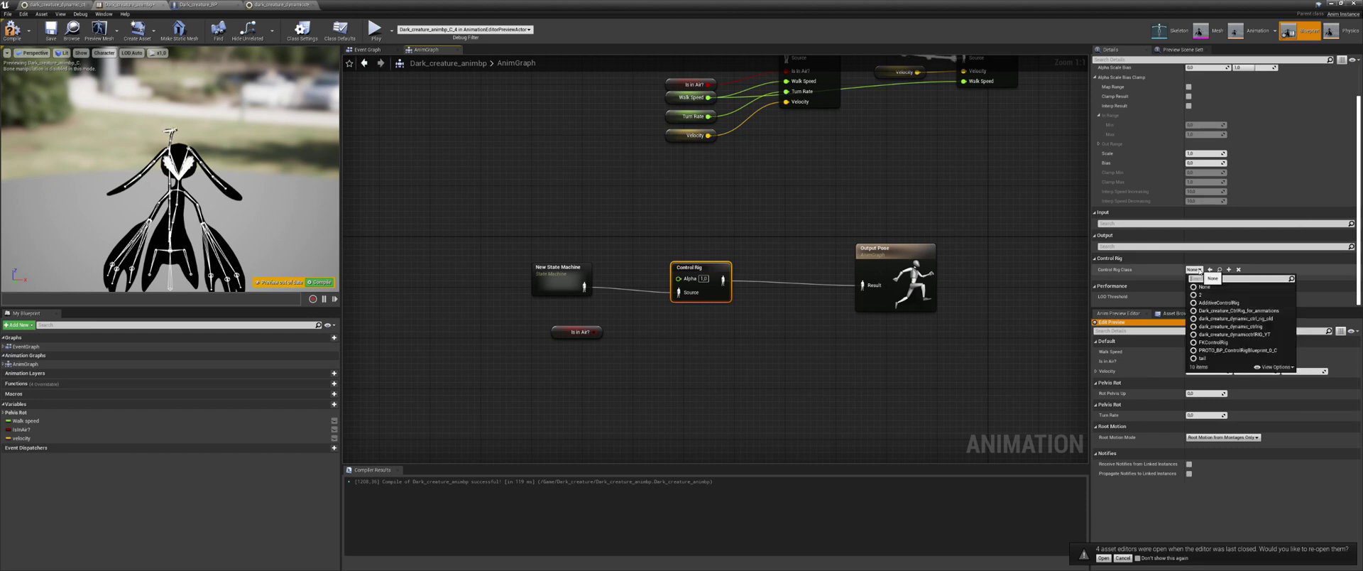
text(yy)
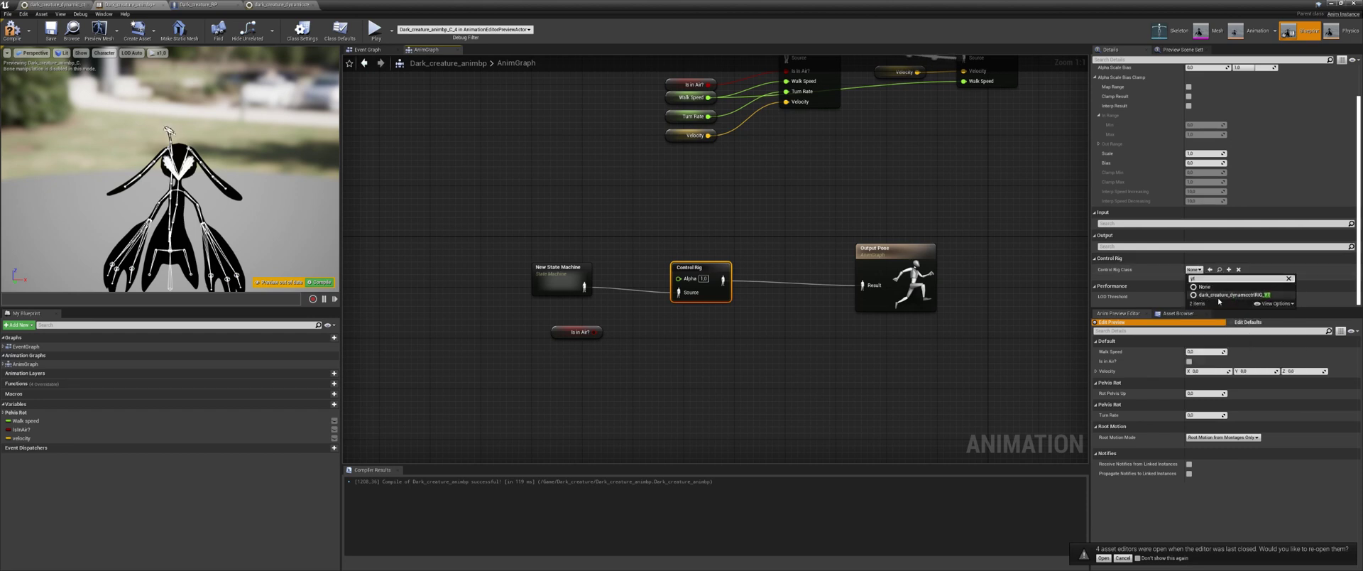
click(1222, 303)
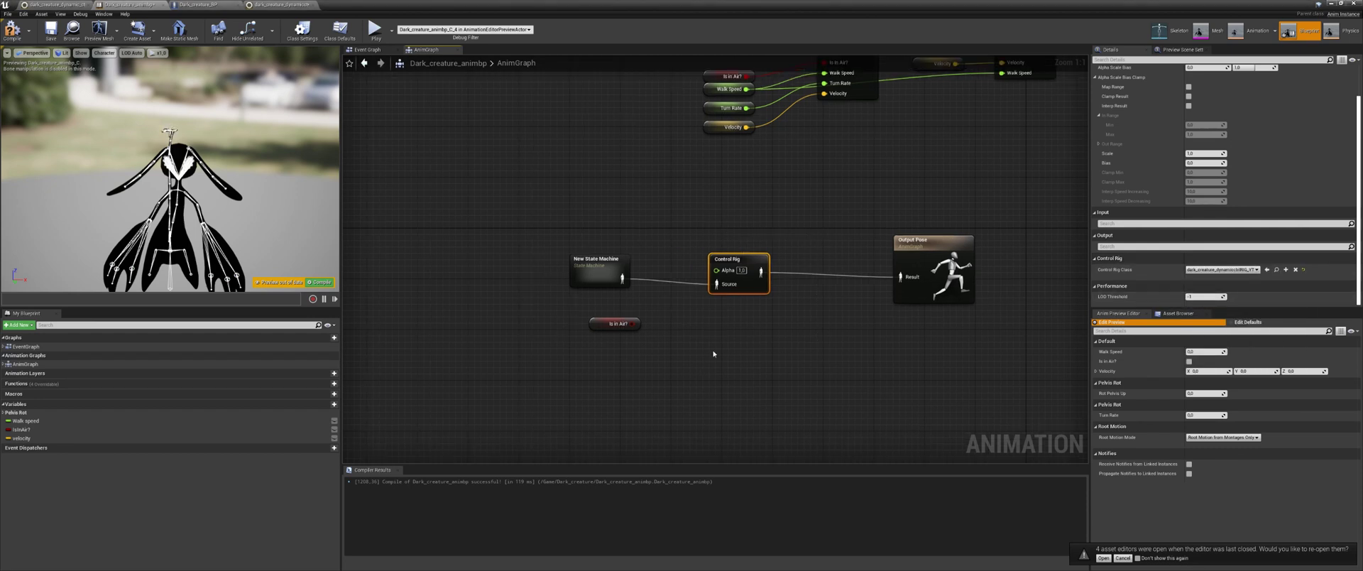
Move the Is in Air? getter closer beneath the state machine and return to the dark_creature_dynamicctrlRIG_YT rig graph.
click(610, 323)
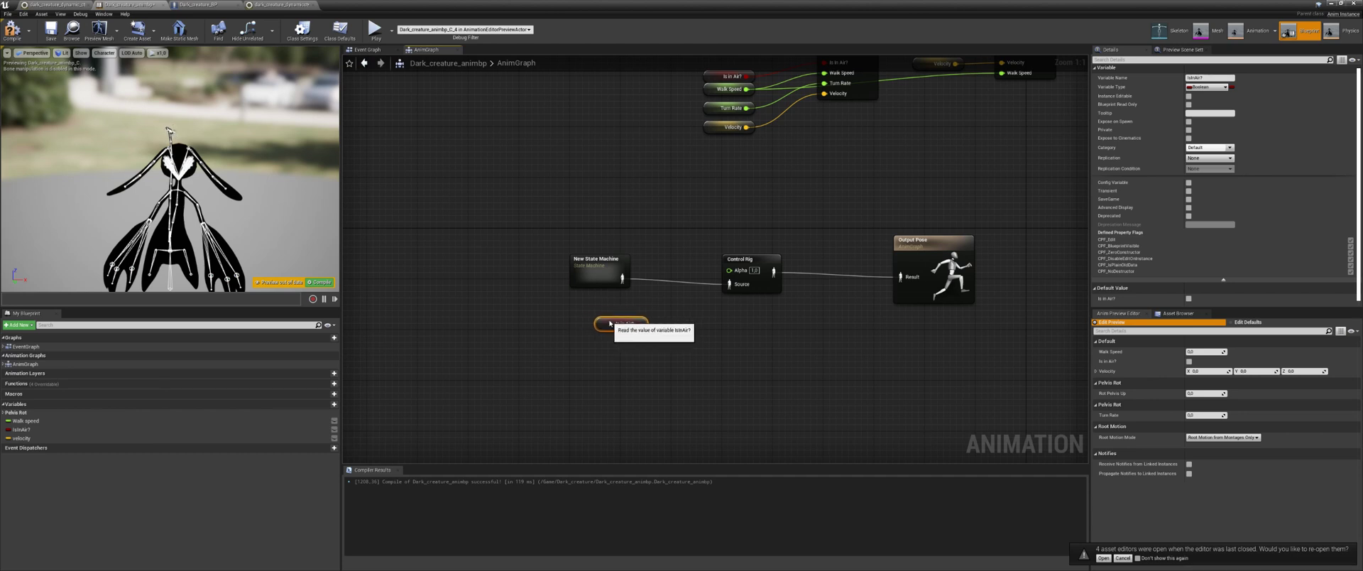
drag(611, 323, 604, 317)
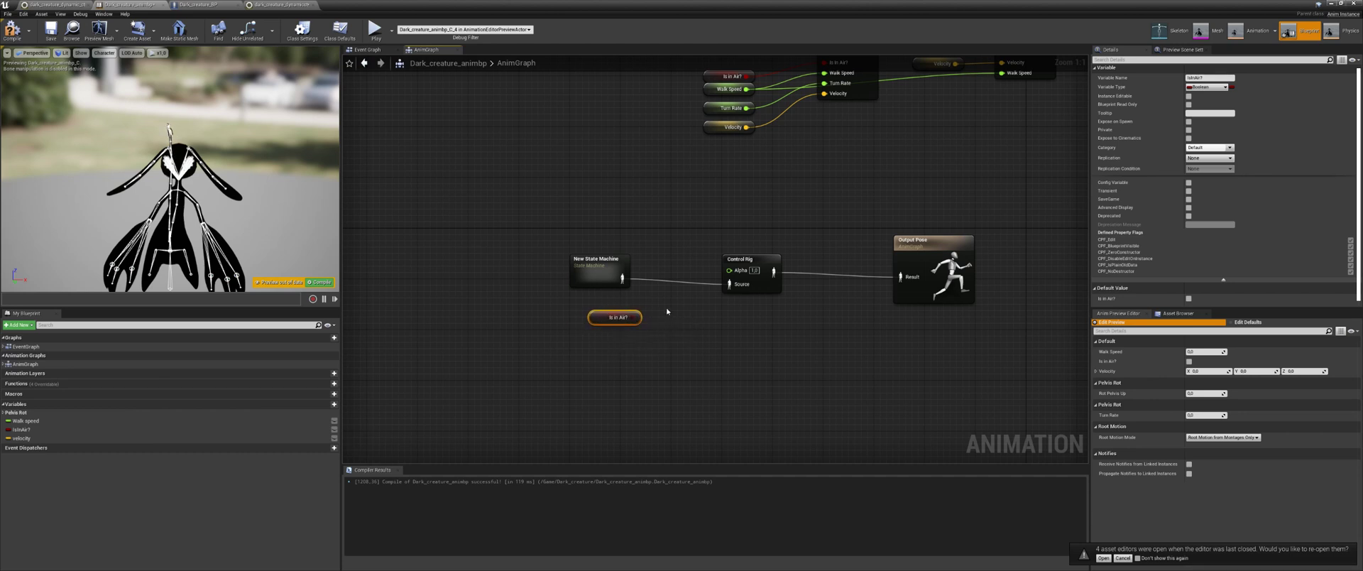
drag(586, 337, 735, 307)
click(681, 357)
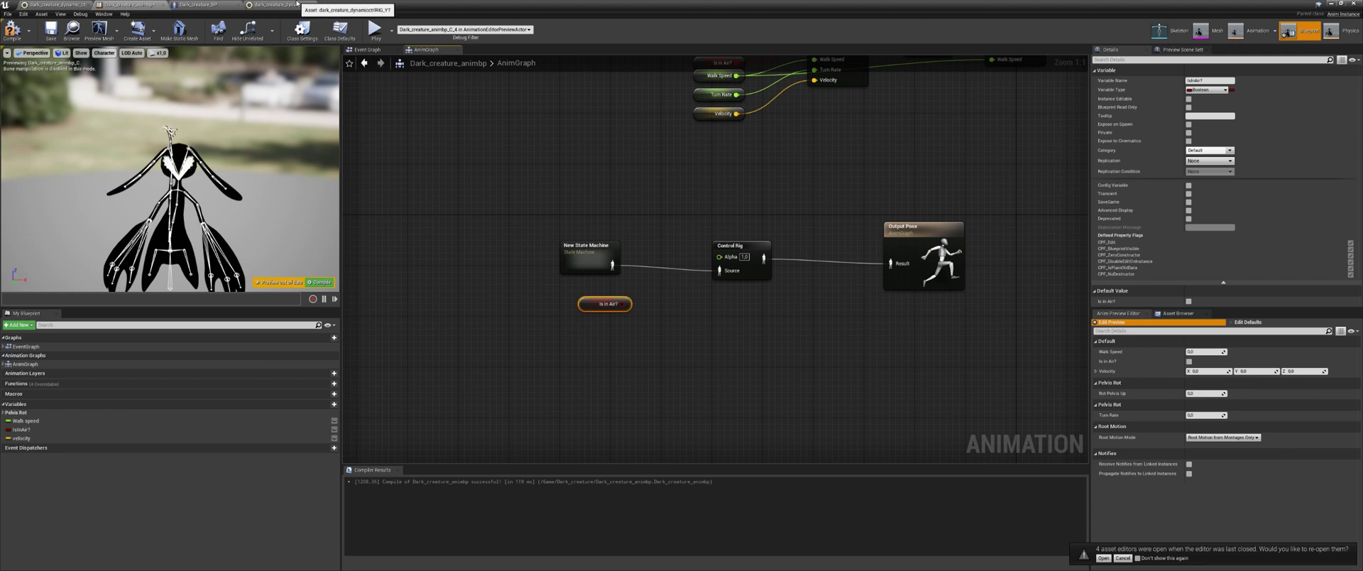
click(279, 5)
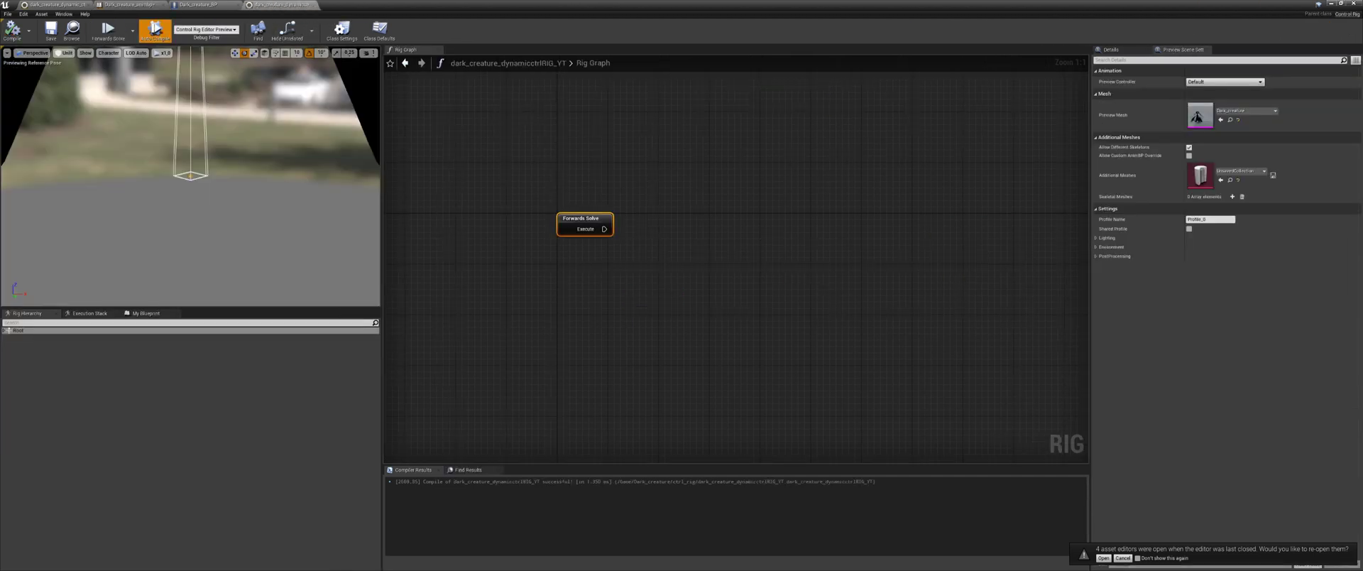
Add a Boolean variable named Is in Air? to the dark_creature_dynamicctrlRIG_YT Control Rig.
click(147, 313)
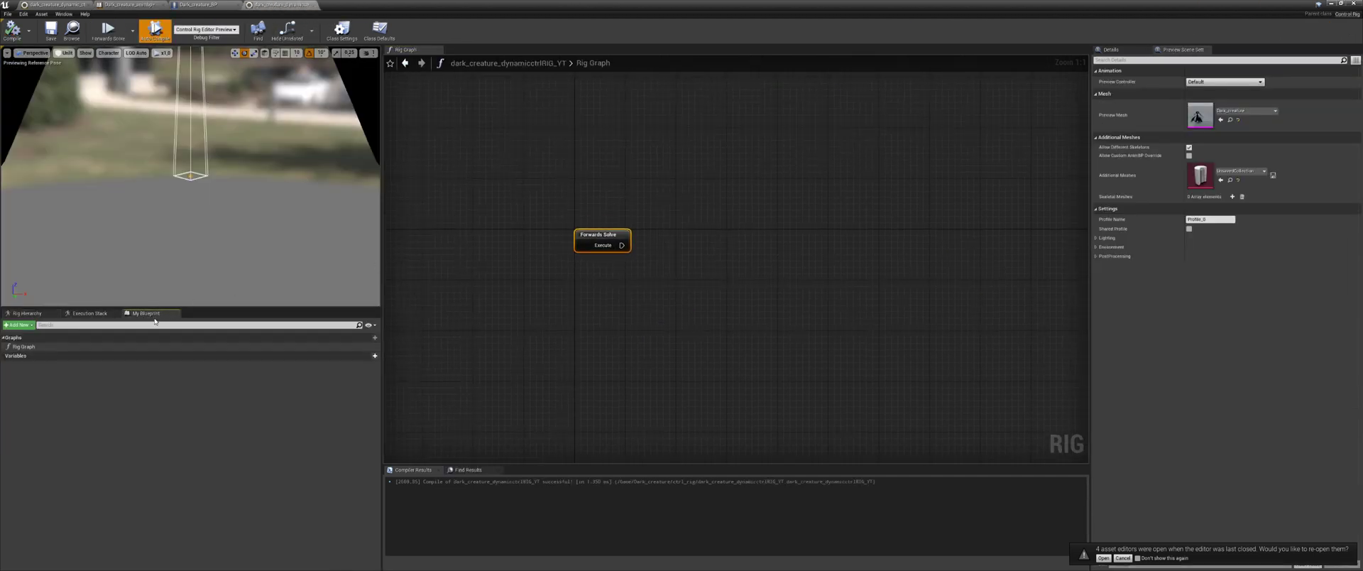
click(64, 14)
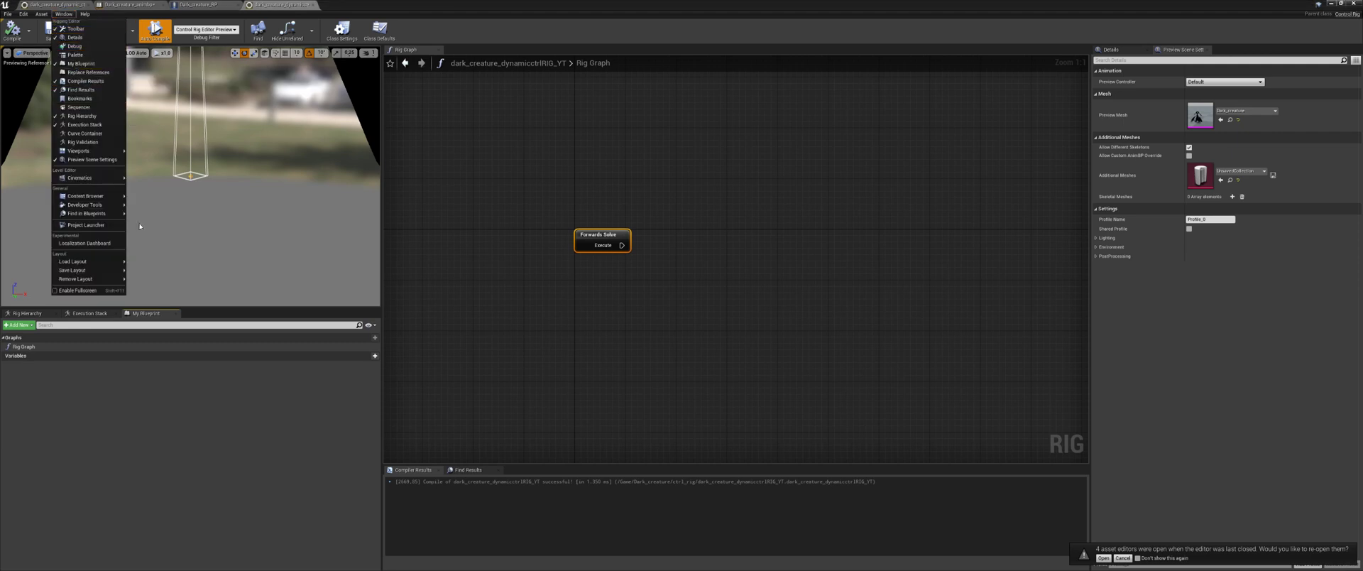
click(374, 355)
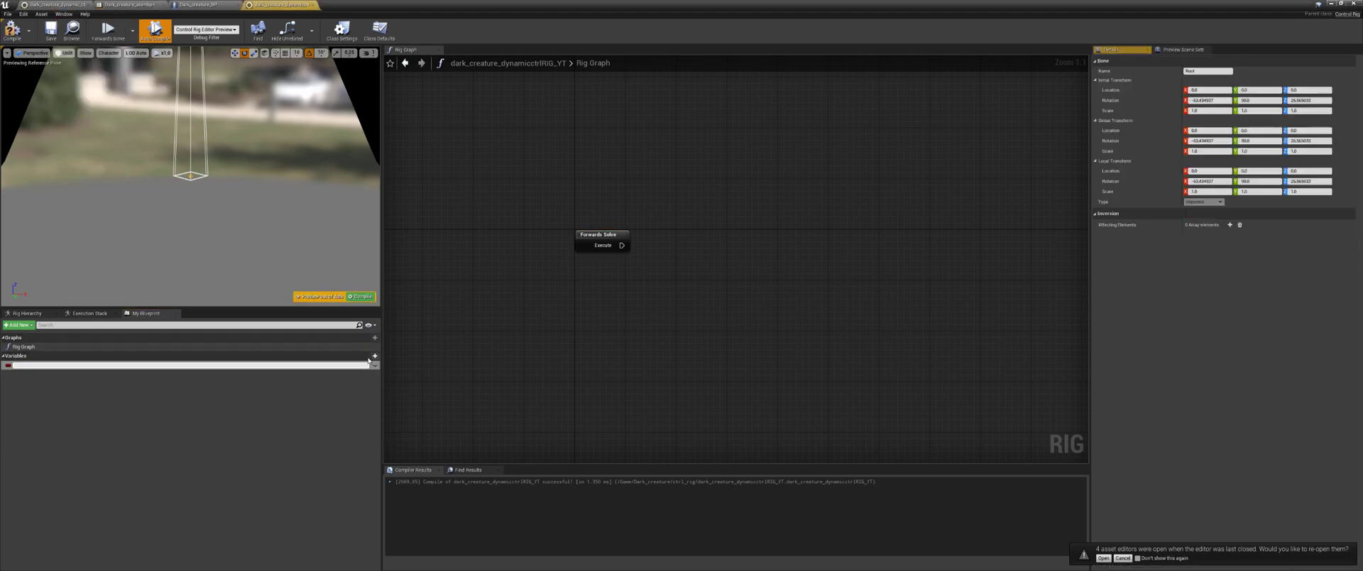
click(374, 355)
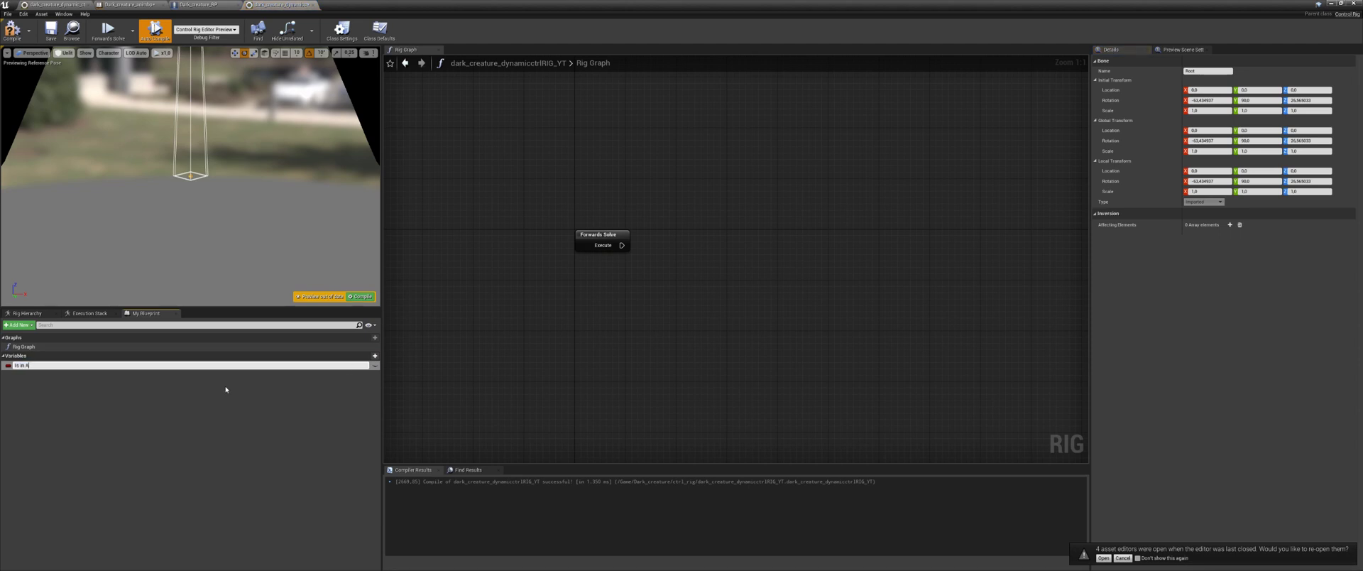
text(Is in Air?)
key(Return)
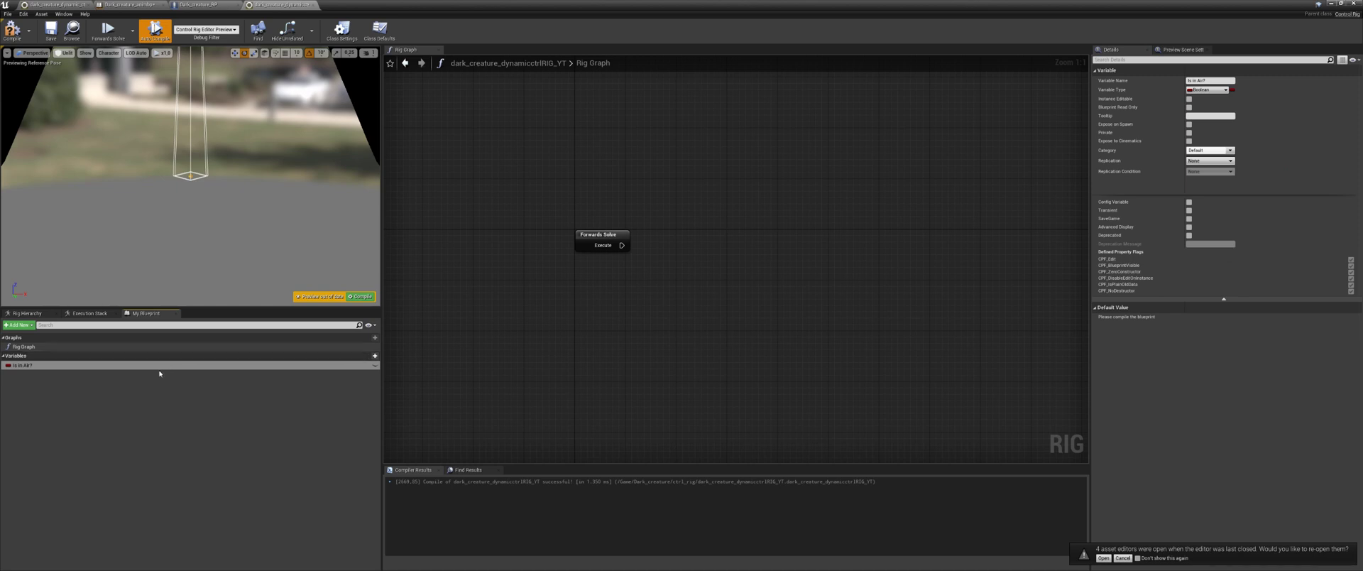
key(F2)
click(102, 391)
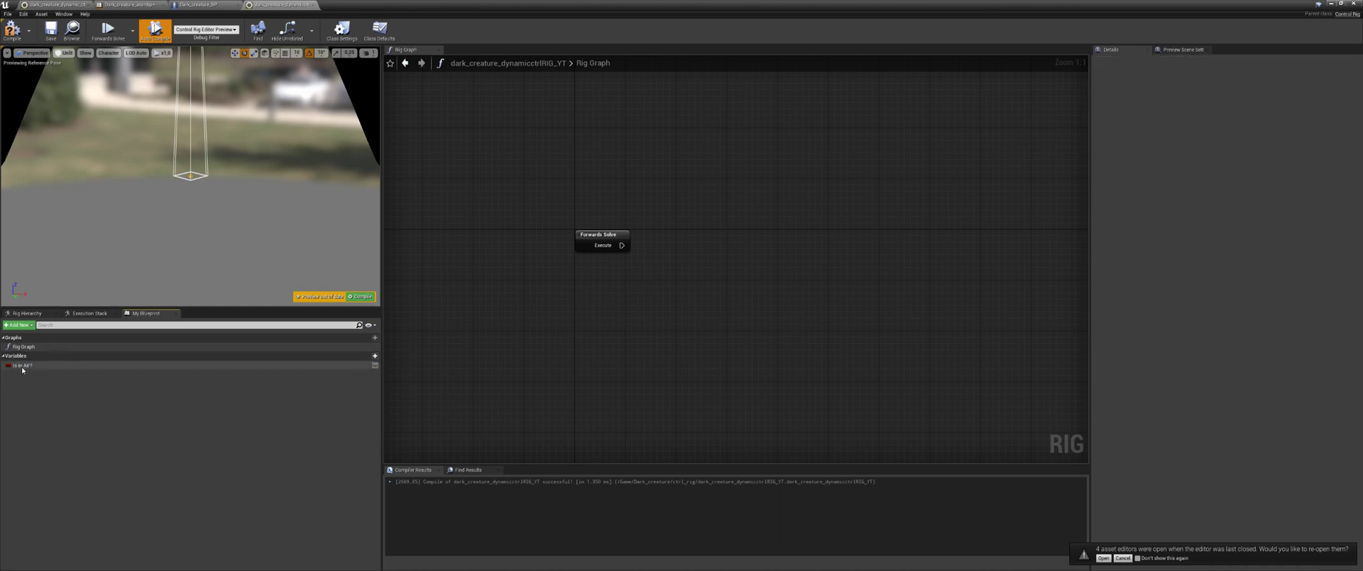
Make the Is in Air? variable instance editable and compile the Control Rig.
click(24, 366)
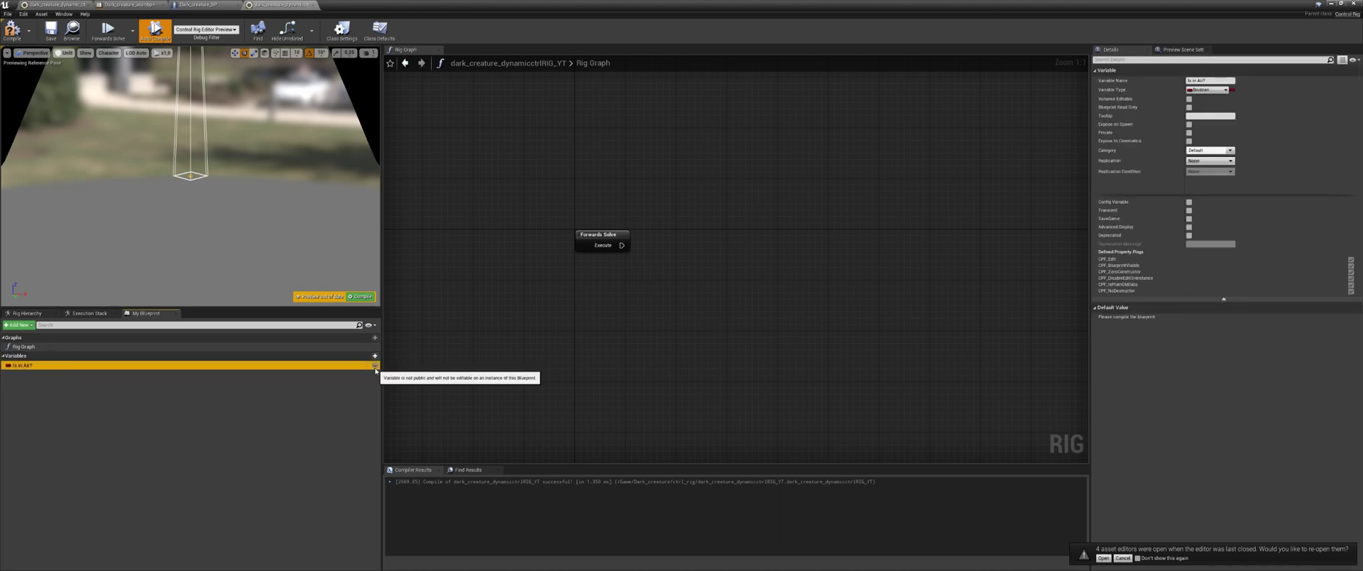
click(1189, 99)
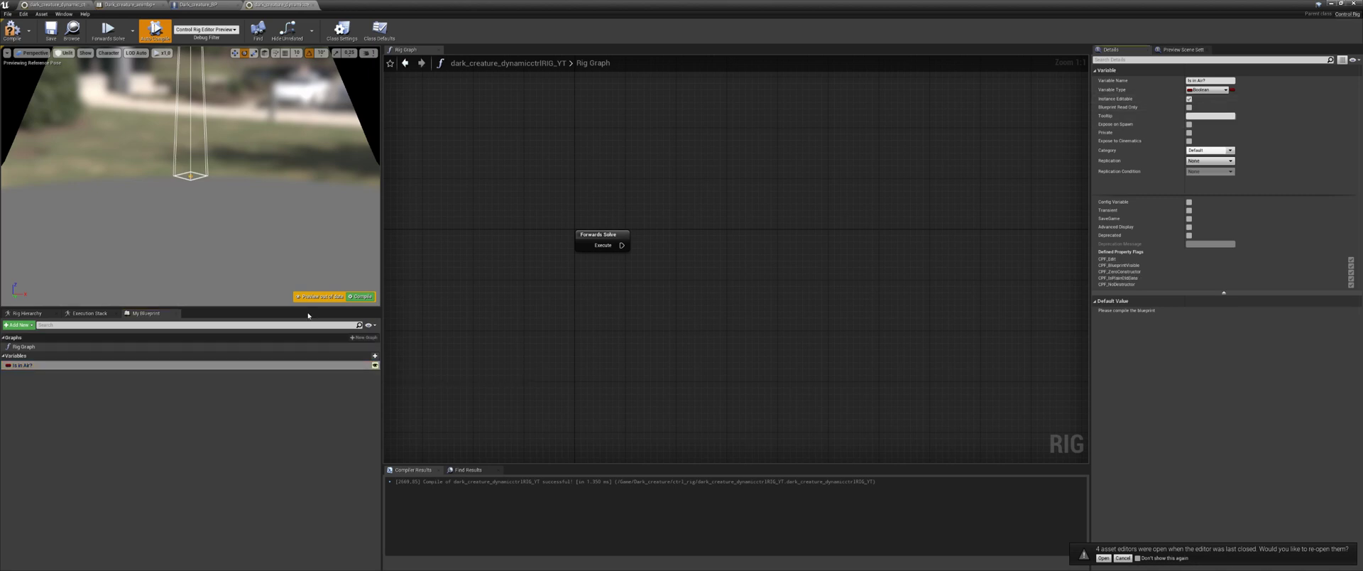
click(12, 31)
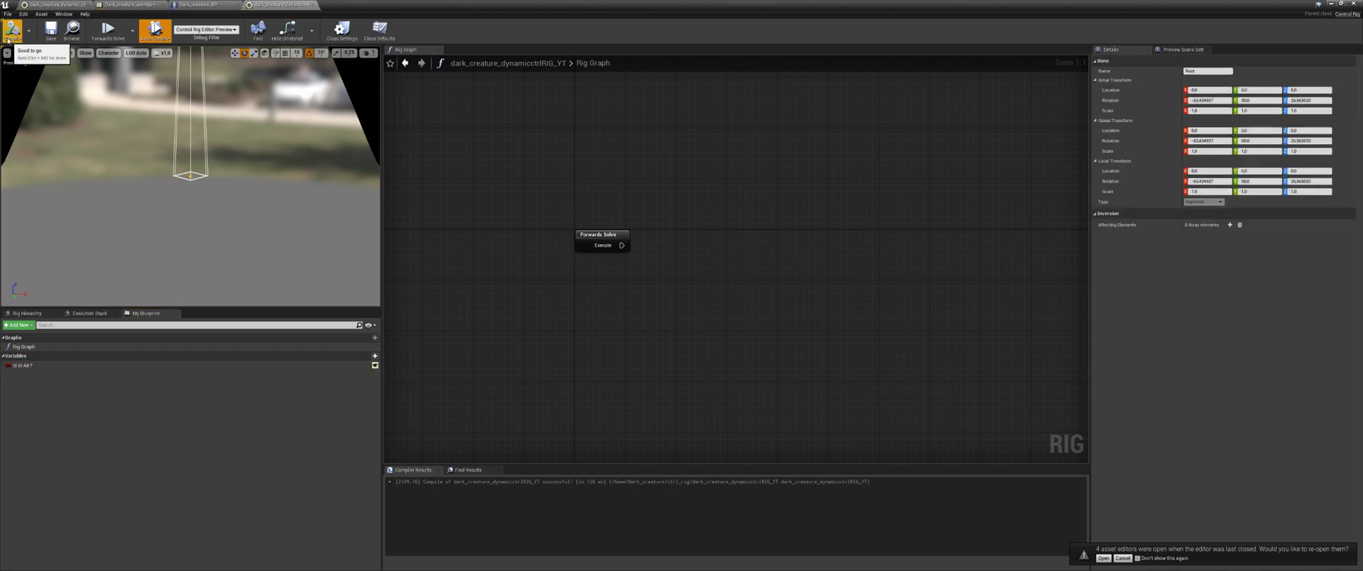
In the Dark_creature_animbp AnimGraph, expose the Is in Air? input as a pin on the Control Rig node.
click(128, 4)
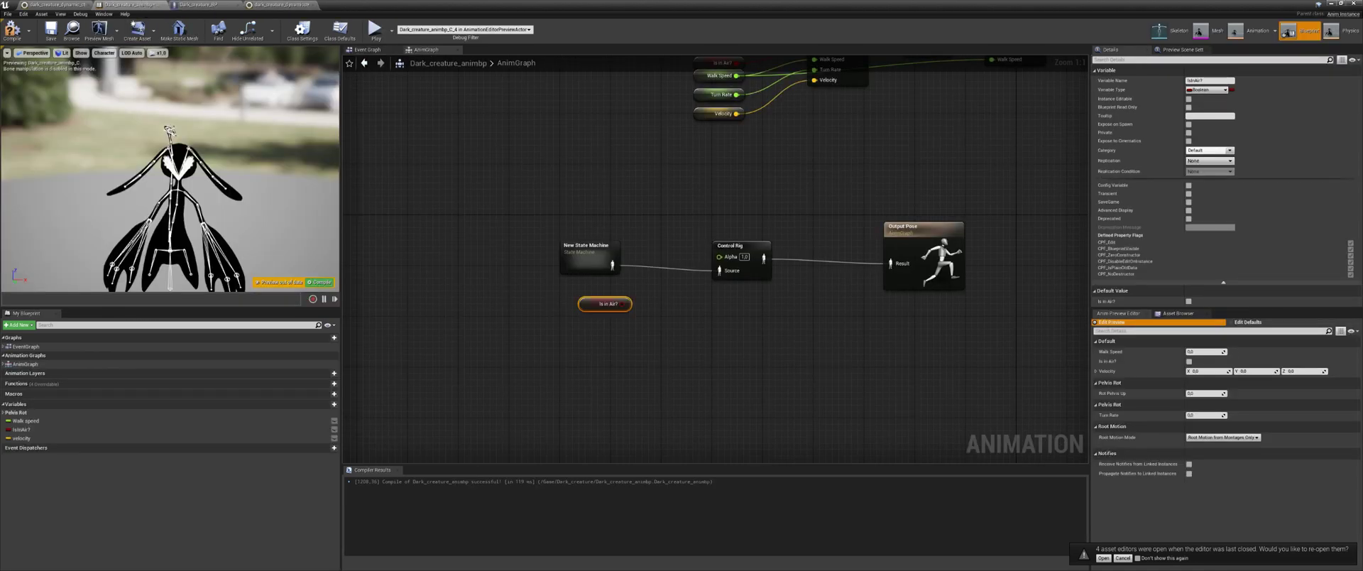
scroll(1156, 227, down, 2)
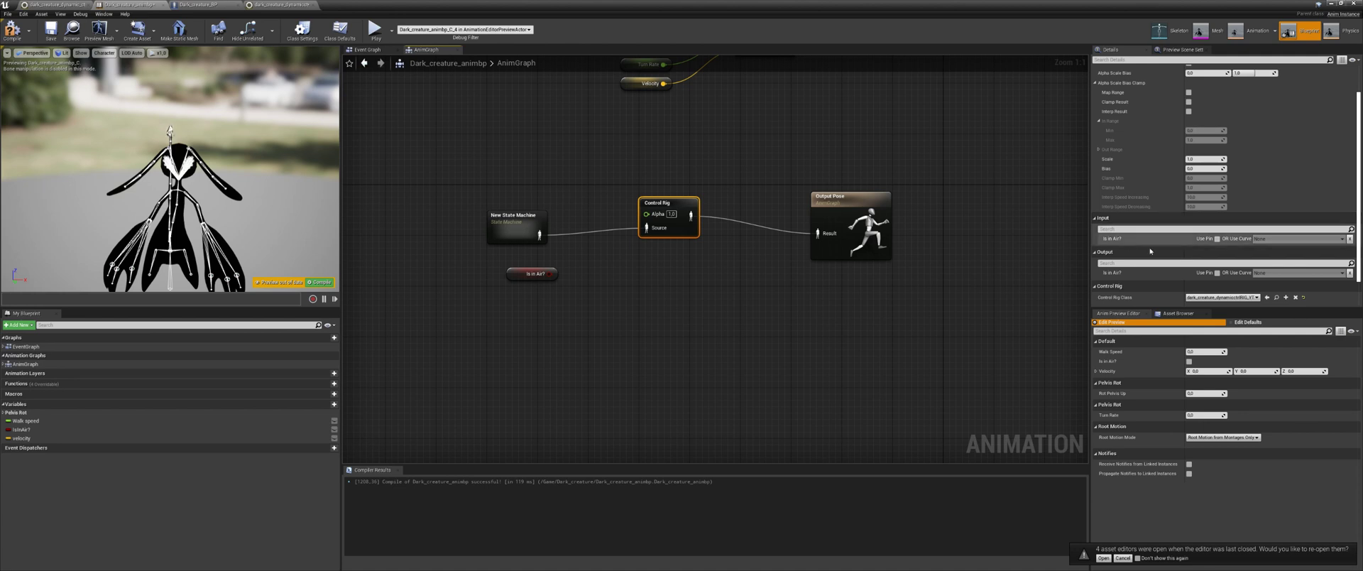
click(1216, 239)
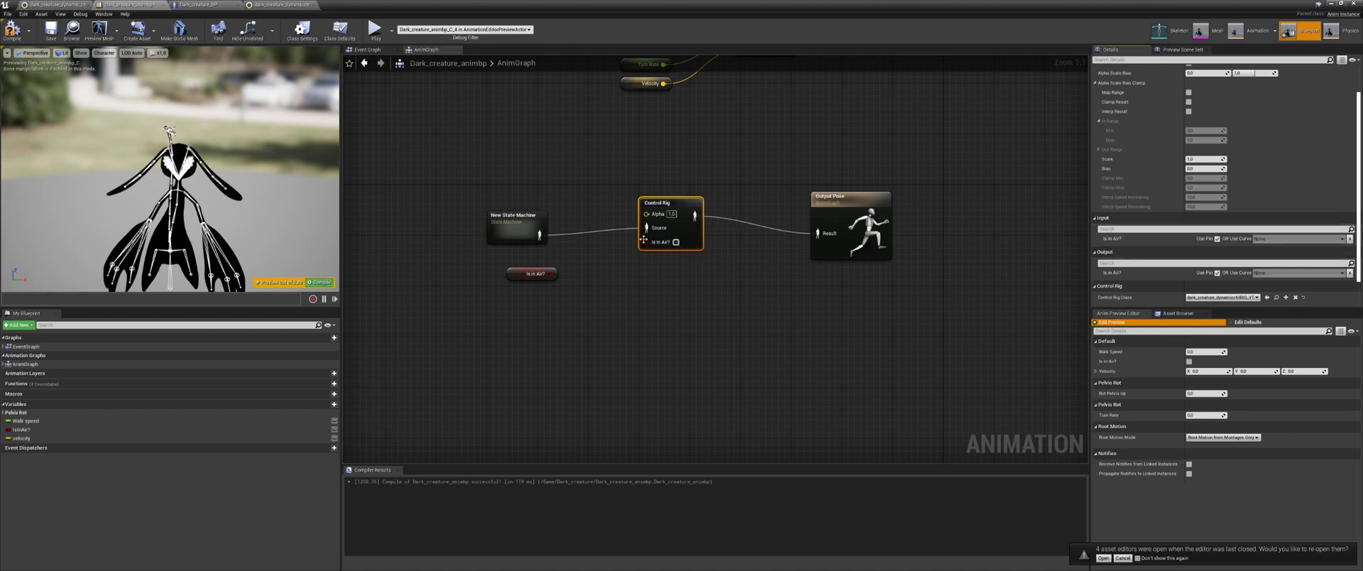
Connect the Is in Air? getter to the Control Rig node's matching input, tidy its placement and compile Dark_creature_animbp.
click(283, 5)
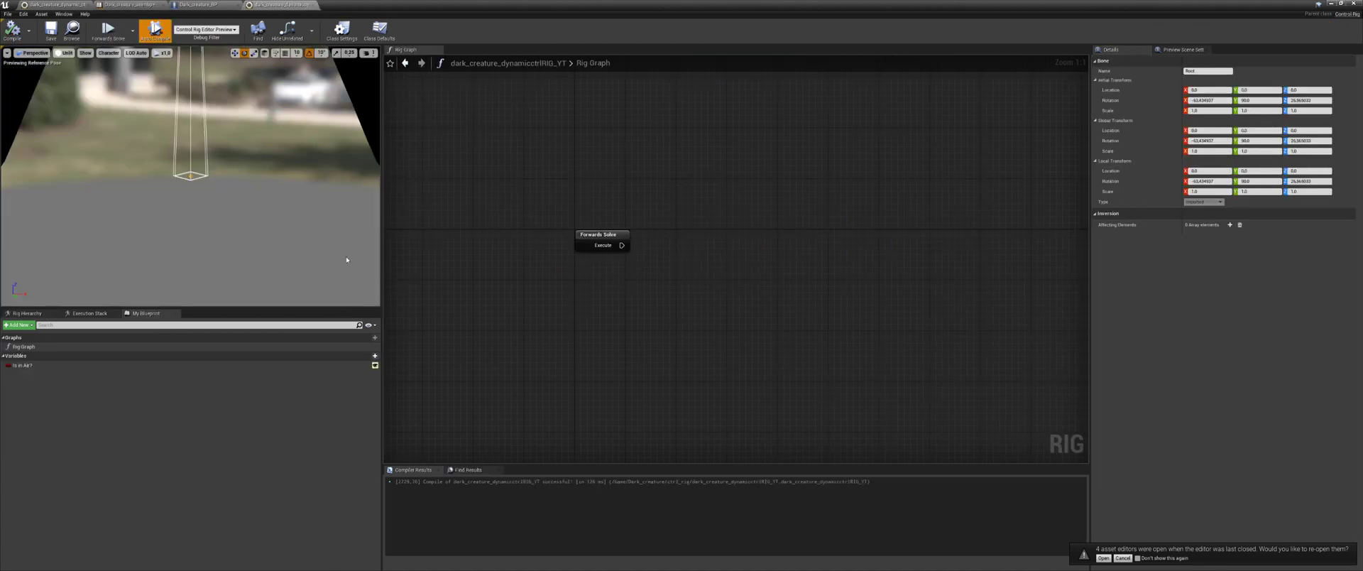
click(53, 367)
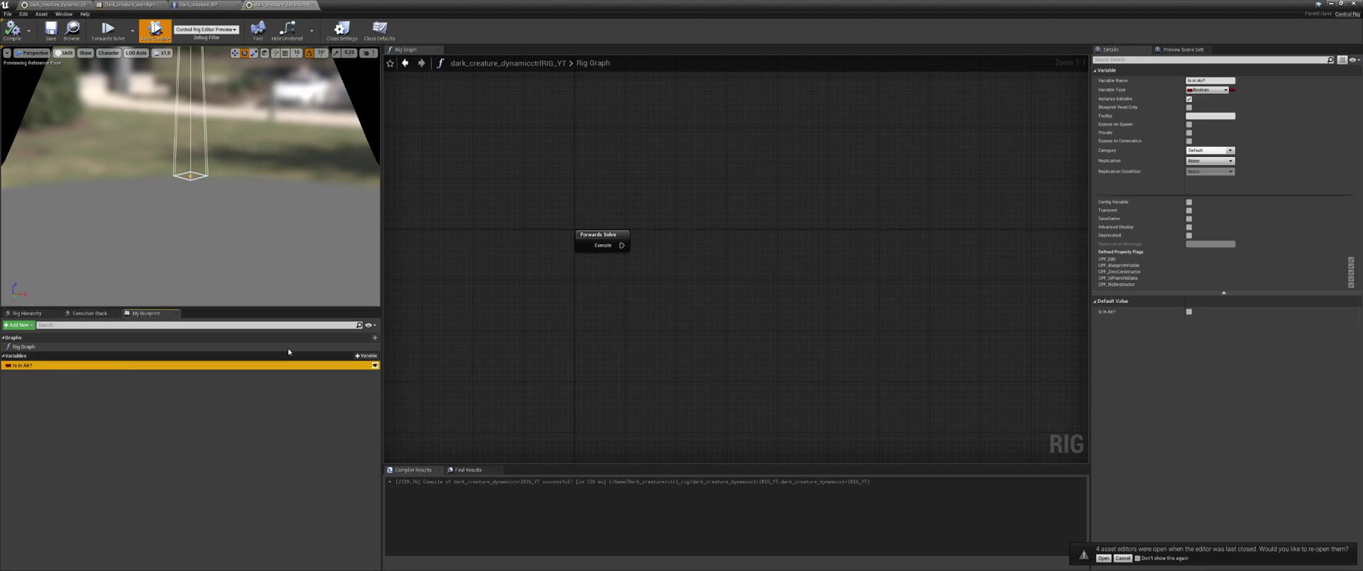
click(128, 5)
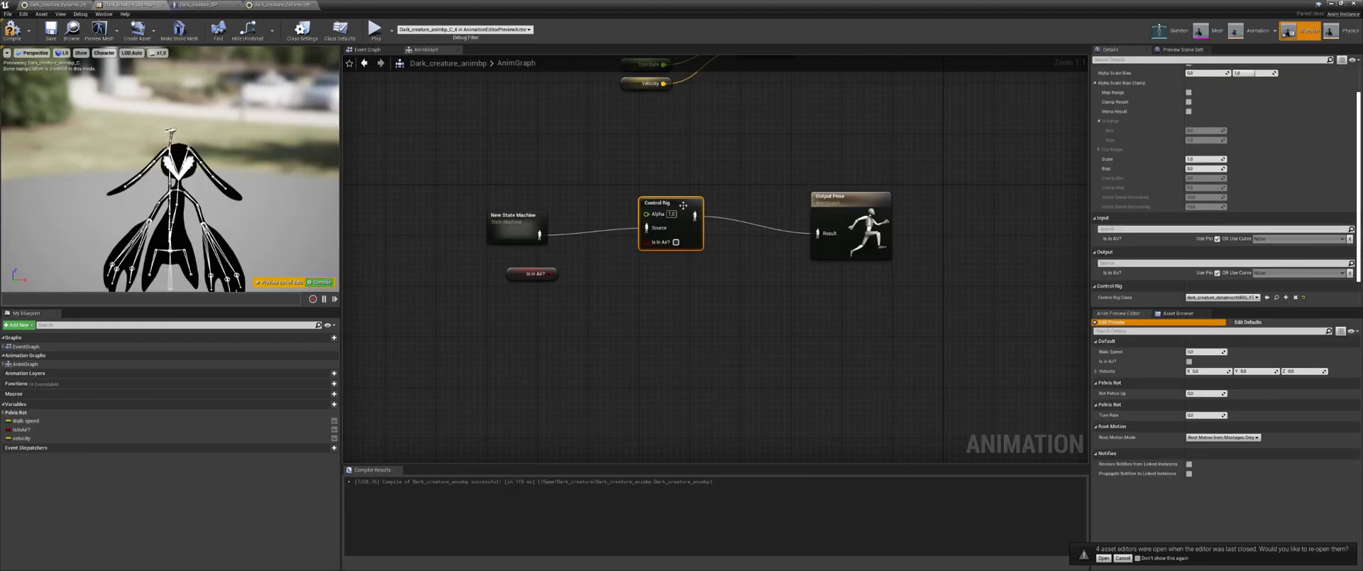
drag(597, 272, 646, 242)
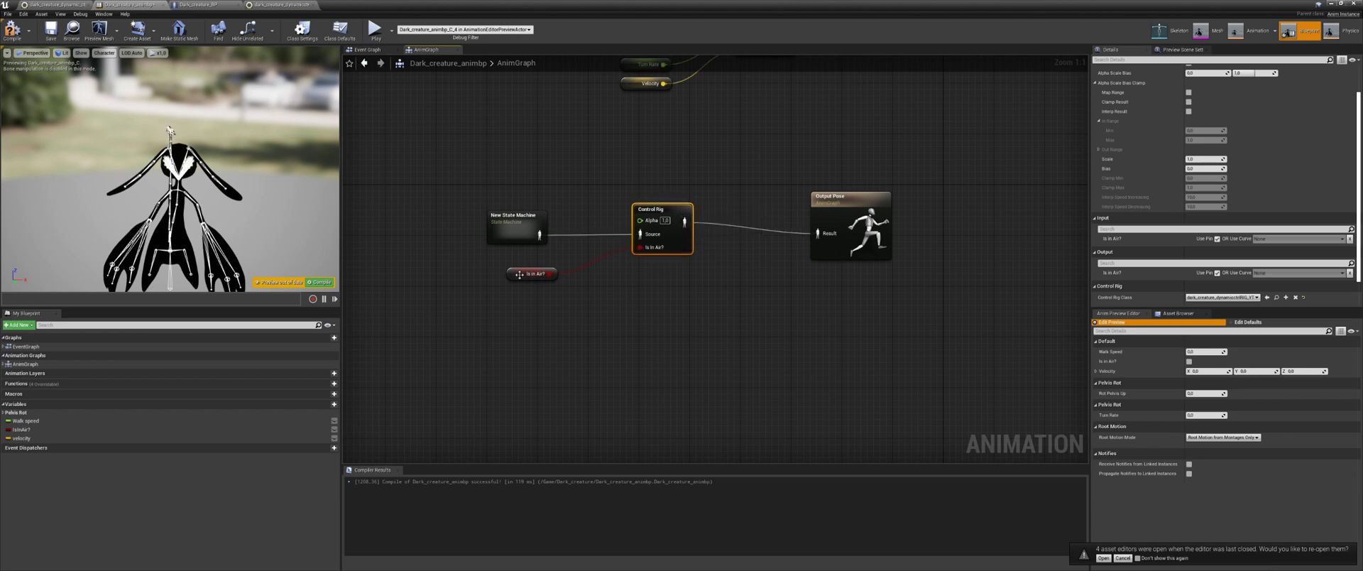
drag(532, 273, 558, 261)
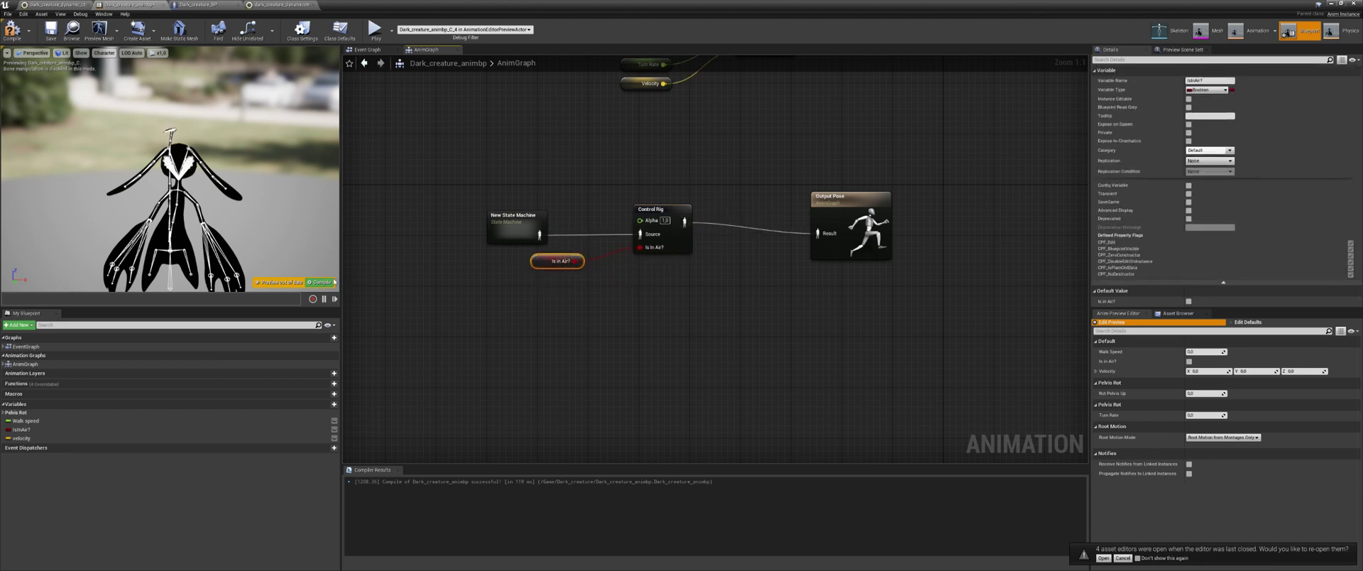
click(319, 282)
In the dark_creature_dynamicctrlRIG_YT rig graph, add a Branch node connected to the Forwards Solve execution output.
click(279, 5)
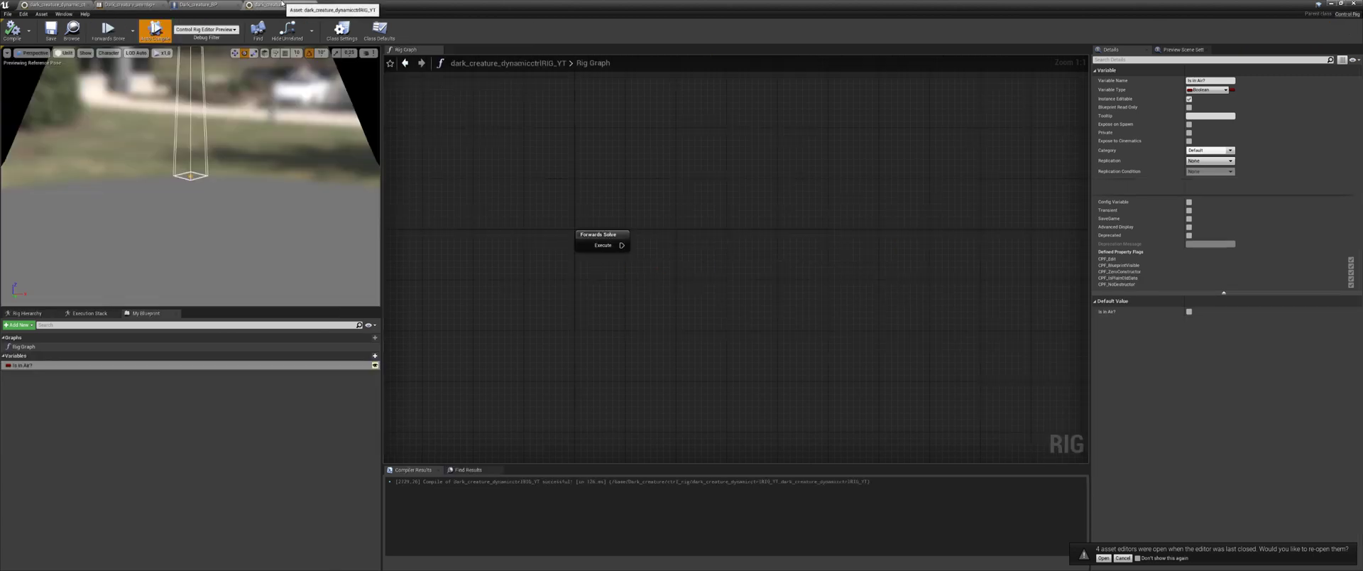
drag(278, 5, 226, 3)
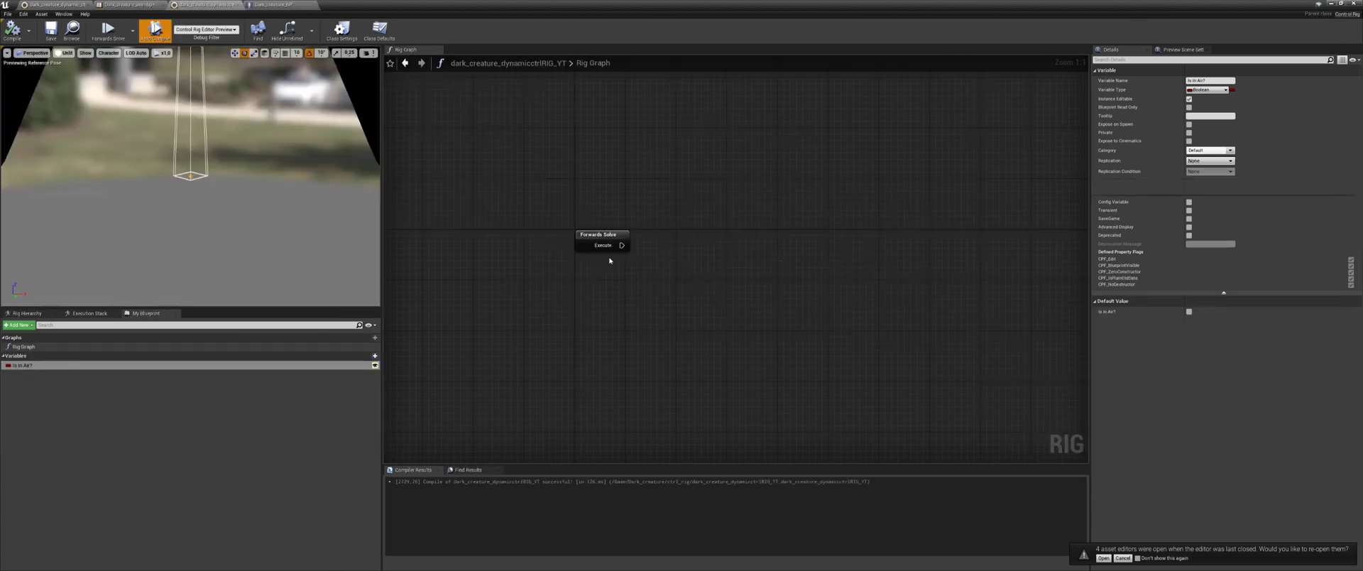
right_drag(615, 256, 540, 269)
drag(548, 259, 651, 260)
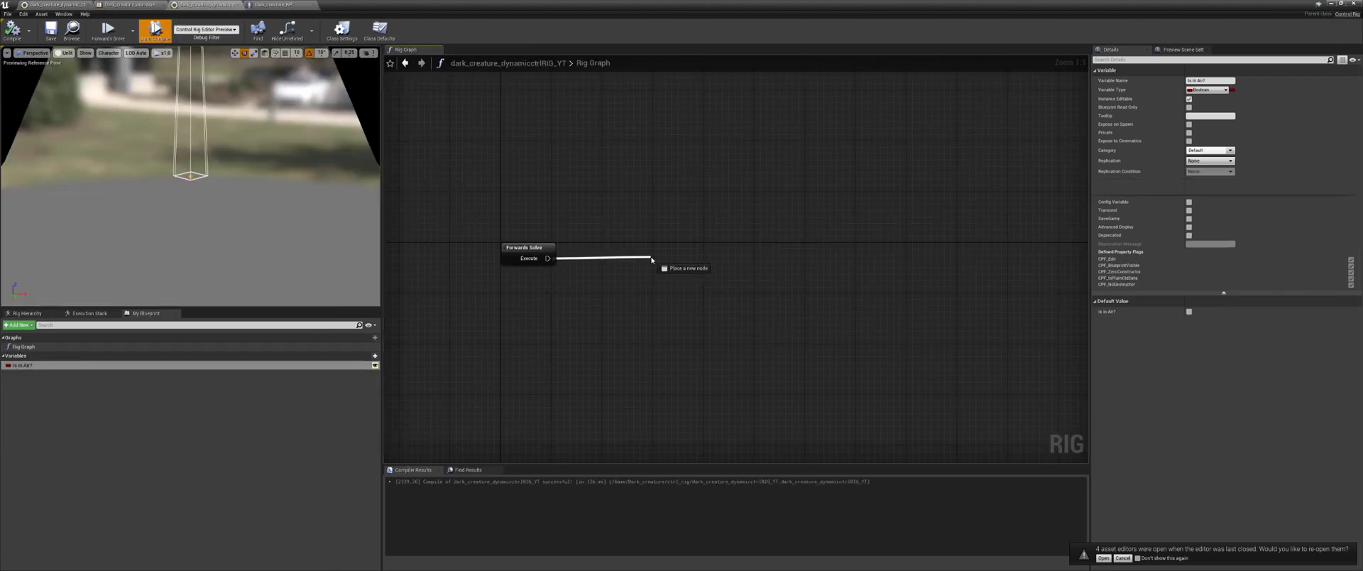
text(branch)
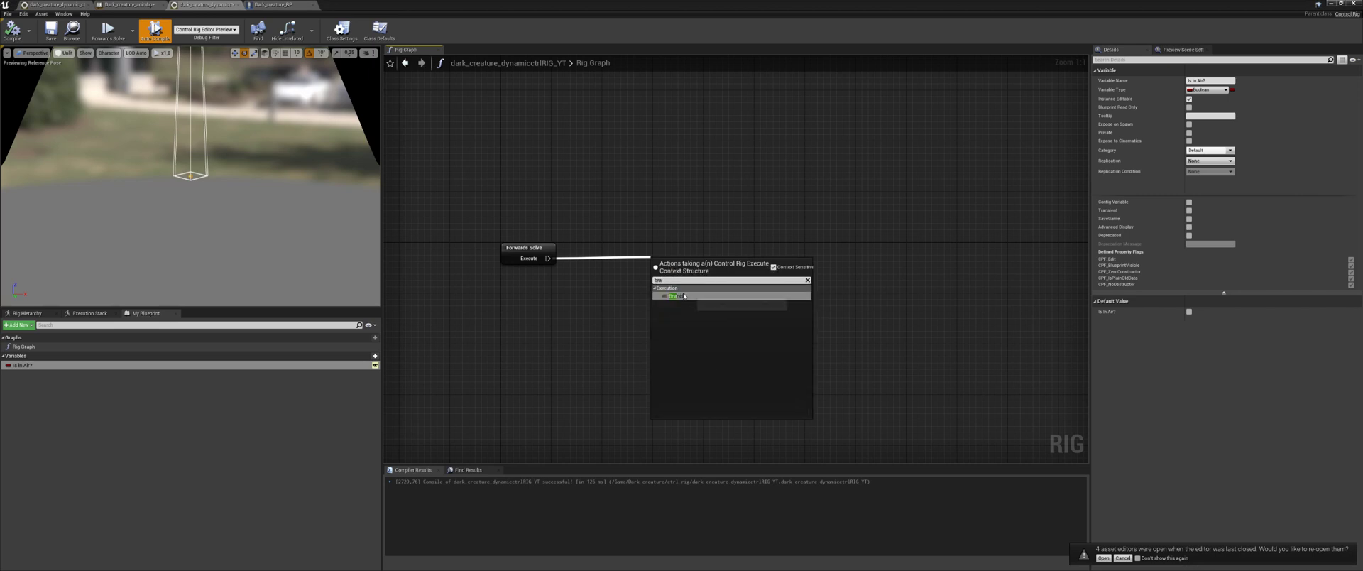
key(Return)
right_drag(671, 279, 653, 260)
Place an Is in Air? getter and connect it to the Branch condition, arranging both nodes neatly.
drag(116, 366, 507, 285)
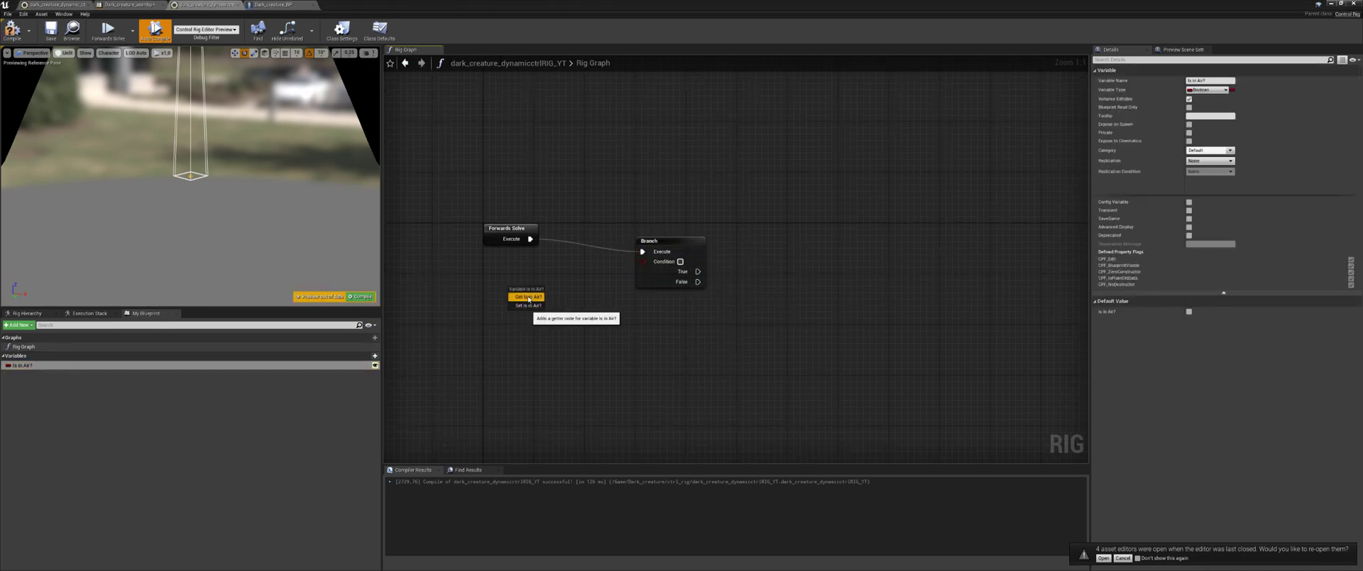
click(531, 299)
drag(642, 264, 666, 232)
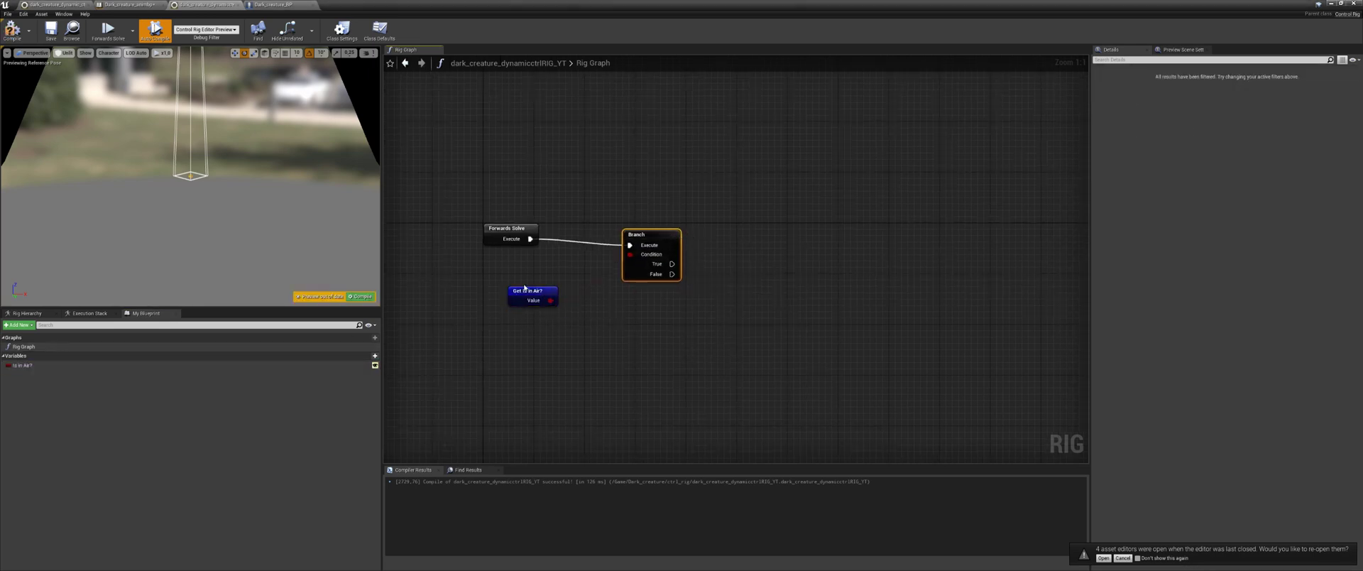
drag(526, 290, 558, 271)
Review the jumping bool logic in Dark_creature_animbp and the Control Rig node's Is in Air? connection, returning to the rig graph.
click(130, 5)
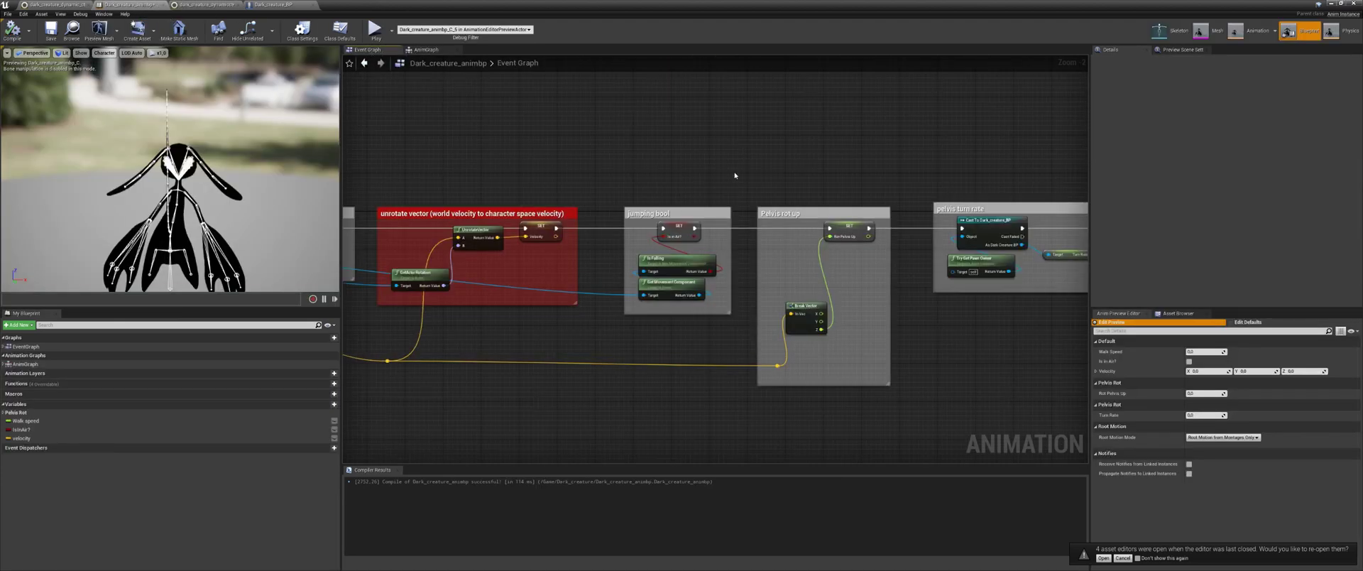
click(647, 213)
click(426, 51)
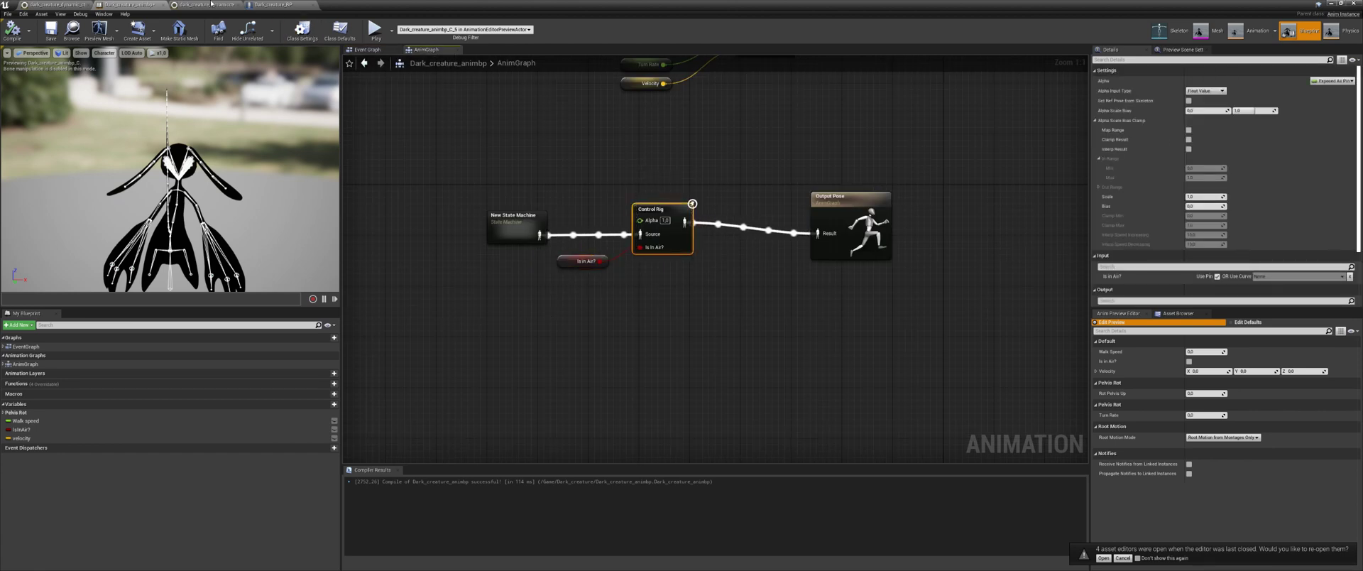
click(206, 5)
drag(671, 264, 771, 163)
right_drag(581, 268, 526, 233)
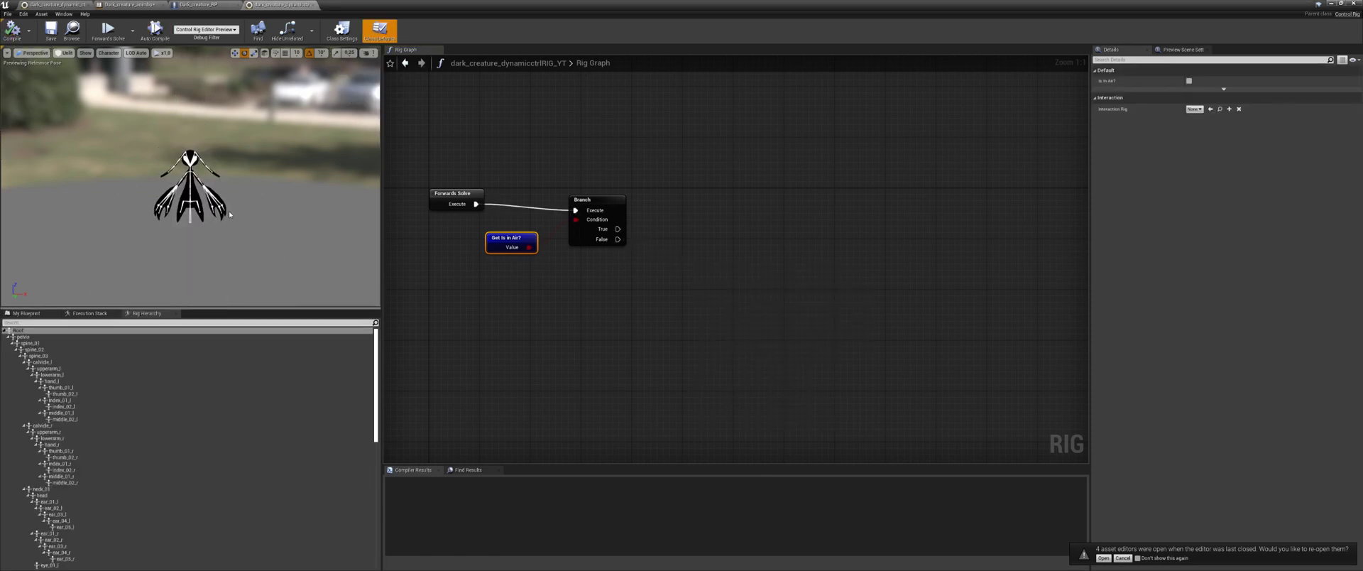
Expand the pelvis bones in the rig hierarchy and add a new bone under calf_l.
click(10, 337)
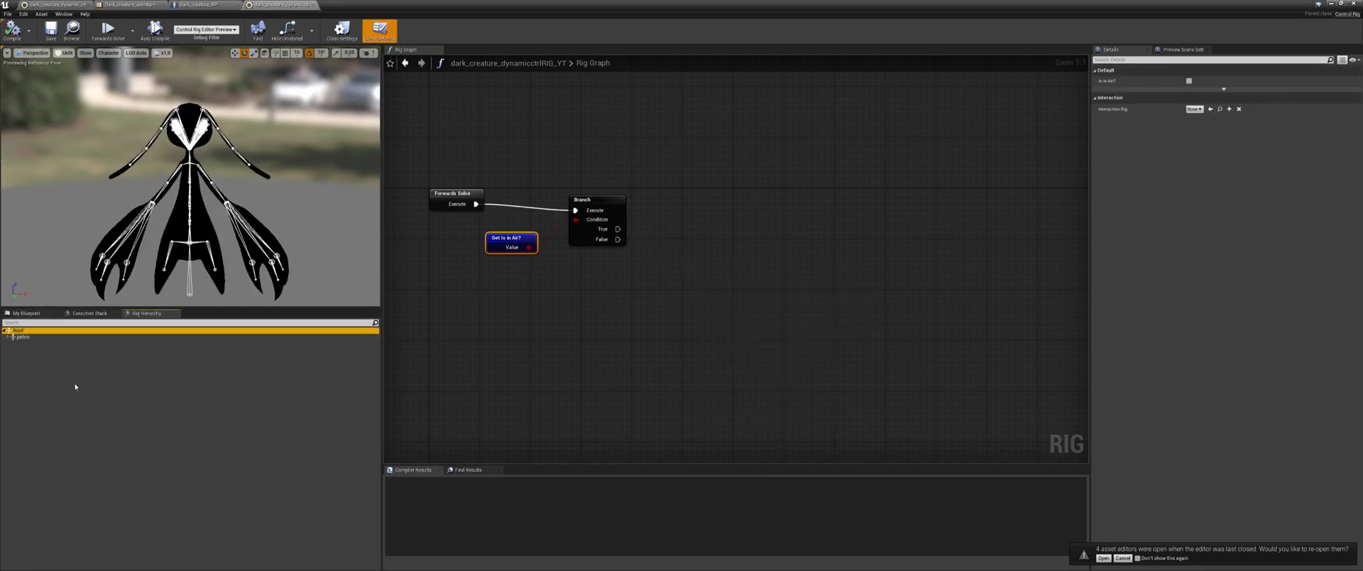
click(33, 369)
middle_drag(142, 234, 146, 277)
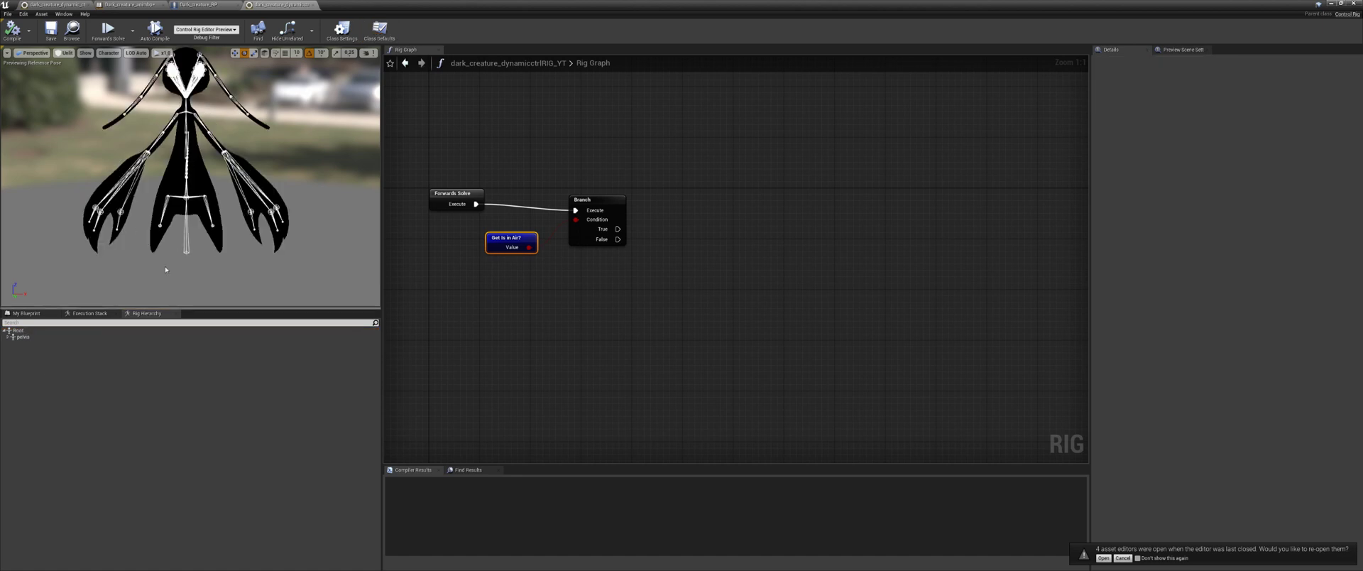
click(8, 337)
scroll(55, 440, down, 6)
scroll(63, 407, down, 8)
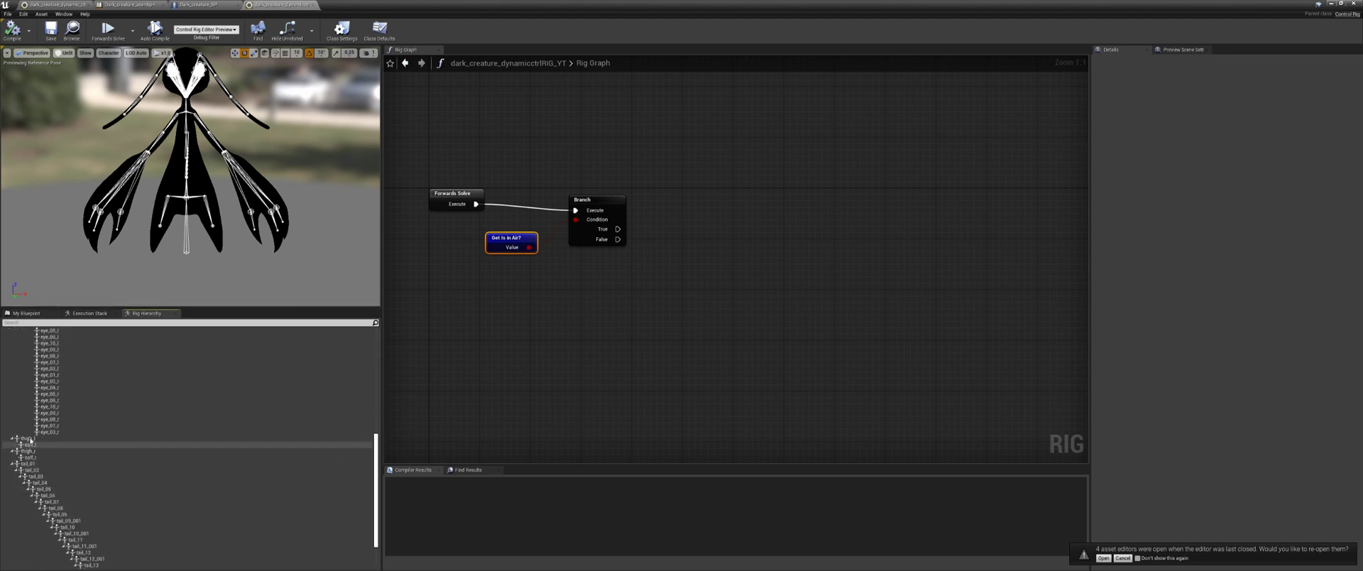
right_click(30, 447)
mouse_move(71, 266)
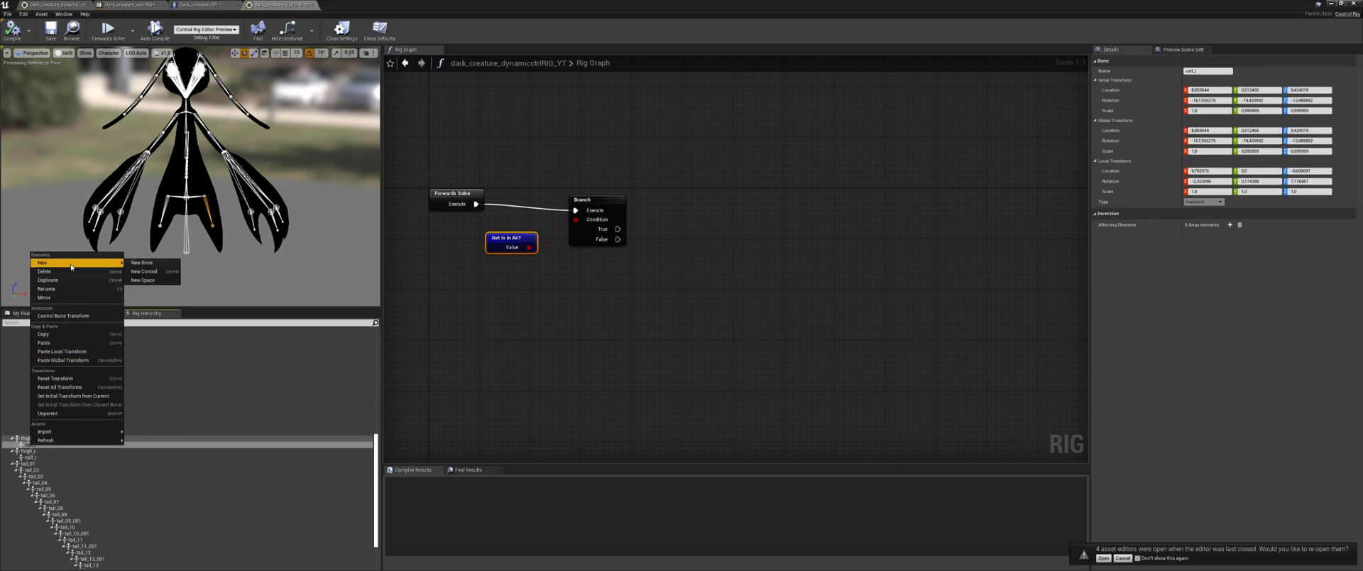
click(142, 262)
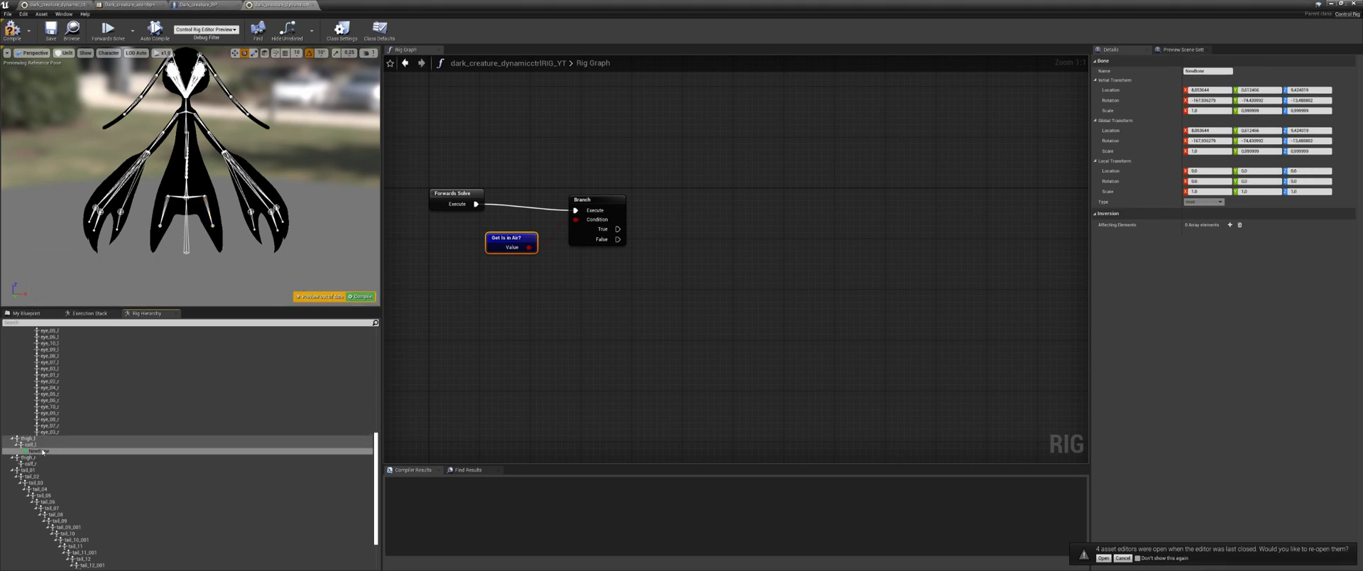
Control the new bone's transform and place it at the tip of the left leg under calf_l.
right_click(44, 452)
click(41, 448)
right_click(39, 450)
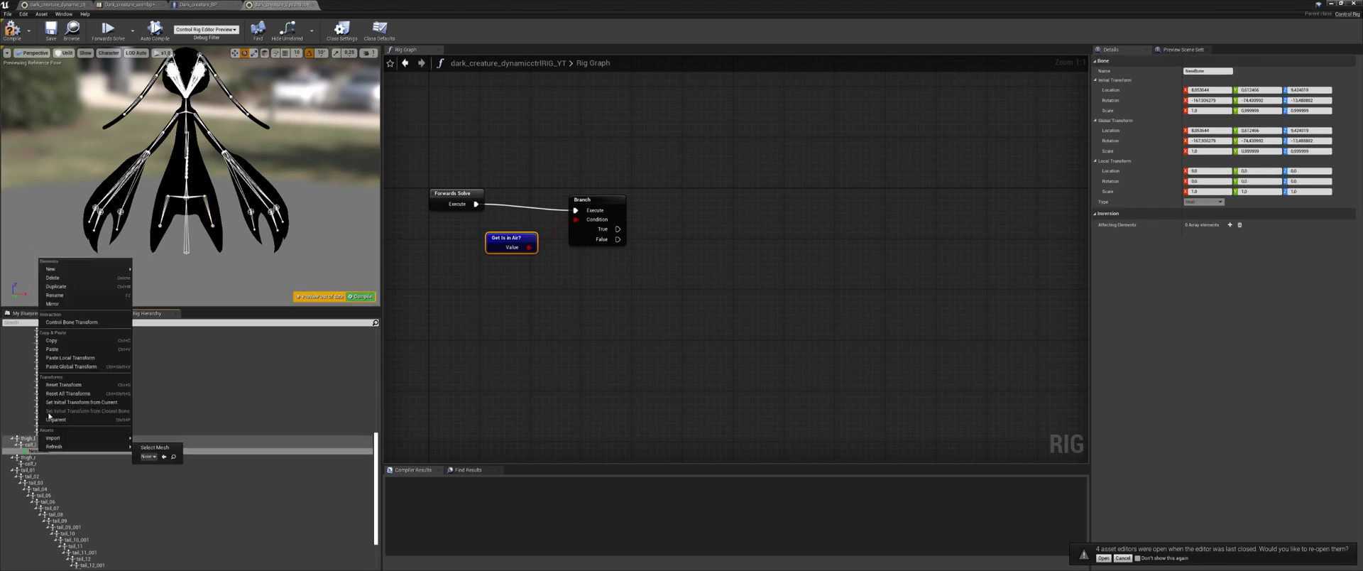
click(71, 322)
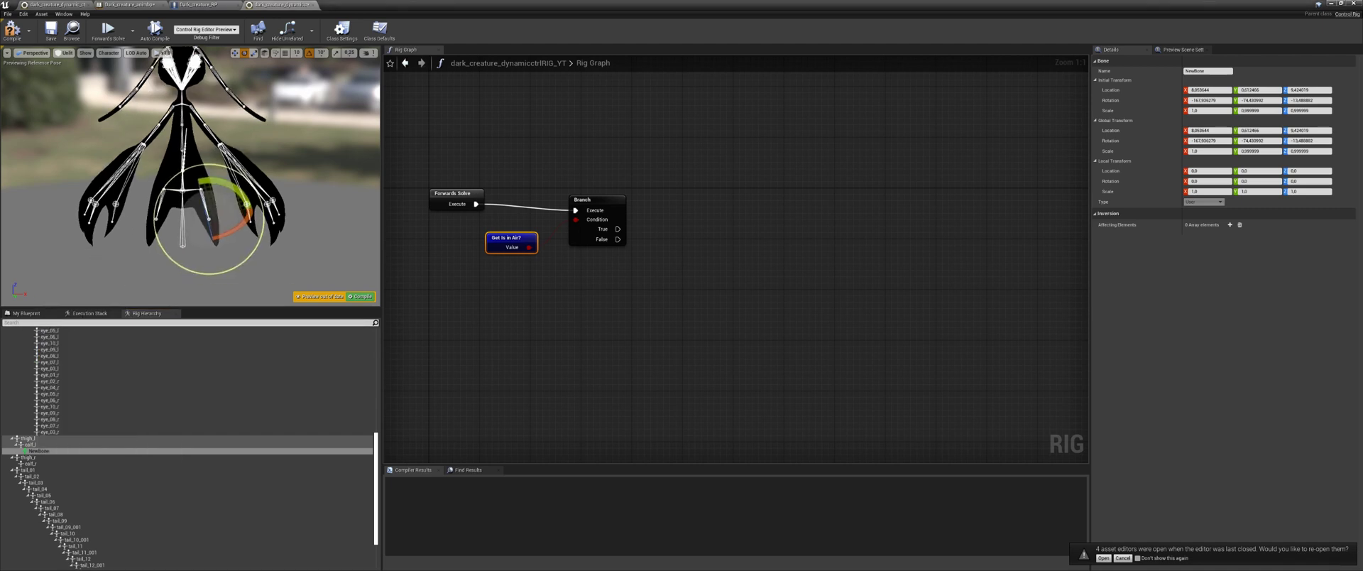
key(f)
drag(196, 217, 259, 220)
scroll(260, 219, up, 8)
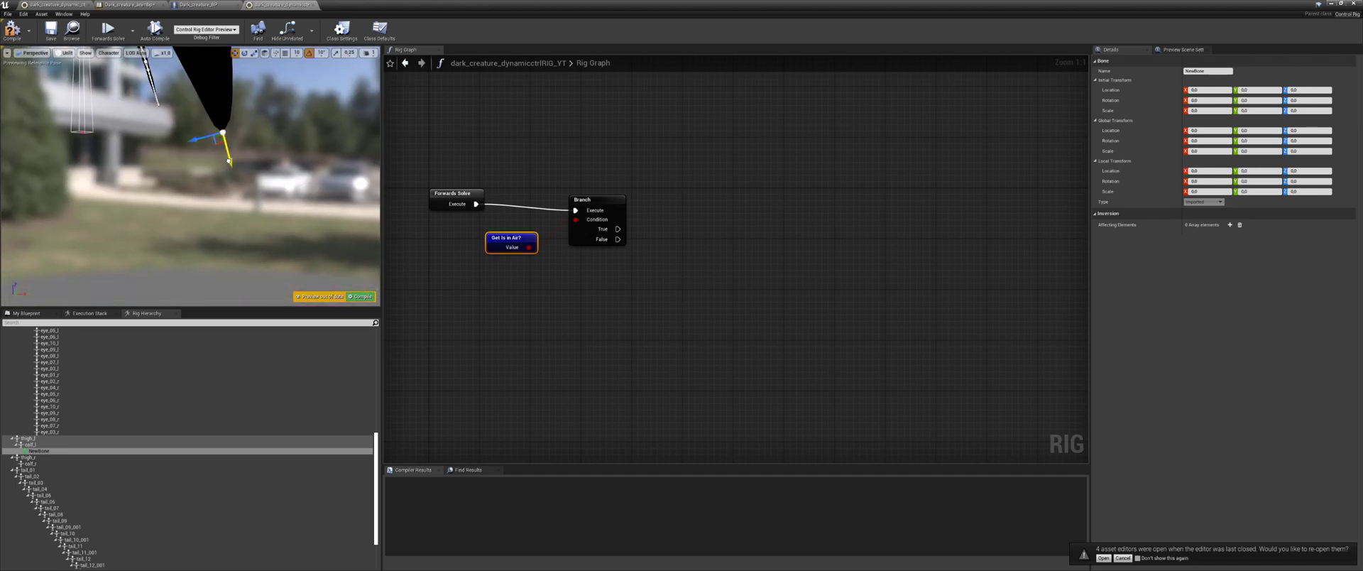
Set the new bone's initial transform from its current one and compile the rig.
right_click(46, 452)
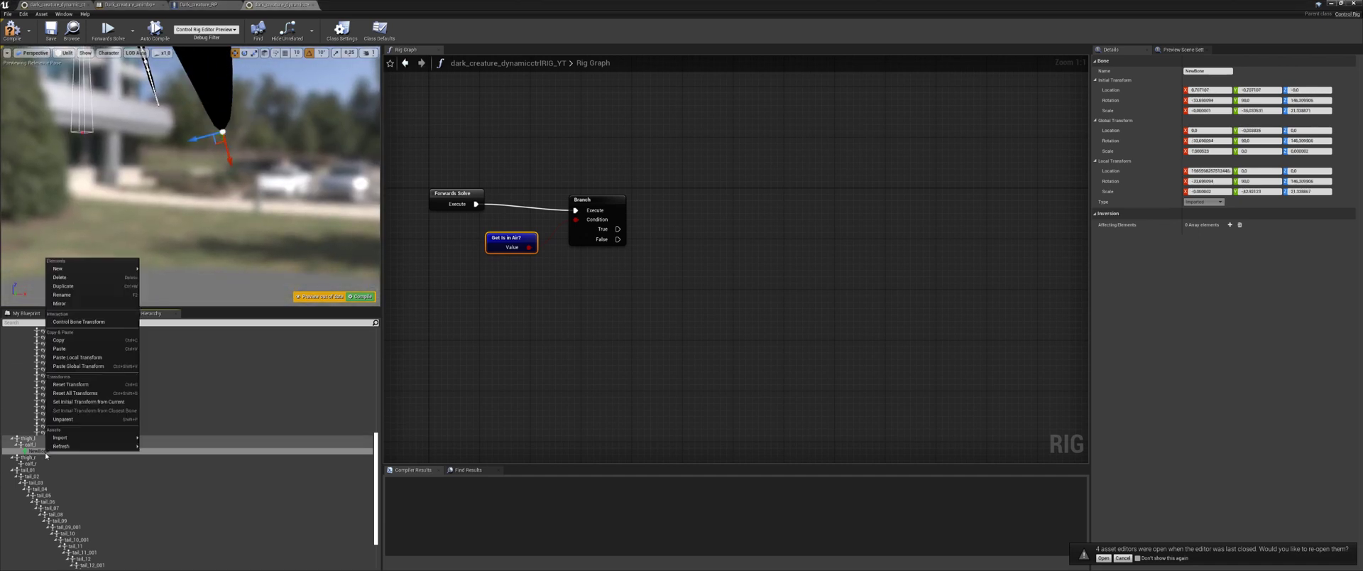
click(80, 402)
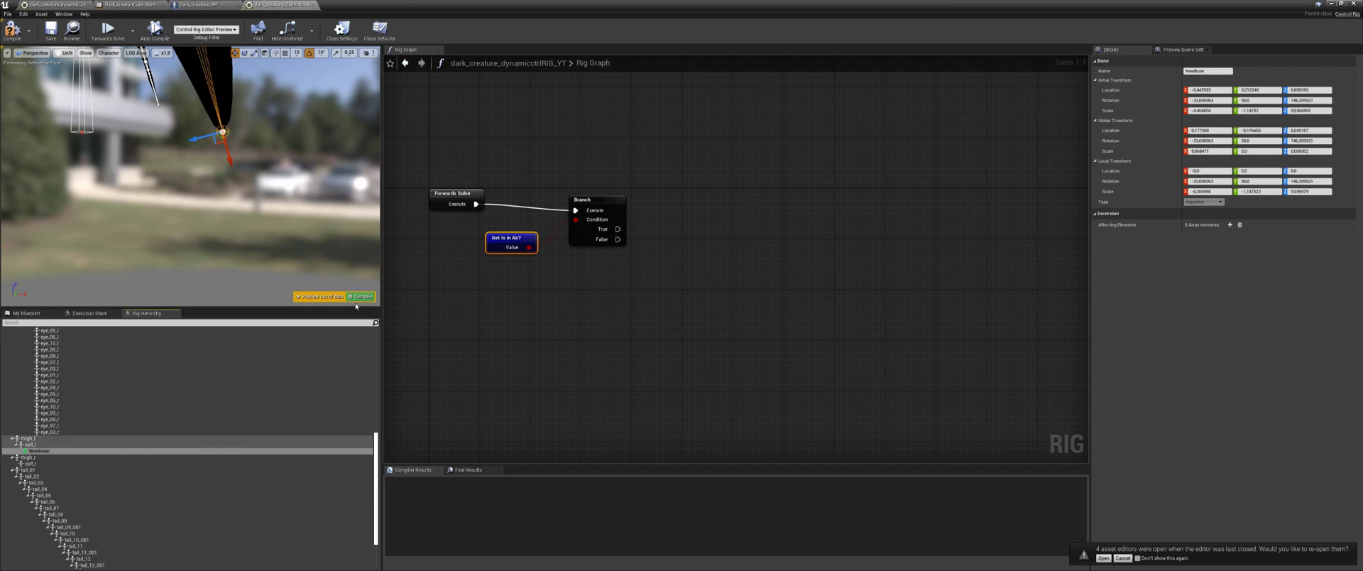
click(340, 295)
click(50, 451)
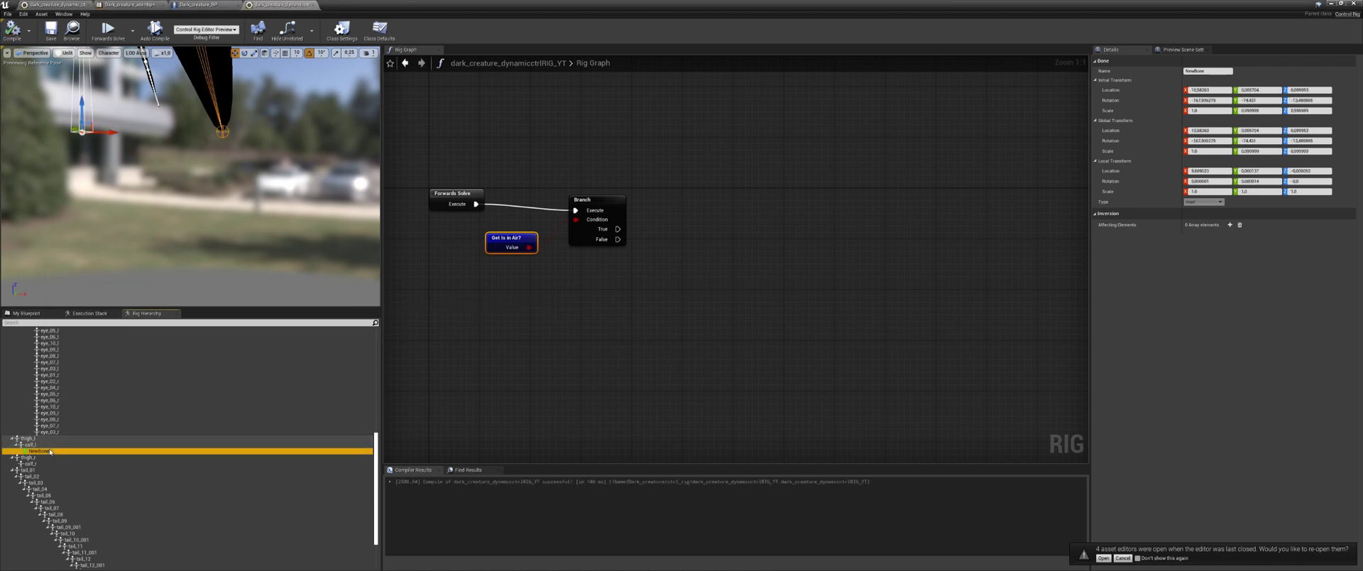
Rename the new bone under calf_l as foot_l.
double_click(39, 450)
text(foot)
key(Return)
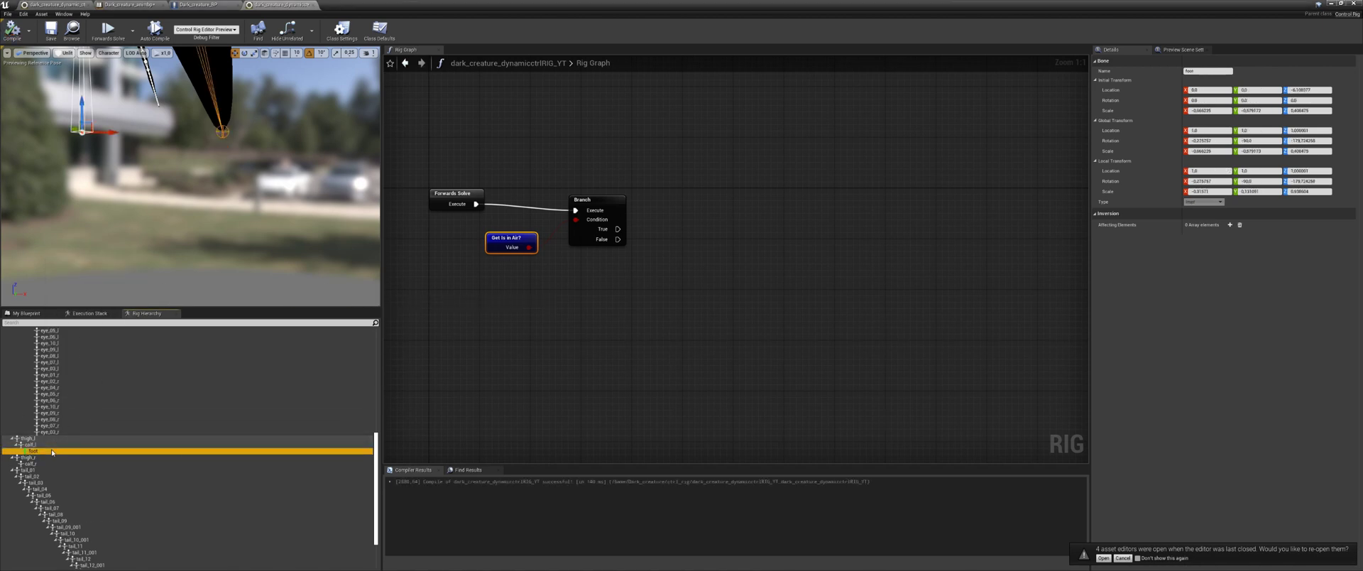
double_click(51, 451)
text(_l)
key(Return)
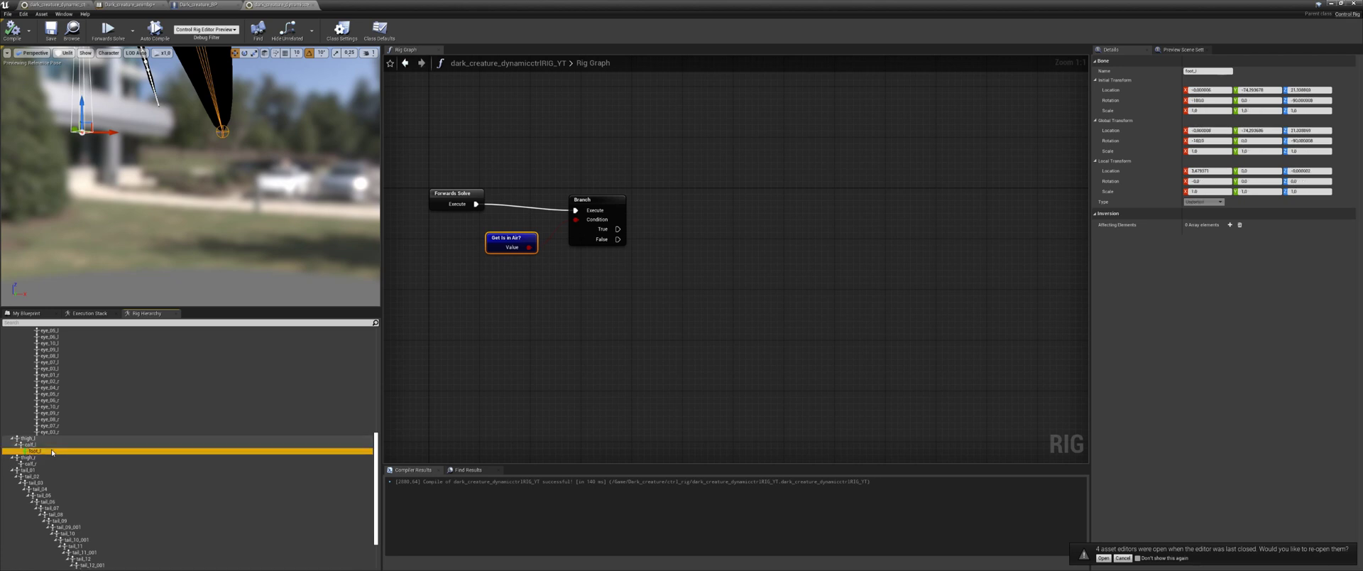
Mirror the foot_l bone with the default mirror settings and parent the mirrored foot_r bone to calf_r.
right_click(42, 455)
click(71, 305)
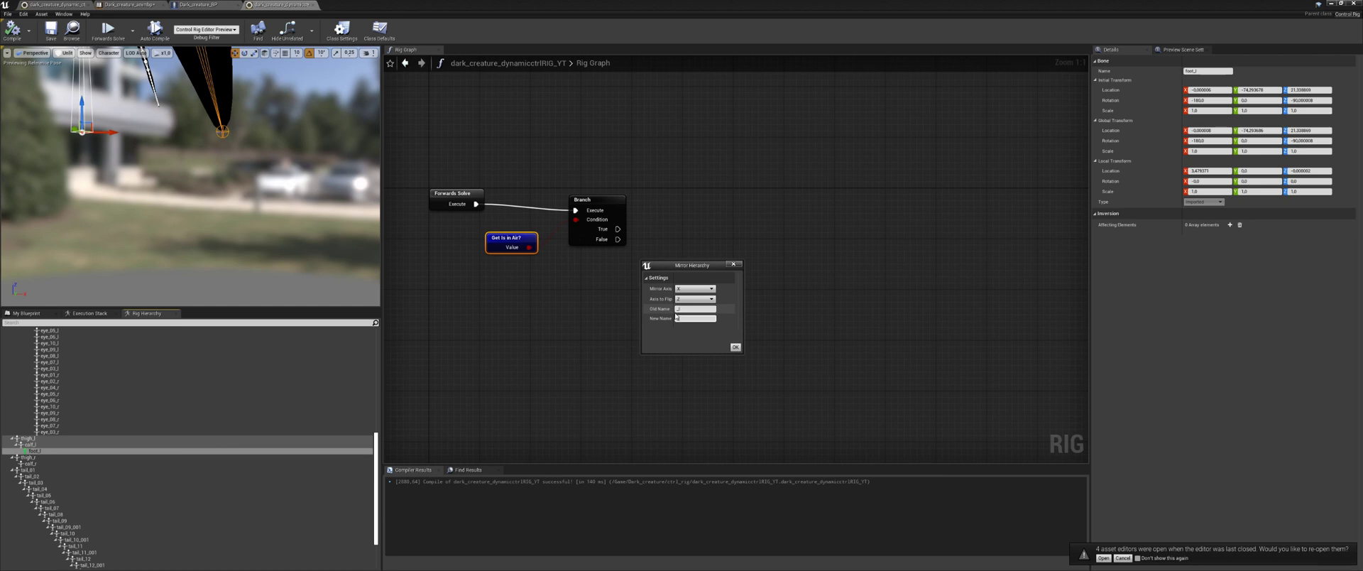
click(735, 347)
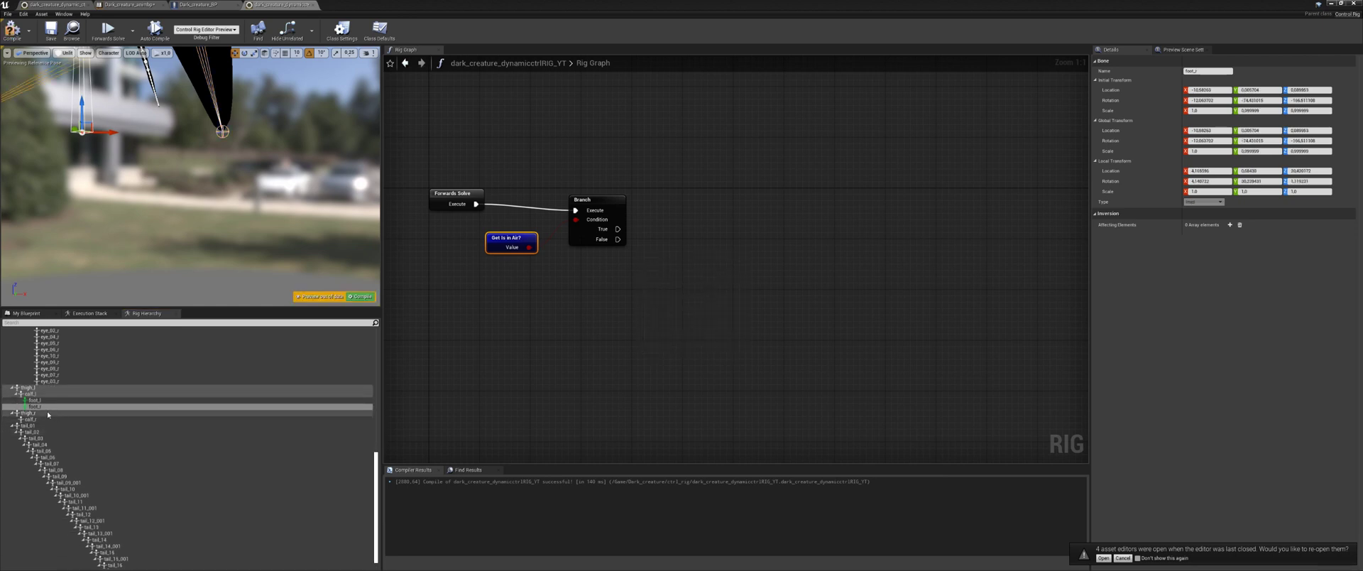
drag(36, 407, 34, 420)
Compile the rig and check the foot_r and foot_l bones at the leg tips.
scroll(156, 219, down, 6)
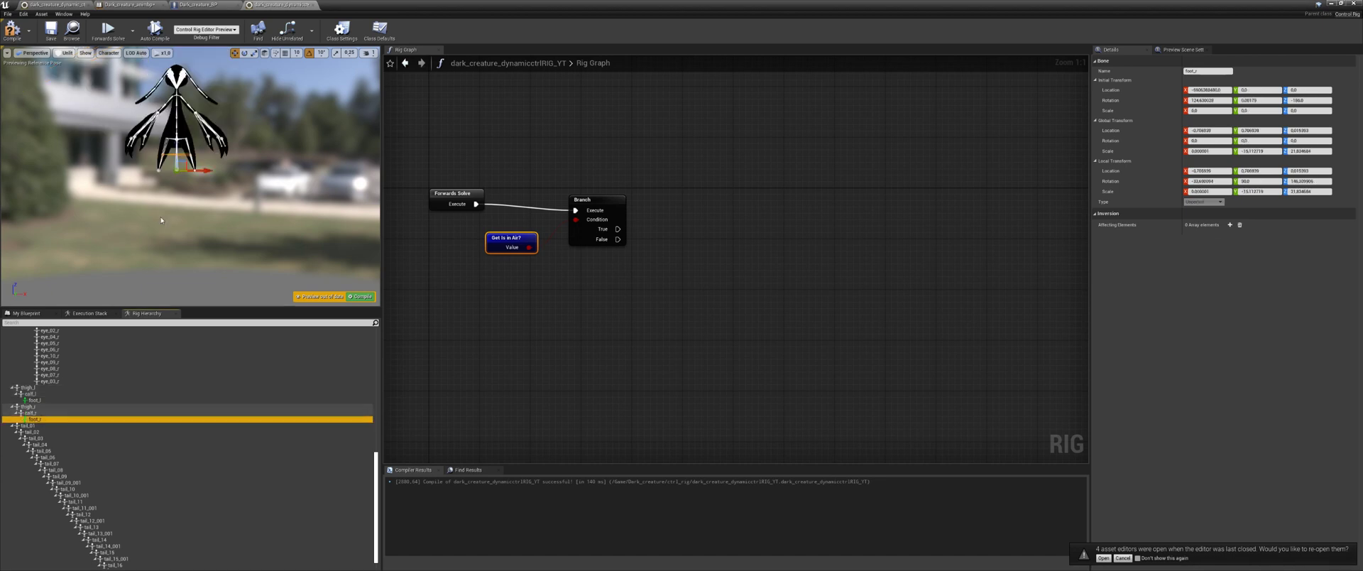
scroll(156, 220, up, 3)
middle_drag(156, 219, 157, 221)
click(355, 298)
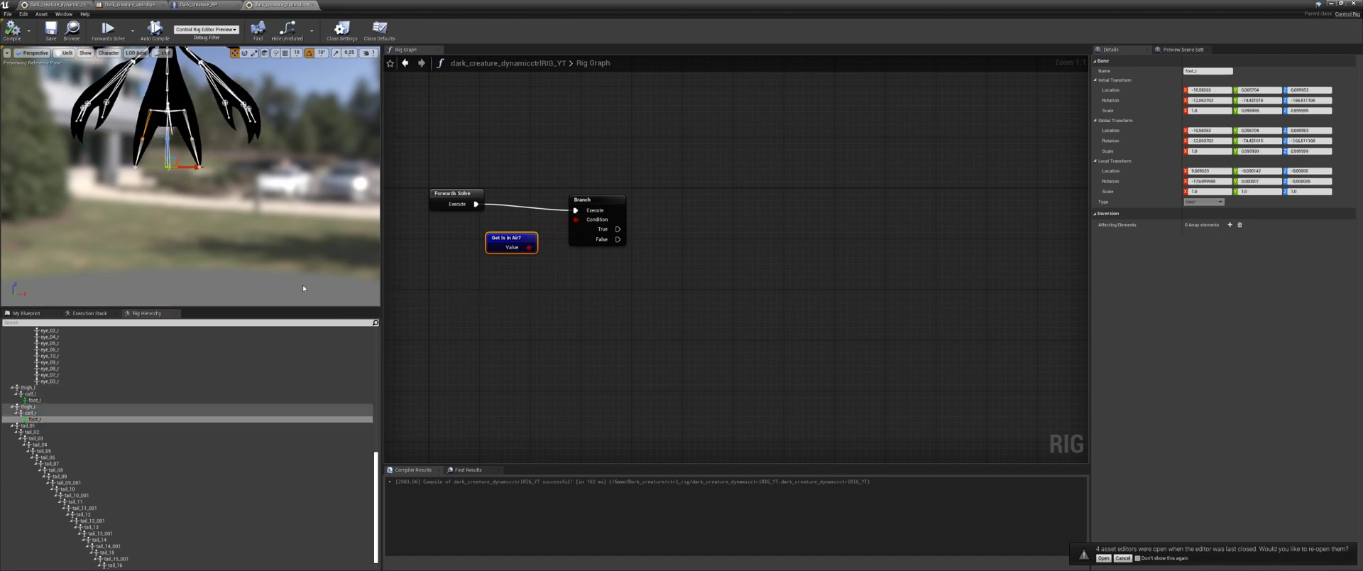
click(32, 420)
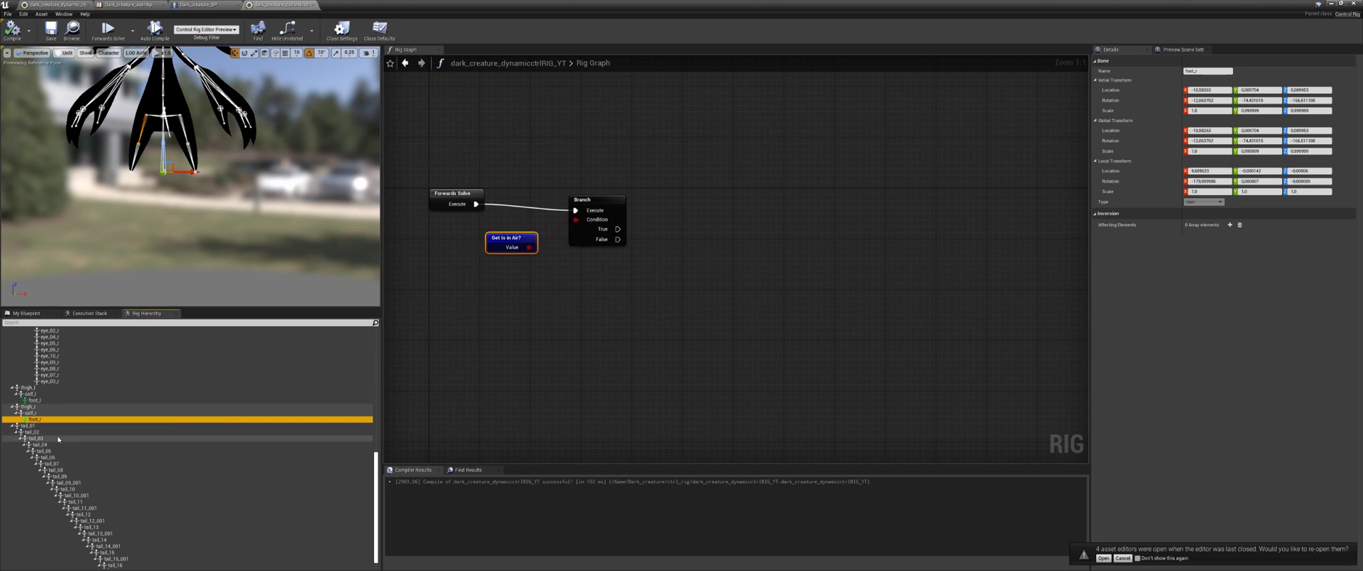
click(35, 400)
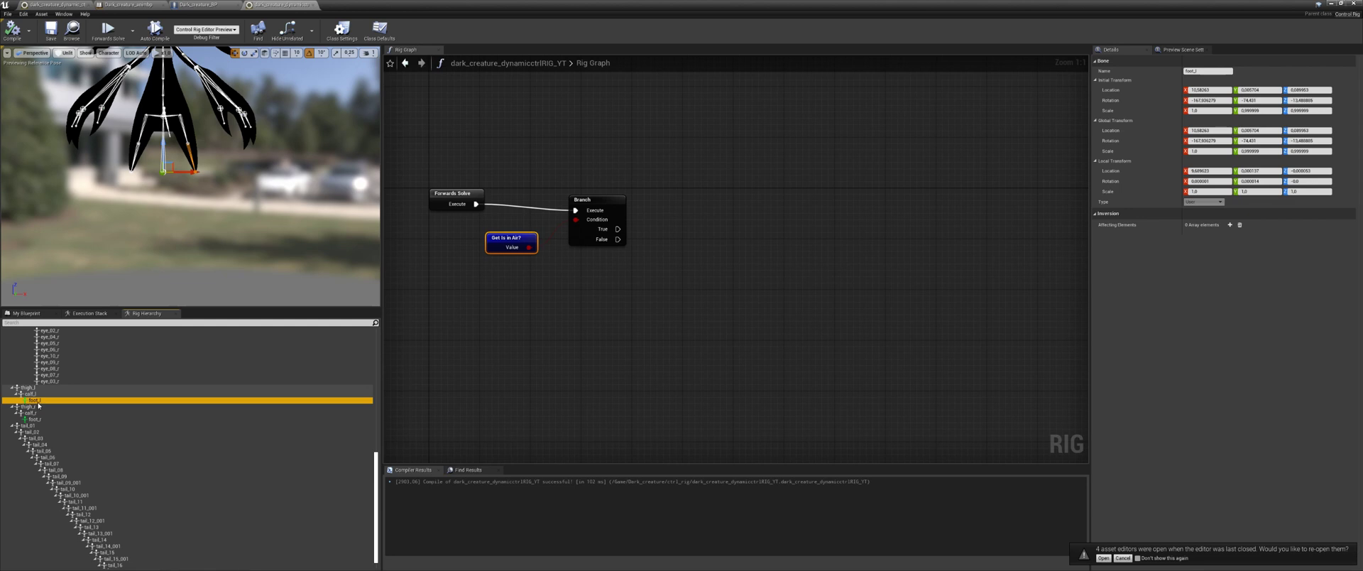
Add a new space under the foot_l bone and a new control inside that space.
right_click(38, 402)
mouse_move(120, 219)
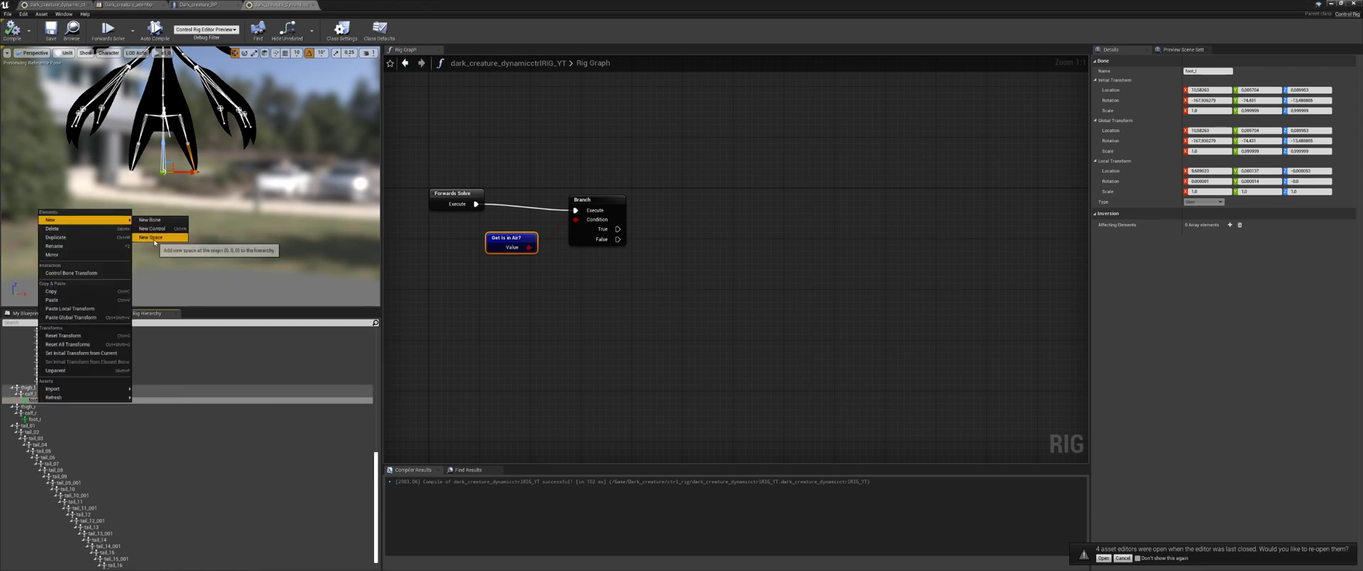
click(154, 239)
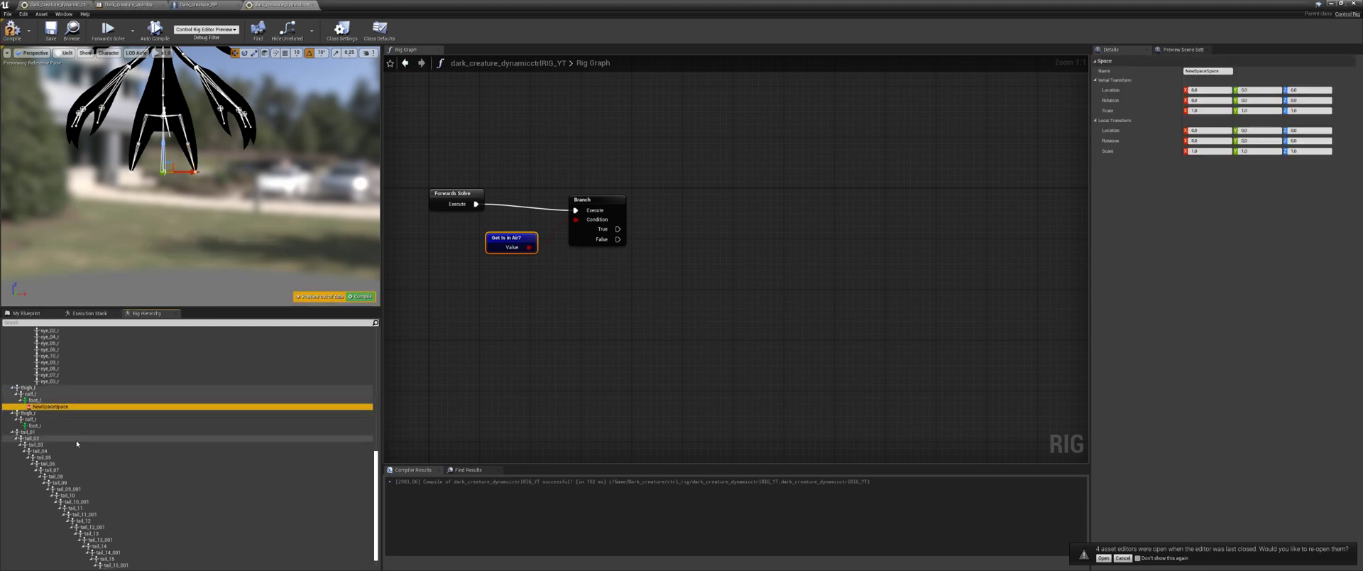
key(ctrl+n)
Rename both the new space and its child control as foot_l.
click(64, 410)
key(F2)
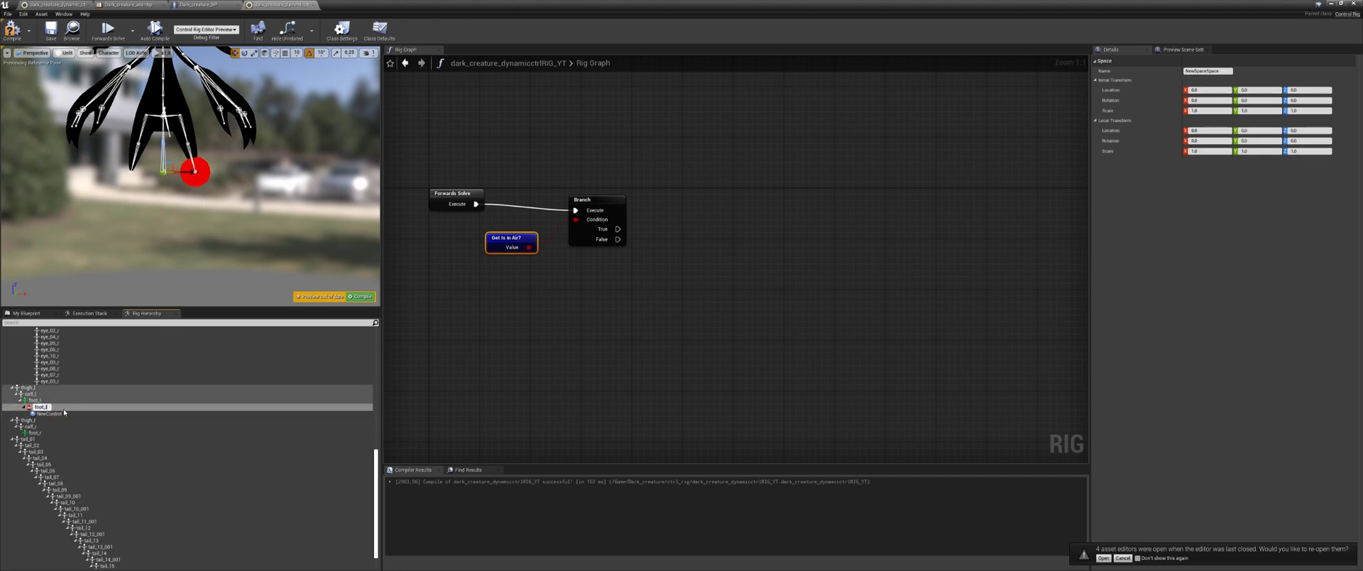
key(Return)
click(59, 415)
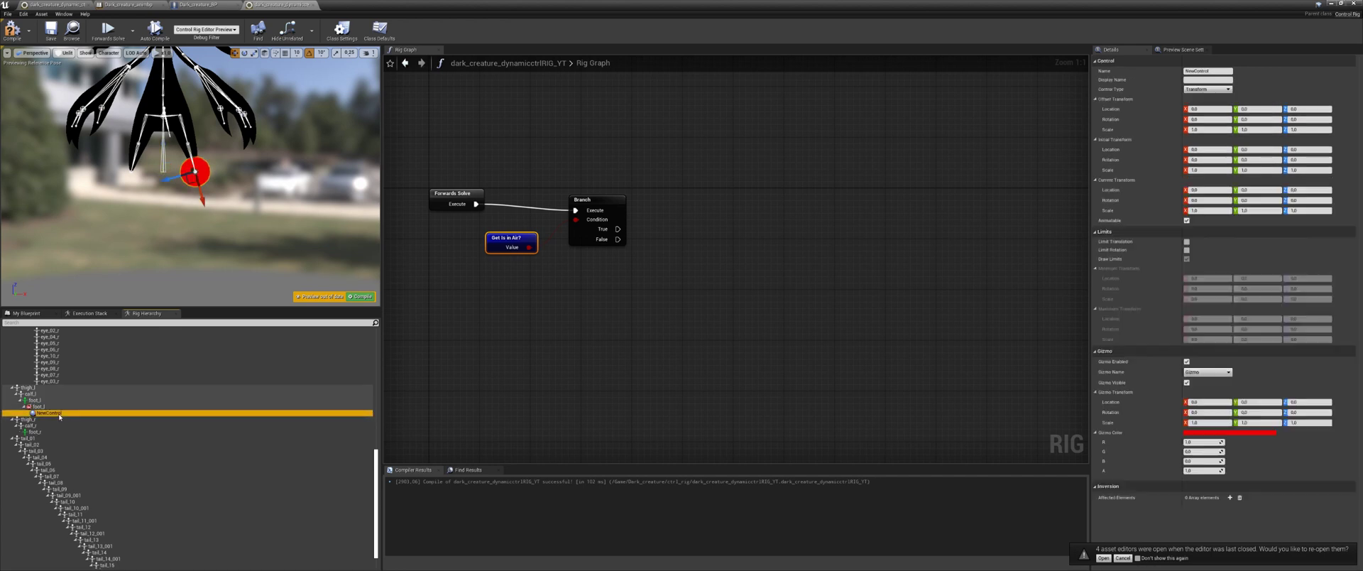
key(F2)
text(foot_l)
key(Return)
middle_drag(243, 186, 243, 185)
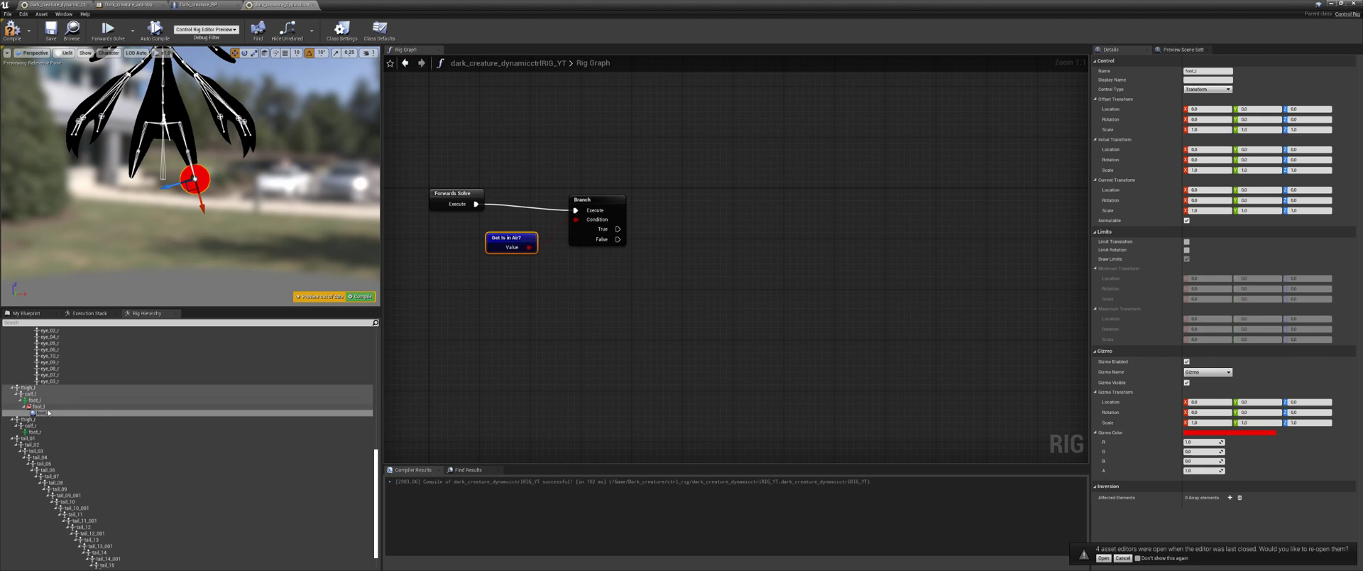
Mirror the foot_l space and control to create the matching foot_r space and control.
click(48, 412)
right_click(48, 412)
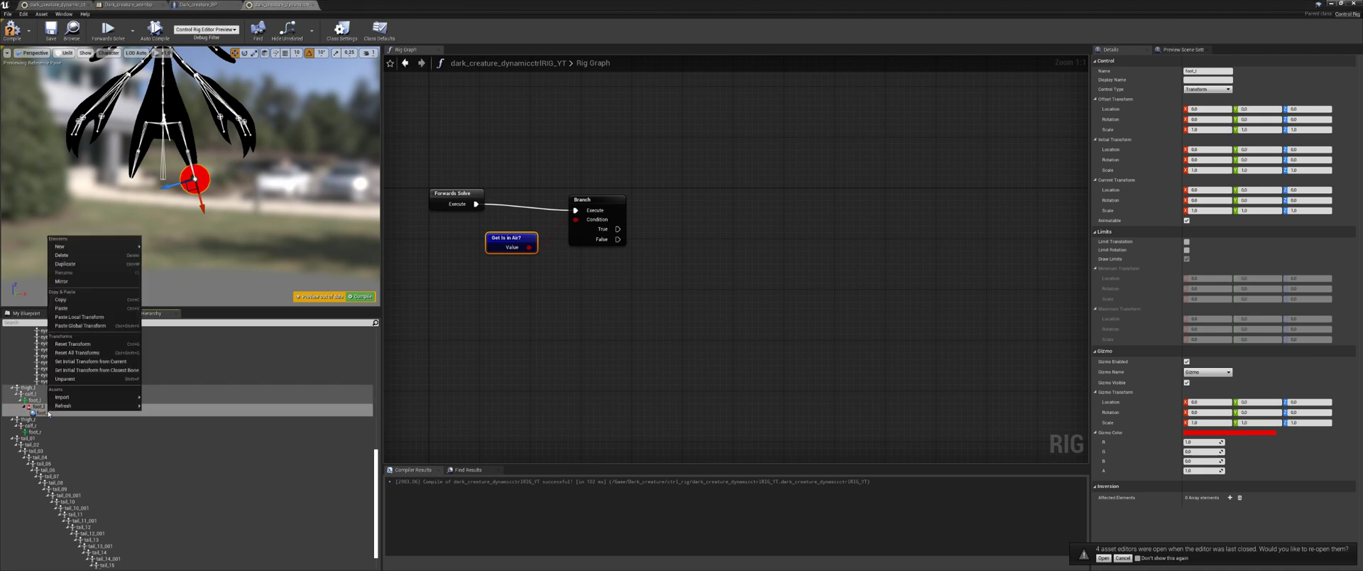
click(78, 282)
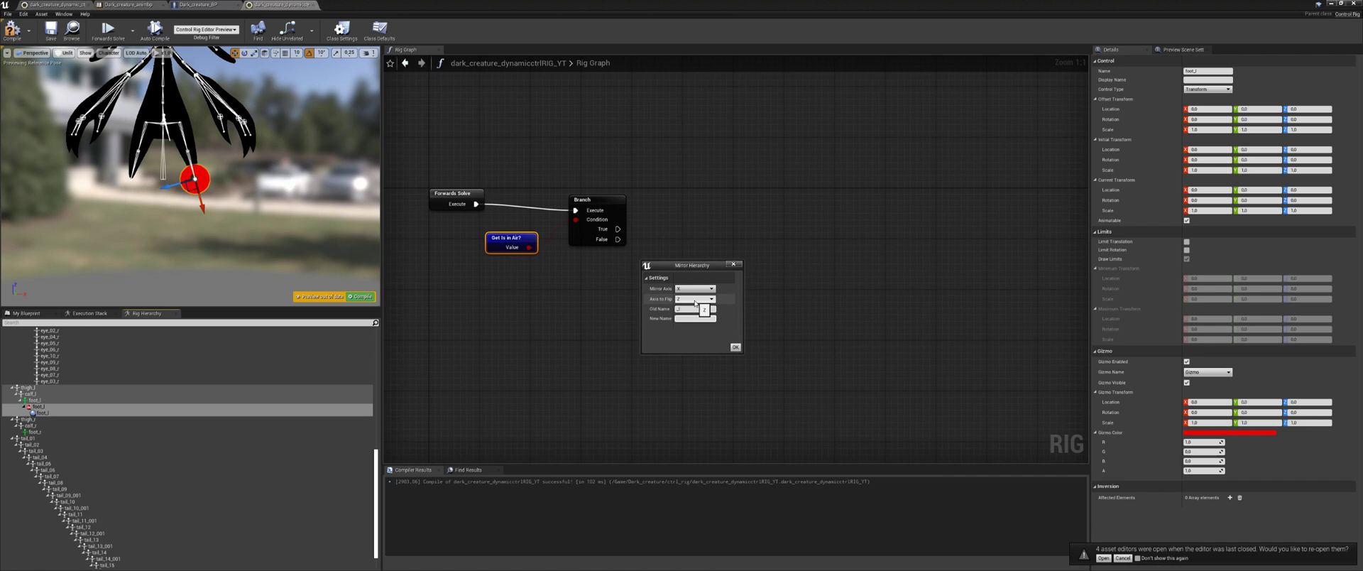
click(734, 347)
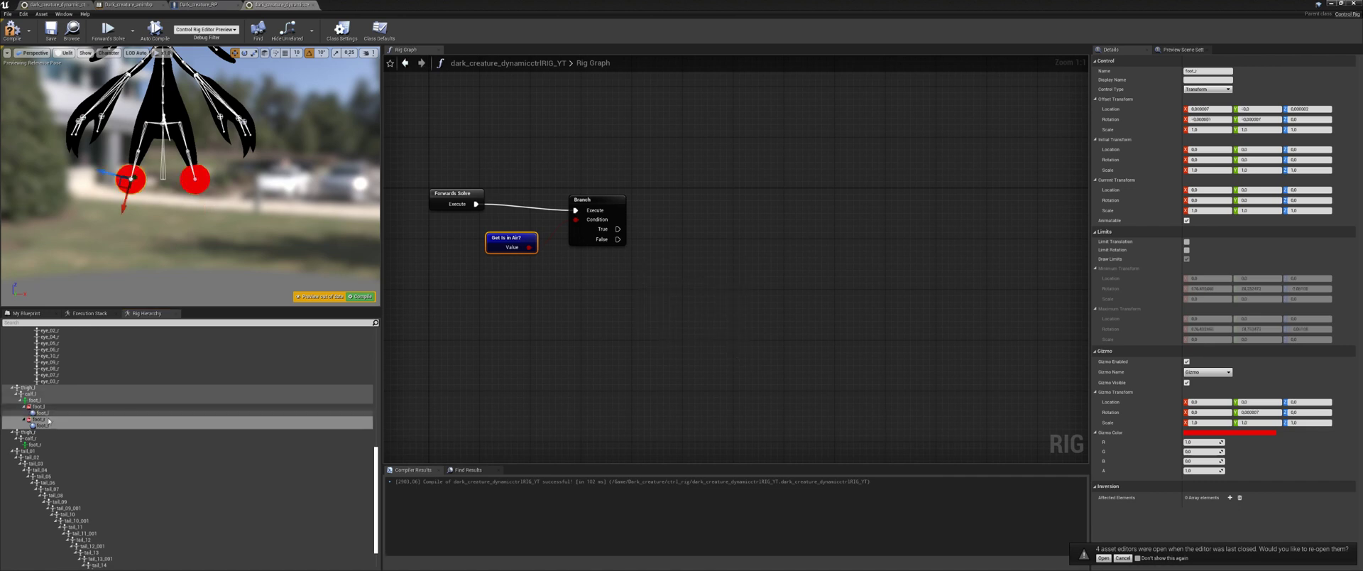
Parent the foot_r space to calf_r and the foot_l space to calf_l, and compile the rig.
drag(45, 432, 42, 442)
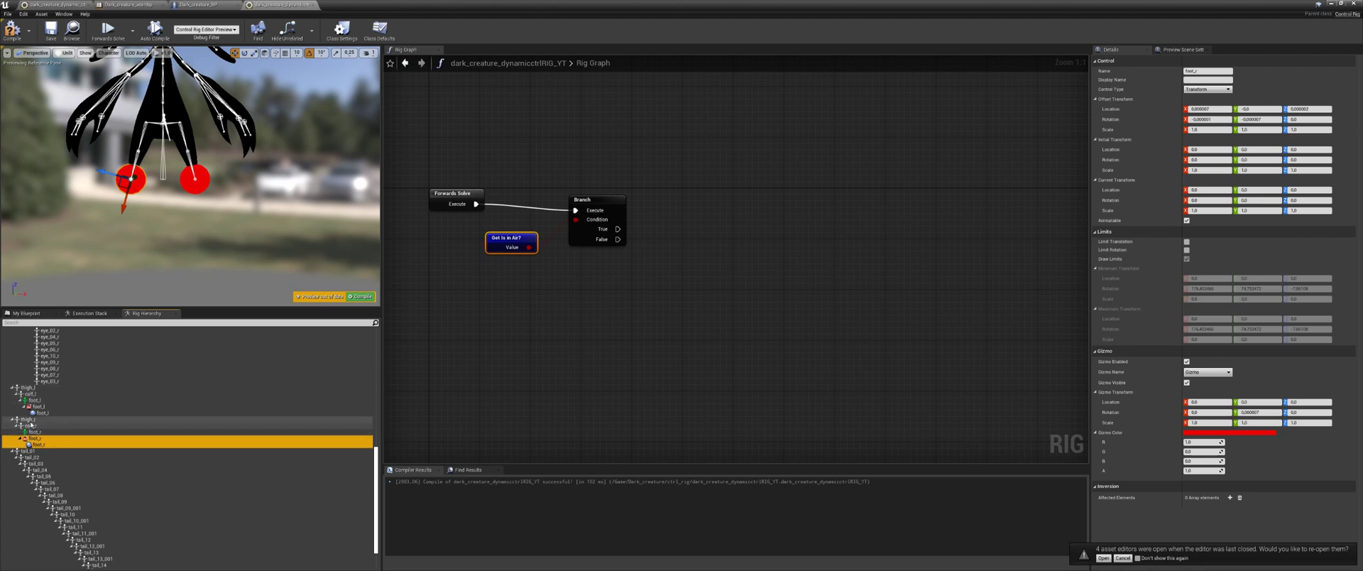
drag(37, 407, 34, 399)
click(362, 297)
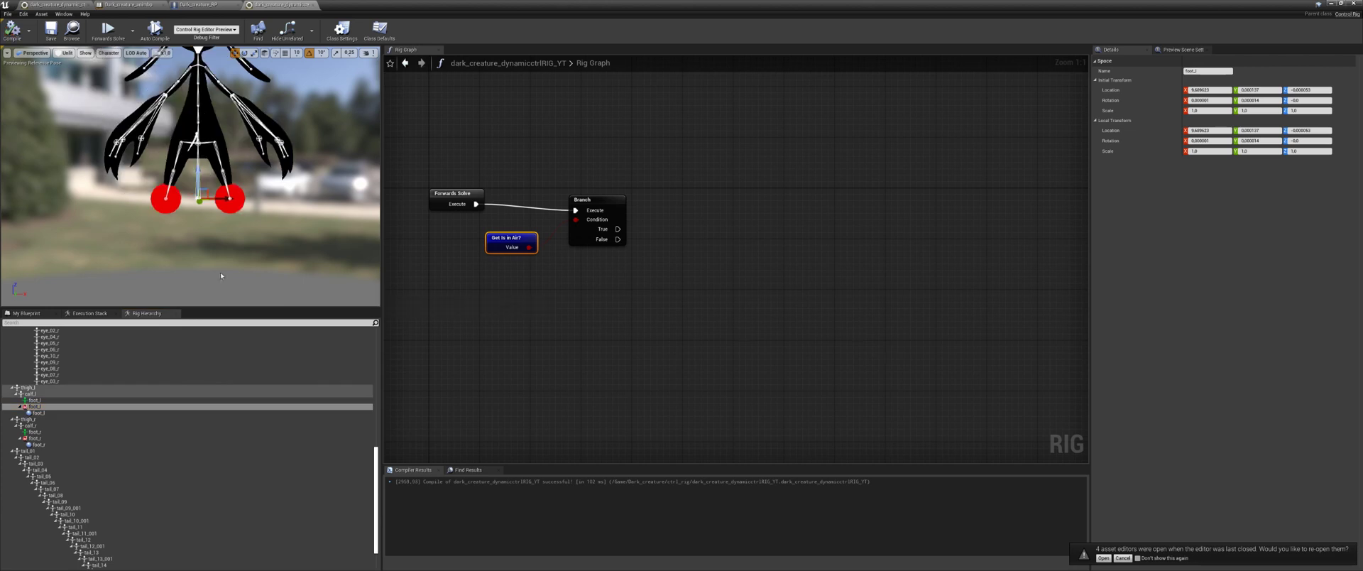
Set the foot_l control's gizmo to Box_Thick with a scale of 0.05 on all axes, and give foot_r a matching box gizmo.
click(39, 412)
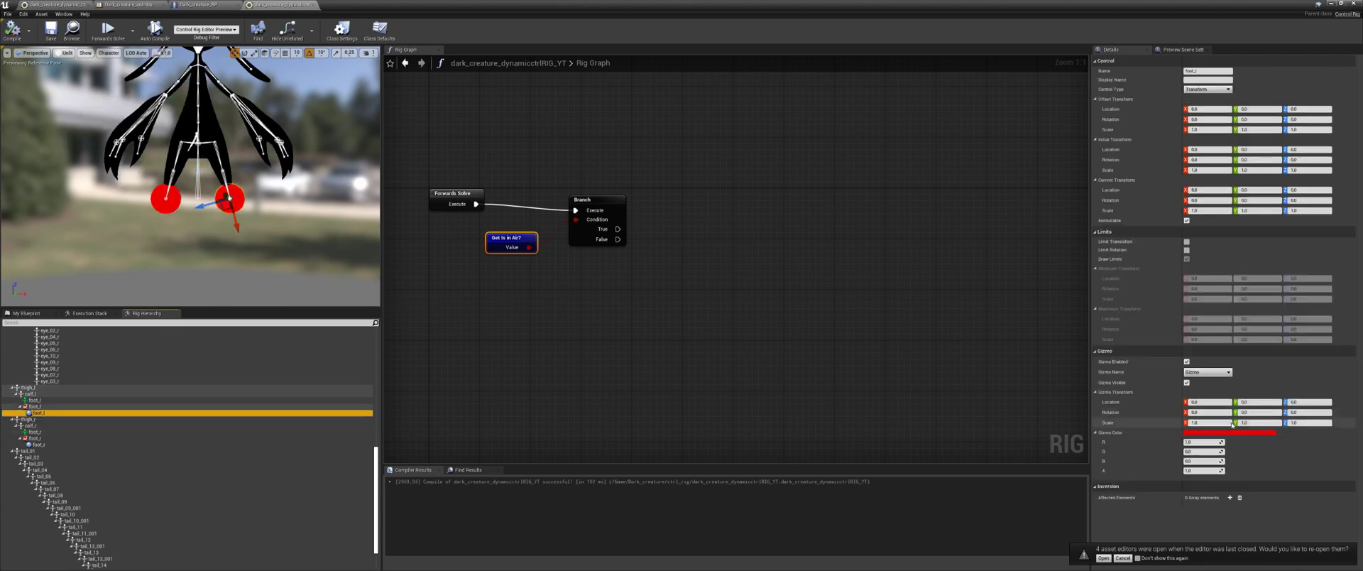
click(1212, 372)
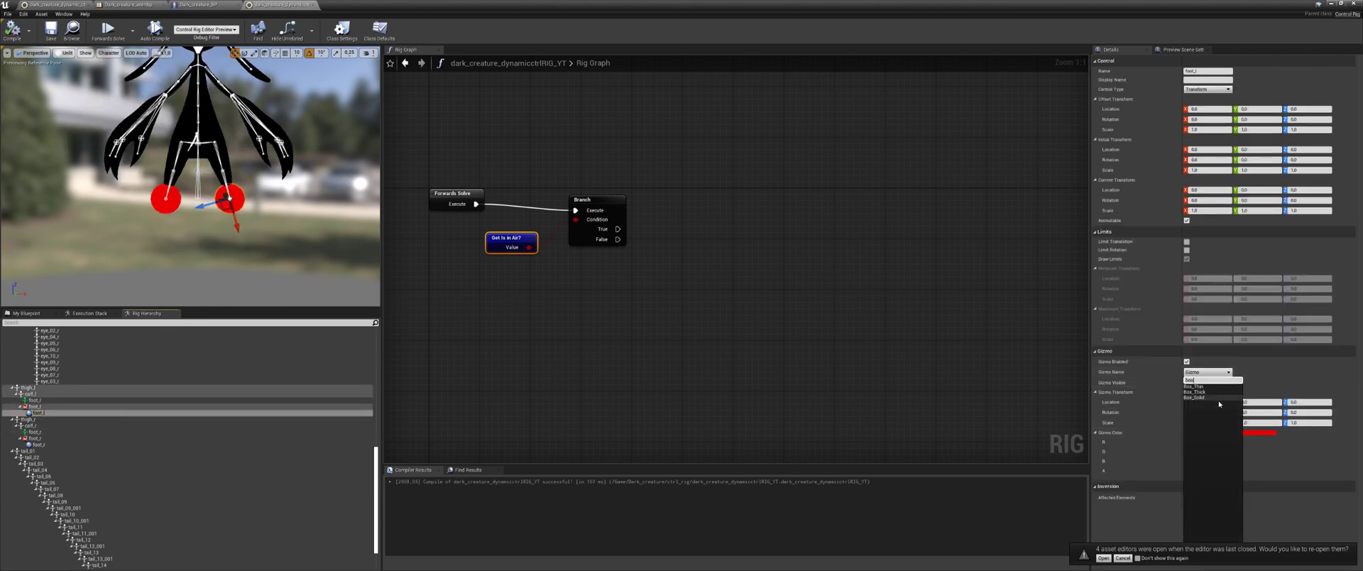
text(box)
click(1209, 391)
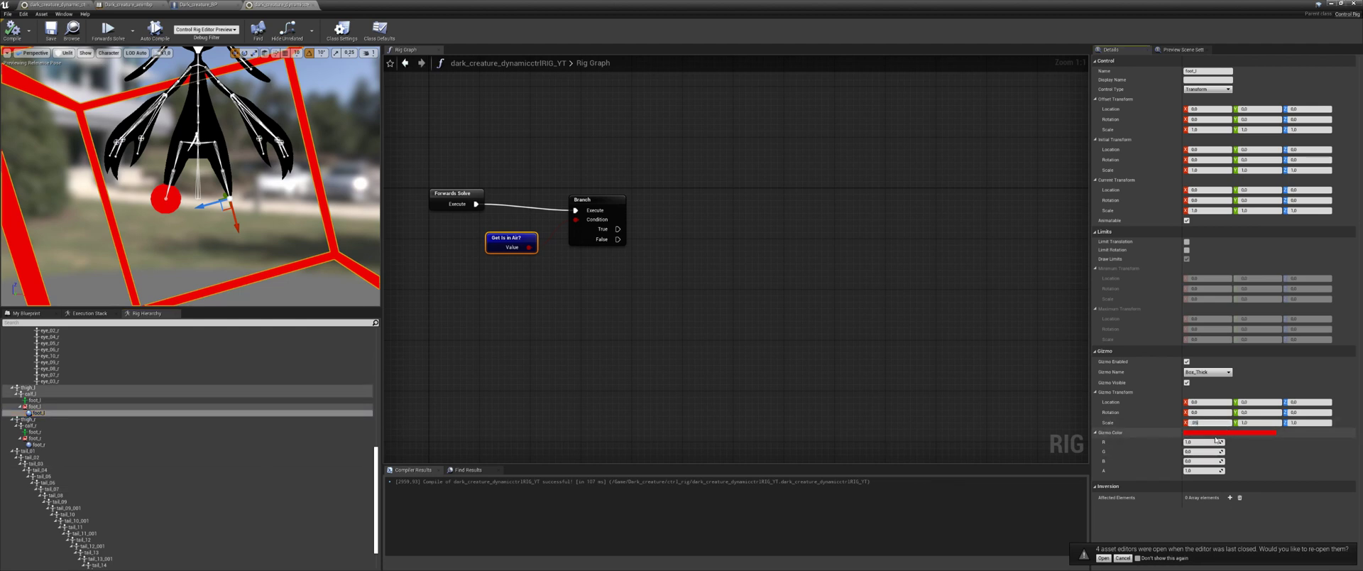
key(Tab)
text(0.05)
key(Tab)
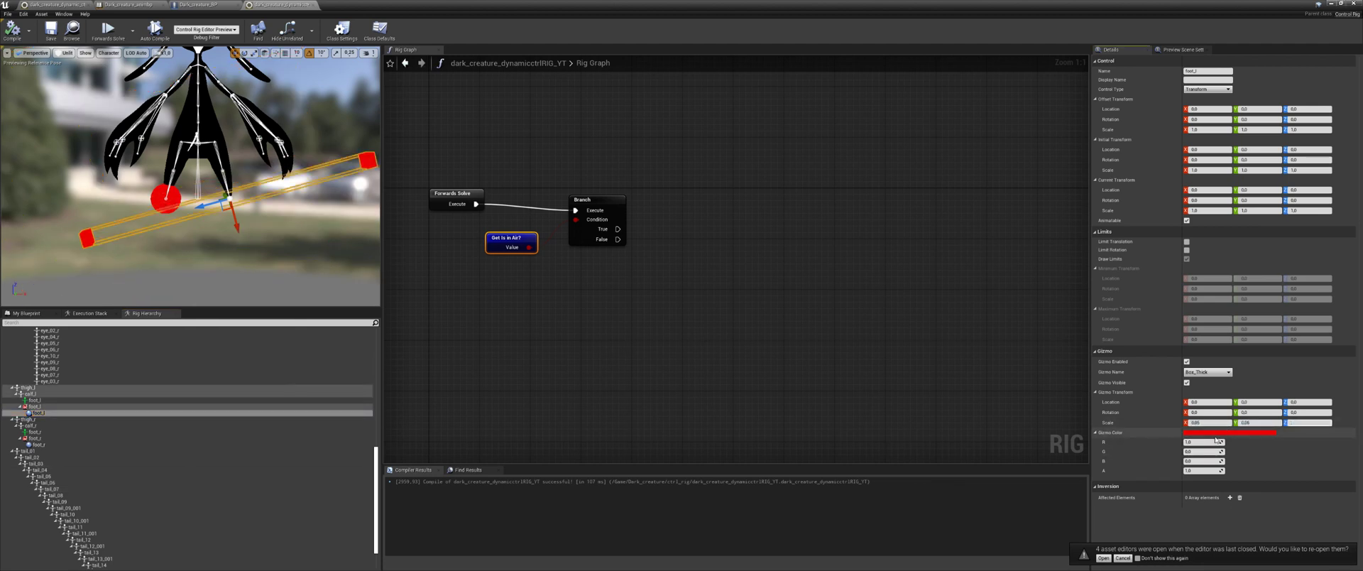
text(0.05)
key(Return)
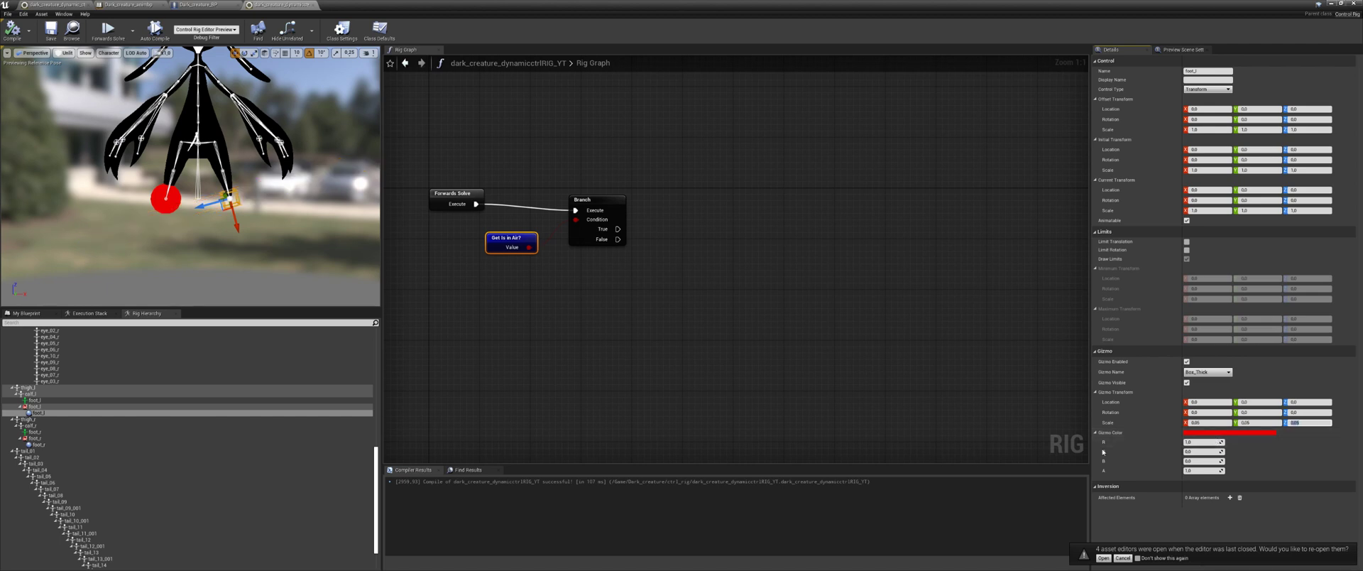
click(105, 445)
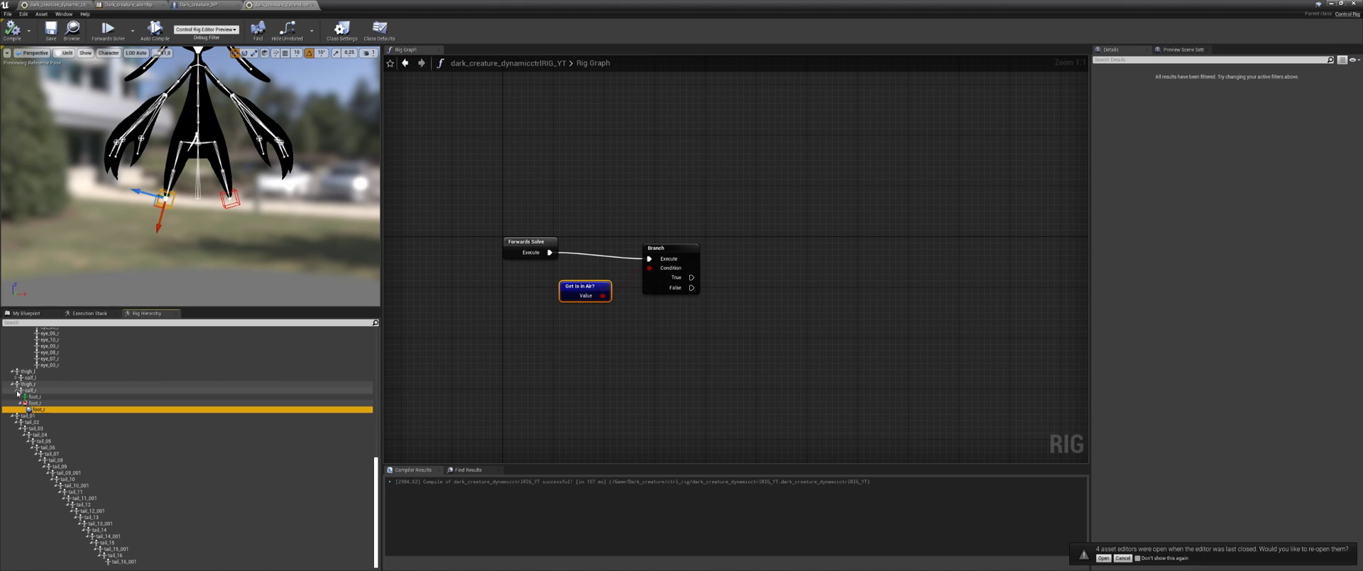
Collapse the calf, spine_01 and tail_01 branches in the rig hierarchy.
click(18, 391)
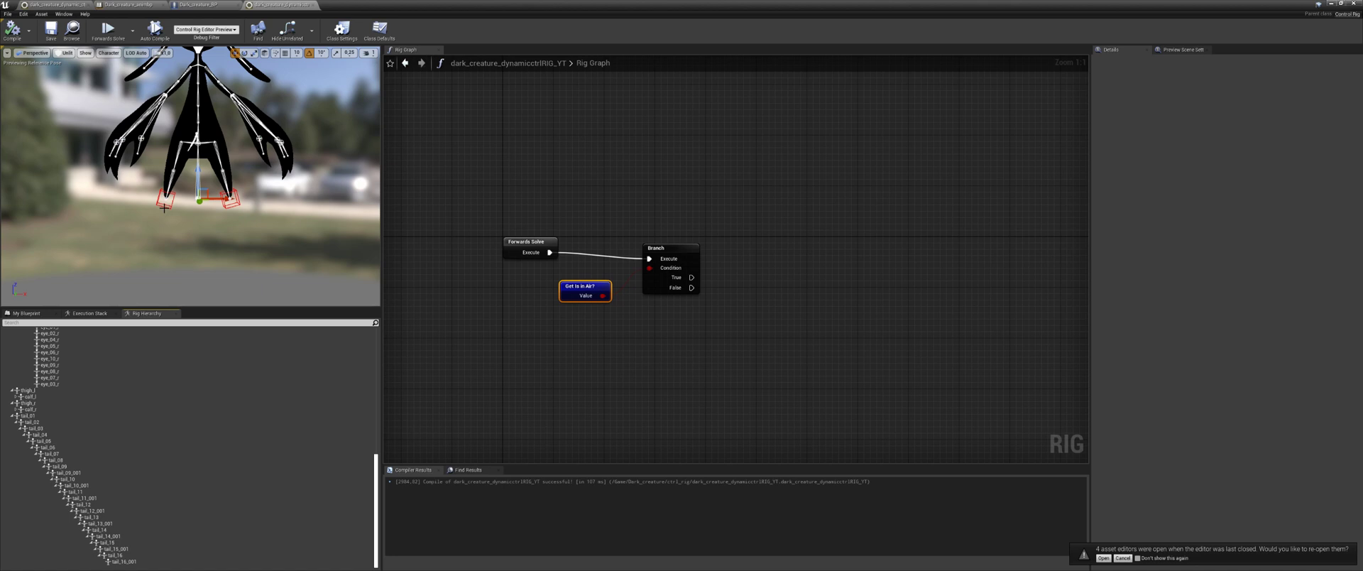
scroll(38, 359, up, 5)
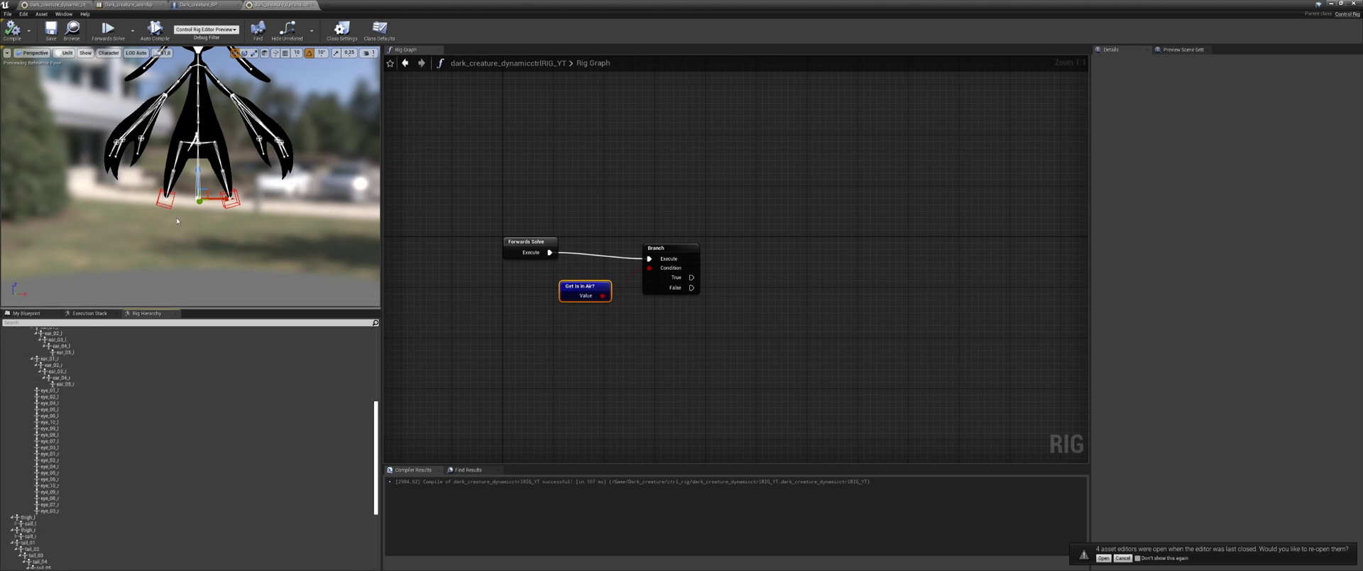
scroll(40, 390, up, 5)
scroll(40, 390, up, 2)
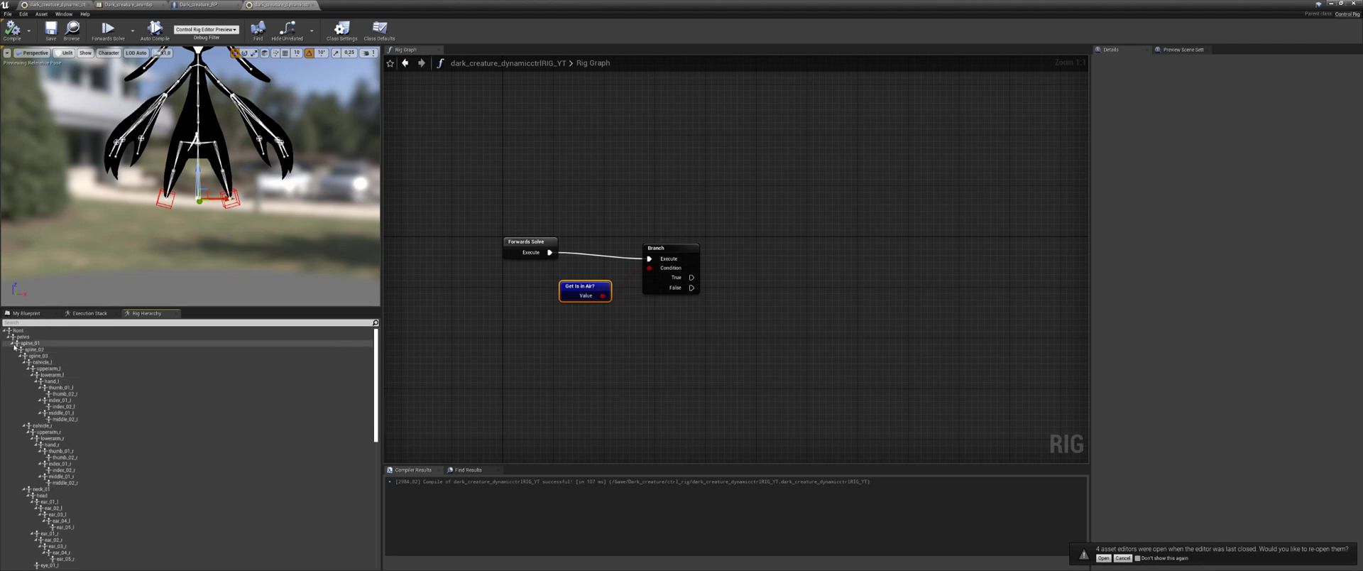
click(13, 343)
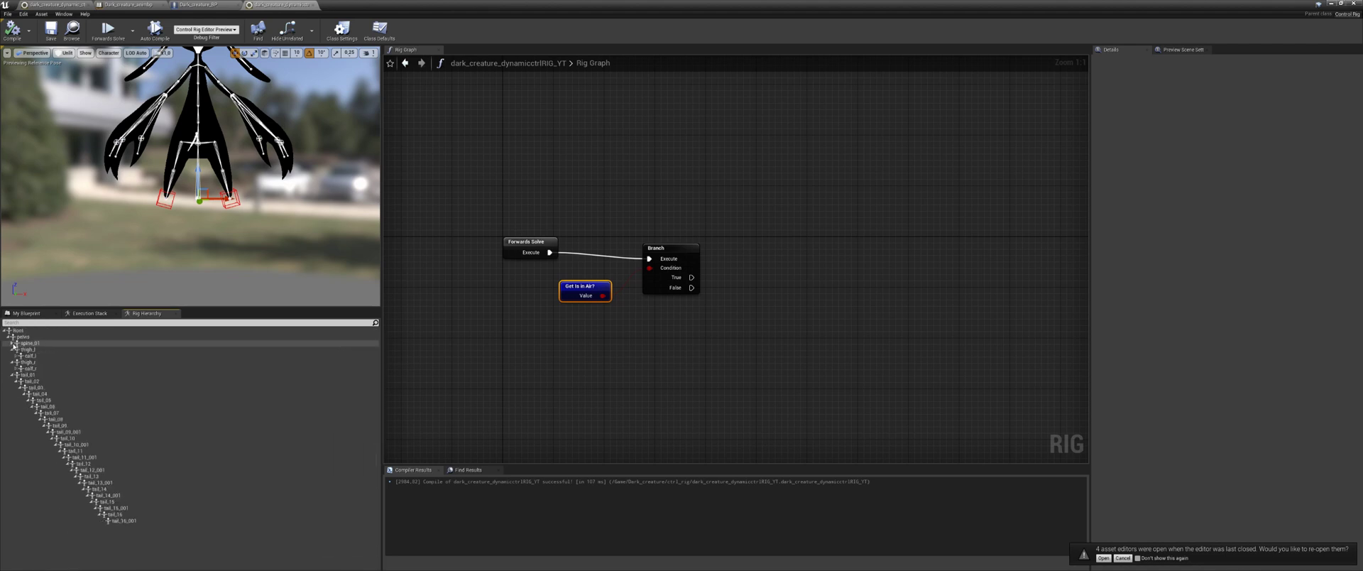
click(11, 375)
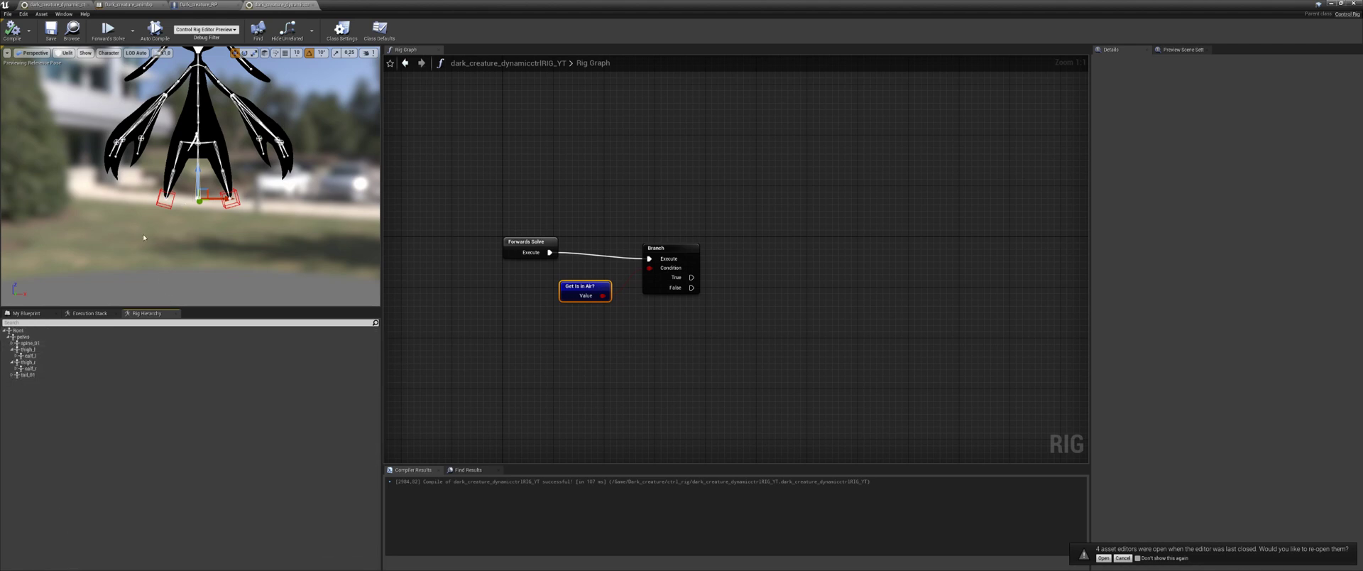
Add a new space named index_l at the root level of the rig hierarchy.
right_click(95, 429)
mouse_move(170, 264)
click(213, 280)
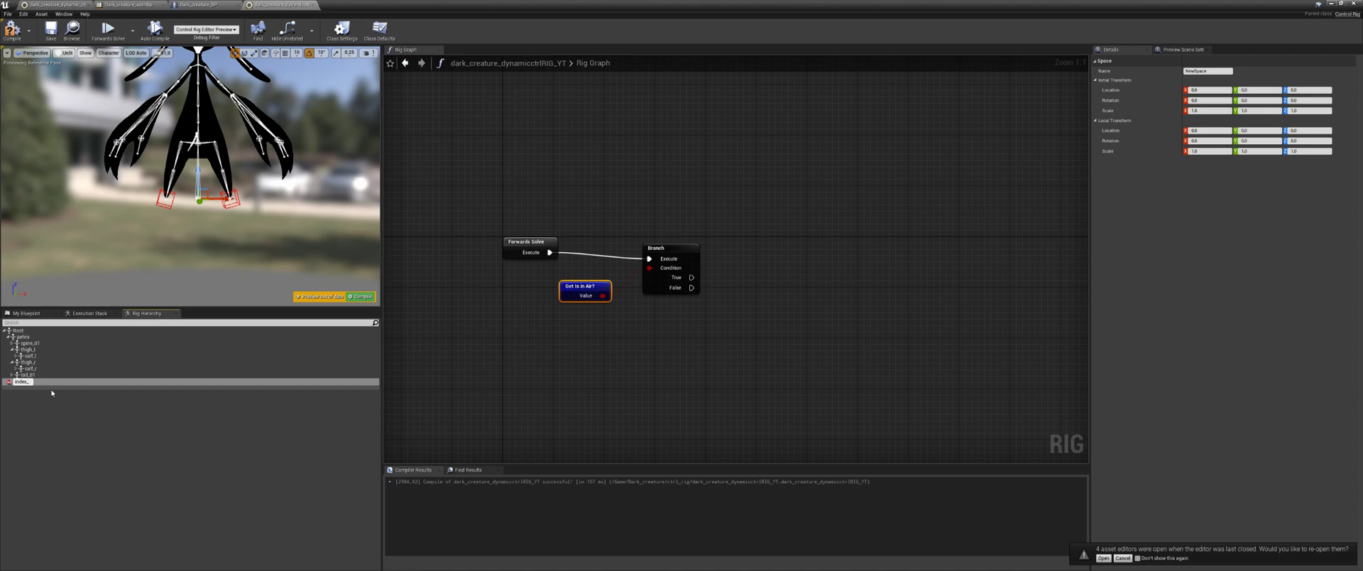
text(index_l)
key(Return)
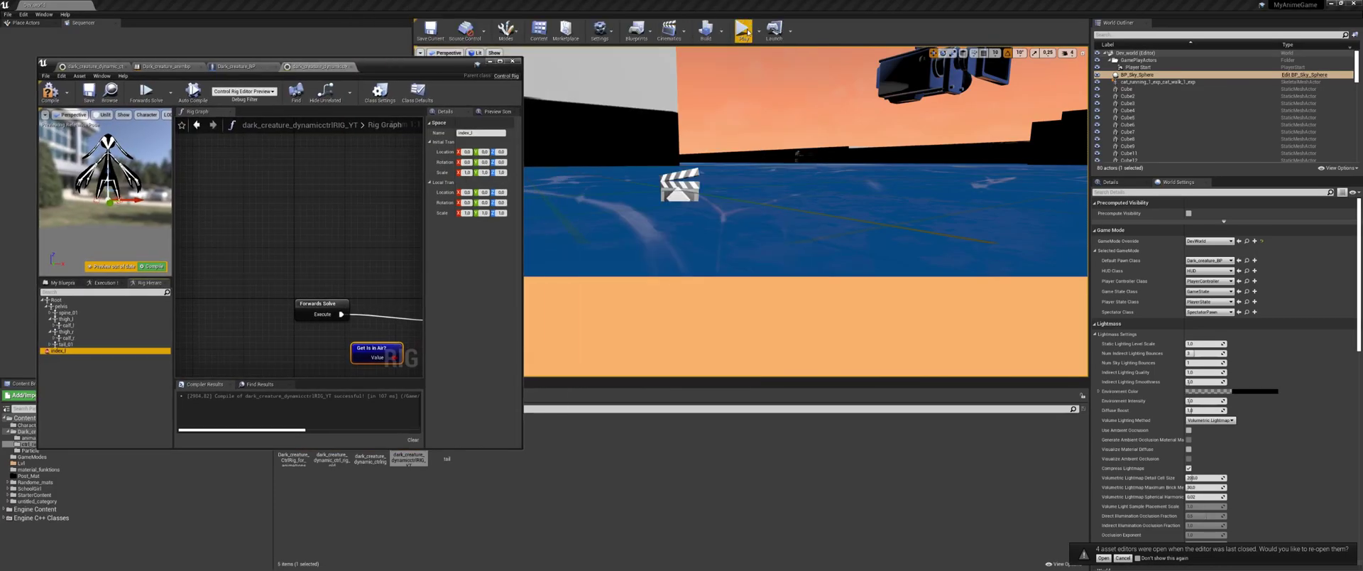
Play the level and move the creature around to examine how its hands, feet and tail behave.
click(731, 165)
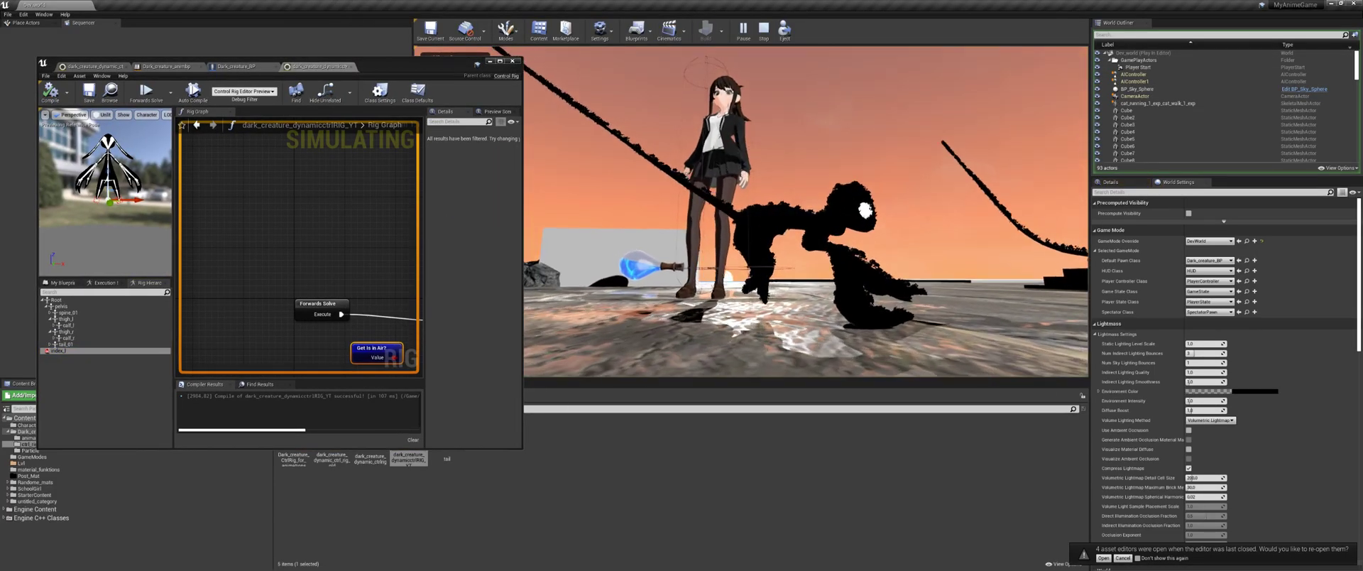
key(d)
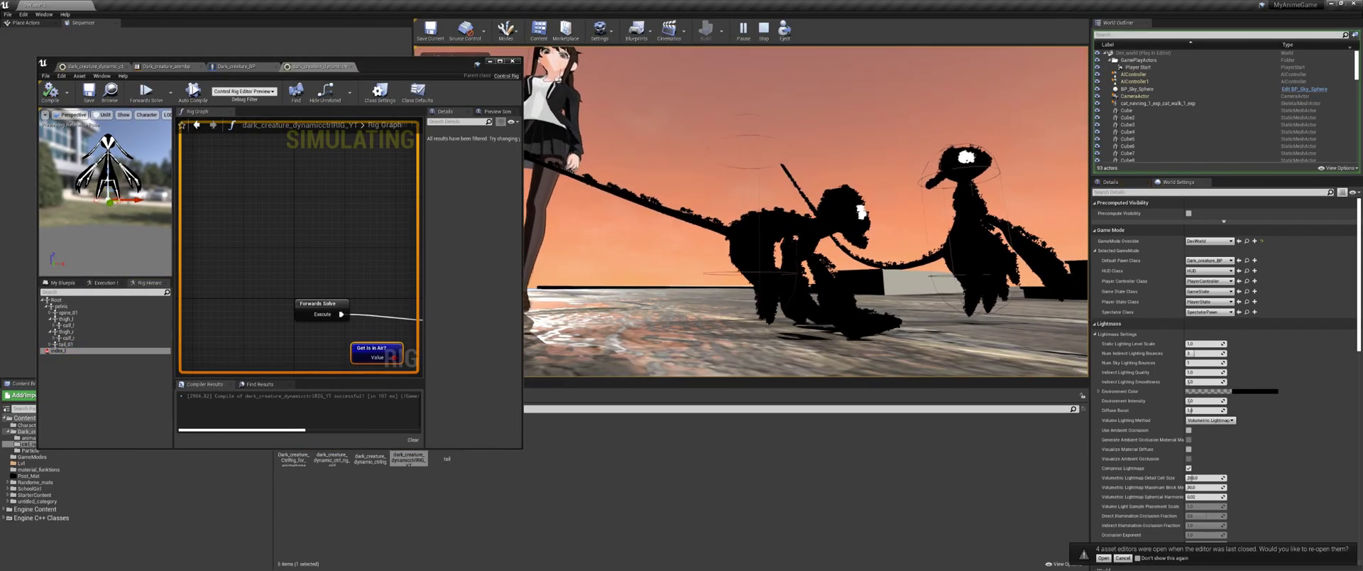
key(d)
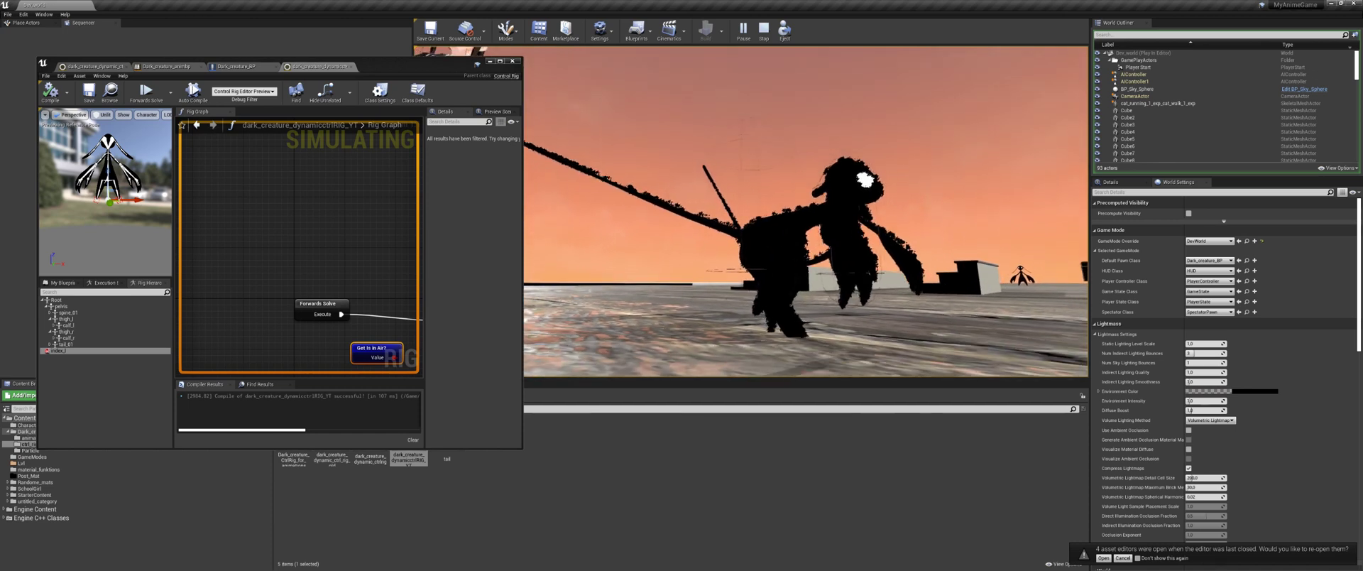
key(d)
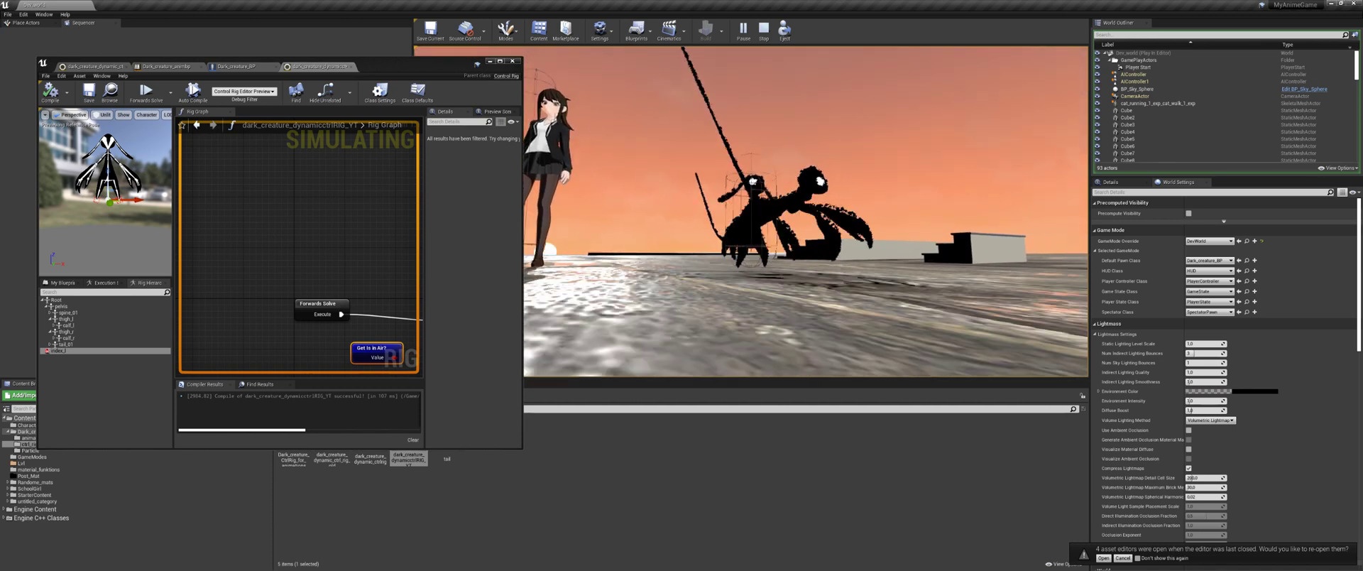
key(d)
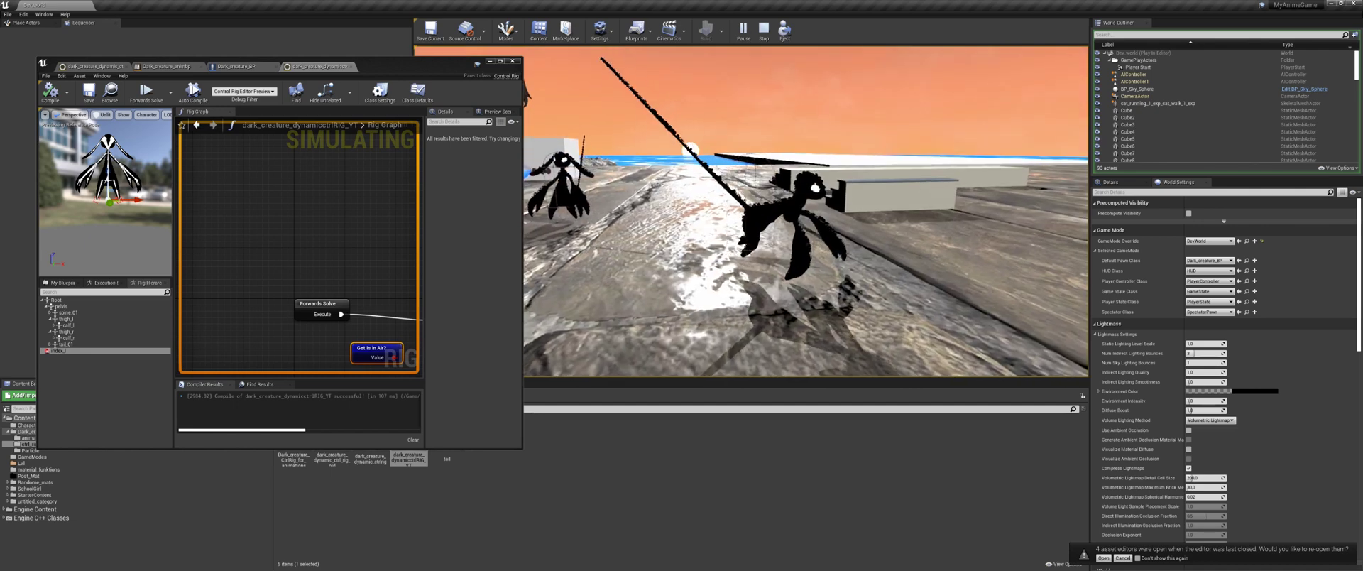
key(d)
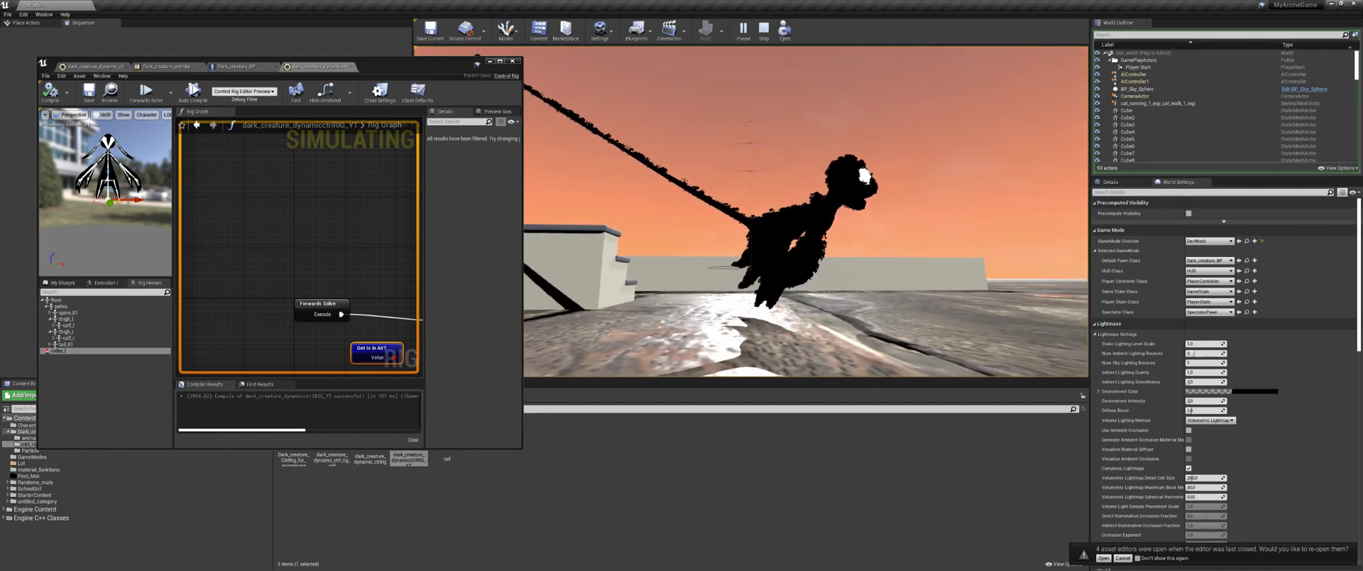
key(d)
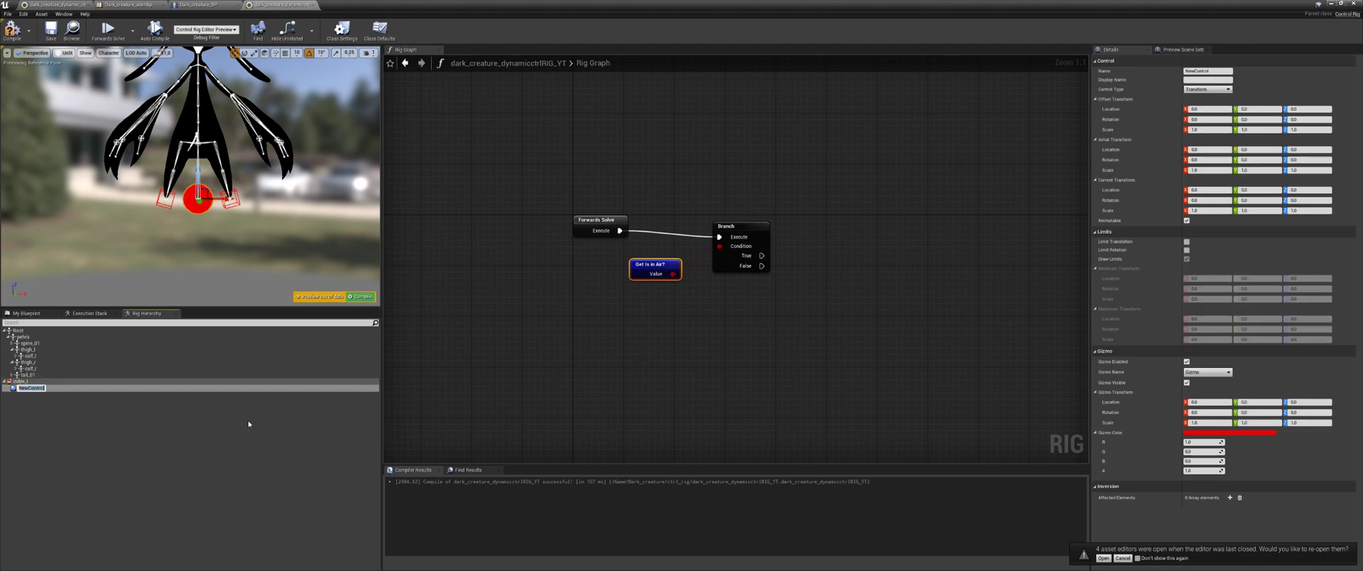
Set the gizmo of the new control under index_l to Sphere_Thick with a scale of 0.1 on all axes.
click(1207, 372)
text(sph)
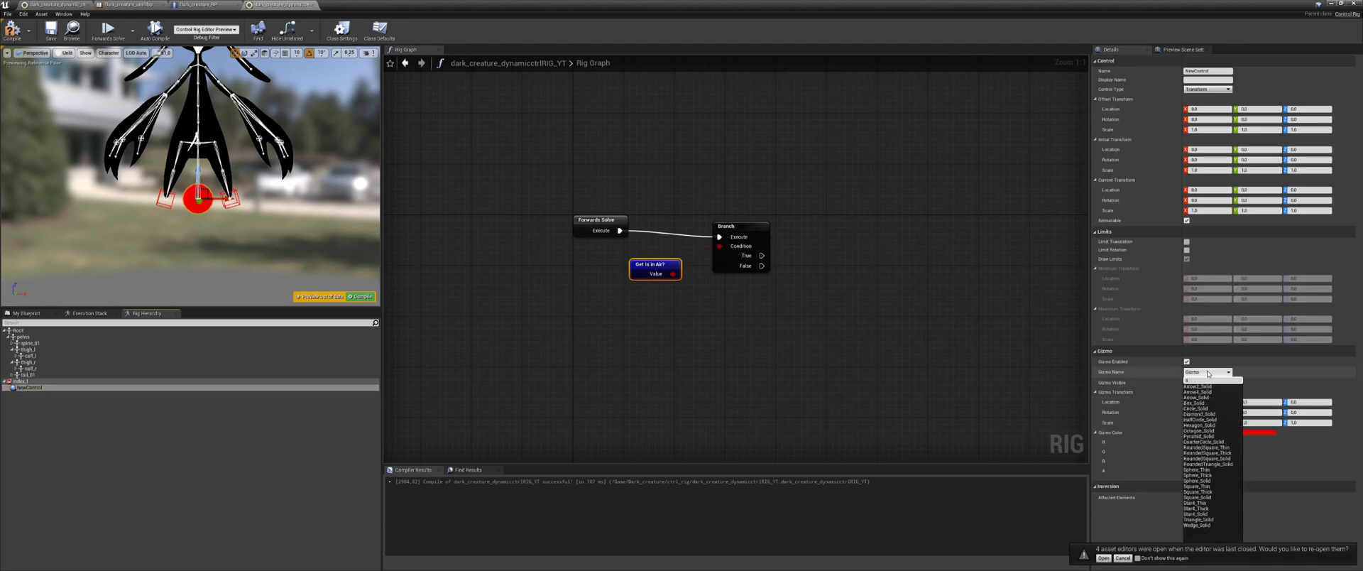
key(Down)
key(Down)
key(Return)
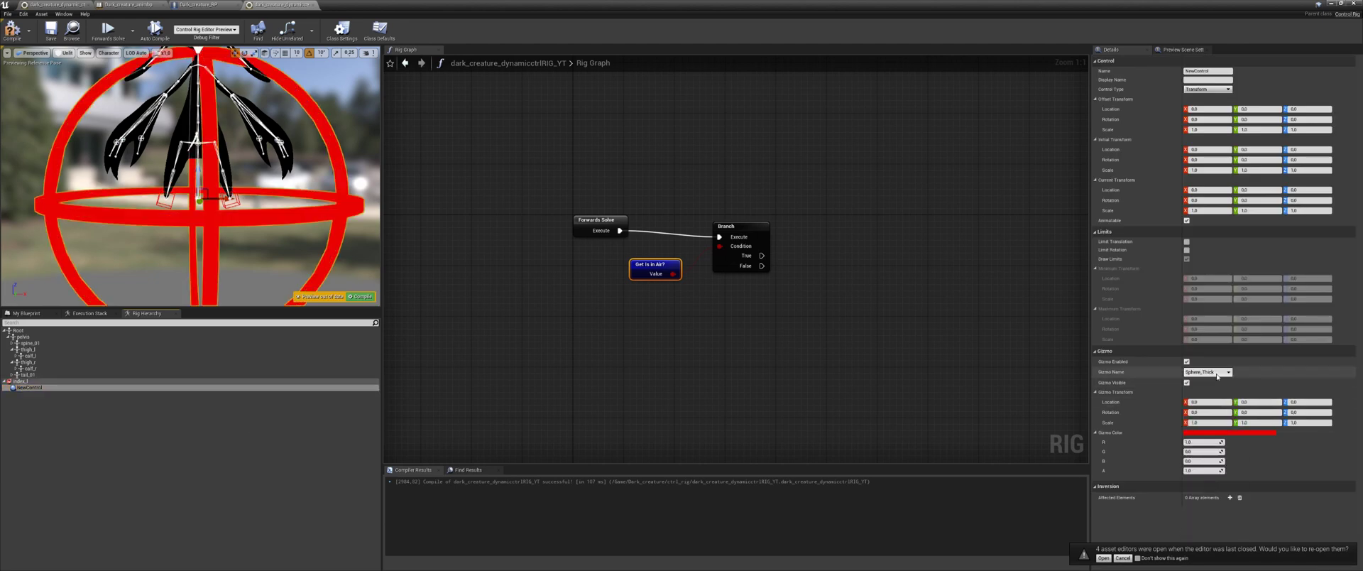
click(1199, 423)
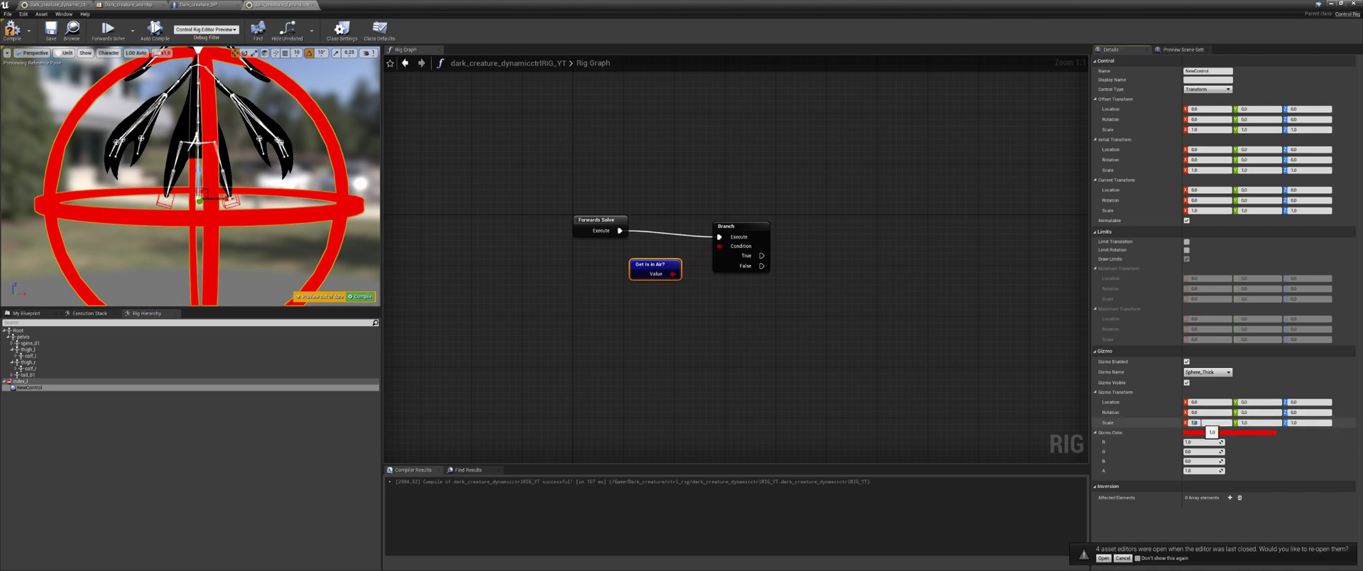
text(0,1)
key(Tab)
text(0,1)
key(Tab)
text(0,1)
key(Return)
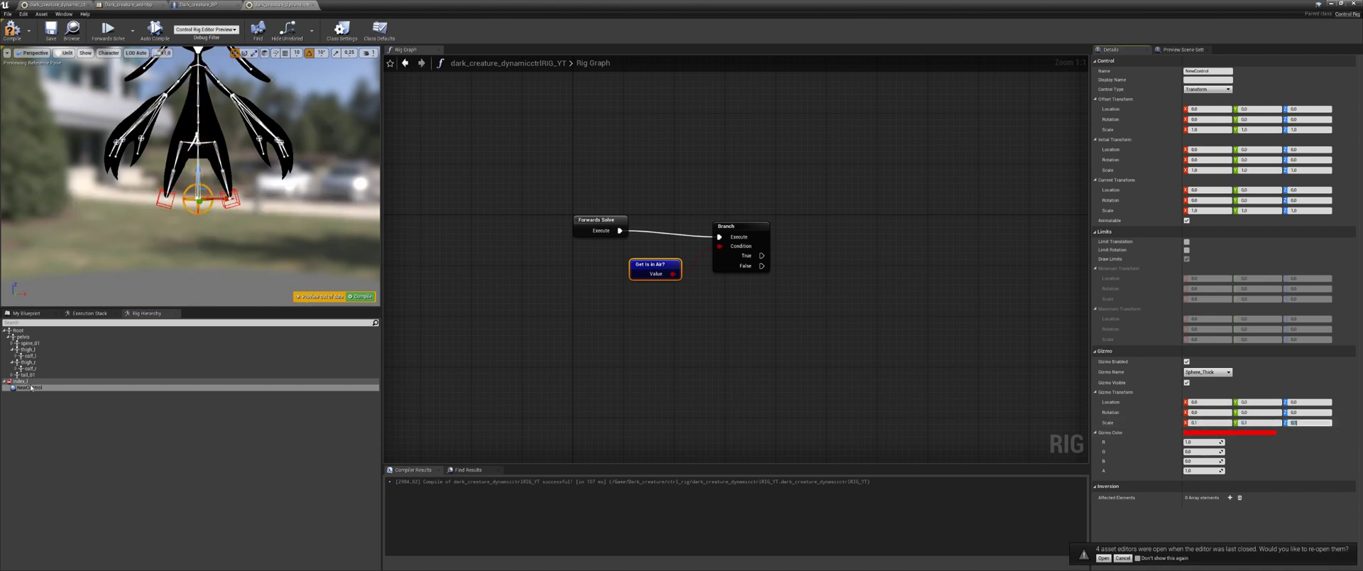
Rename the new control index_l and mirror the index_l space and control to create the index_r pair.
click(31, 388)
click(31, 388)
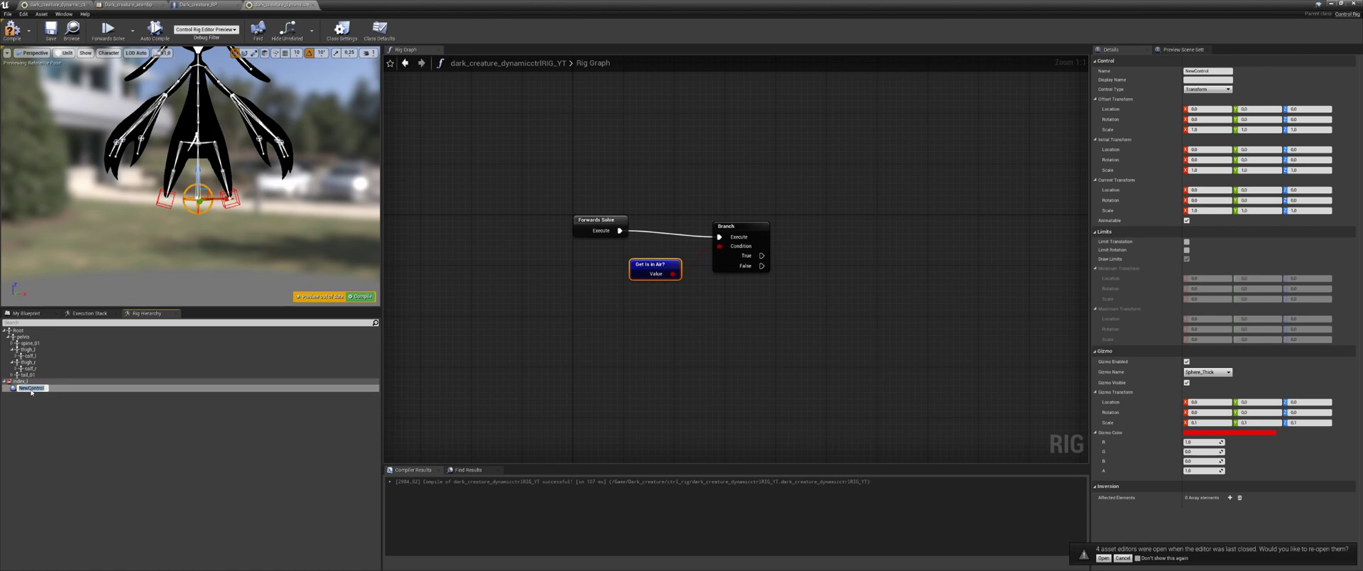
key(Return)
shift+click(24, 382)
right_click(24, 382)
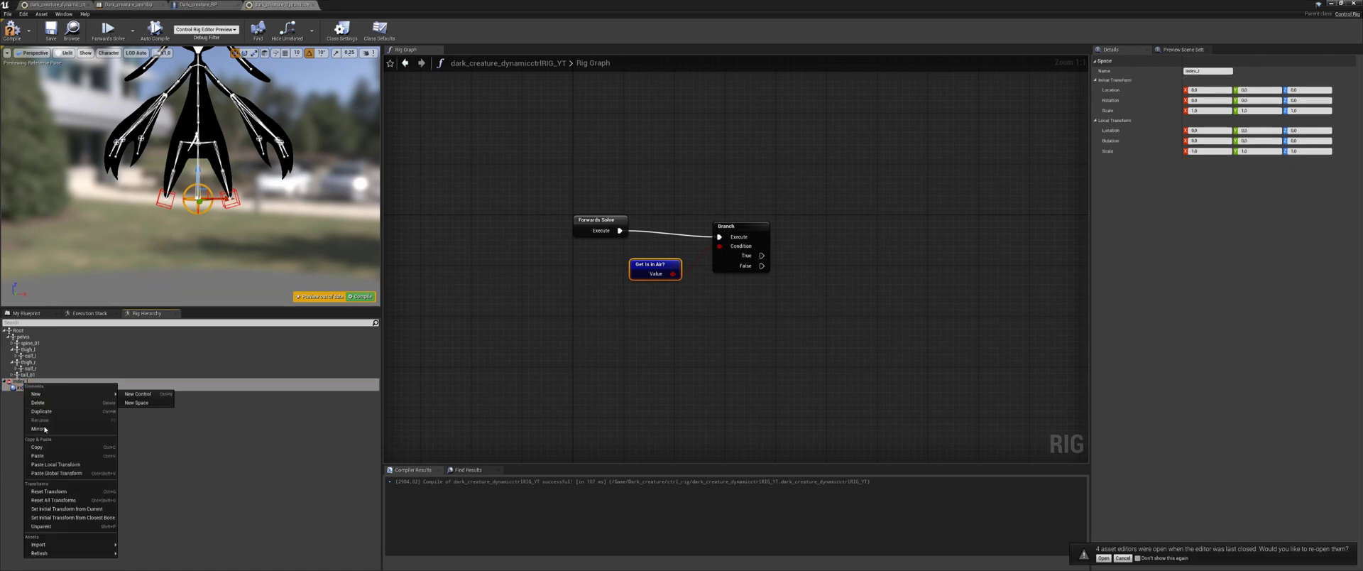
click(44, 500)
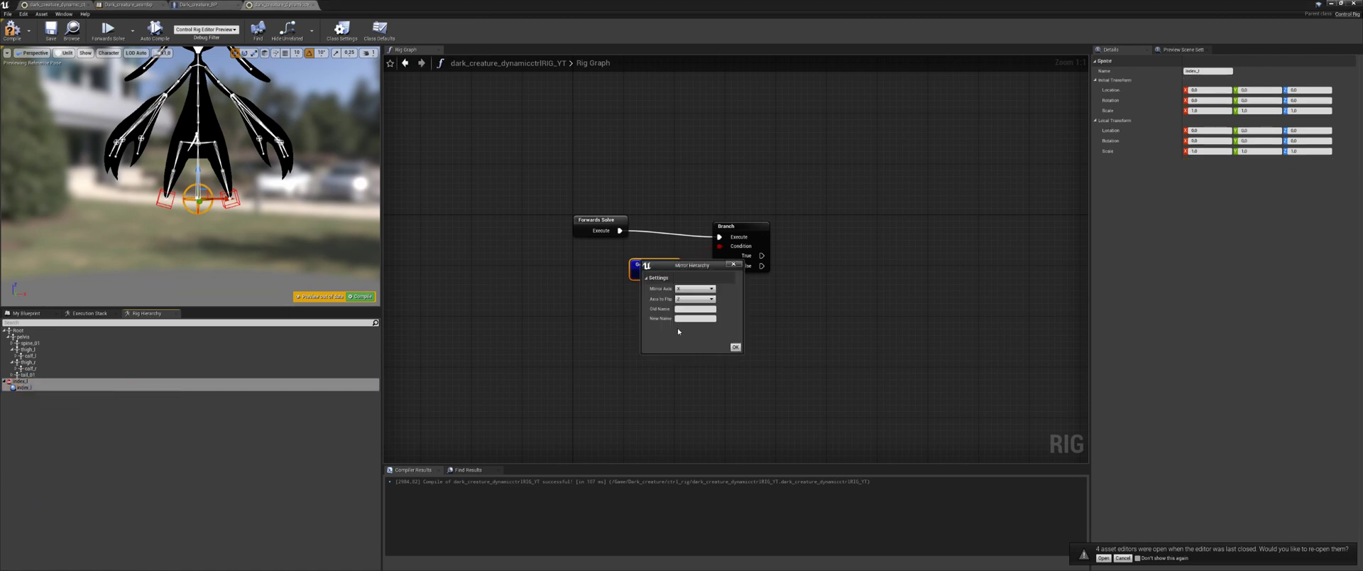
click(735, 346)
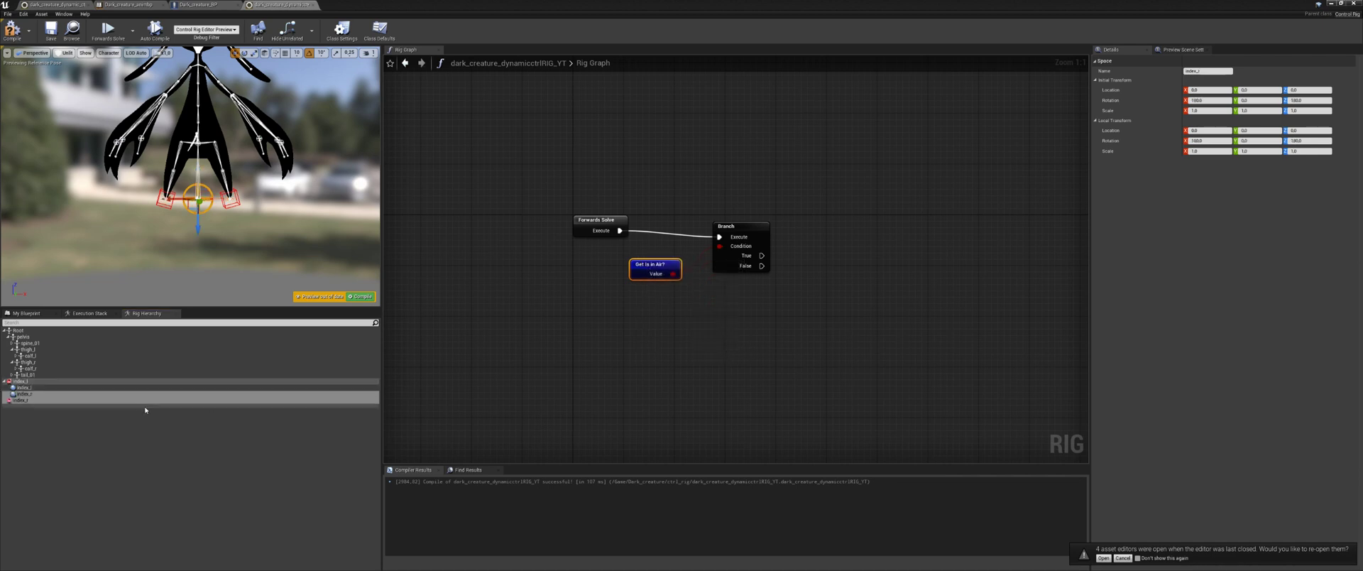
Parent the index_r control to the index_r space and add another new space at the root level.
click(24, 400)
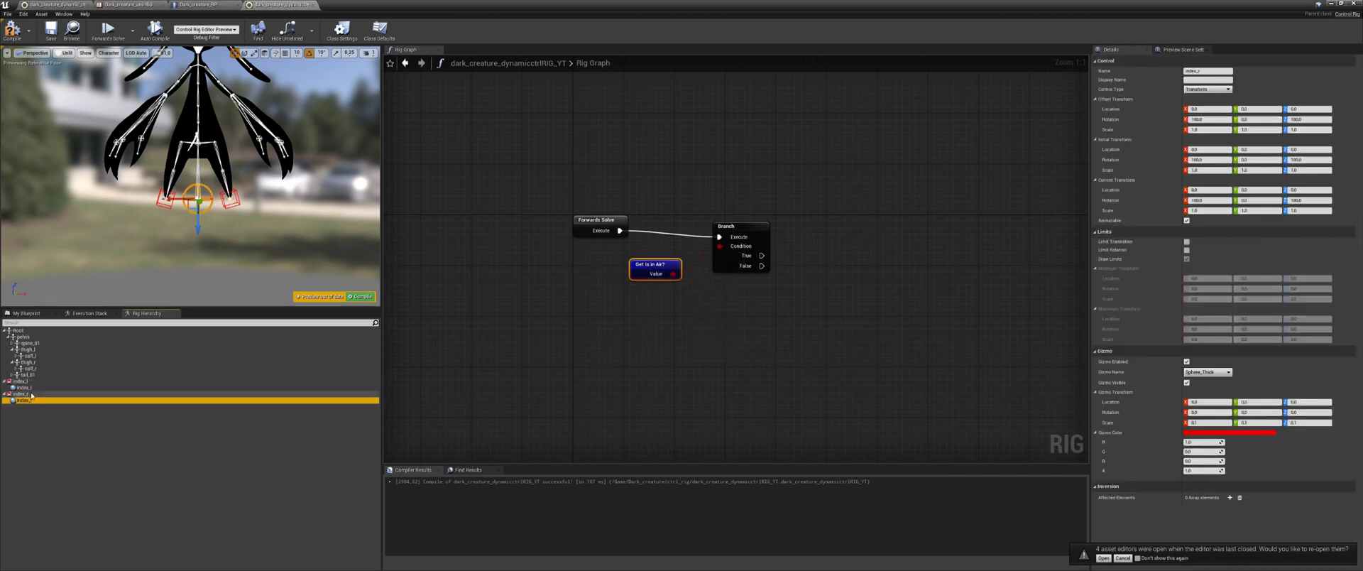
click(31, 422)
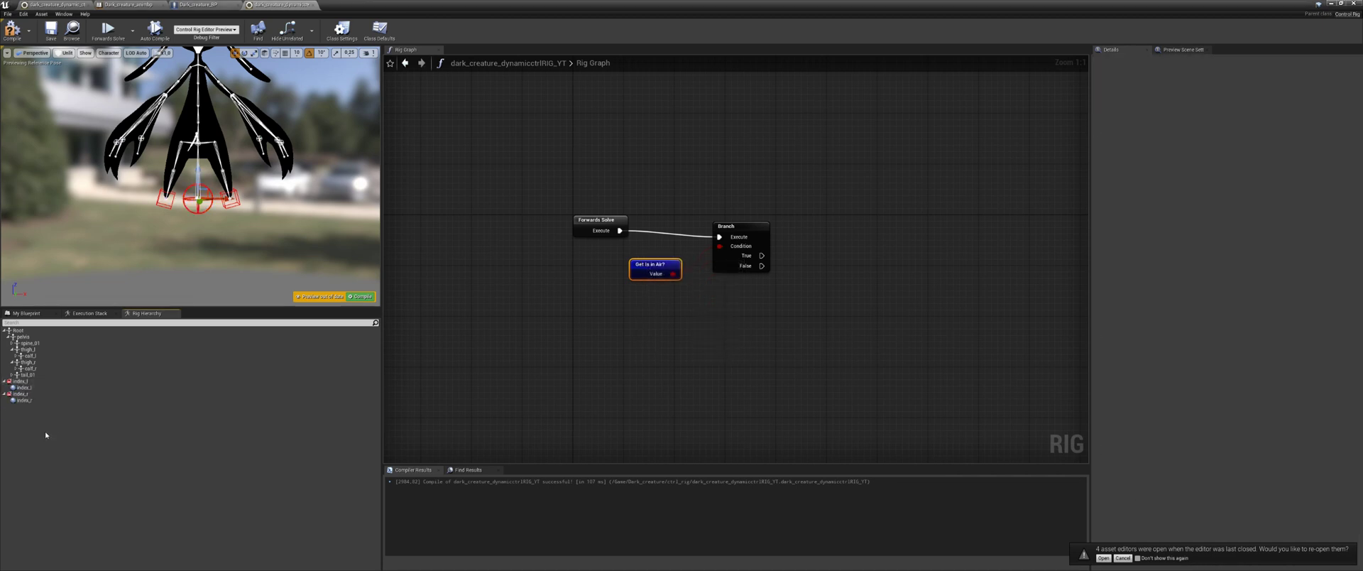
right_click(46, 434)
mouse_move(131, 267)
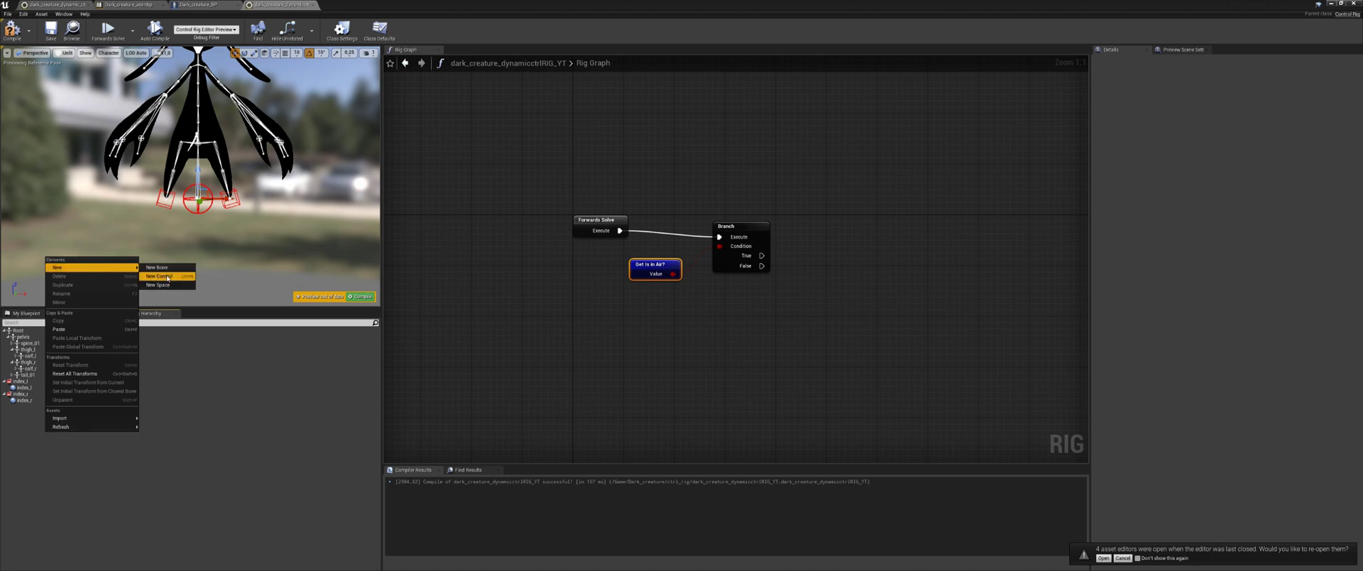
click(158, 284)
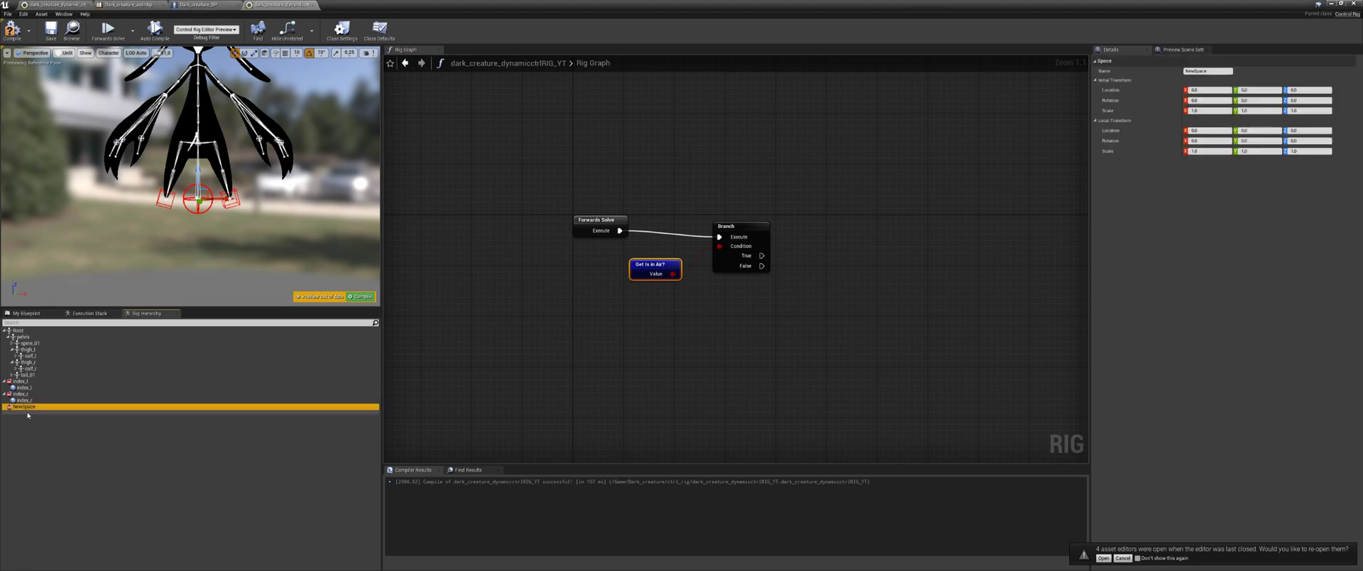
double_click(28, 408)
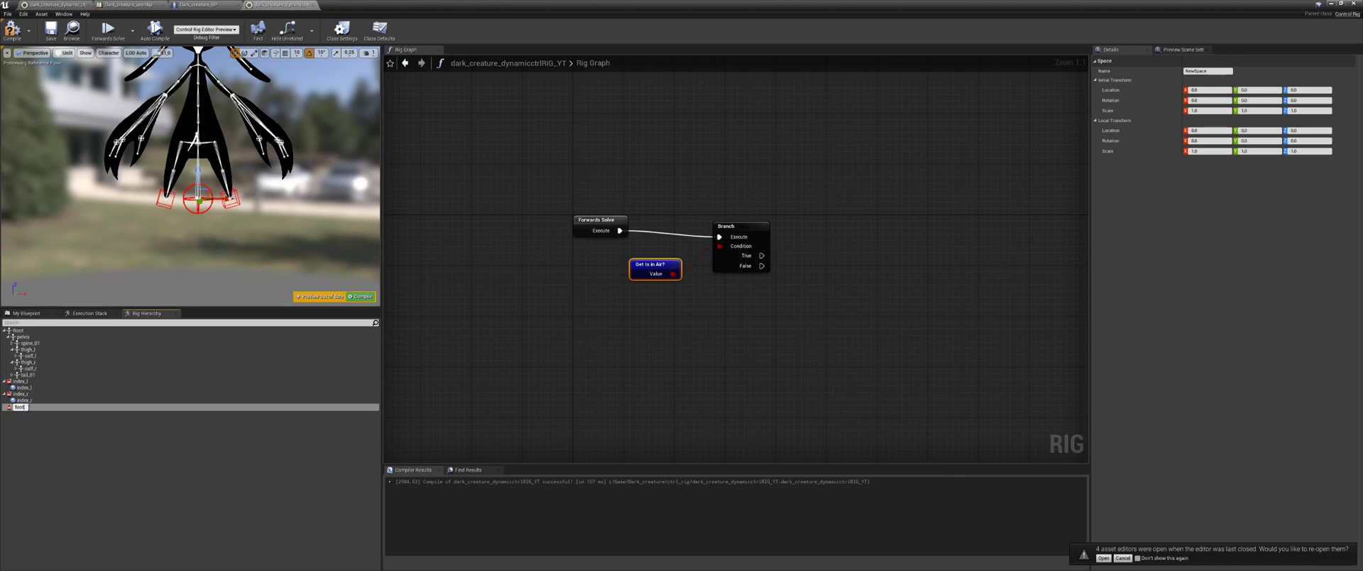
Prefix the names of the index_l and index_r spaces and controls with store_.
click(20, 381)
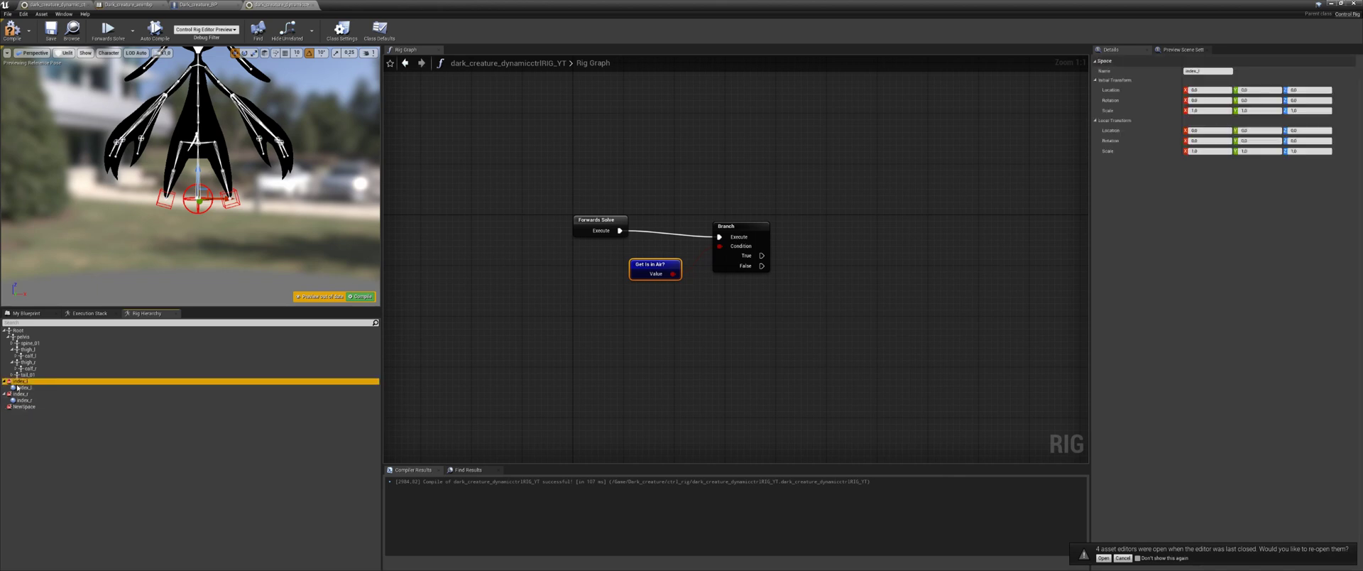
double_click(19, 383)
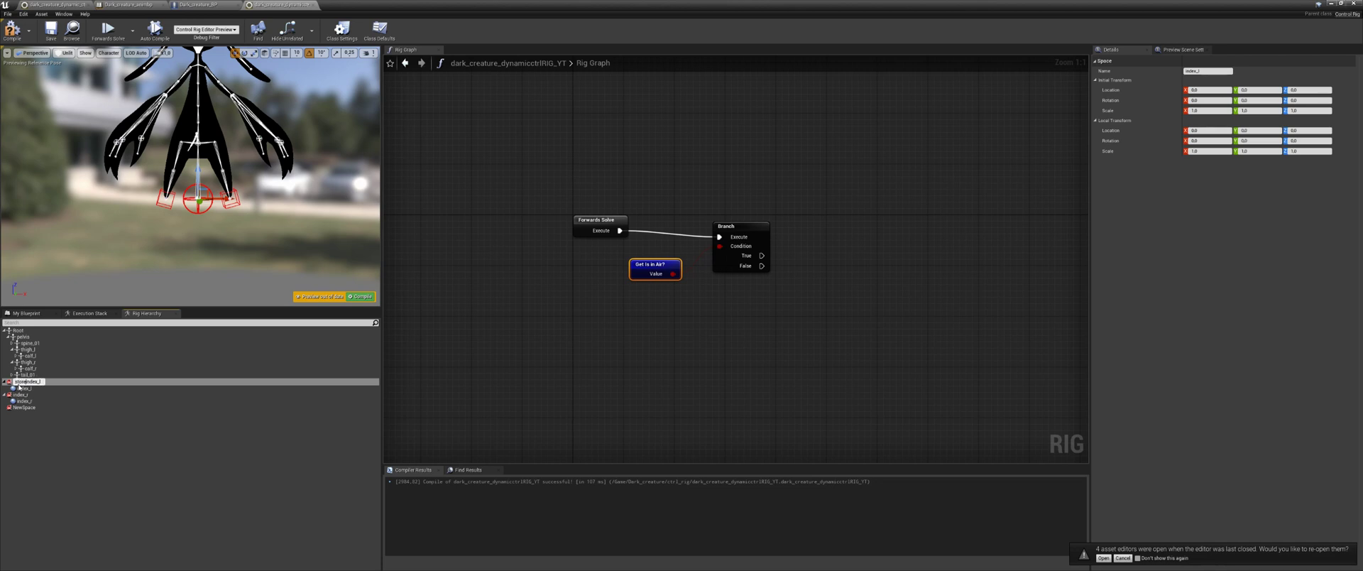
key(Return)
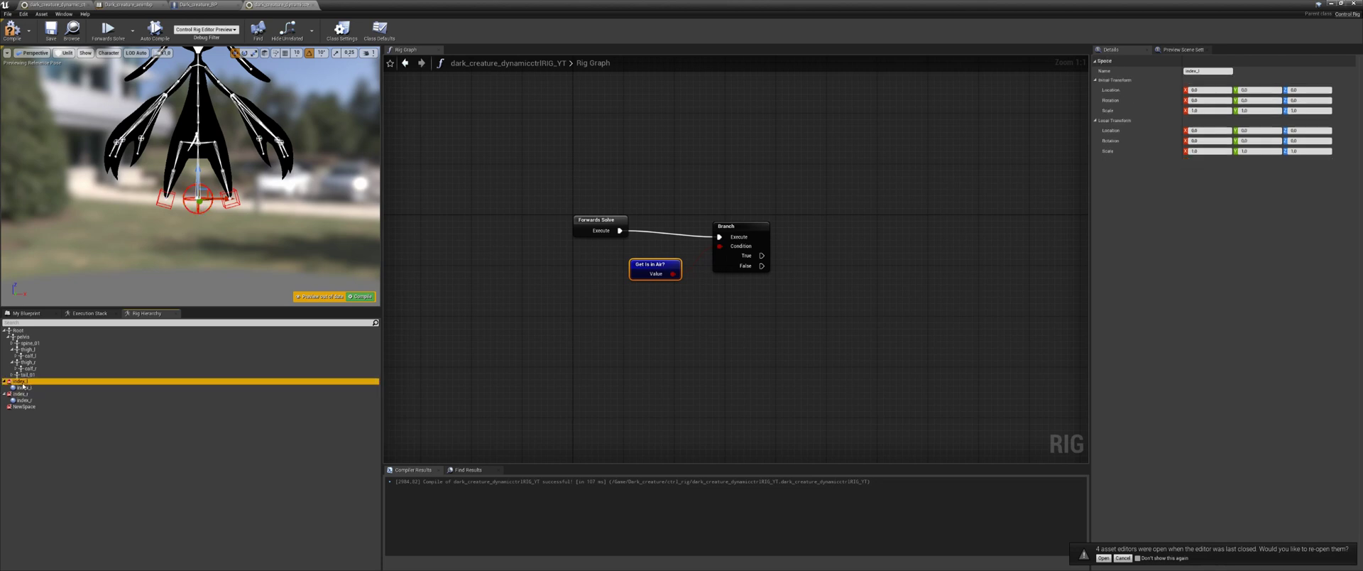
double_click(22, 388)
text(store_)
key(Return)
double_click(20, 395)
text(store_)
key(Return)
double_click(21, 401)
Rename the remaining new space store_foot_l and give it a child control named store_foot_l.
double_click(17, 408)
text(store_foot_l)
key(Return)
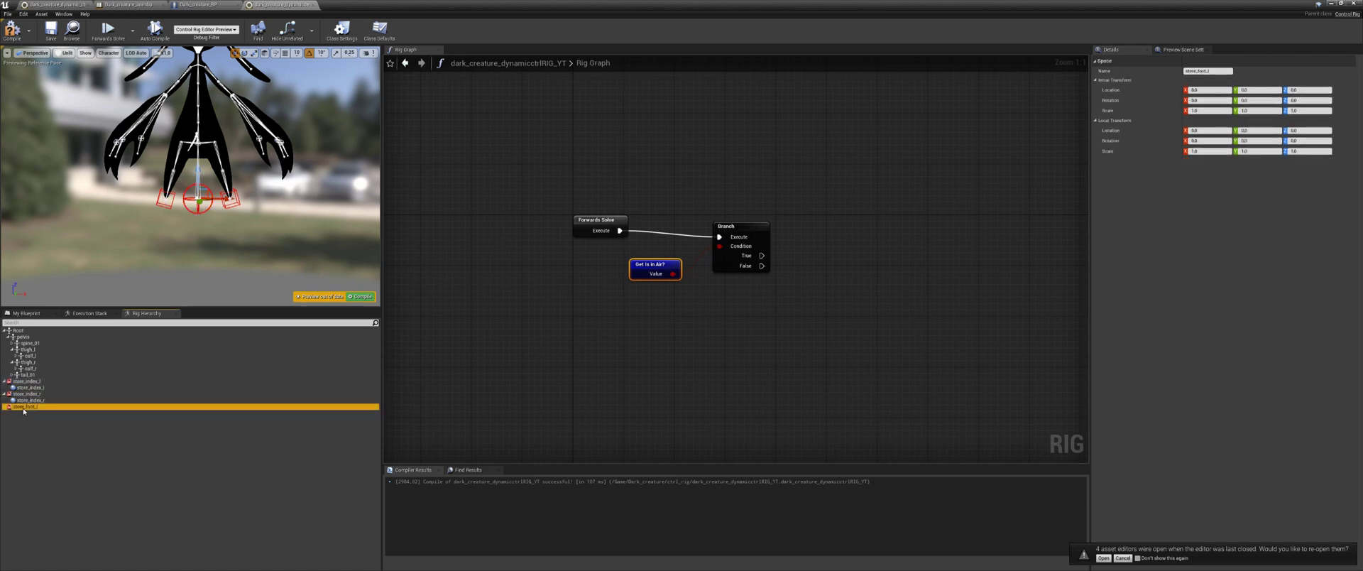
text(store_foot_l)
key(Return)
Mirror the store_foot_l space and control to create the store_foot_r space with its child control.
click(24, 407)
click(735, 347)
click(150, 425)
Set the store_foot_r control's gizmo to Sphere_Thick with a scale of 0.1.
click(1219, 372)
text(sphere)
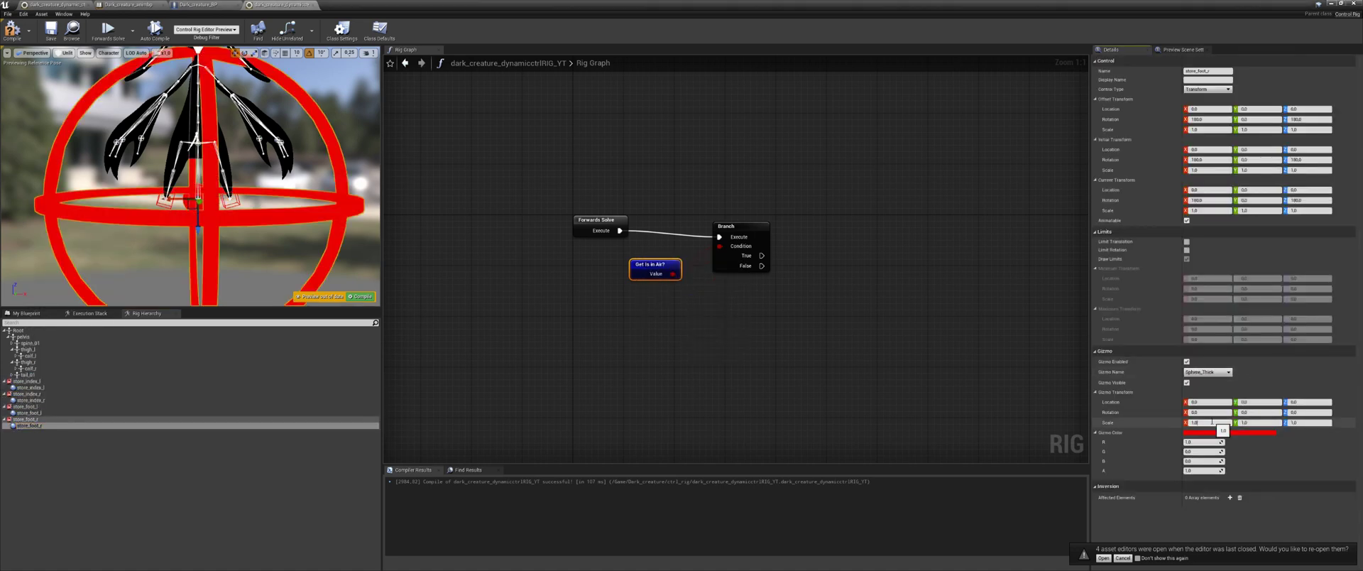
click(1219, 423)
text(0,1)
click(52, 433)
Give the opposite foot's store control a Sphere_Thick gizmo with a scale of 0.1 on all axes.
click(42, 412)
click(1219, 373)
text(sphere)
click(1219, 392)
click(1214, 422)
text(0,1)
key(Tab)
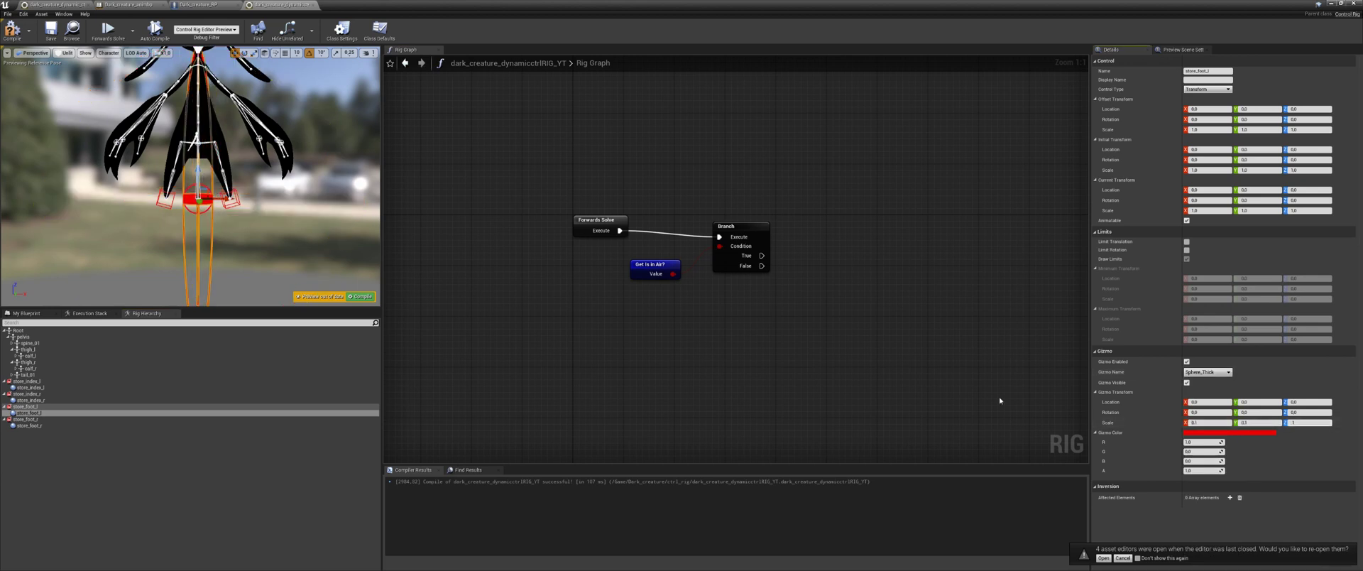
text(0,1)
key(Tab)
middle_drag(206, 191, 212, 122)
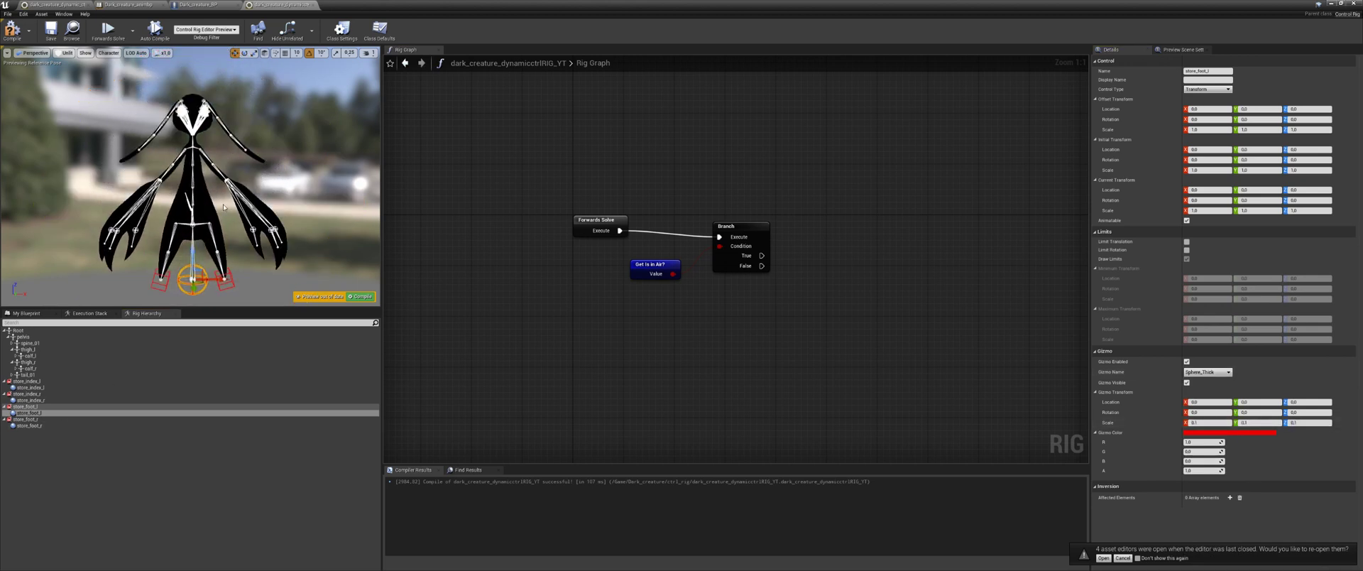
scroll(190, 178, up, 5)
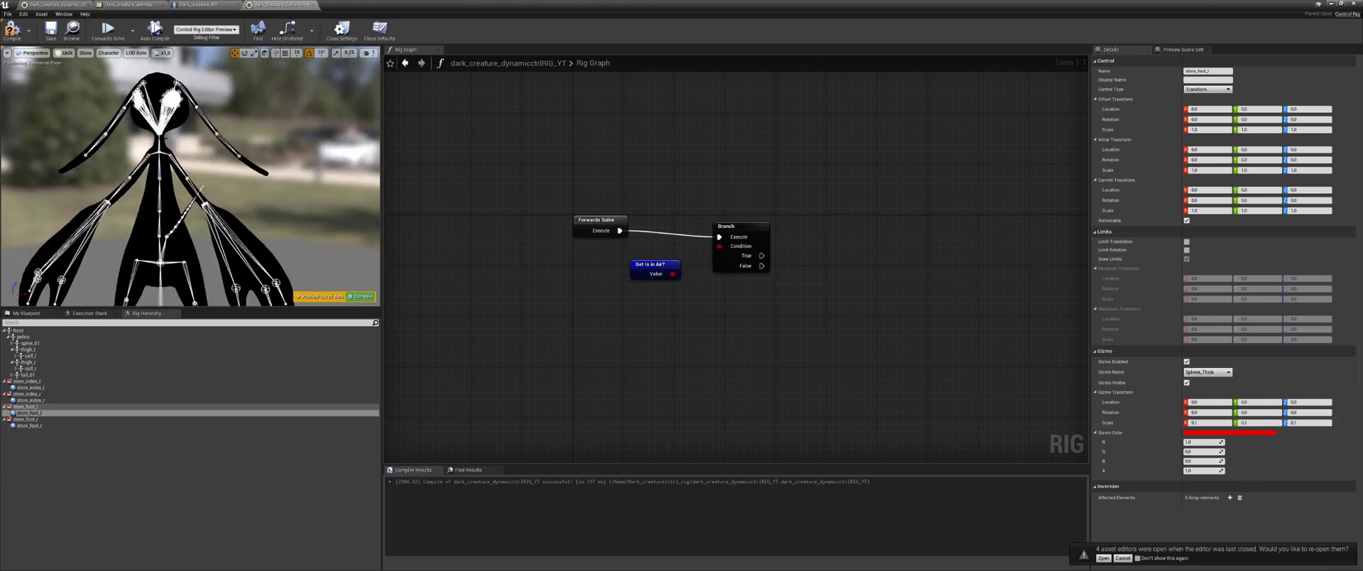
Add a store_head space at the root of the hierarchy with a store_head control under it.
click(48, 452)
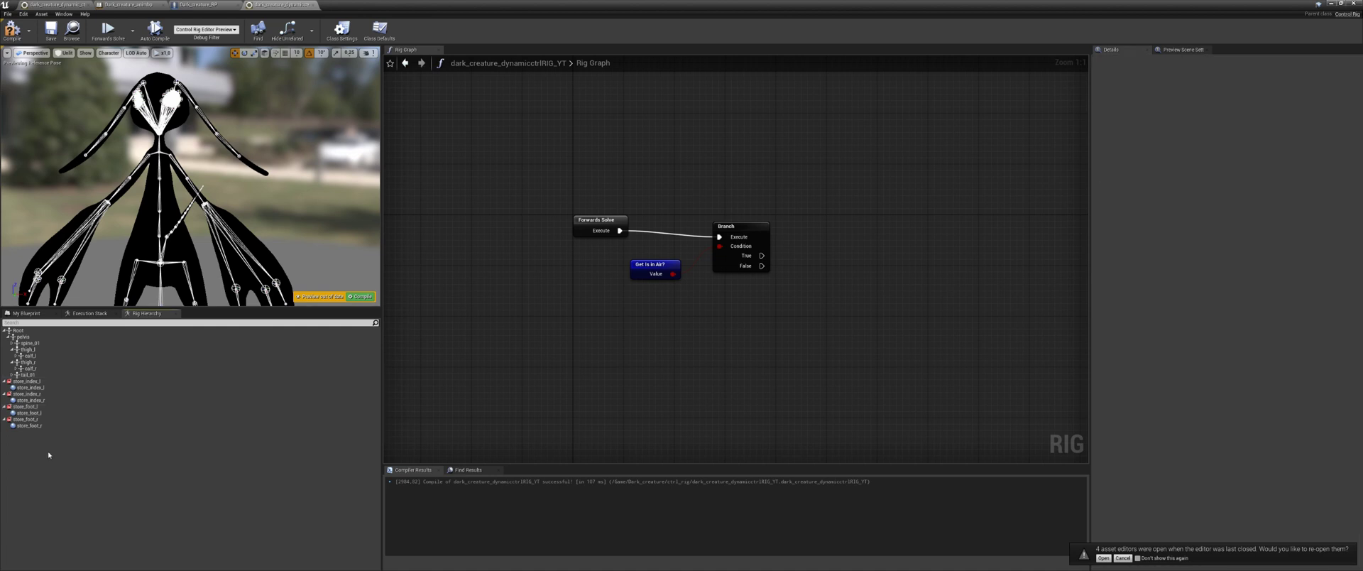
right_click(51, 450)
click(60, 287)
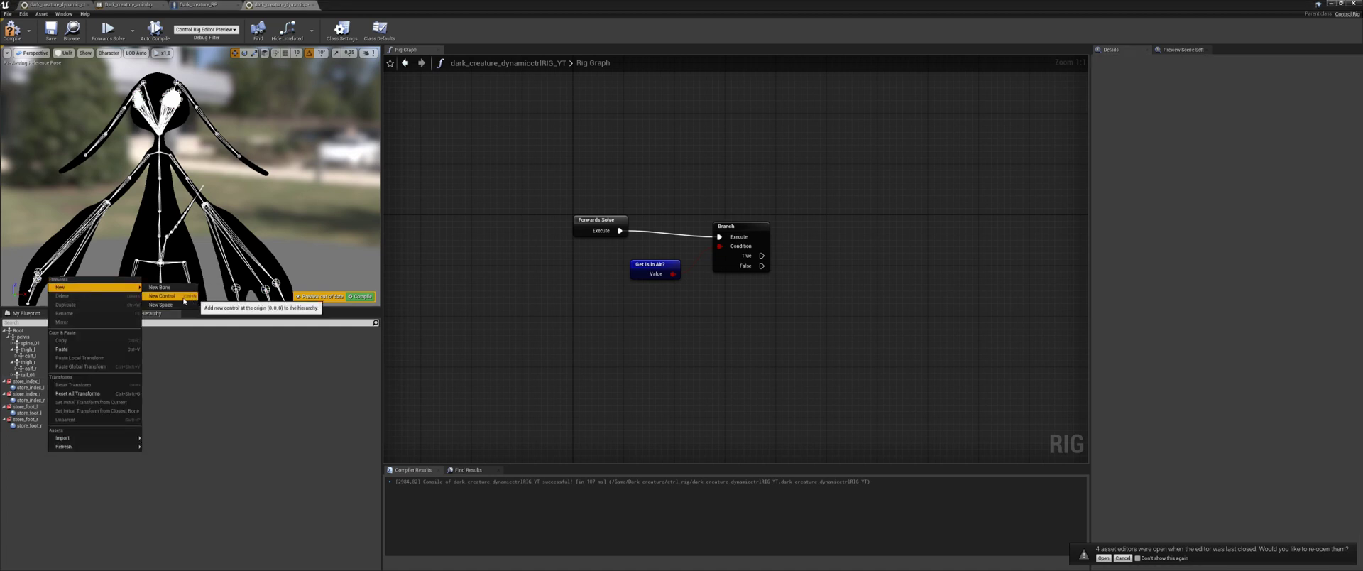
click(177, 299)
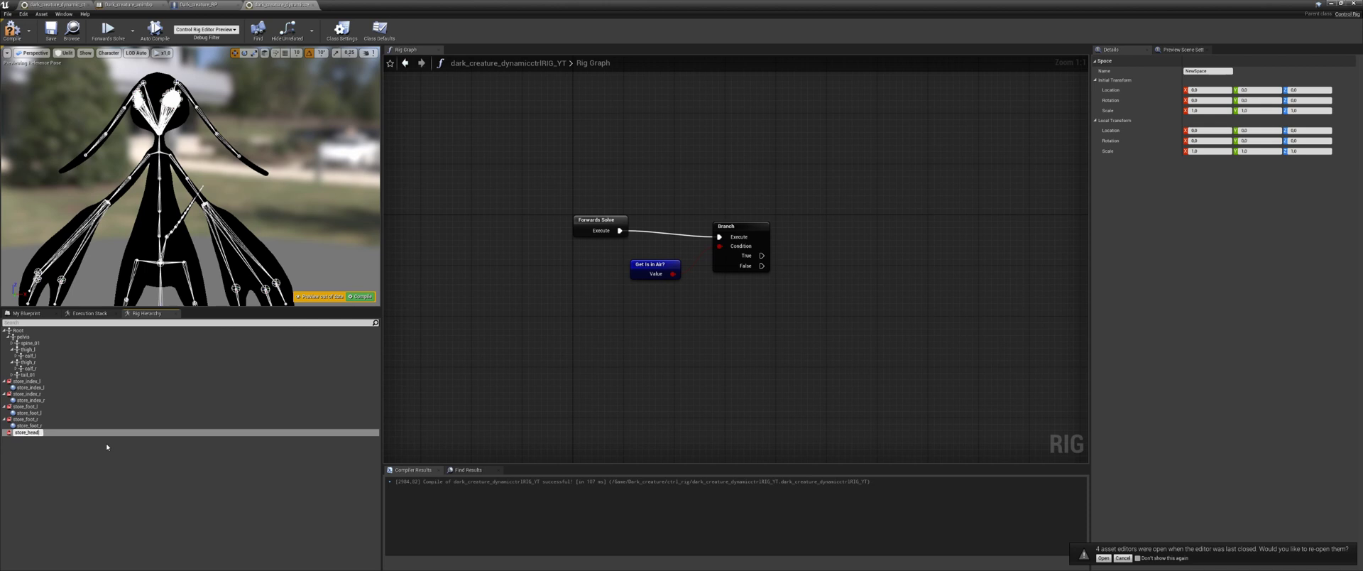
key(Return)
key(F2)
key(Return)
click(107, 447)
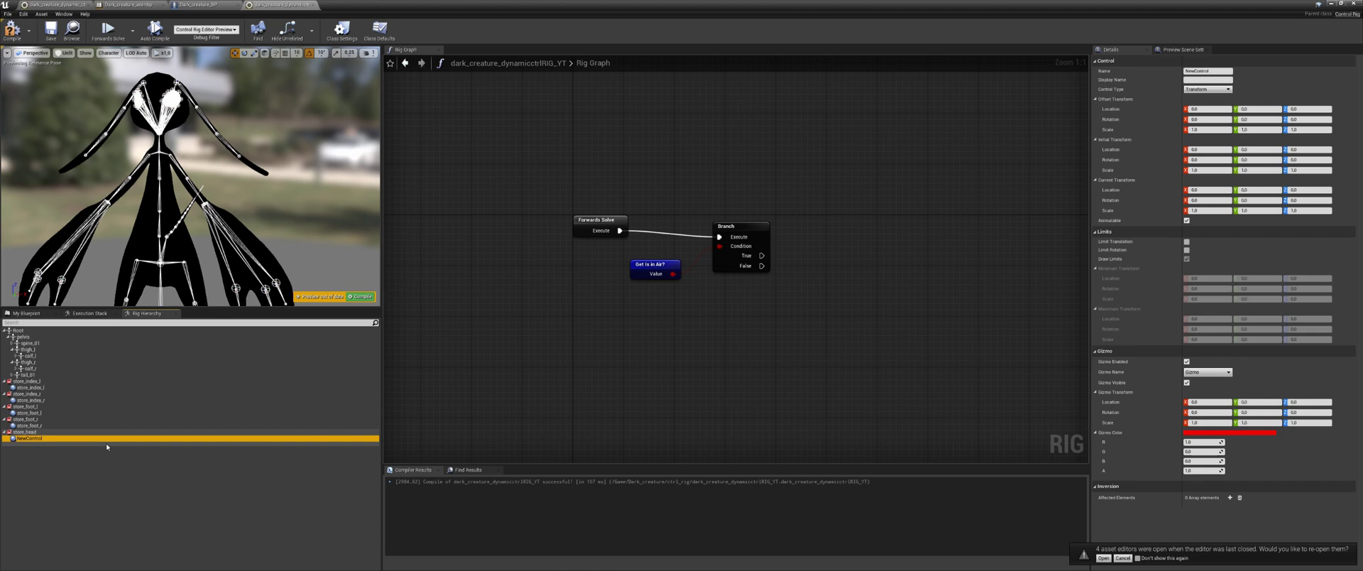
key(F2)
key(Return)
Add a store_neck space at the root of the hierarchy with a store_neck control under it.
right_click(39, 462)
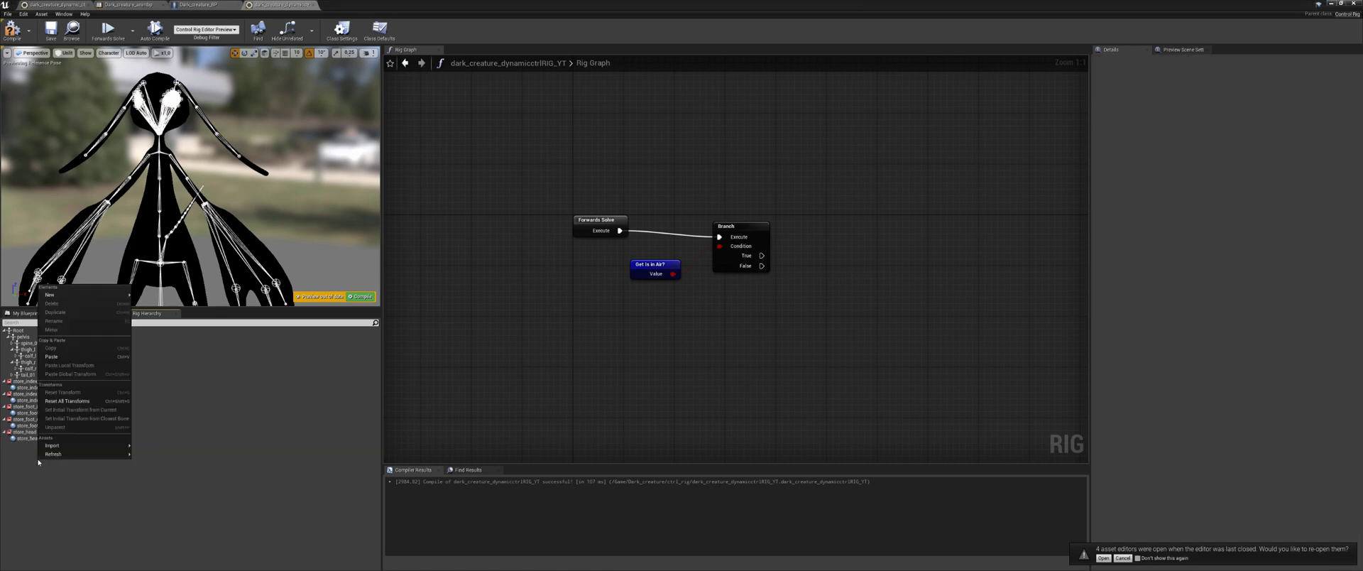
mouse_move(85, 294)
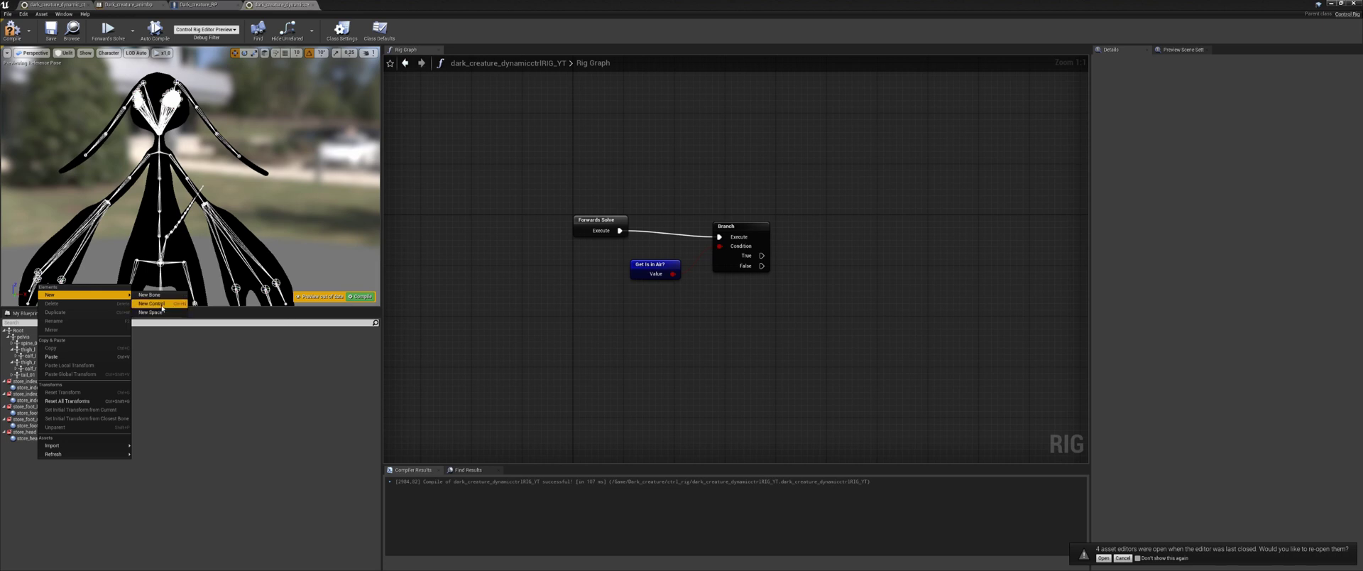
click(160, 312)
text(store_neck)
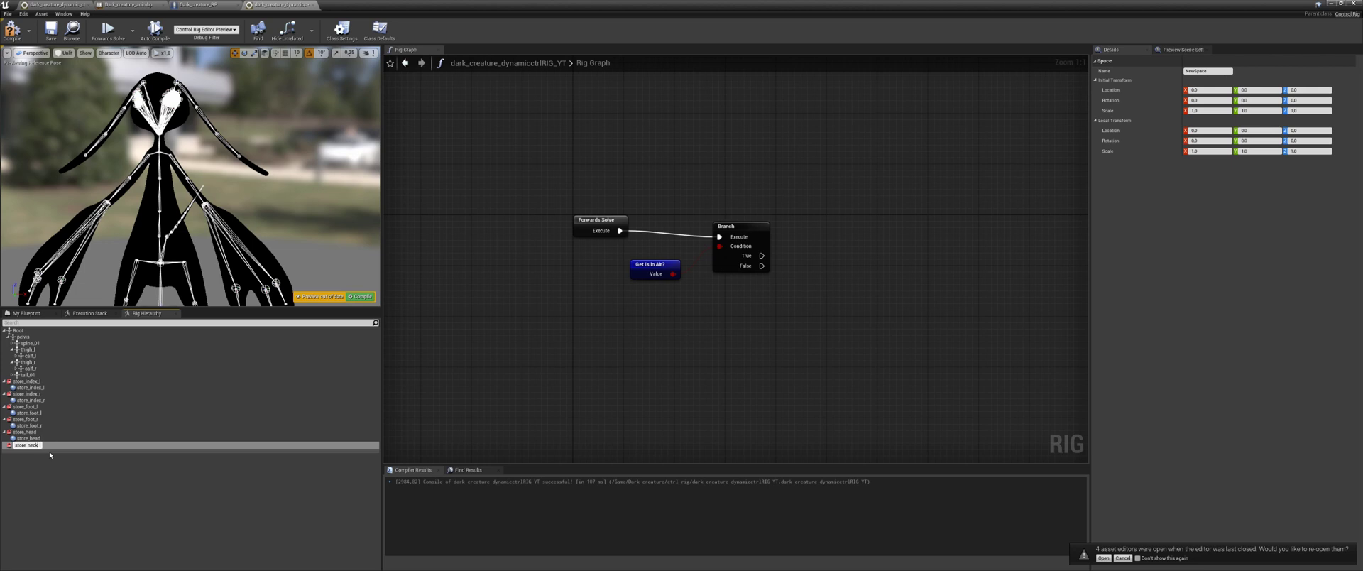
key(Return)
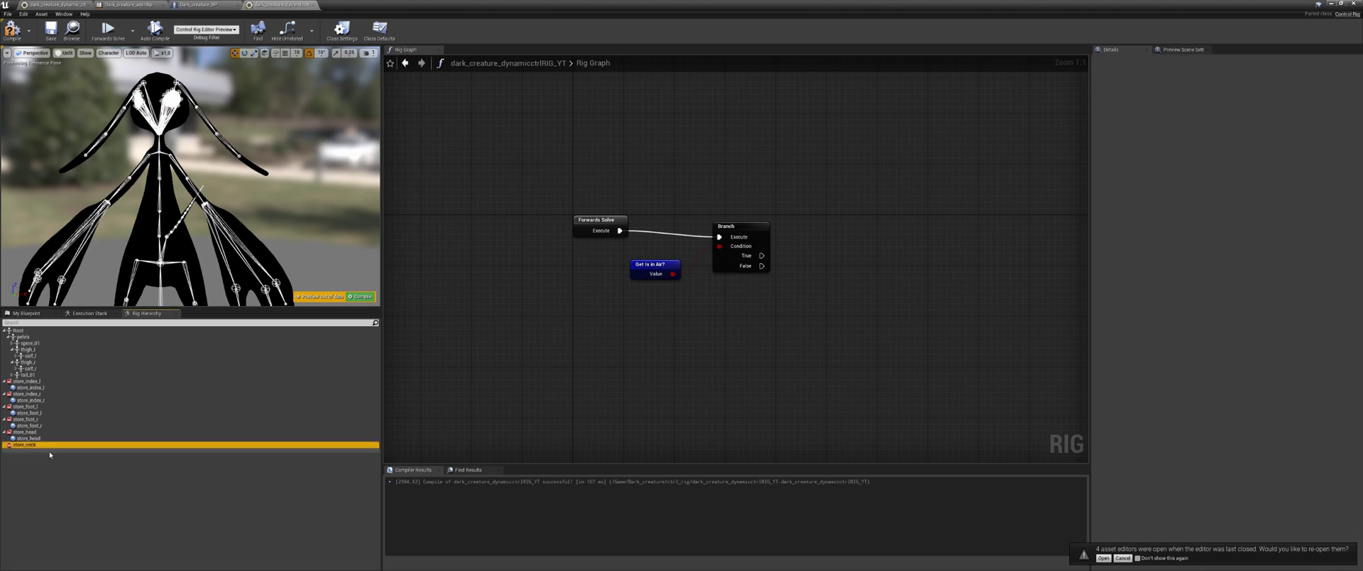
key(ctrl+n)
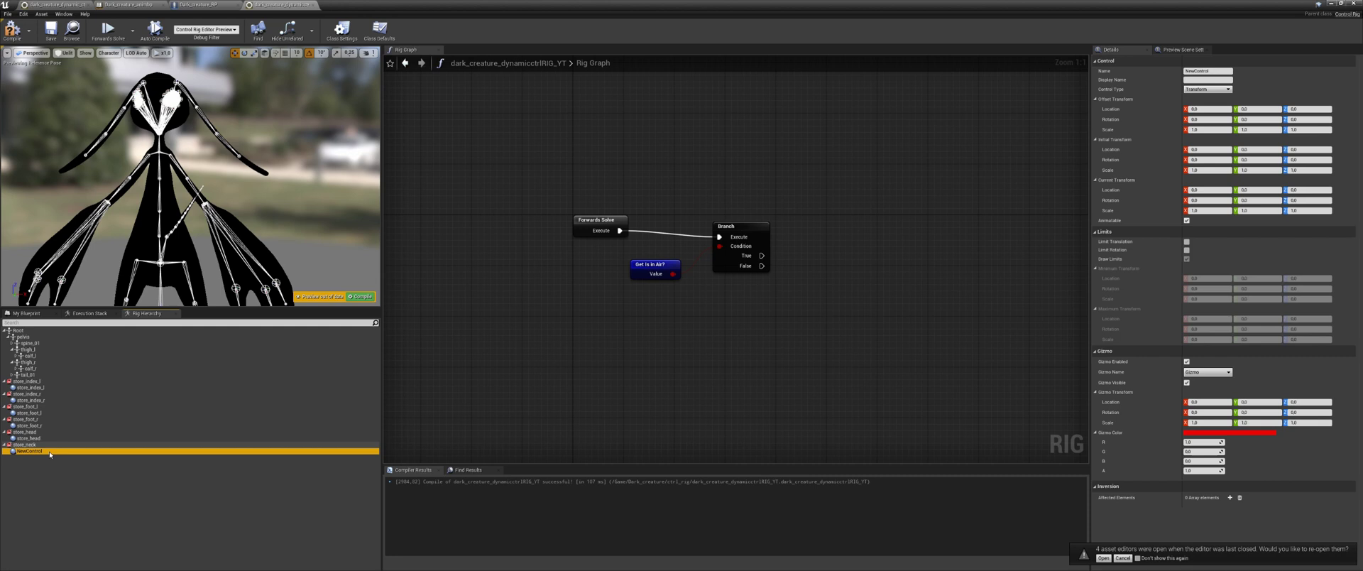
key(Return)
Give the store_head and store_neck controls a Sphere_Thick gizmo with a scale of 0.1 on all axes.
scroll(178, 264, down, 5)
middle_drag(181, 278, 181, 261)
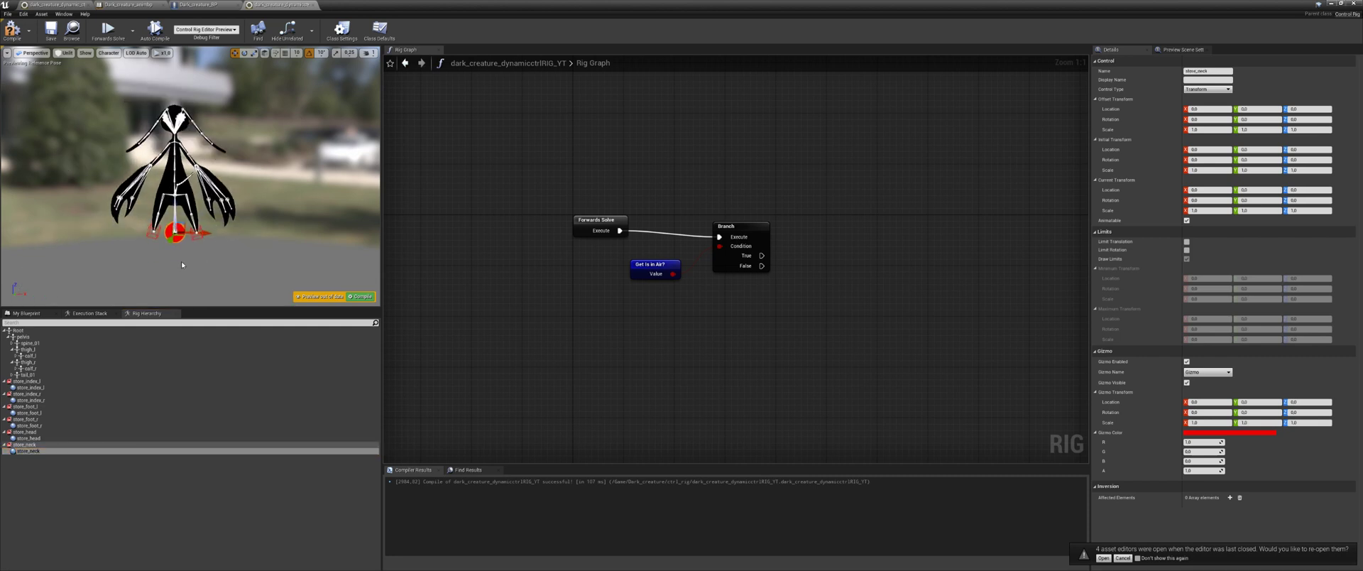
scroll(181, 261, up, 5)
click(32, 438)
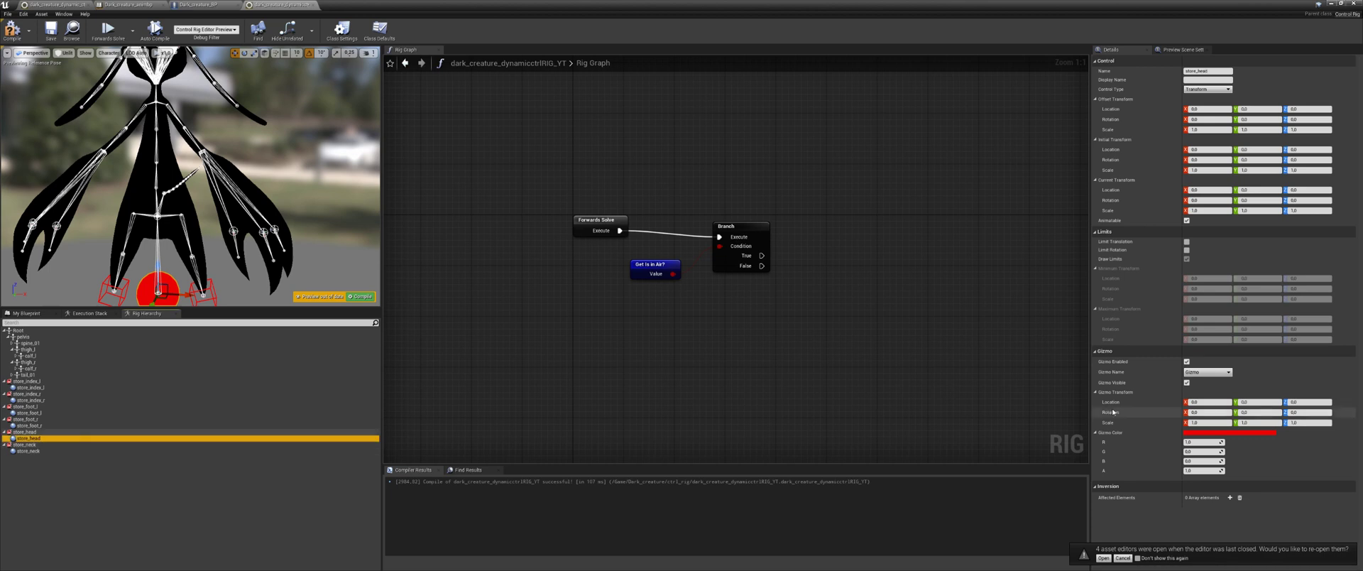
click(1207, 371)
text(sphe)
click(1198, 391)
click(28, 450)
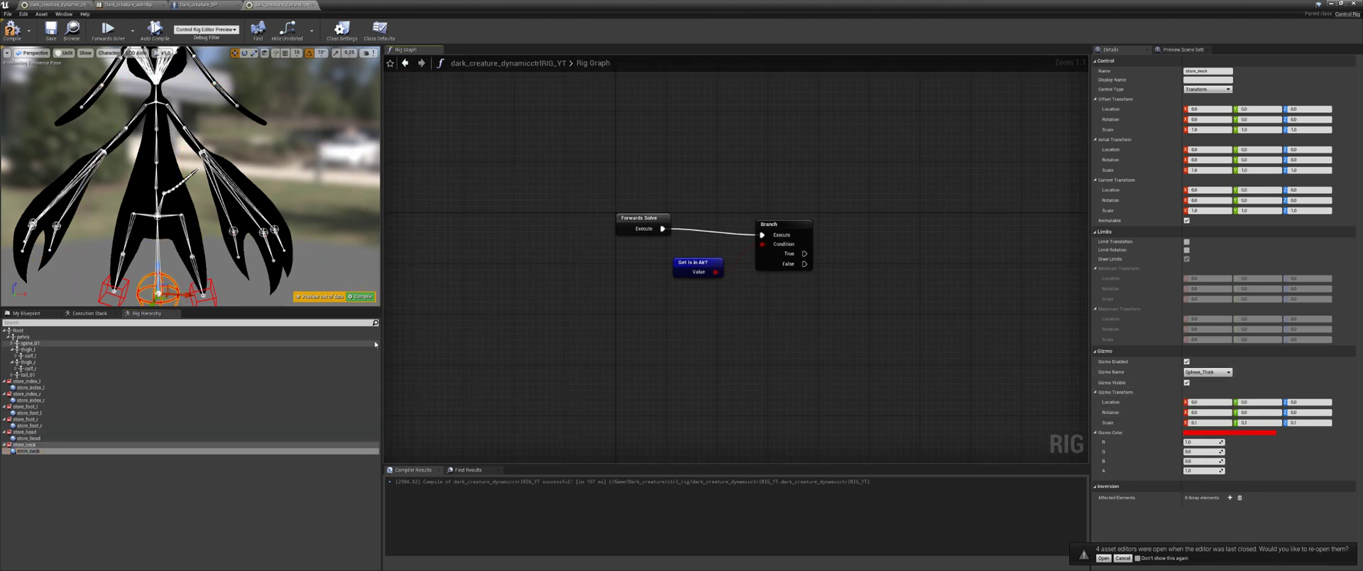
Move the Branch and its Is In Air getter below Forwards Solve and break the execution link between Forwards Solve and Branch.
right_drag(511, 284, 483, 286)
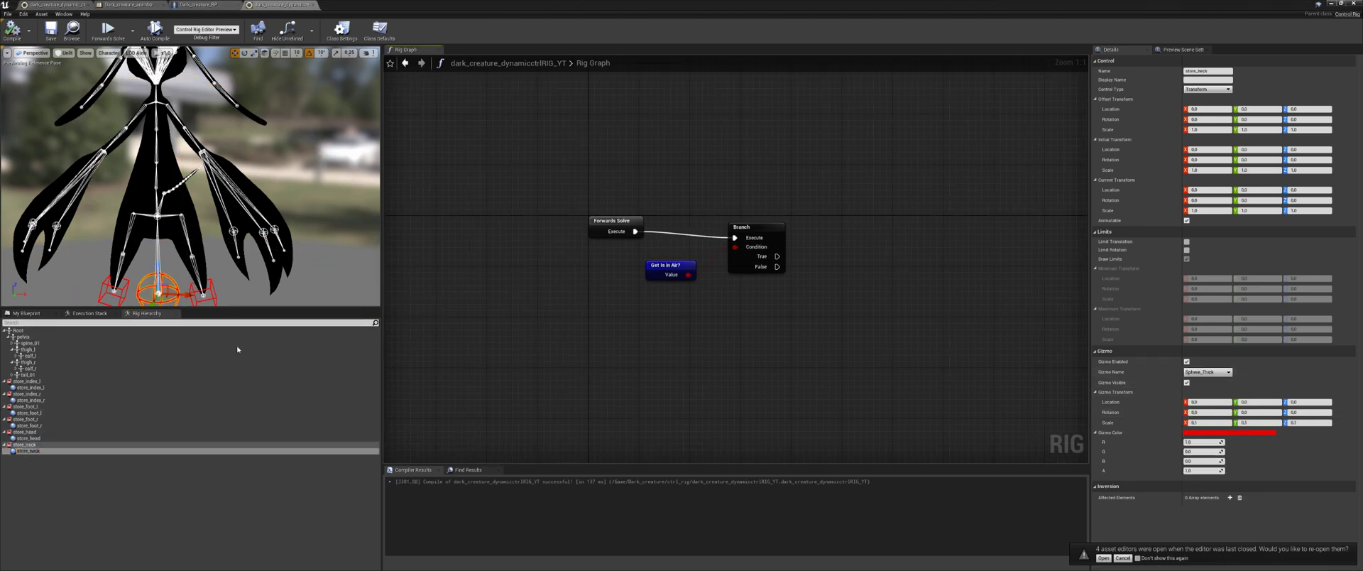
scroll(199, 206, down, 1)
scroll(198, 206, up, 2)
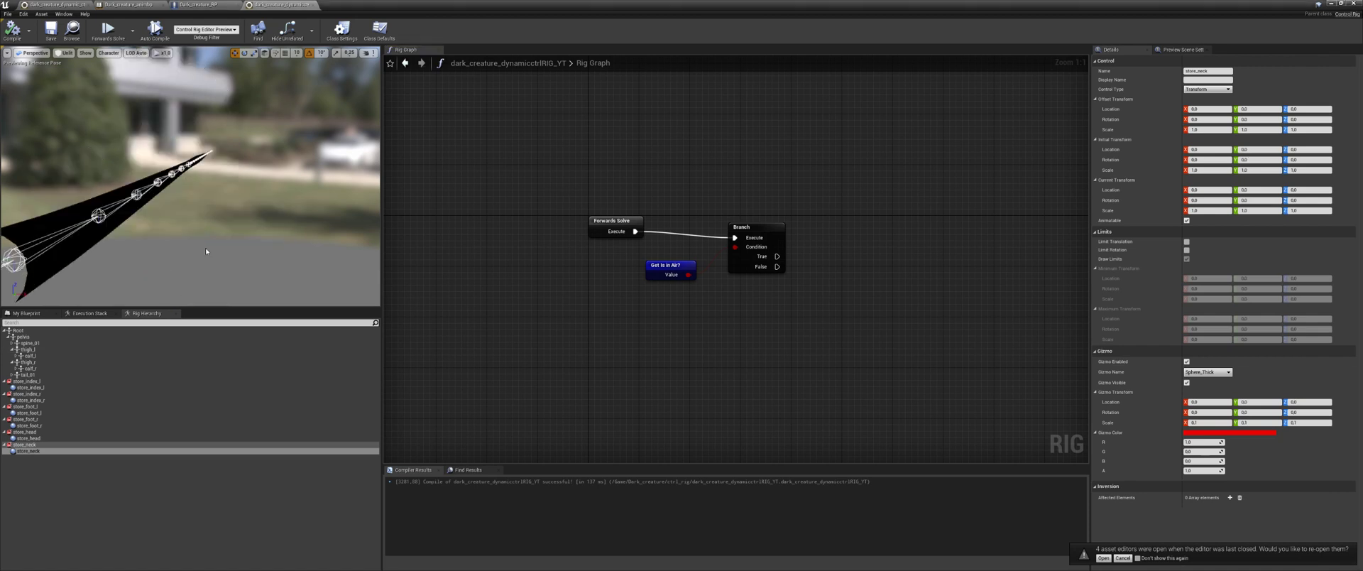
scroll(198, 206, down, 2)
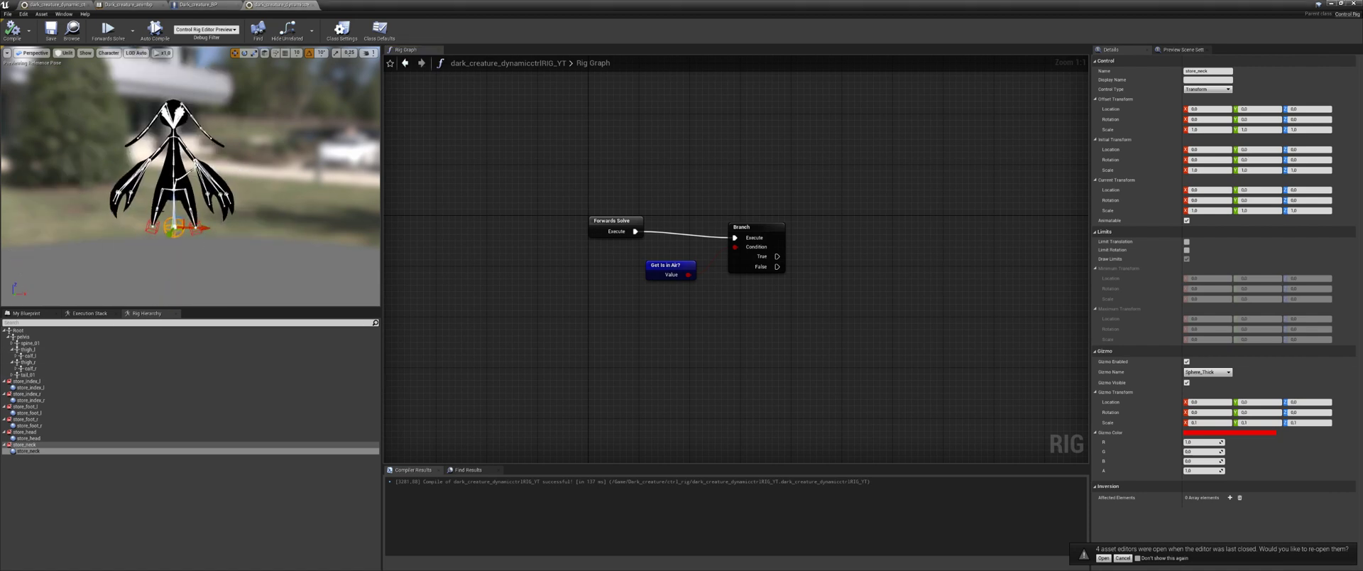
scroll(570, 334, down, 2)
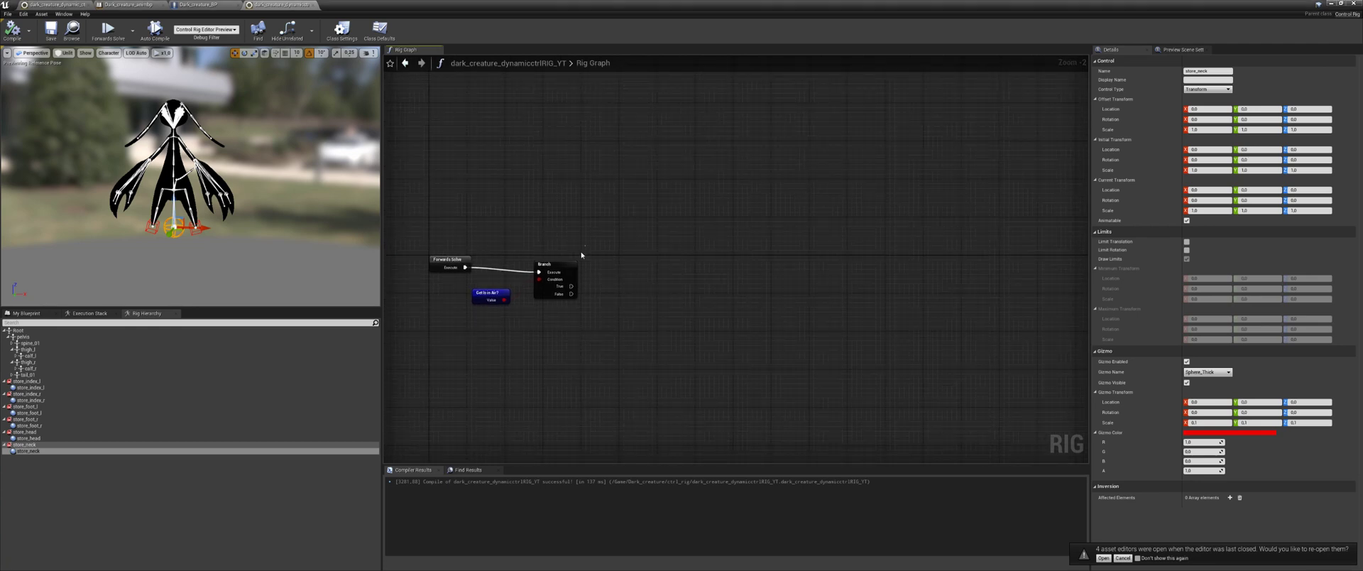
drag(581, 255, 471, 315)
drag(551, 266, 480, 289)
alt+click(465, 268)
right_drag(524, 294, 512, 311)
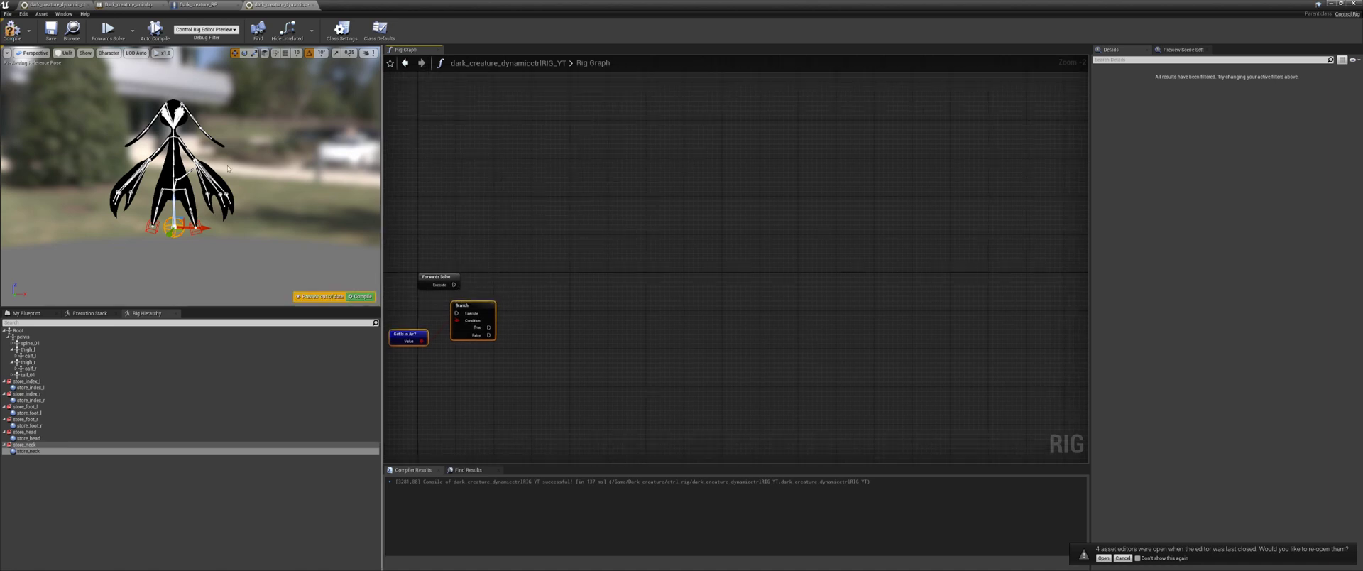
right_drag(587, 272, 603, 316)
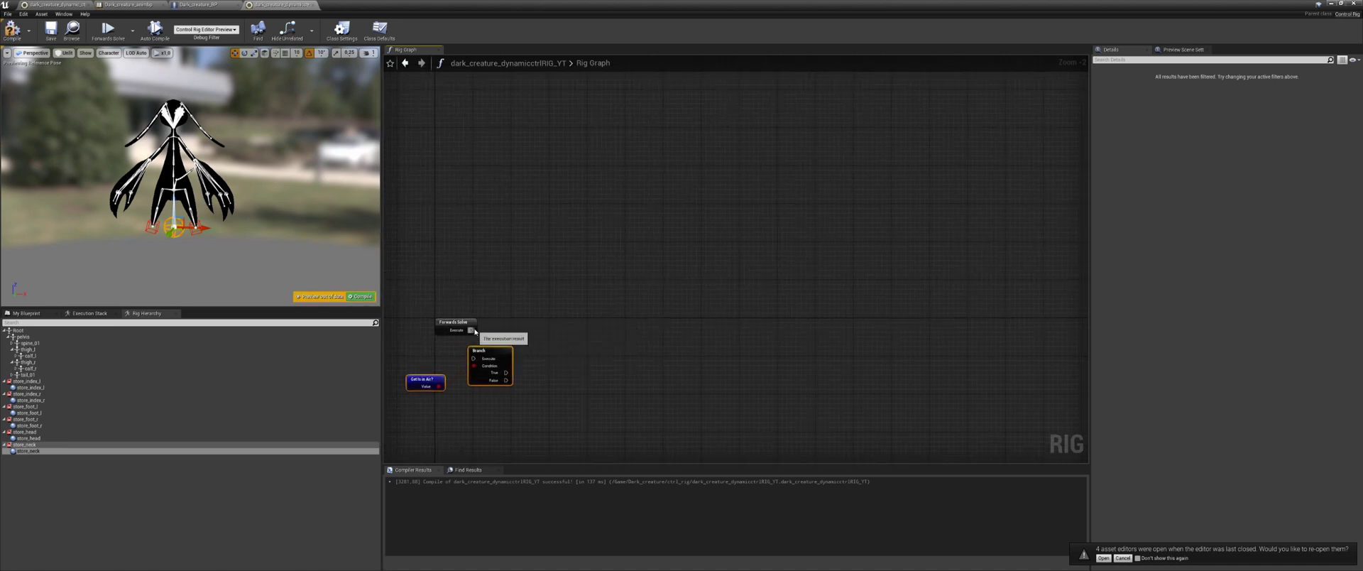
right_drag(600, 277, 620, 254)
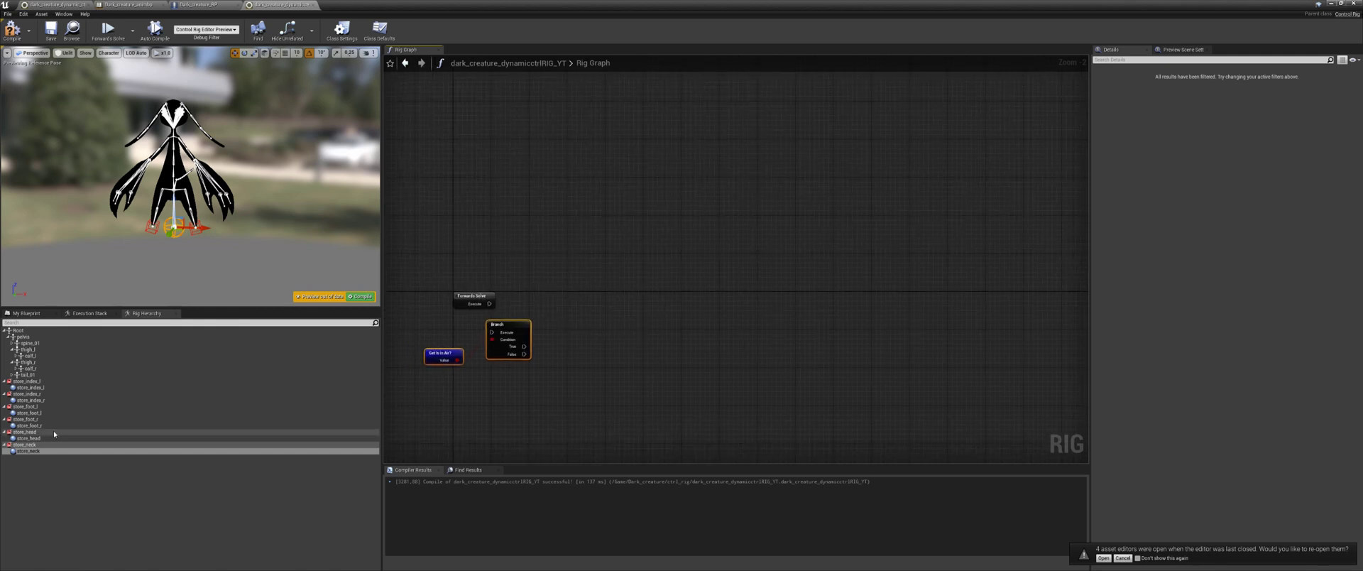
Create a collection node from the six store spaces for index, foot, head and neck, and place it in open graph space.
click(32, 382)
ctrl+click(27, 394)
ctrl+click(27, 406)
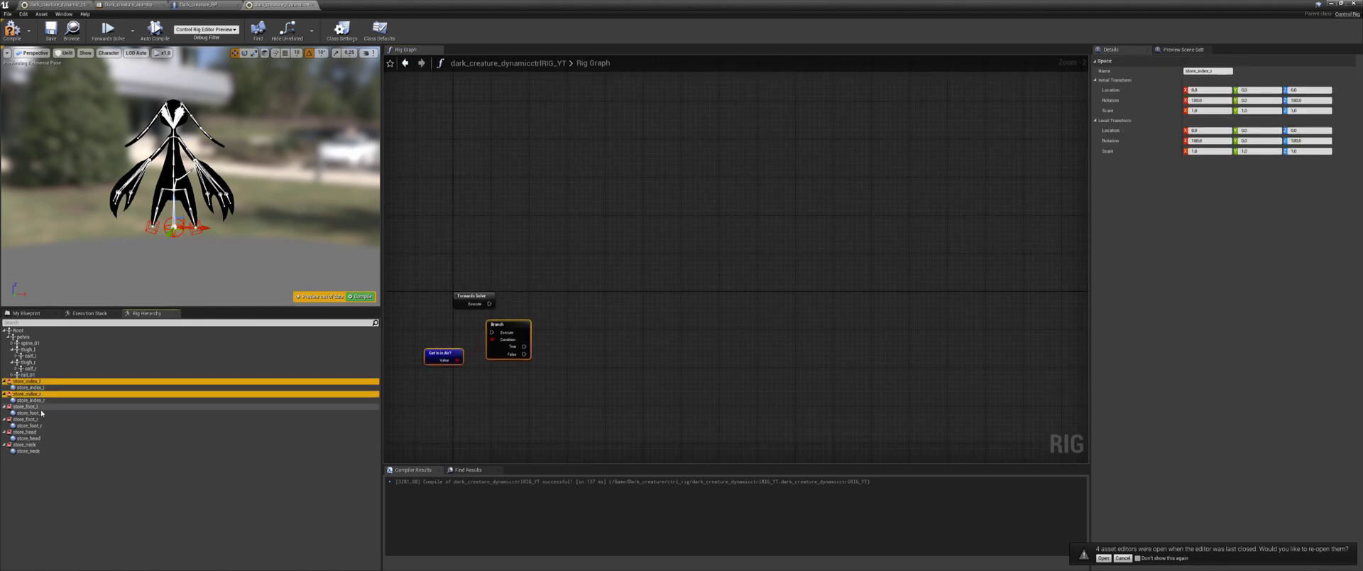
ctrl+click(27, 419)
ctrl+click(27, 432)
ctrl+click(25, 444)
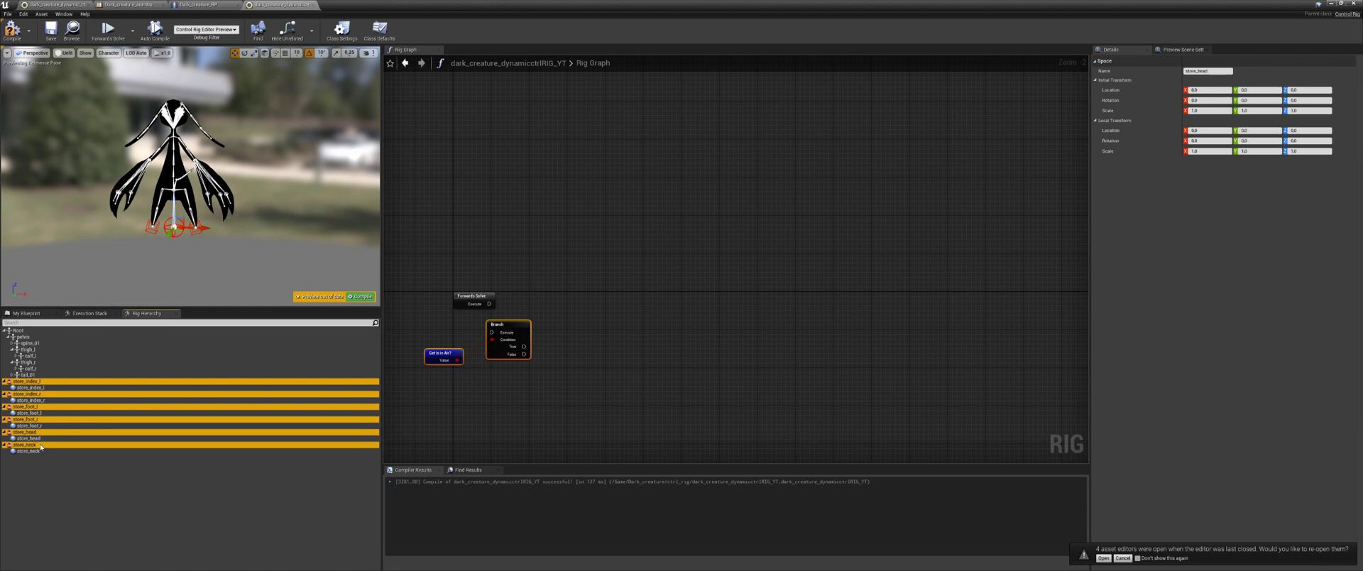
drag(27, 394, 616, 222)
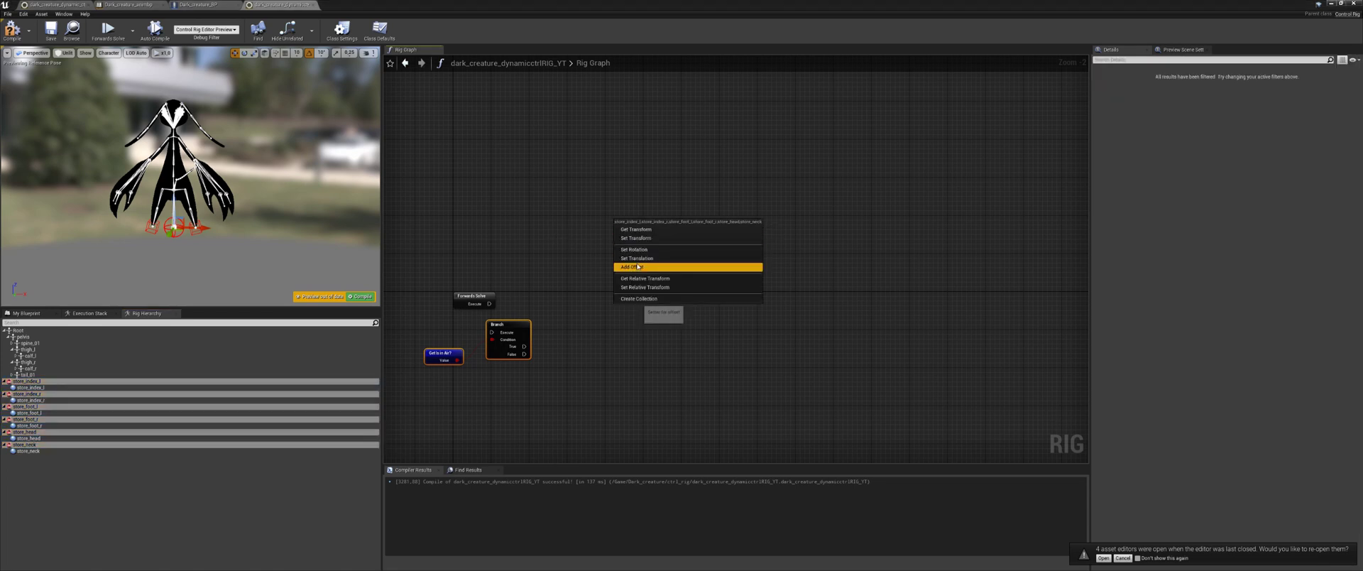
click(639, 298)
click(556, 301)
scroll(557, 301, up, 2)
right_drag(557, 301, 454, 283)
drag(740, 171, 527, 407)
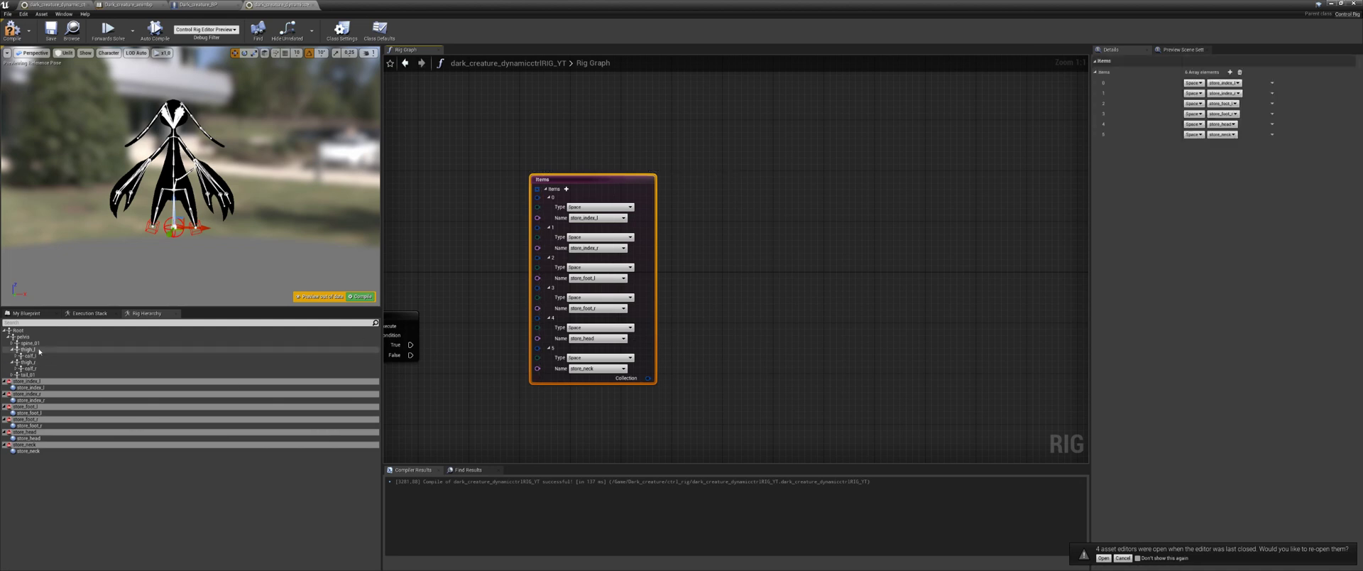
Expand the spine_01 bone hierarchy and duplicate the store spaces' Items node, placing the copy beside the original.
shift+click(13, 344)
scroll(13, 347, down, 3)
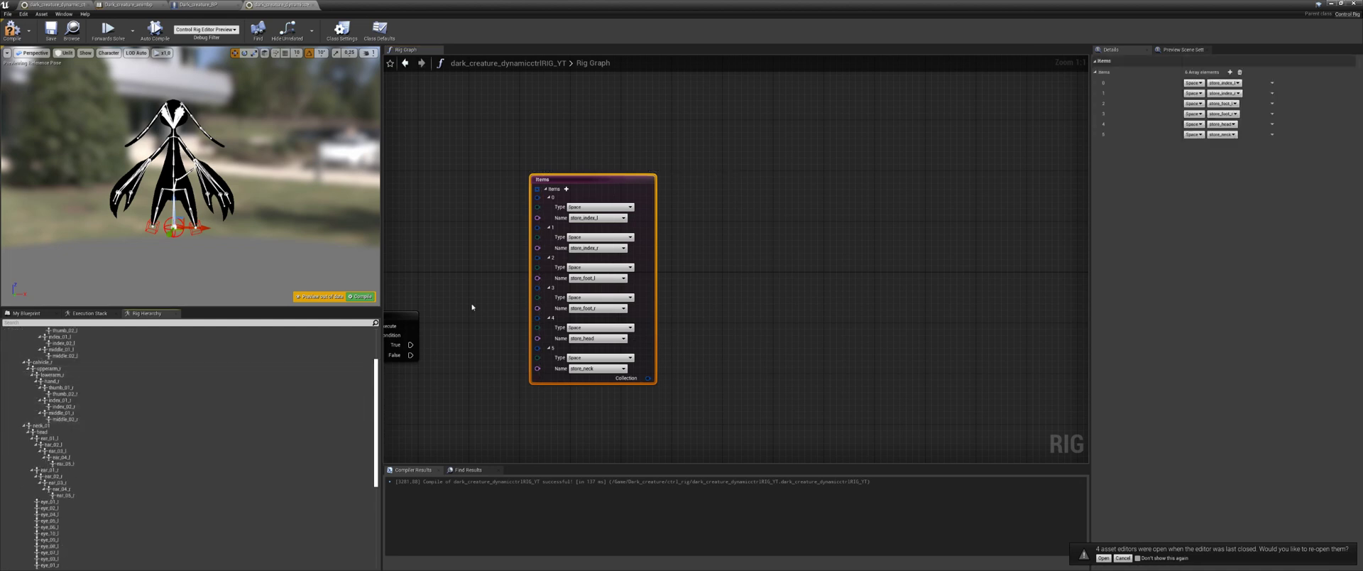
right_drag(474, 279, 450, 304)
key(ctrl+v)
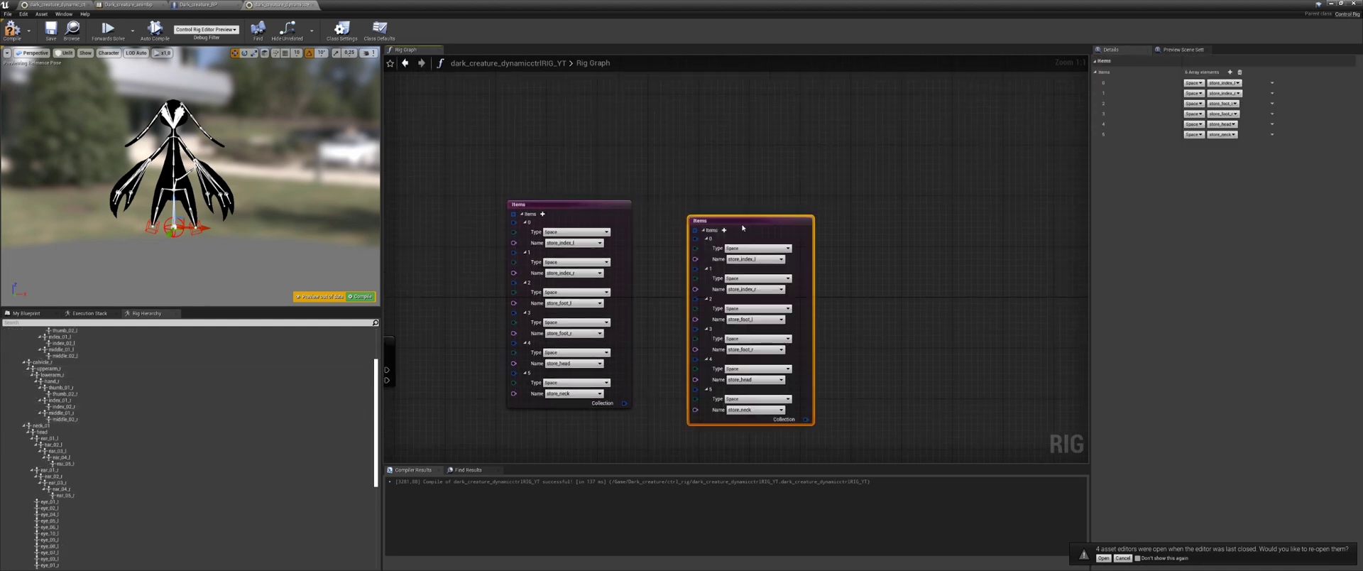
drag(742, 227, 704, 214)
Set the type of all six entries in the duplicated Items node to Bone.
click(704, 233)
click(703, 246)
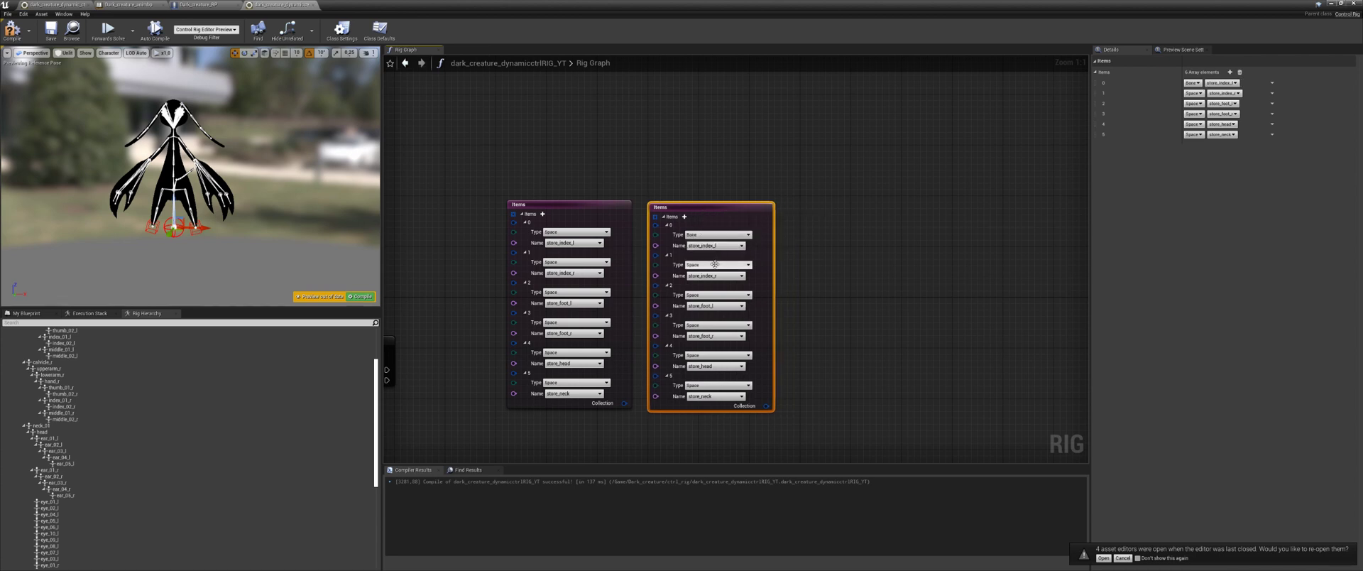
click(710, 264)
click(706, 325)
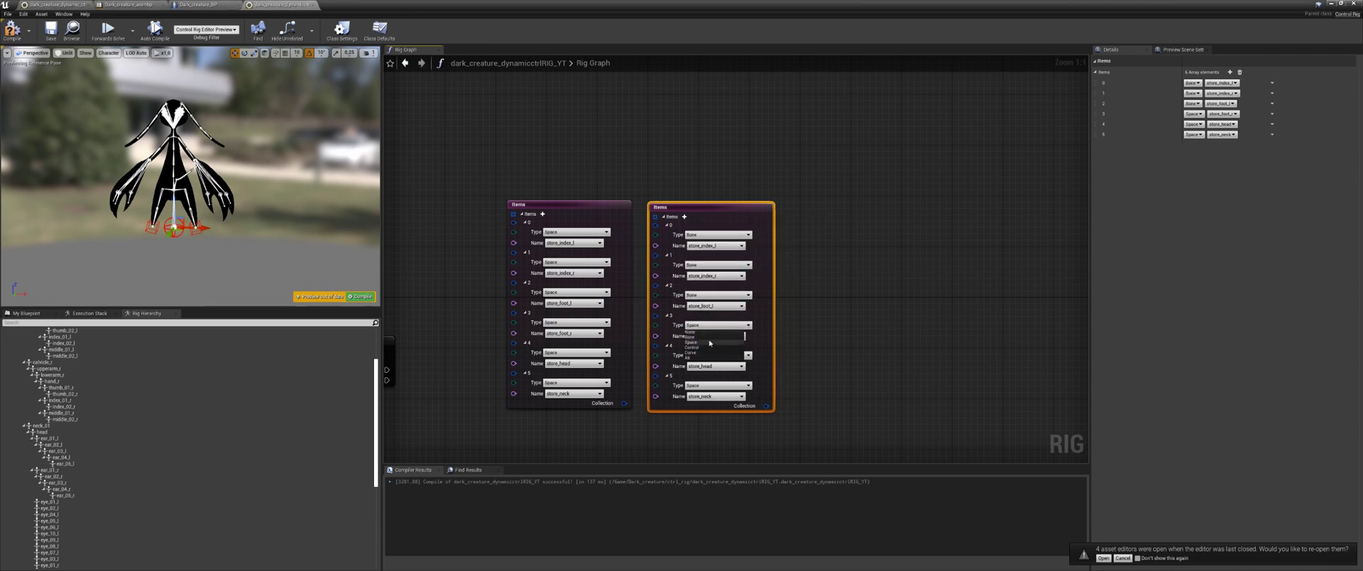
click(705, 337)
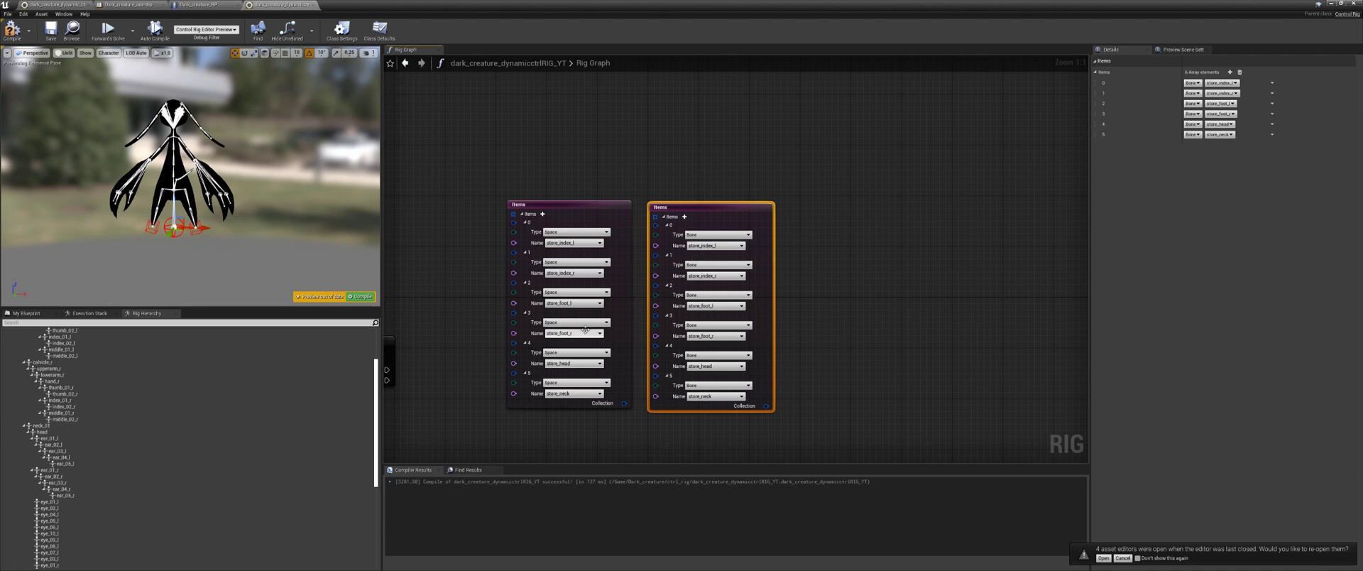
Set the first two bone entries of the duplicated Items node to index_01_l and index_01_r.
scroll(182, 409, up, 4)
scroll(100, 377, down, 10)
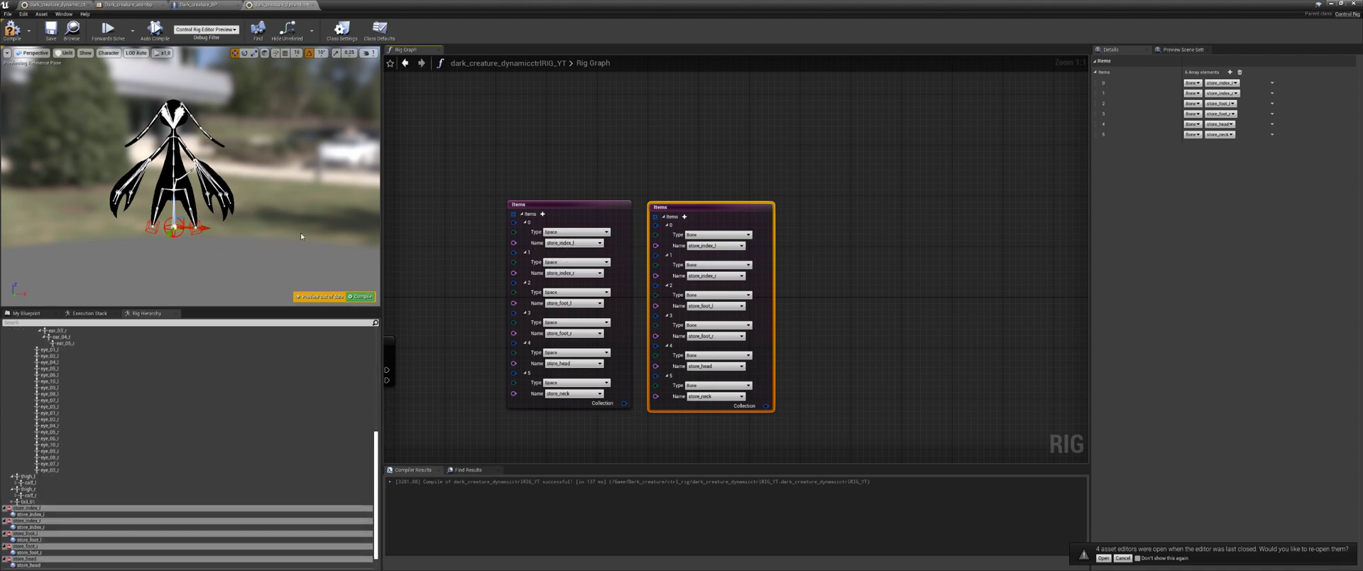
click(716, 246)
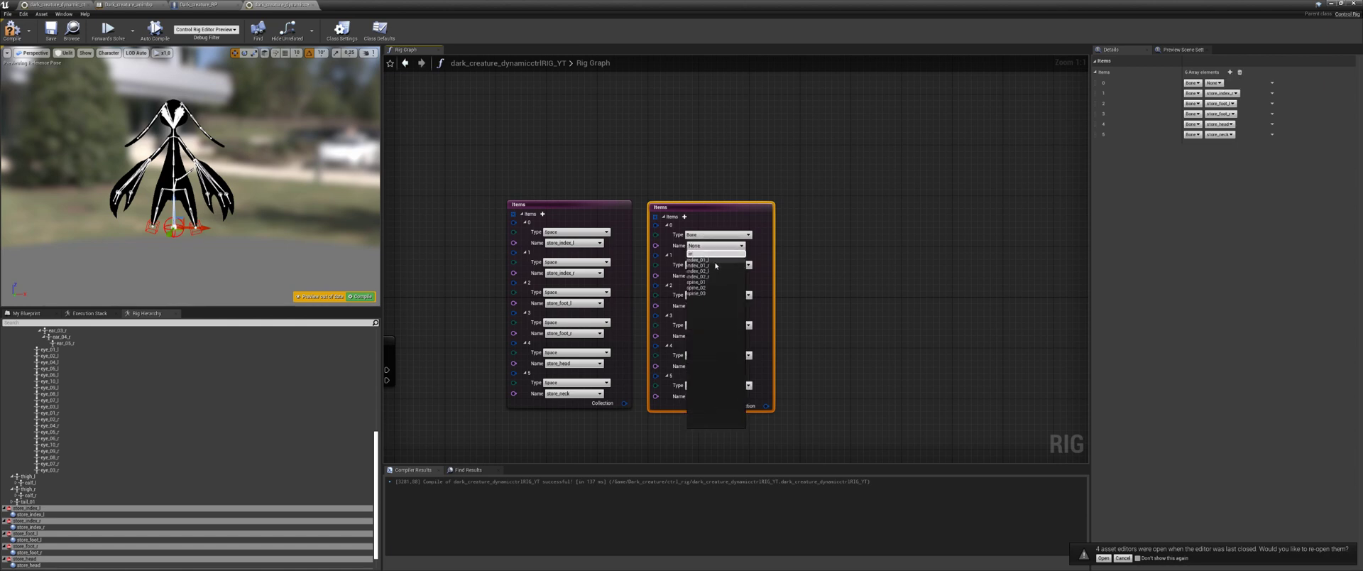
click(710, 260)
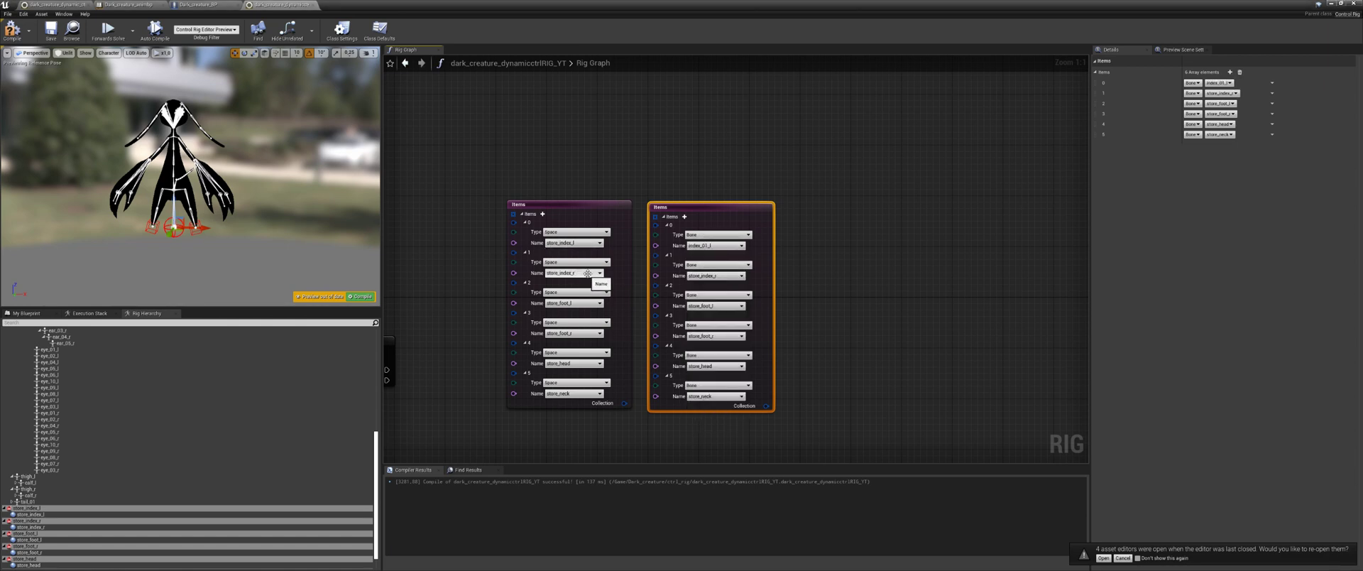
click(693, 266)
click(682, 274)
click(700, 277)
text(i)
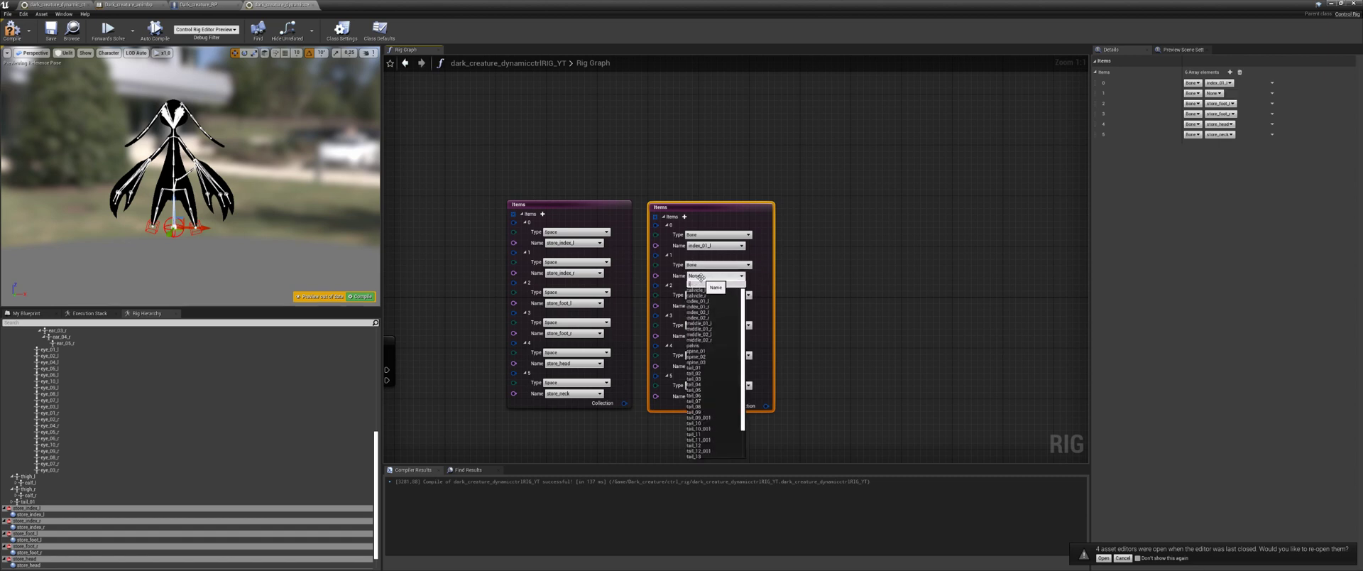
text(n)
click(706, 295)
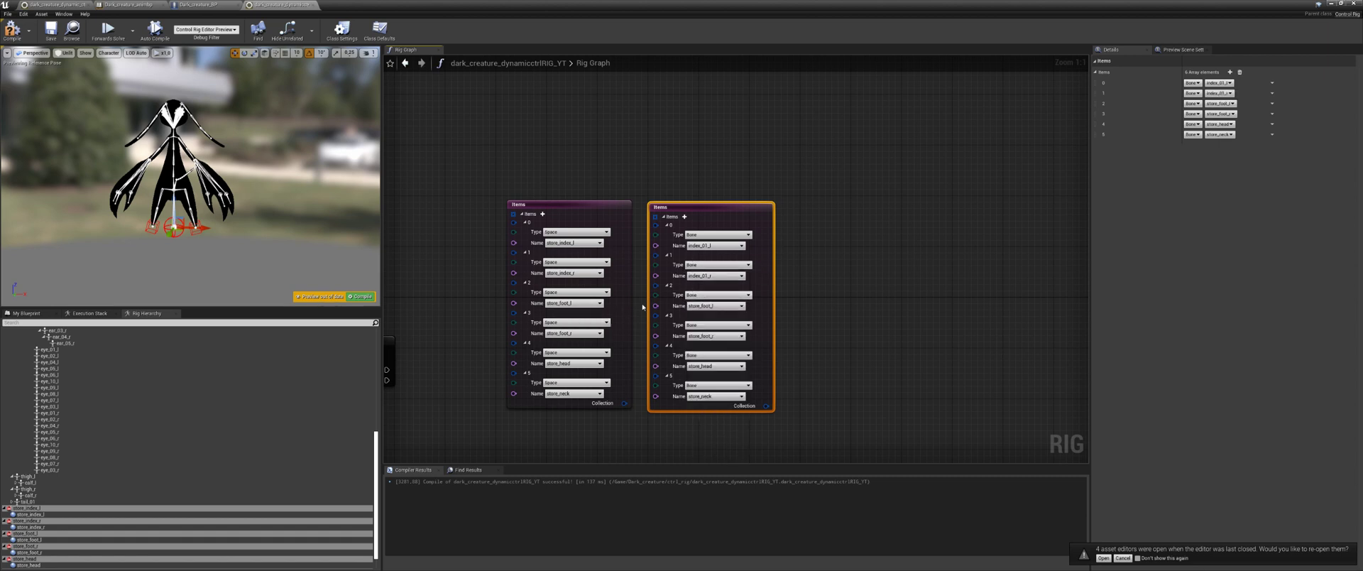
Set entry 2 of the duplicated Items node to type Space with the name foot_l.
scroll(76, 396, up, 10)
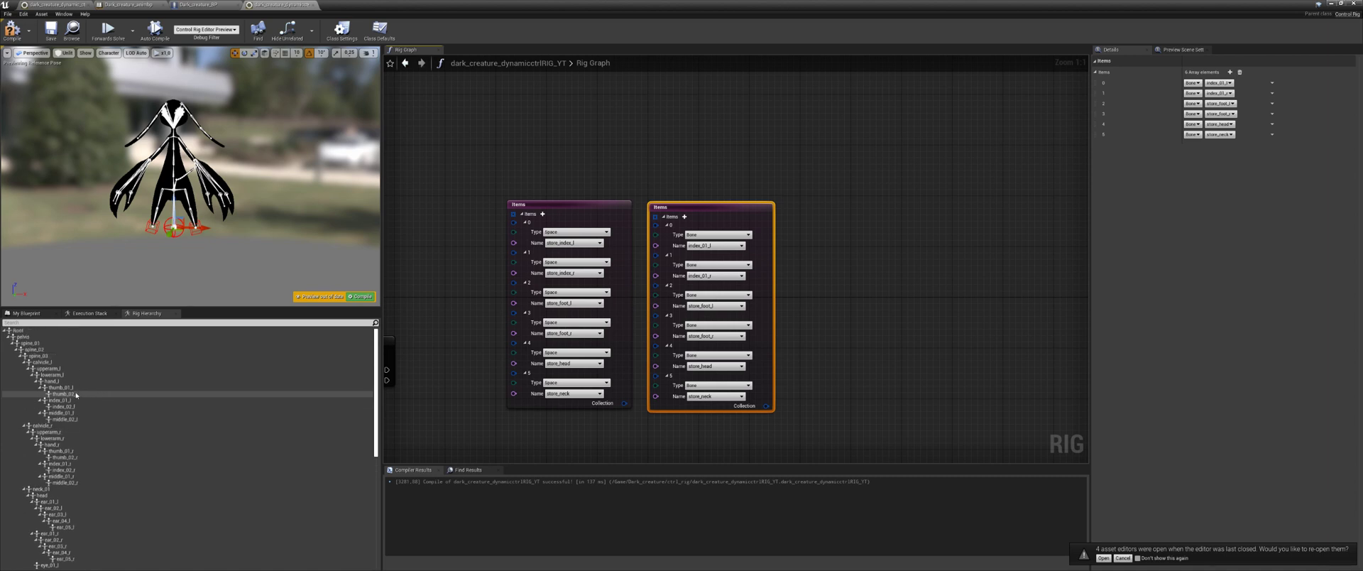
scroll(55, 401, down, 10)
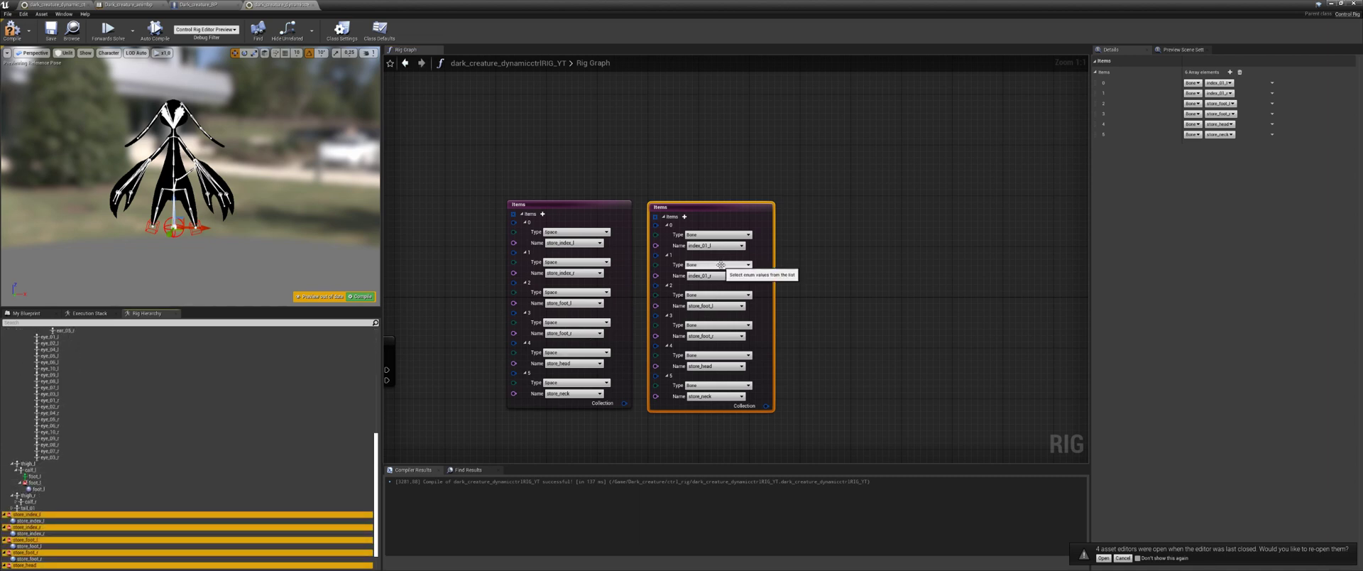
click(717, 294)
click(707, 299)
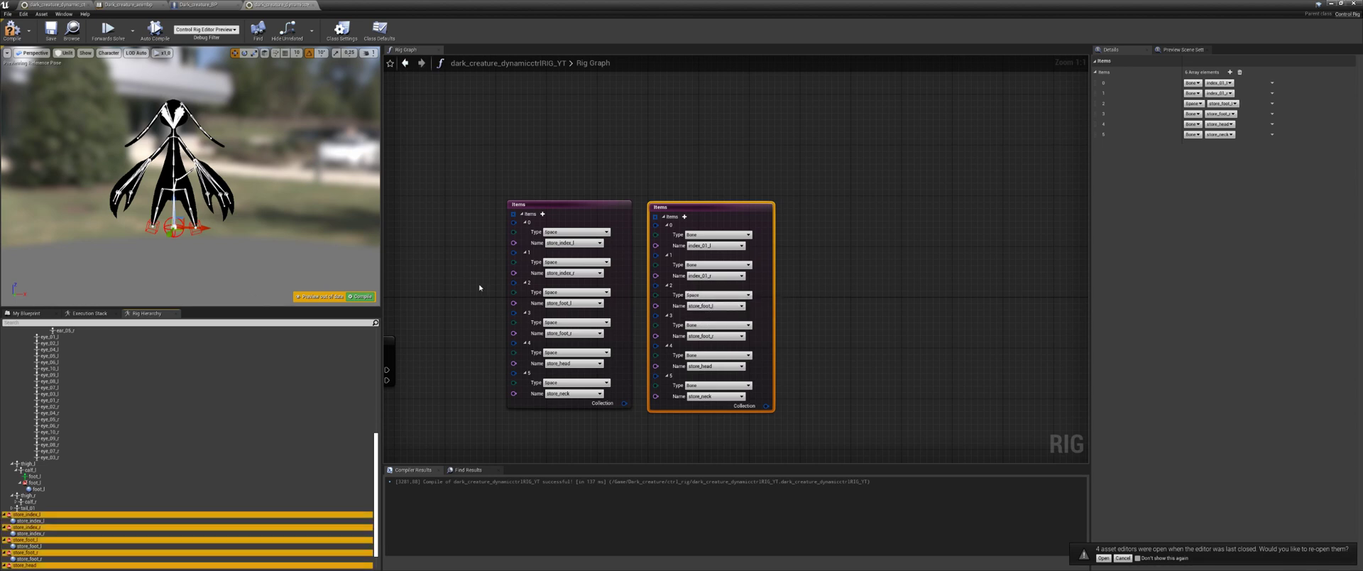
click(715, 305)
text(f)
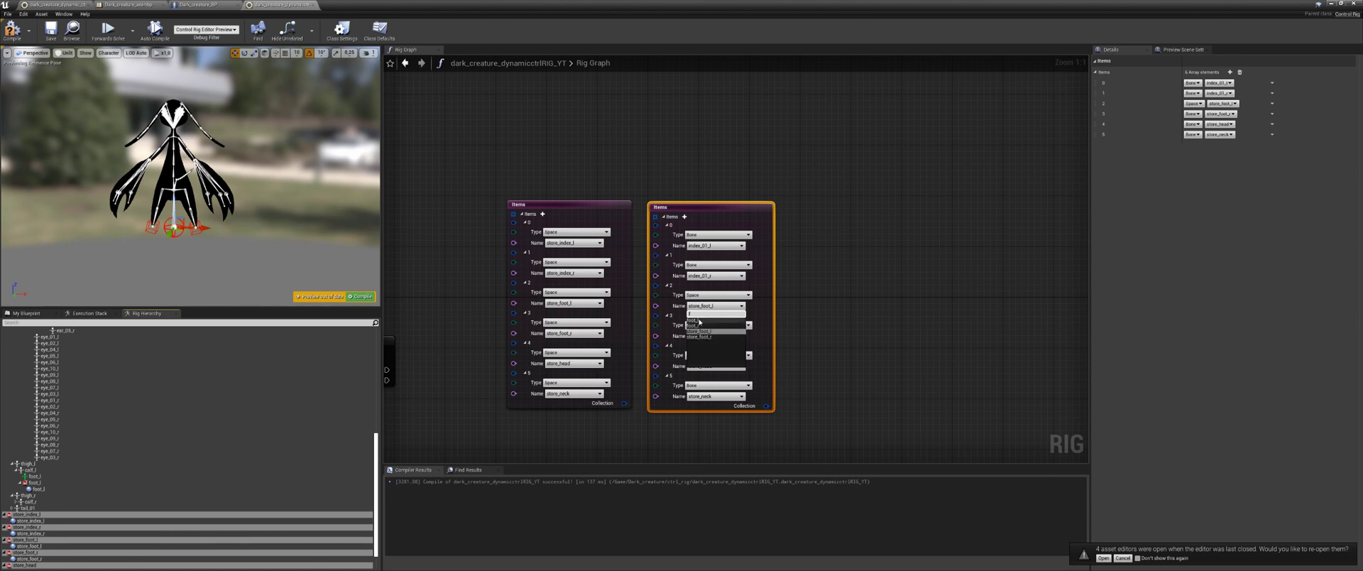
click(695, 320)
Set entry 3 of the duplicated Items node to type Space with the name foot_r.
click(709, 325)
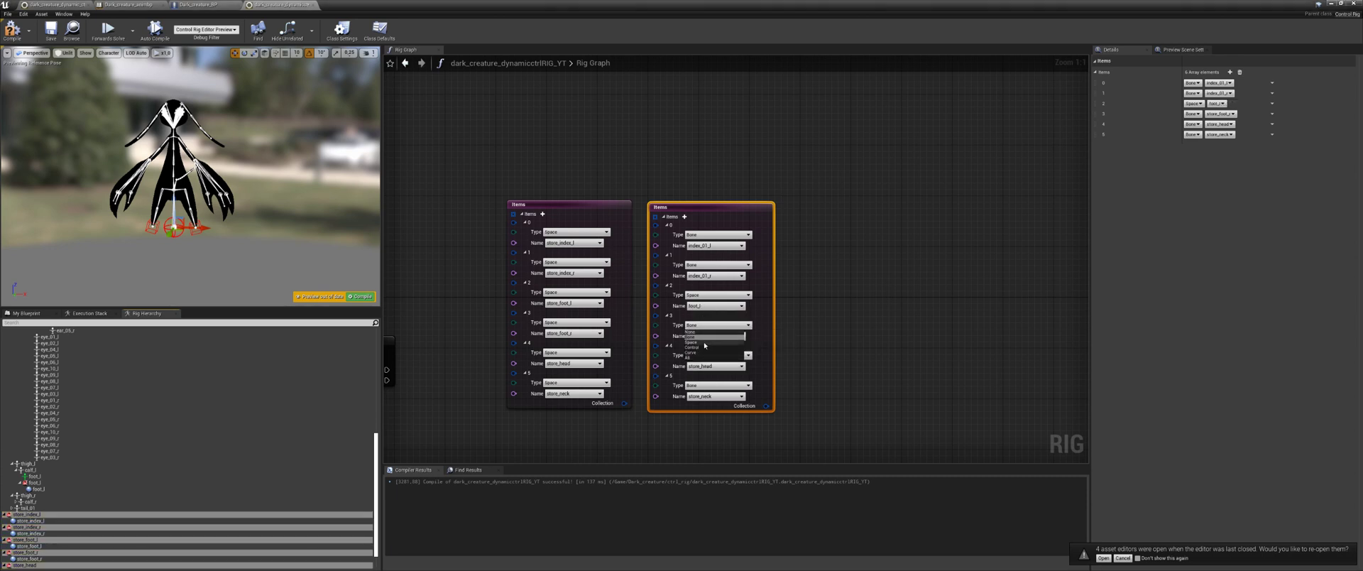
click(703, 342)
click(713, 336)
text(f)
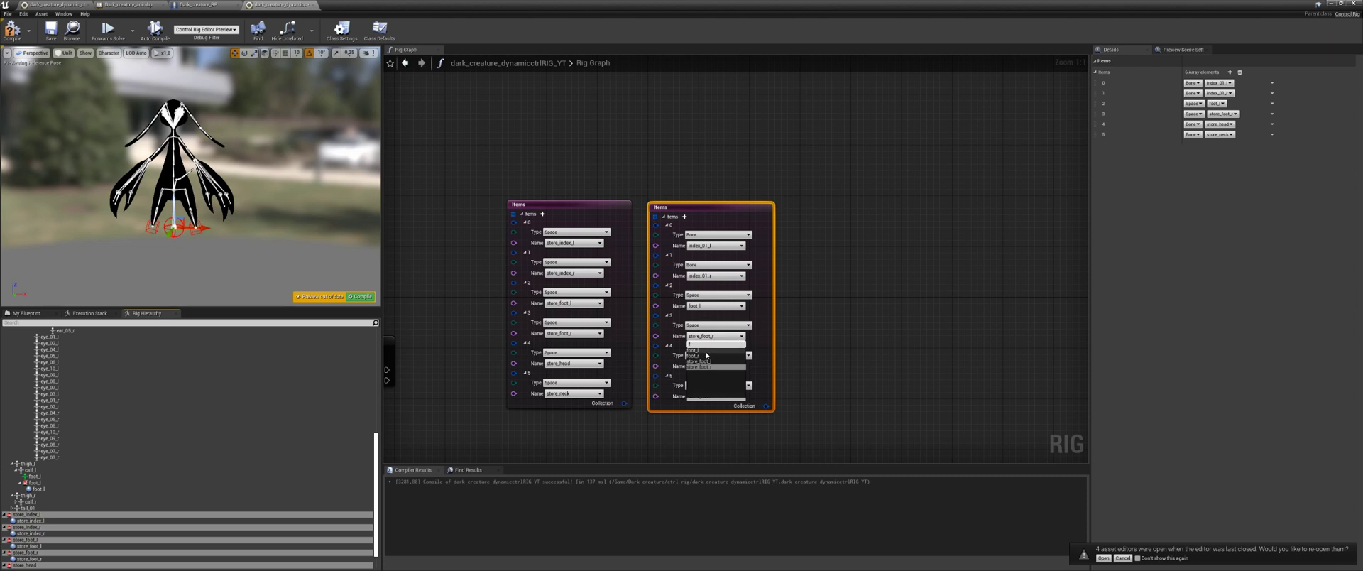
click(703, 356)
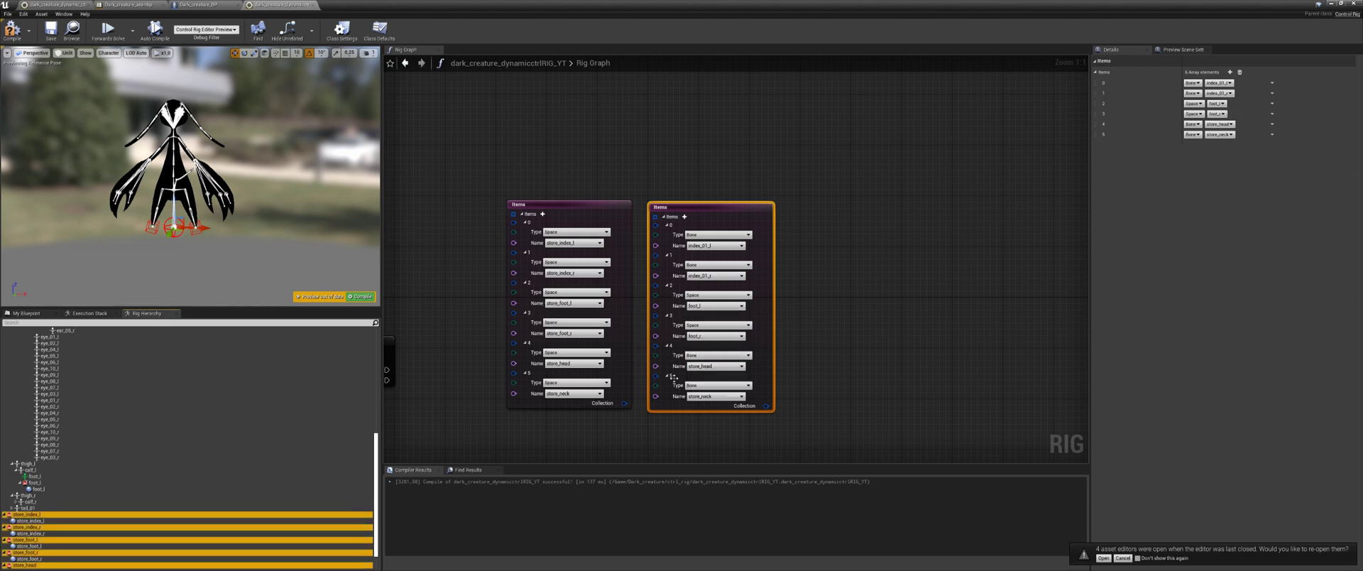
Set entry 4 of the duplicated Items node to type Bone with the name head.
right_drag(673, 378, 641, 352)
click(713, 330)
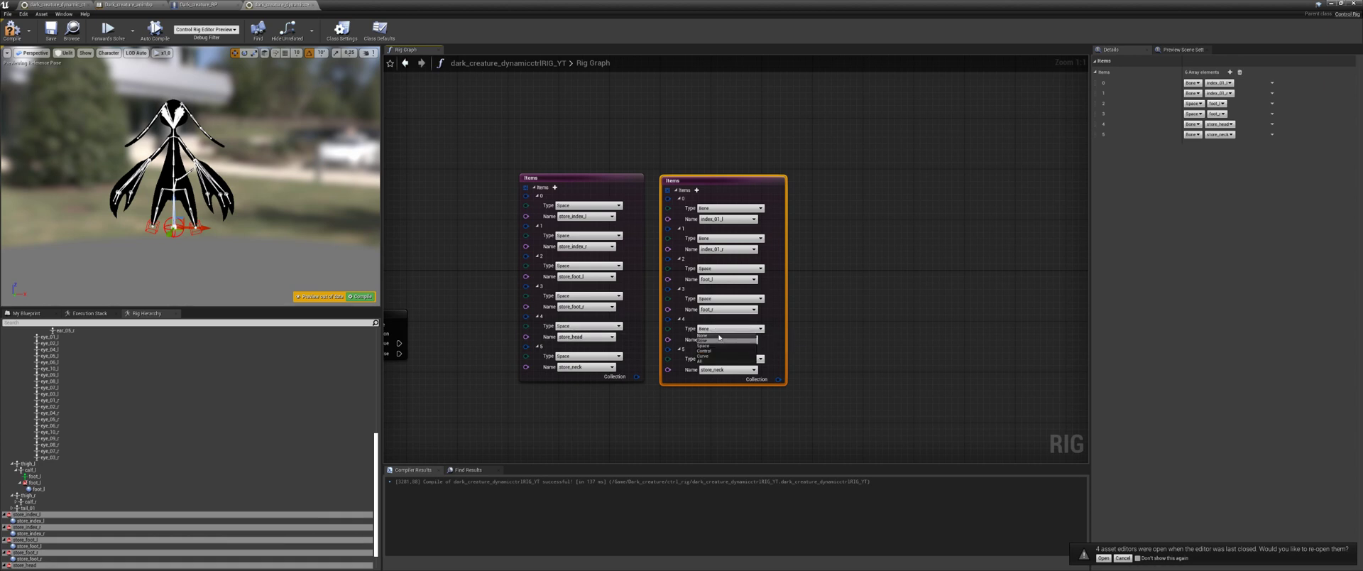
click(704, 341)
click(725, 339)
click(721, 426)
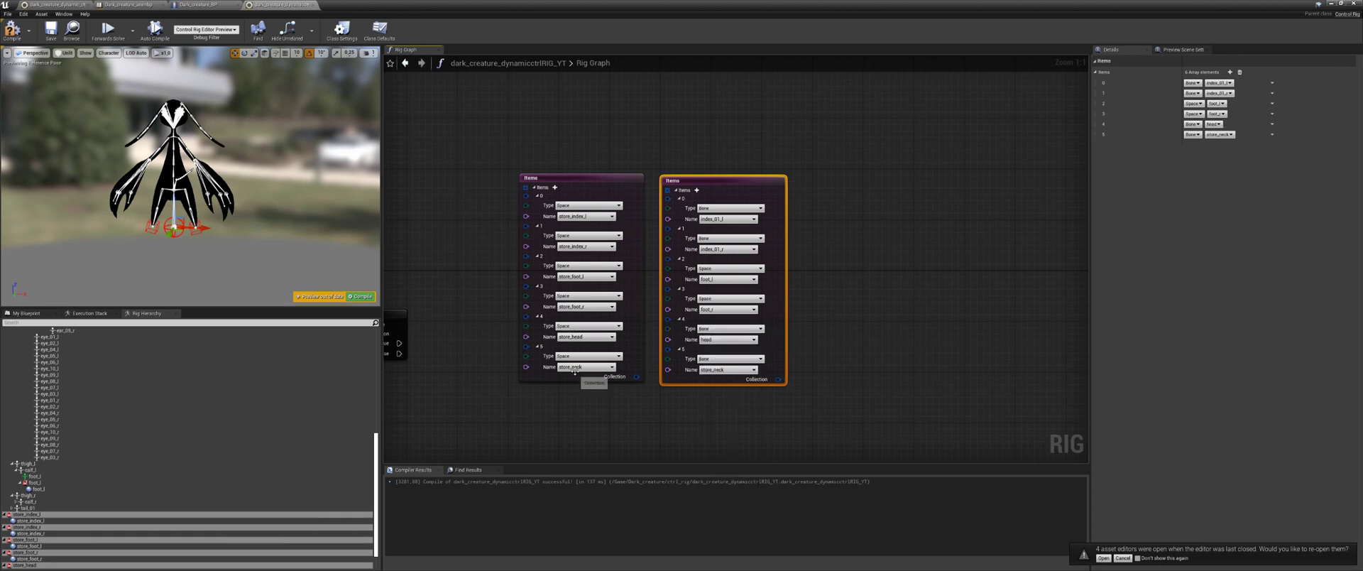
Set the bone name of entry 5 in the duplicated Items node to neck_01.
click(714, 370)
text(he)
key(BackSpace)
key(BackSpace)
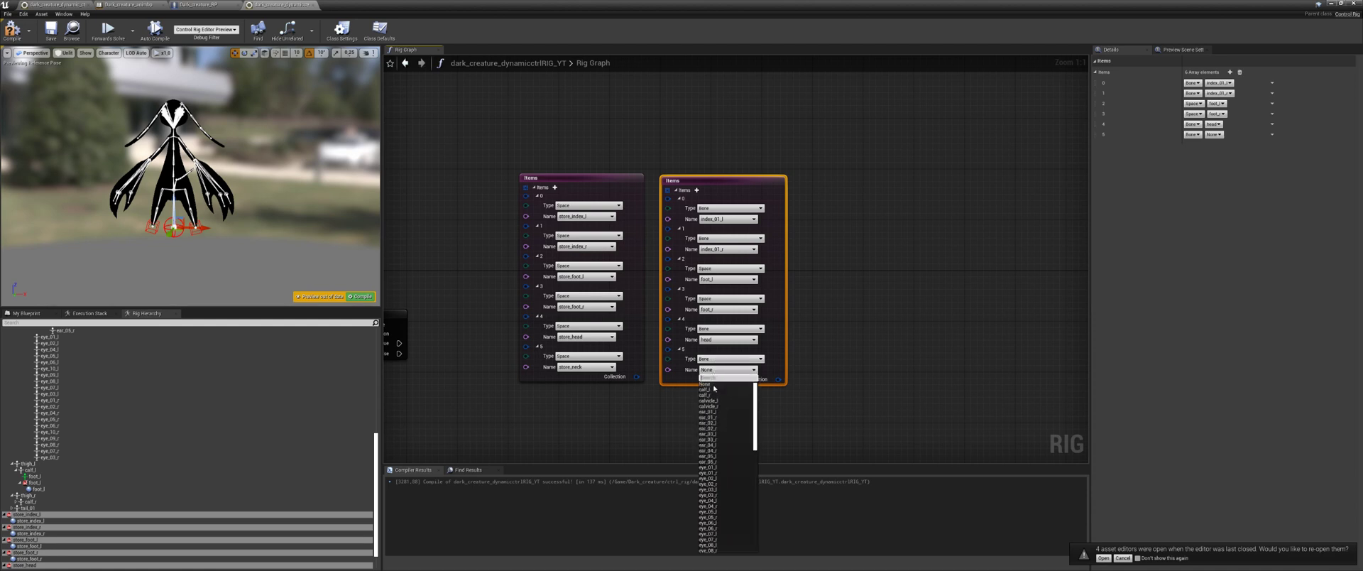
text(ne)
click(708, 399)
Add a For Each Item node executed from the Branch node and make room for it around the Items nodes.
scroll(703, 392, down, 2)
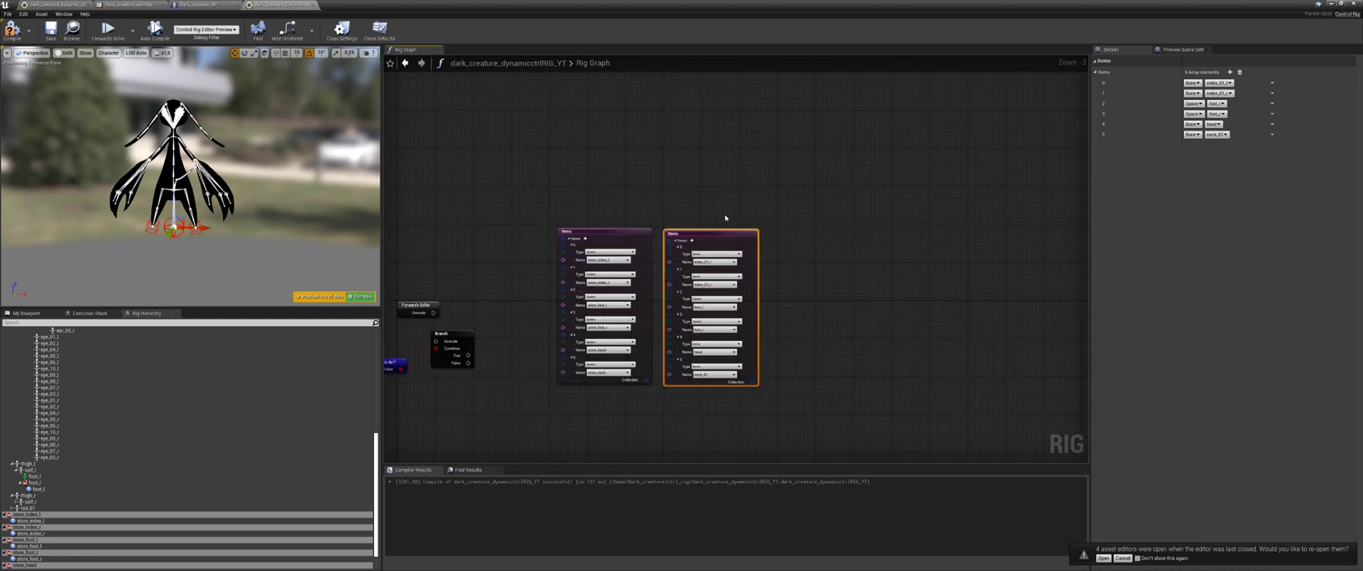
right_drag(739, 228, 773, 272)
drag(469, 354, 765, 200)
text(for)
key(Return)
drag(774, 290, 916, 280)
drag(661, 272, 734, 274)
Feed the store spaces' Items collection into the For Each Item node and reposition the duplicated Items node.
scroll(724, 303, up, 2)
right_drag(779, 335, 719, 283)
drag(703, 415, 725, 139)
drag(670, 223, 657, 216)
right_drag(734, 233, 661, 240)
drag(832, 222, 756, 278)
Add an Item At Index node and place it beside the For Each Item node.
drag(699, 154, 783, 204)
text(at inde)
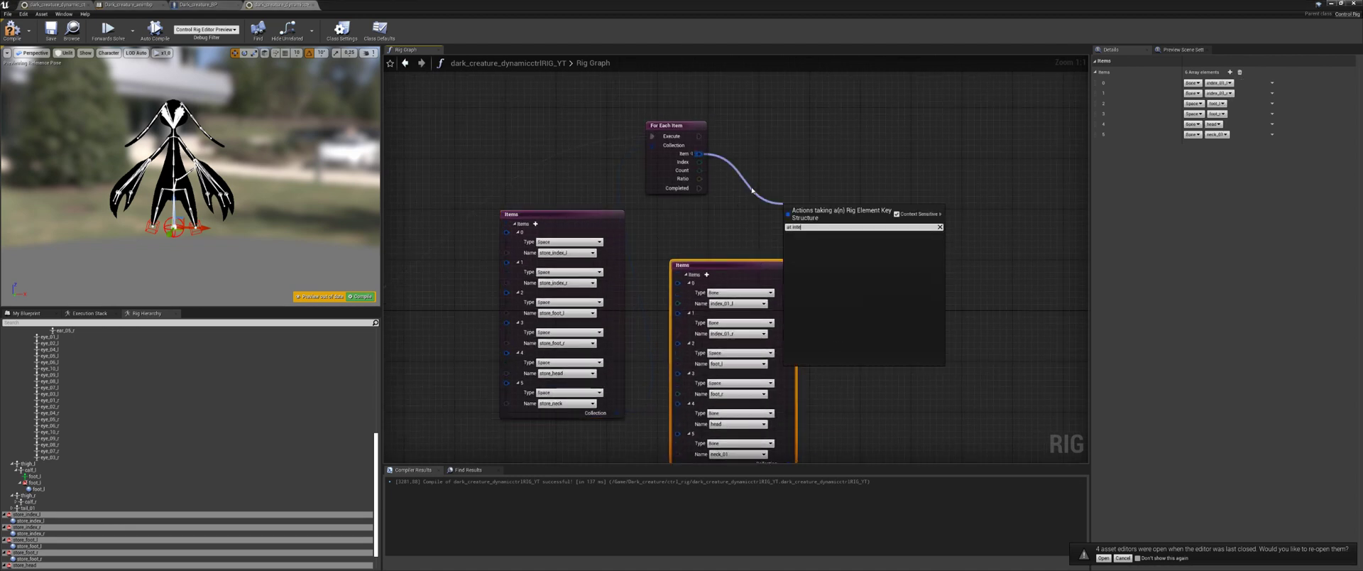
right_click(771, 181)
text(at ind)
key(Return)
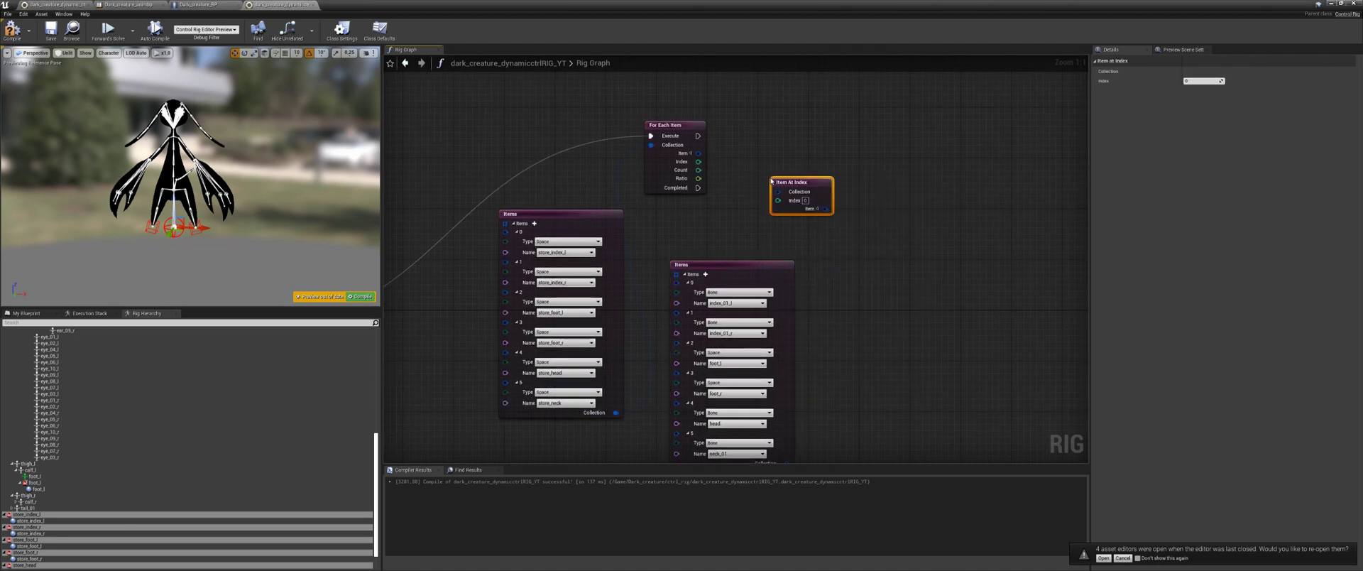
right_drag(758, 177, 718, 142)
drag(749, 147, 761, 172)
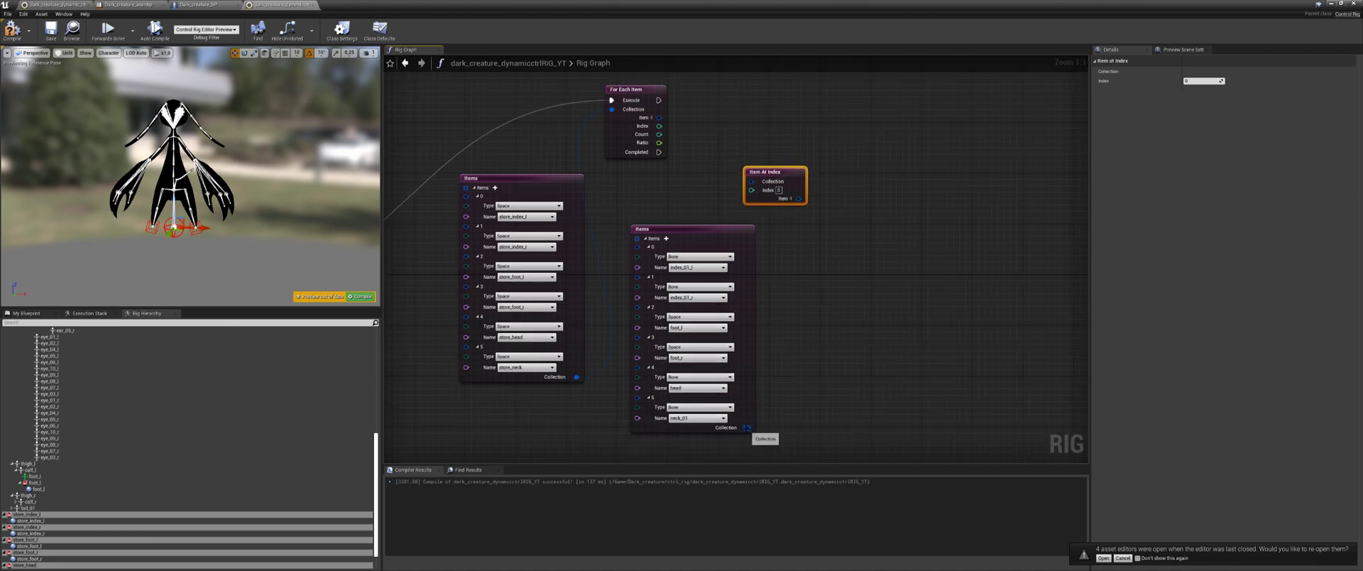
Connect the duplicated Items collection and the For Each Item index to Item At Index, and reposition the store spaces' Items node.
drag(746, 428, 751, 181)
drag(658, 126, 745, 184)
right_drag(699, 146, 757, 192)
right_drag(657, 242, 617, 179)
drag(586, 166, 611, 212)
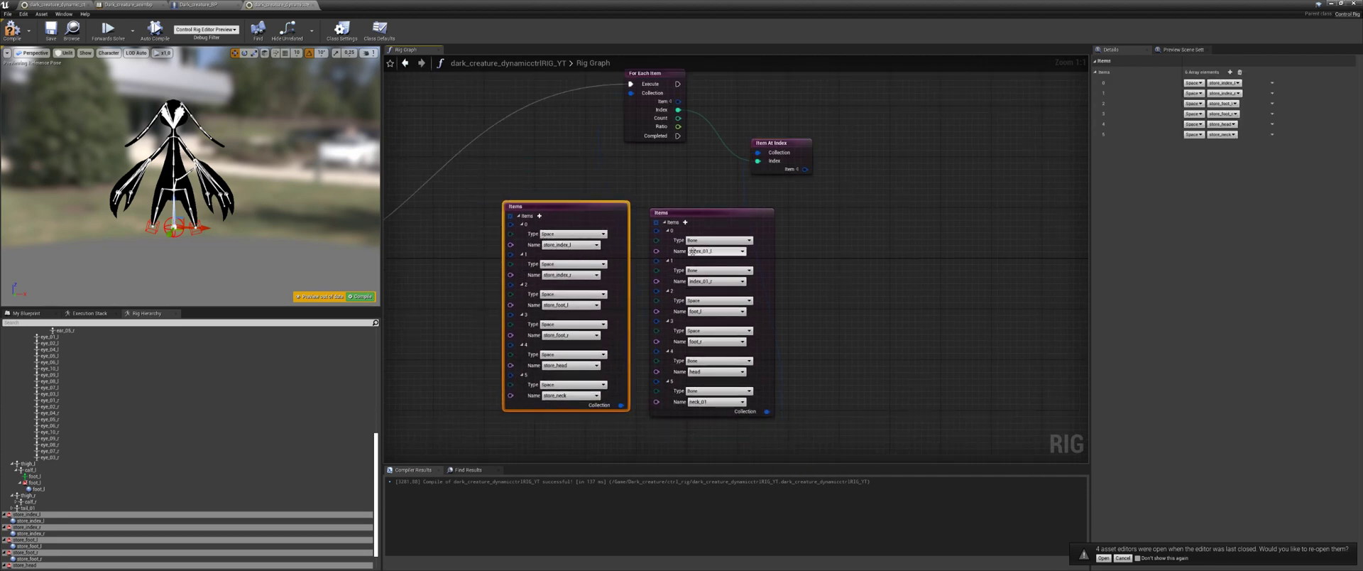
right_drag(763, 252, 700, 205)
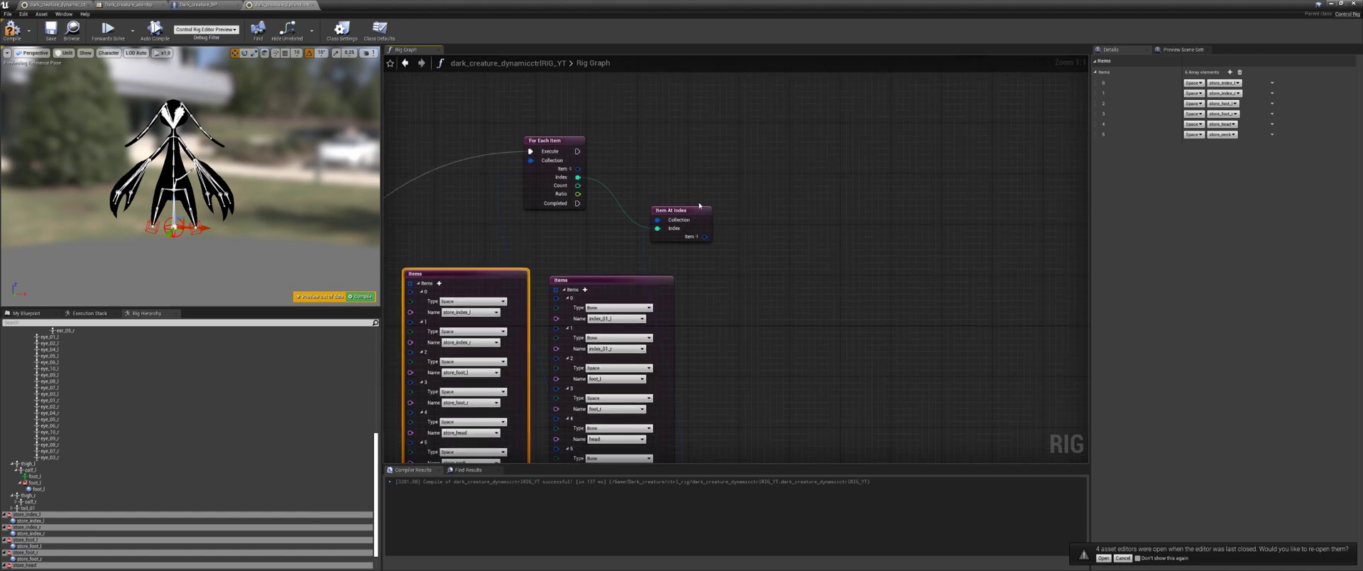
Add a Set Transform node and run it from the For Each Item node's per-item Execute output.
right_click(819, 232)
text(set trans)
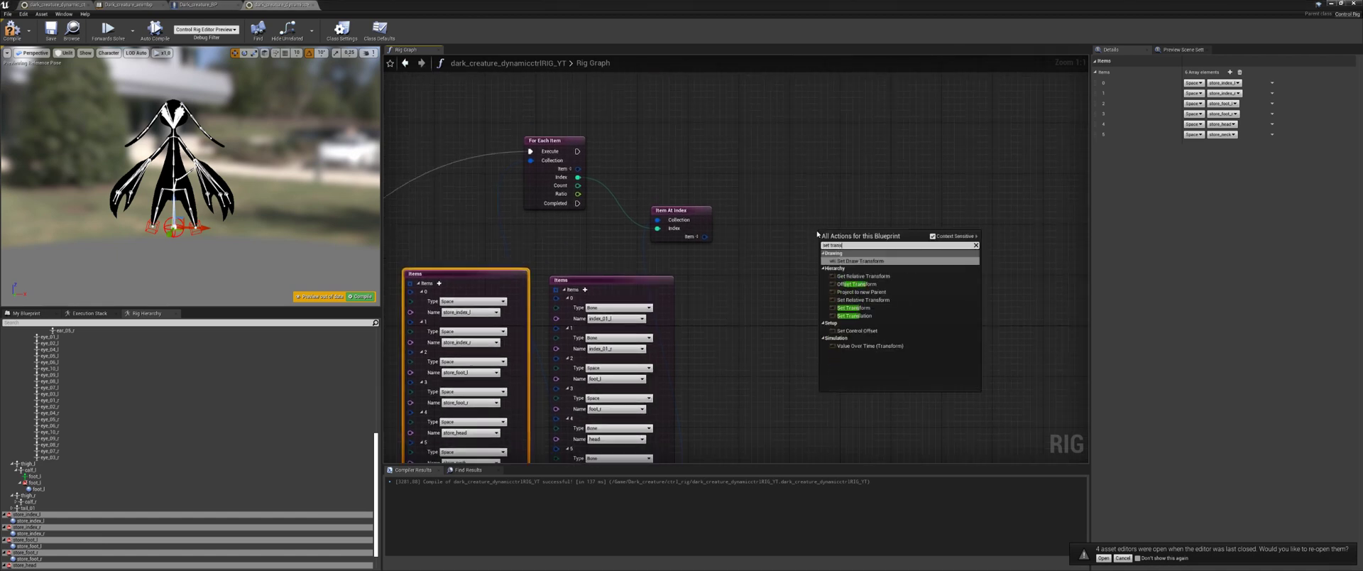
text(for)
key(Down)
key(Down)
key(Down)
key(Down)
key(Down)
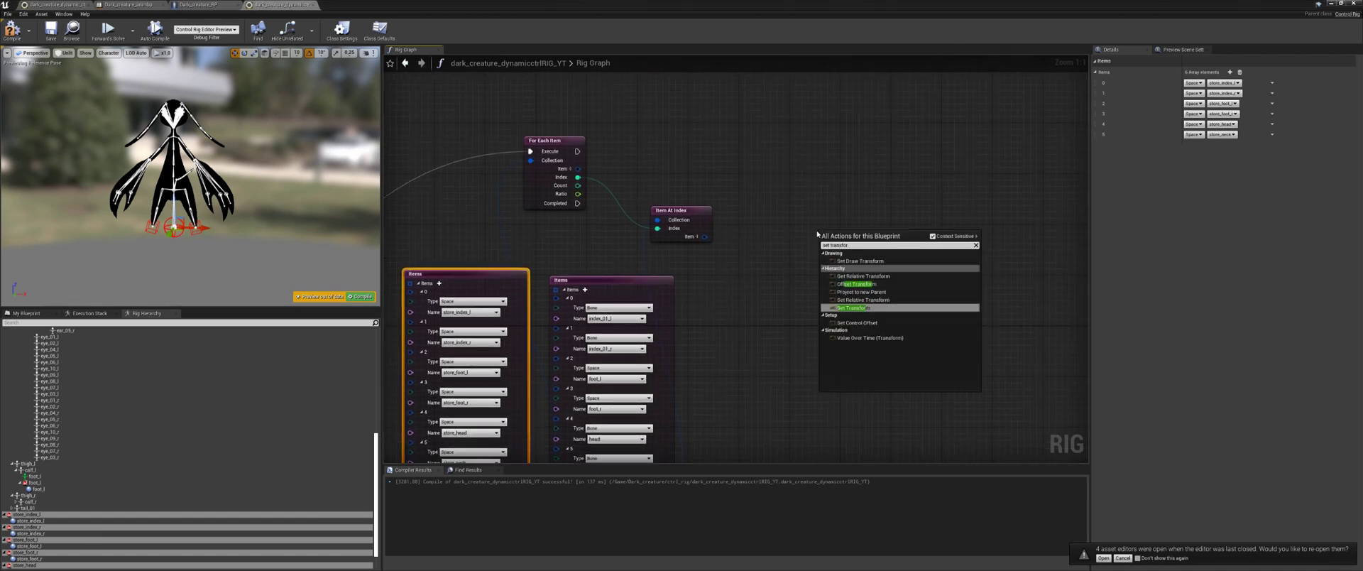
key(Return)
drag(886, 247, 873, 158)
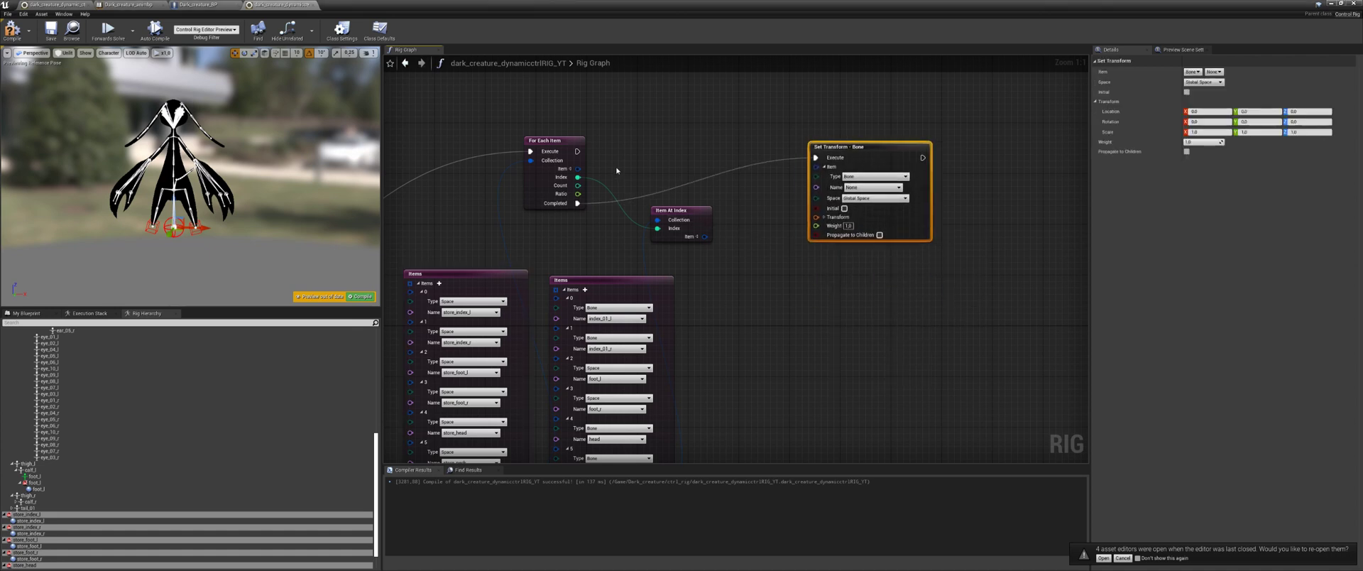
drag(577, 152, 835, 145)
Add a Get Transform node below Set Transform and feed its transform into the Set Transform node.
right_drag(838, 254, 795, 238)
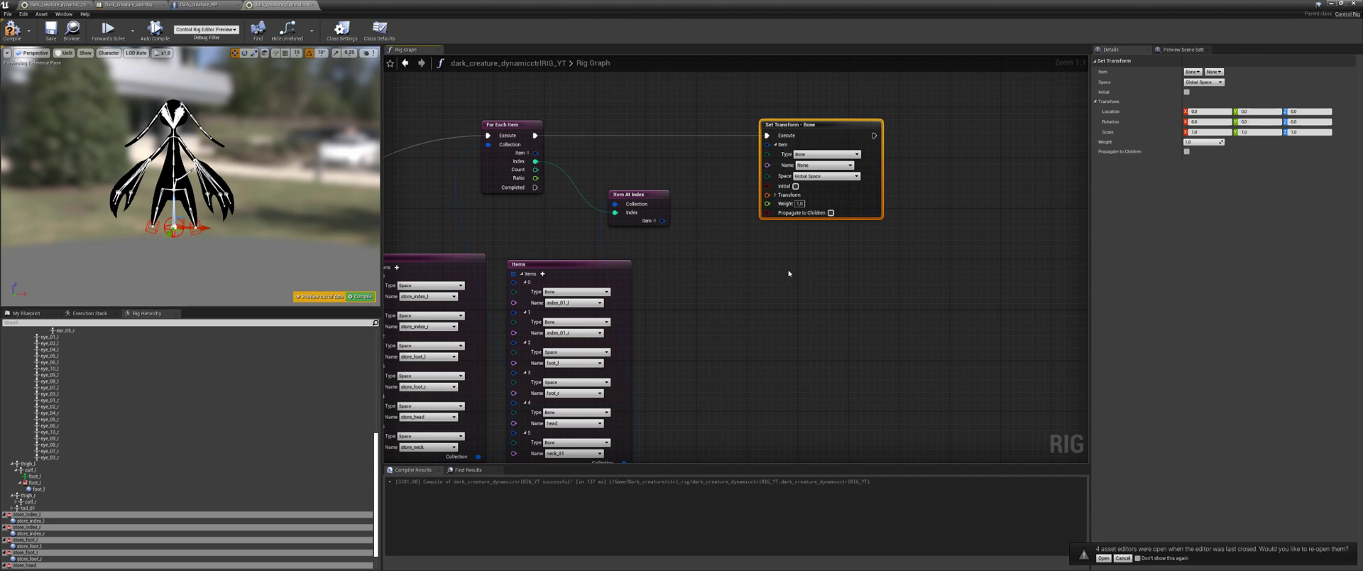
right_click(794, 309)
text(get trans)
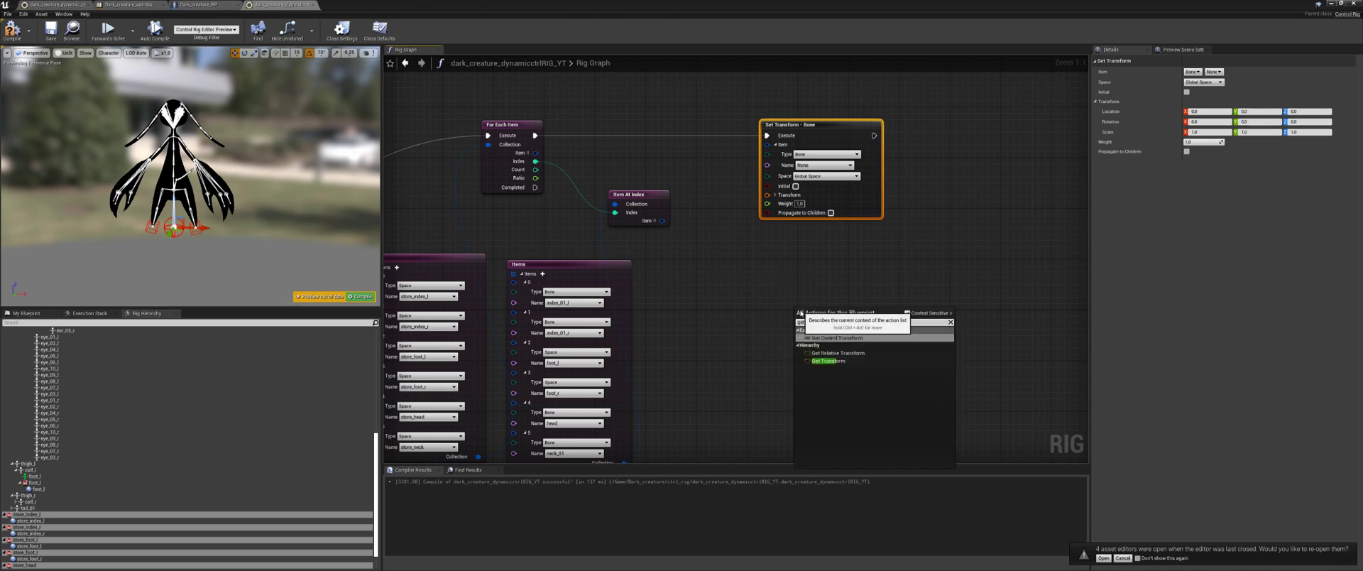
click(828, 360)
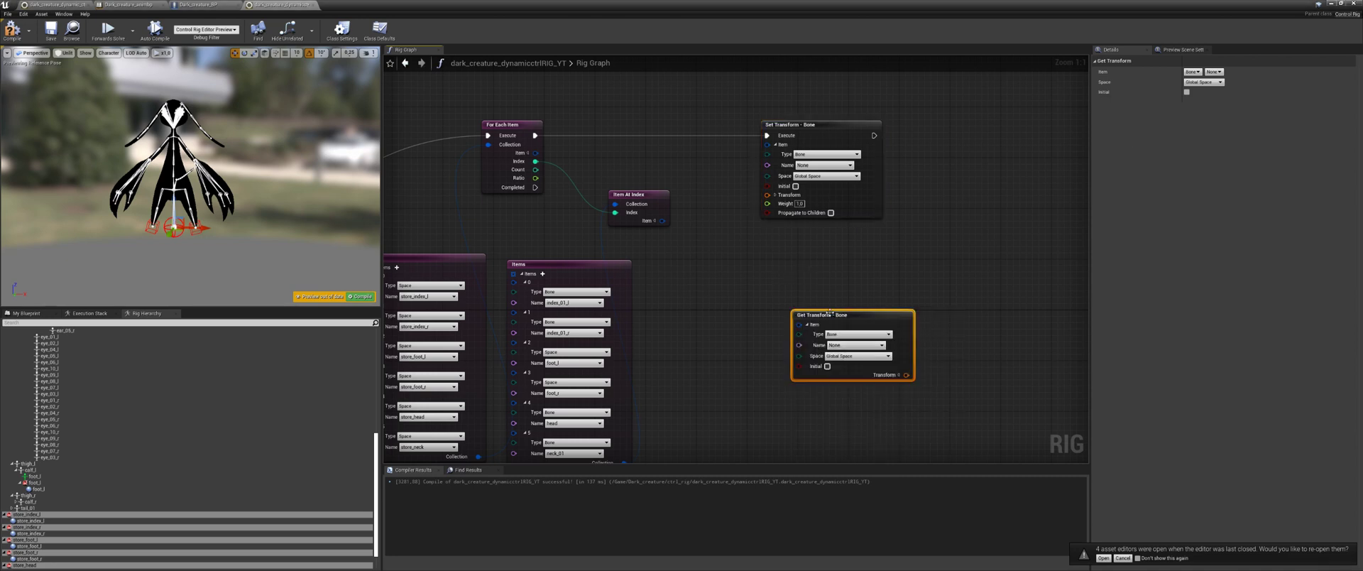
drag(834, 319, 819, 261)
drag(893, 318, 766, 197)
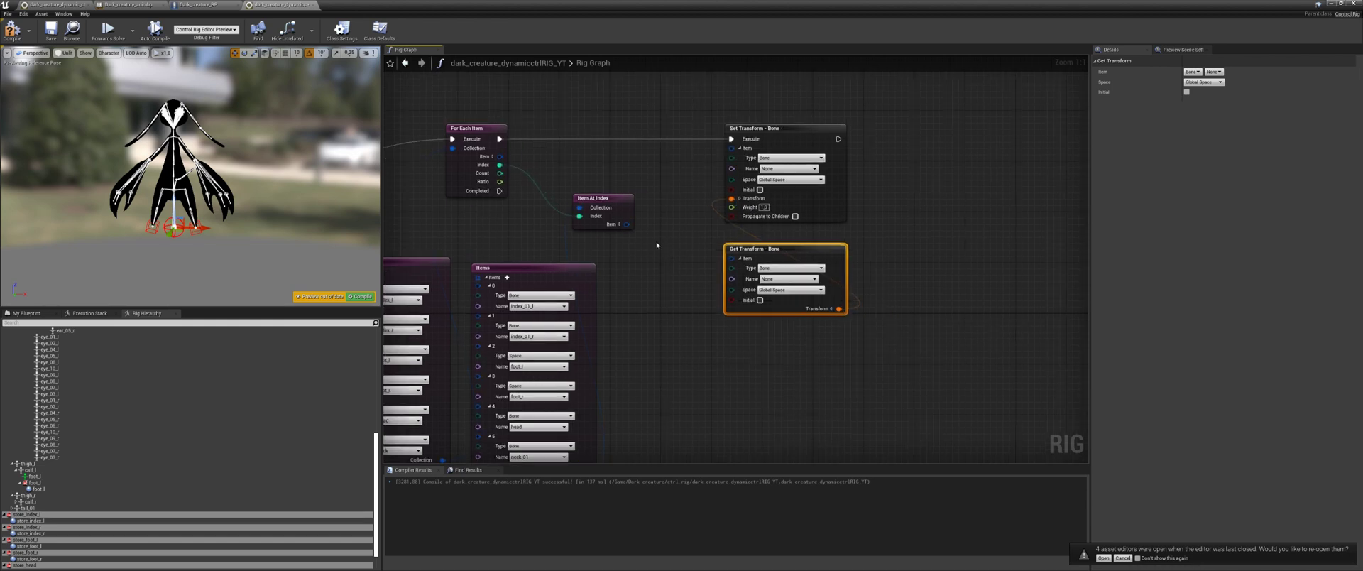
Connect the Item At Index item to Get Transform and the For Each item to Set Transform.
right_drag(637, 242, 705, 234)
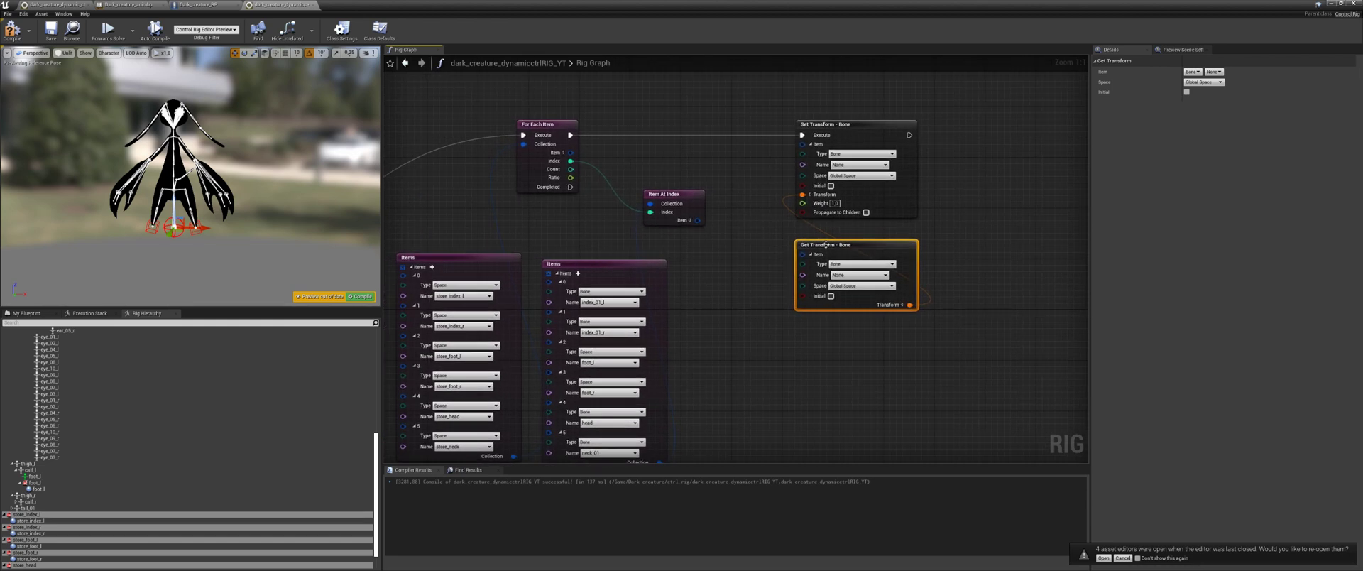
right_drag(702, 316, 786, 292)
click(728, 248)
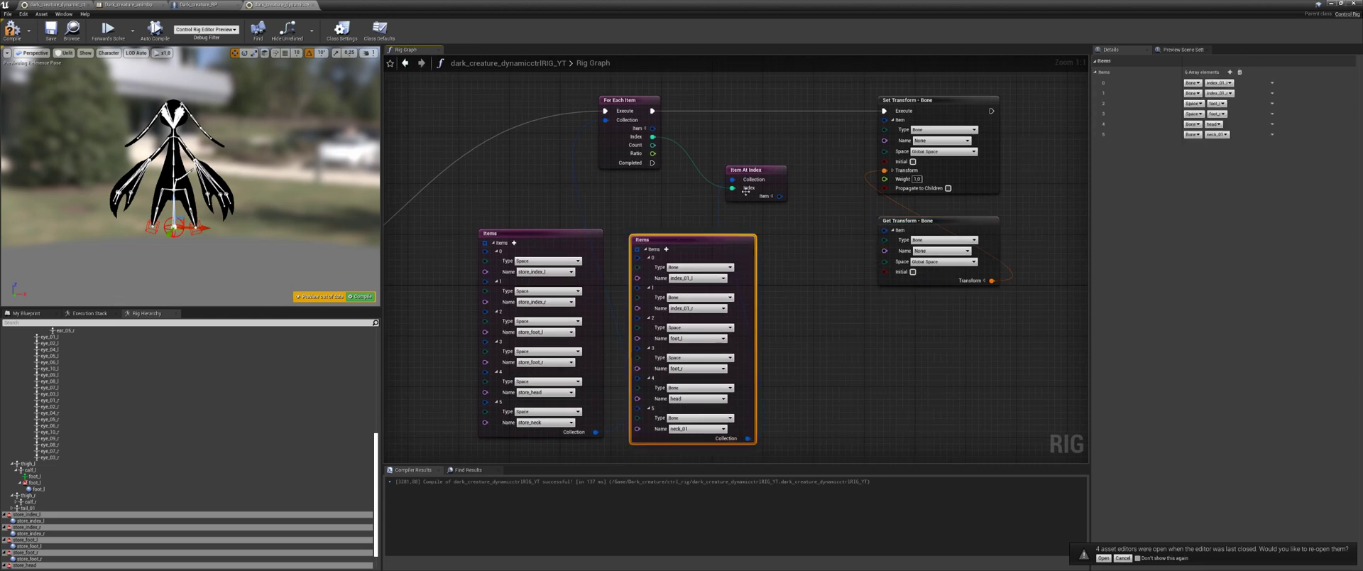
drag(744, 179, 884, 231)
right_drag(845, 237, 834, 259)
drag(523, 253, 515, 246)
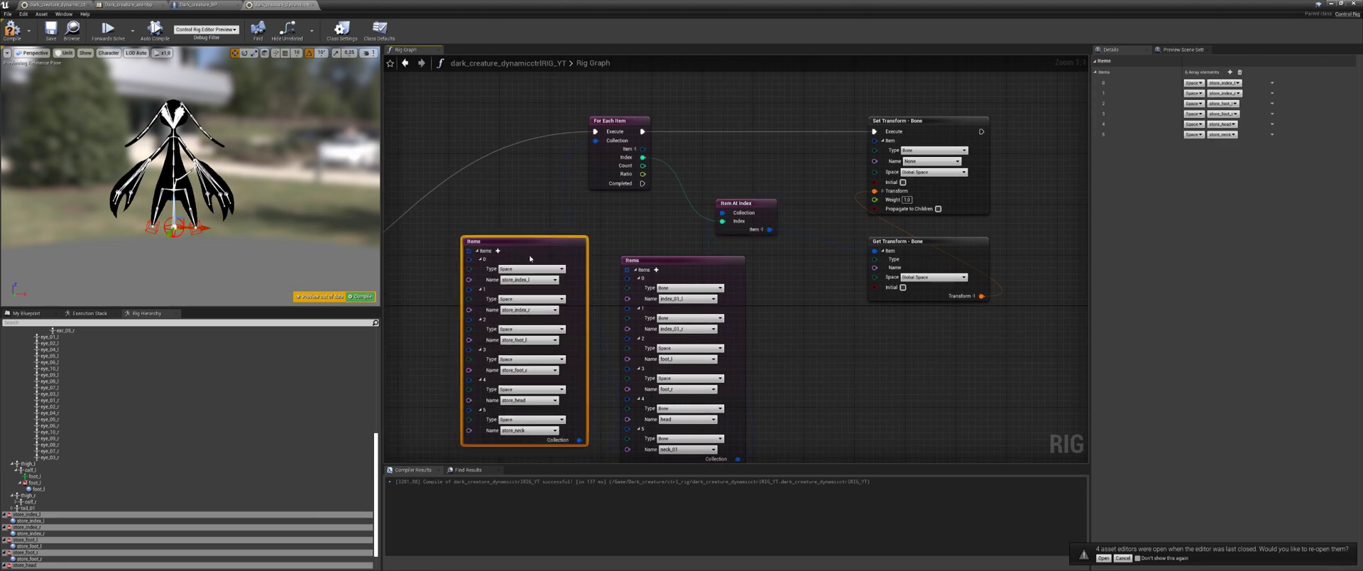
click(677, 261)
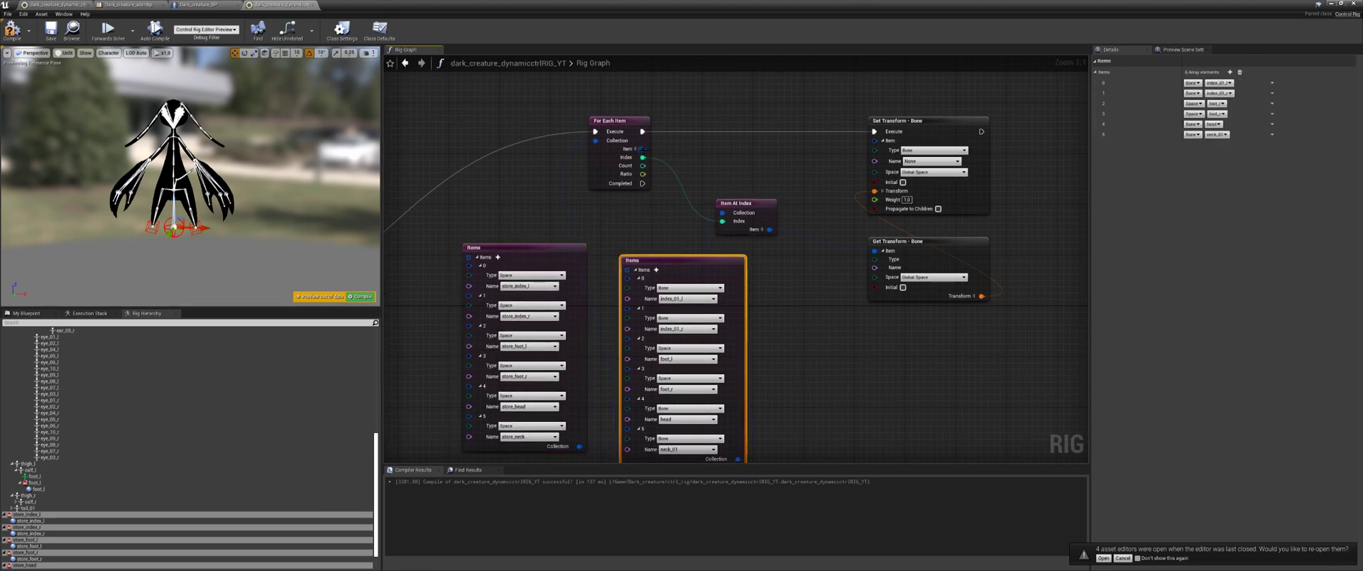
drag(641, 148, 875, 142)
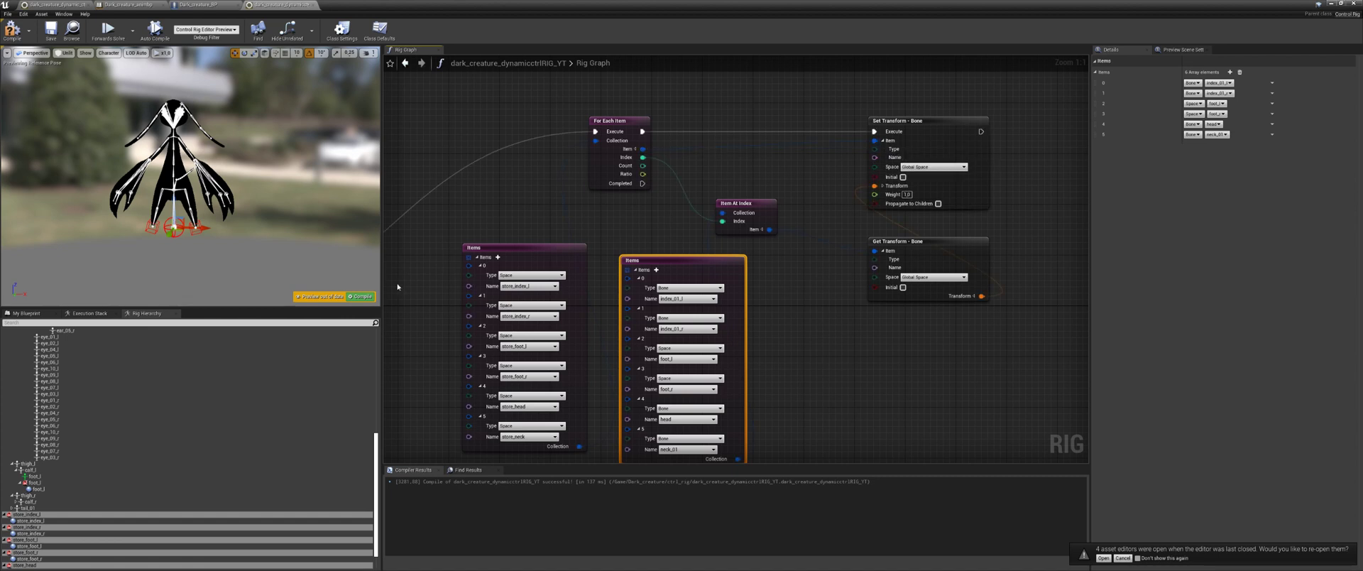
Compile the rig and inspect the store controls on the creature in the preview.
click(358, 297)
mouse_move(292, 204)
alt+mouse_down()
mouse_move(376, 202)
mouse_move(309, 200)
alt+mouse_up()
scroll(293, 203, up, 4)
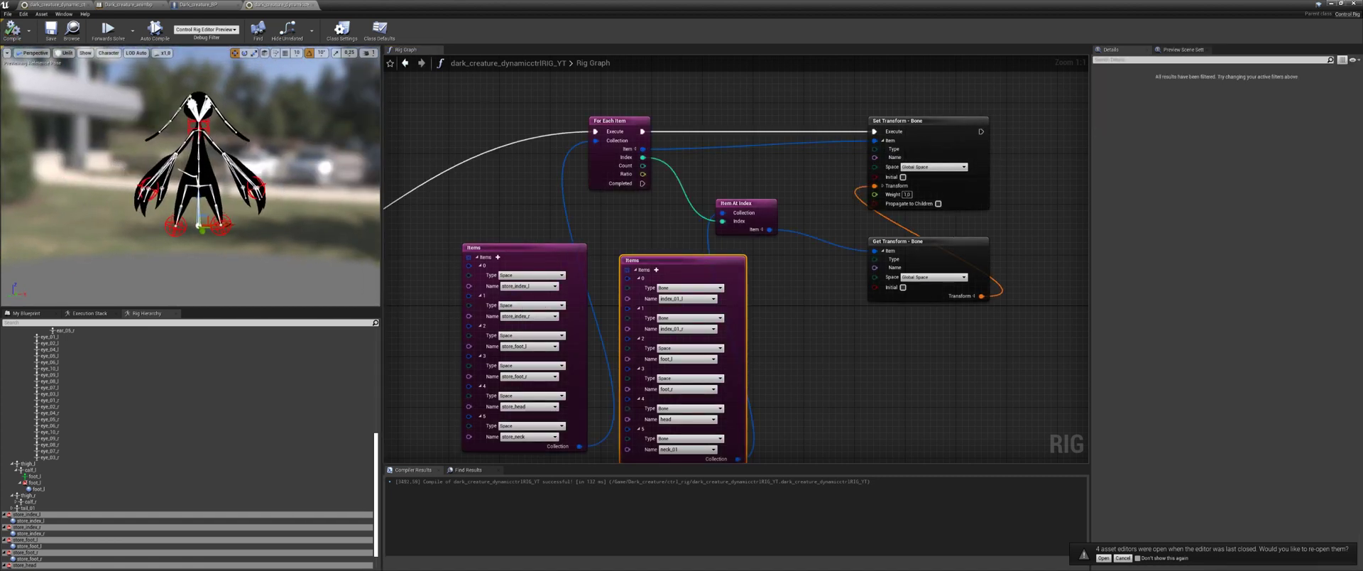
Reposition the store spaces' Items node so it sits level beside the duplicated Items node.
right_drag(475, 198, 536, 62)
drag(613, 117, 622, 137)
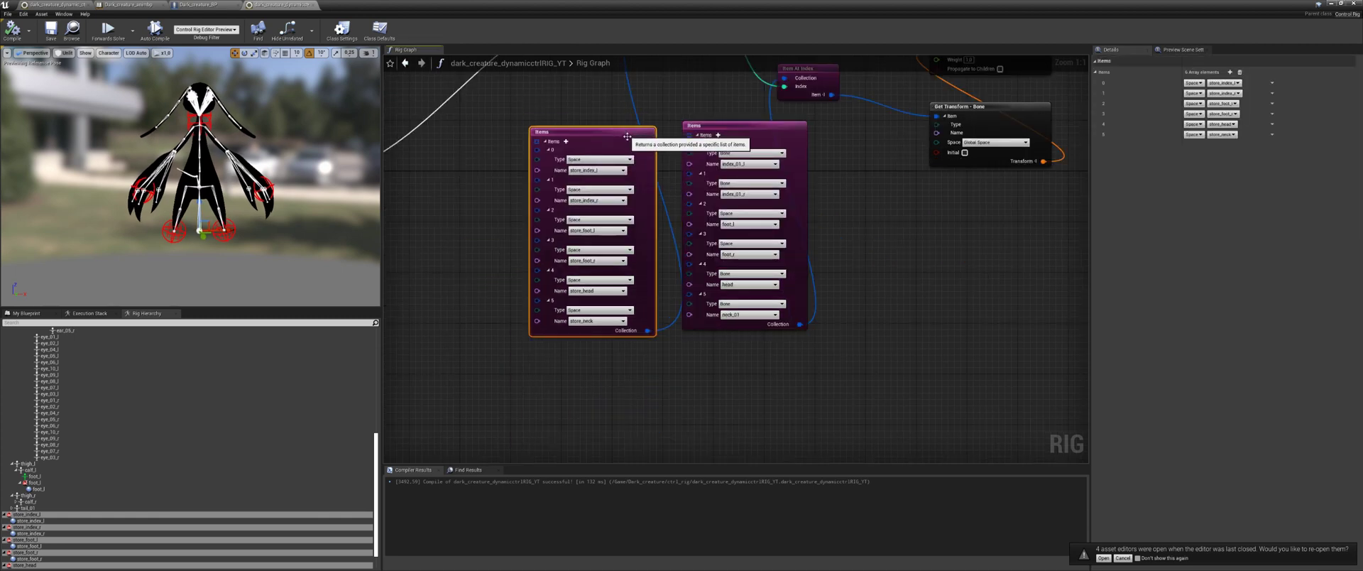
right_drag(624, 136, 604, 168)
drag(595, 174, 600, 164)
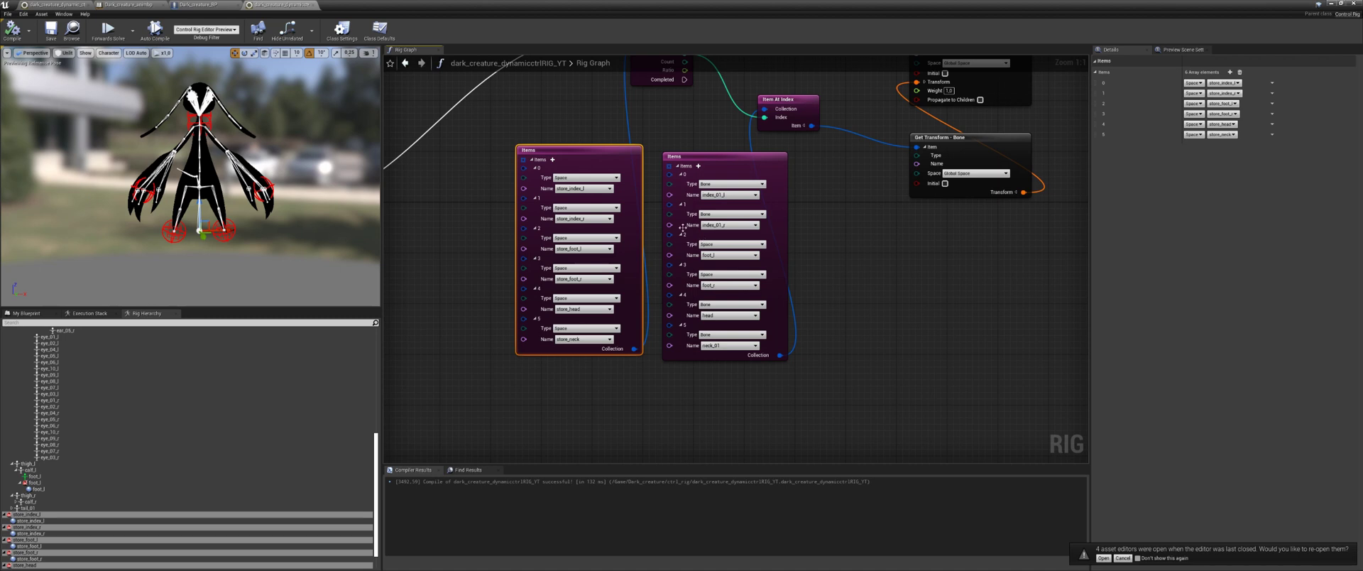
right_drag(744, 274, 737, 247)
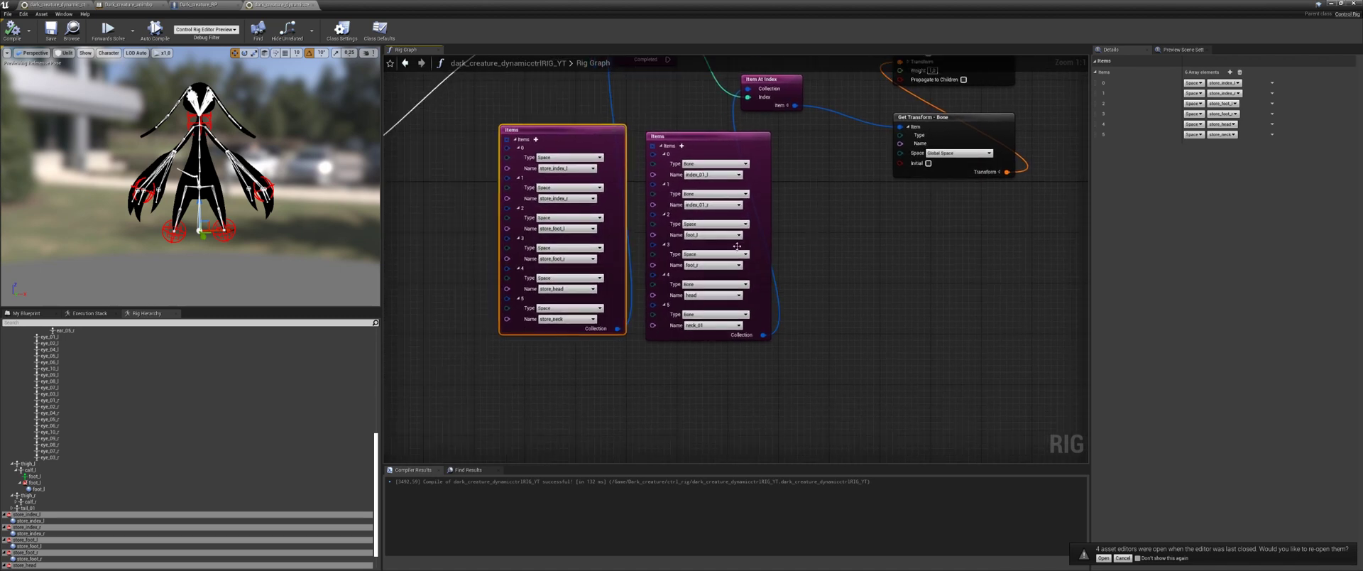
Find the foot_l space under the left calf in the rig hierarchy and examine its transform settings.
scroll(111, 415, up, 15)
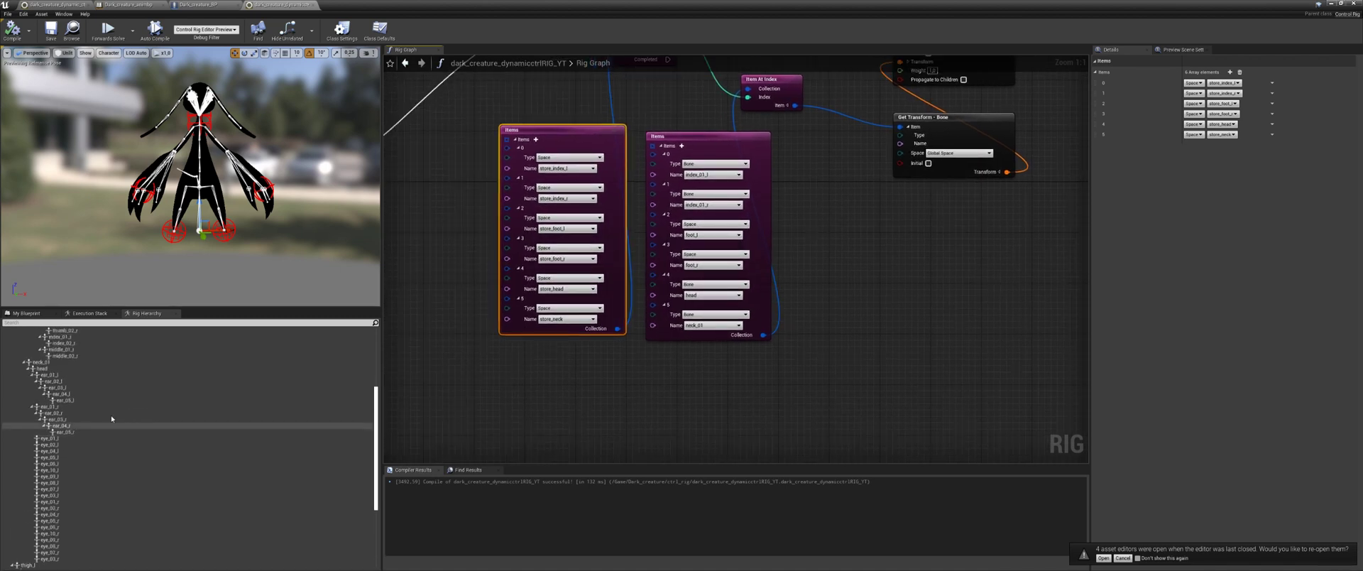
scroll(63, 408, down, 15)
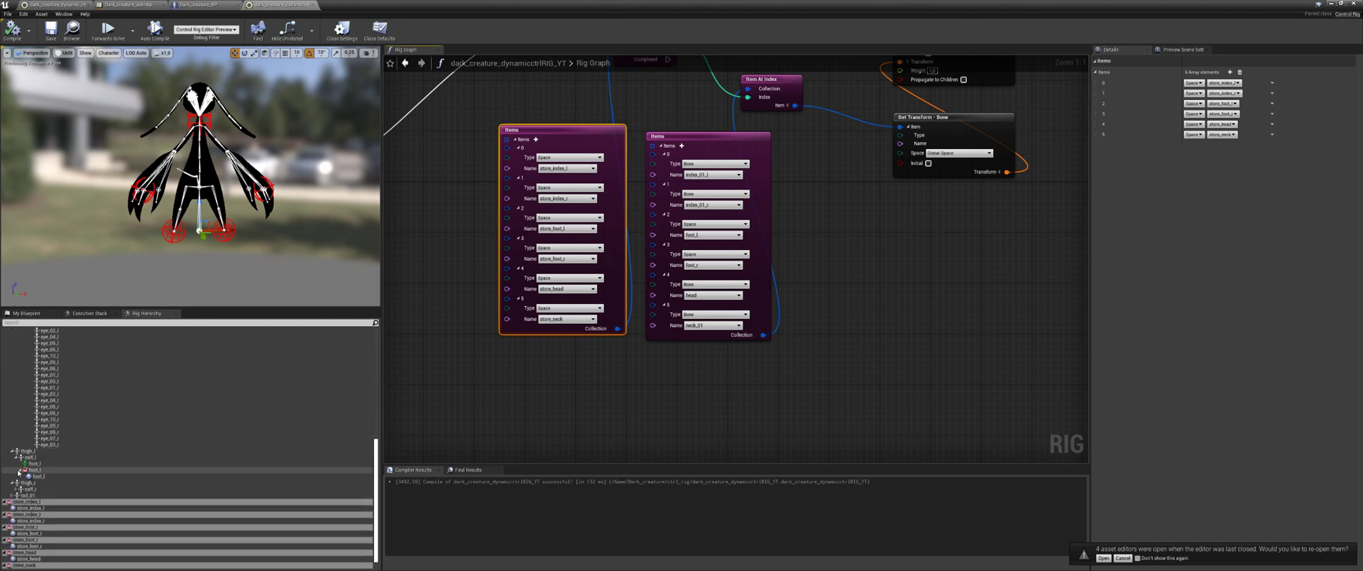
click(37, 472)
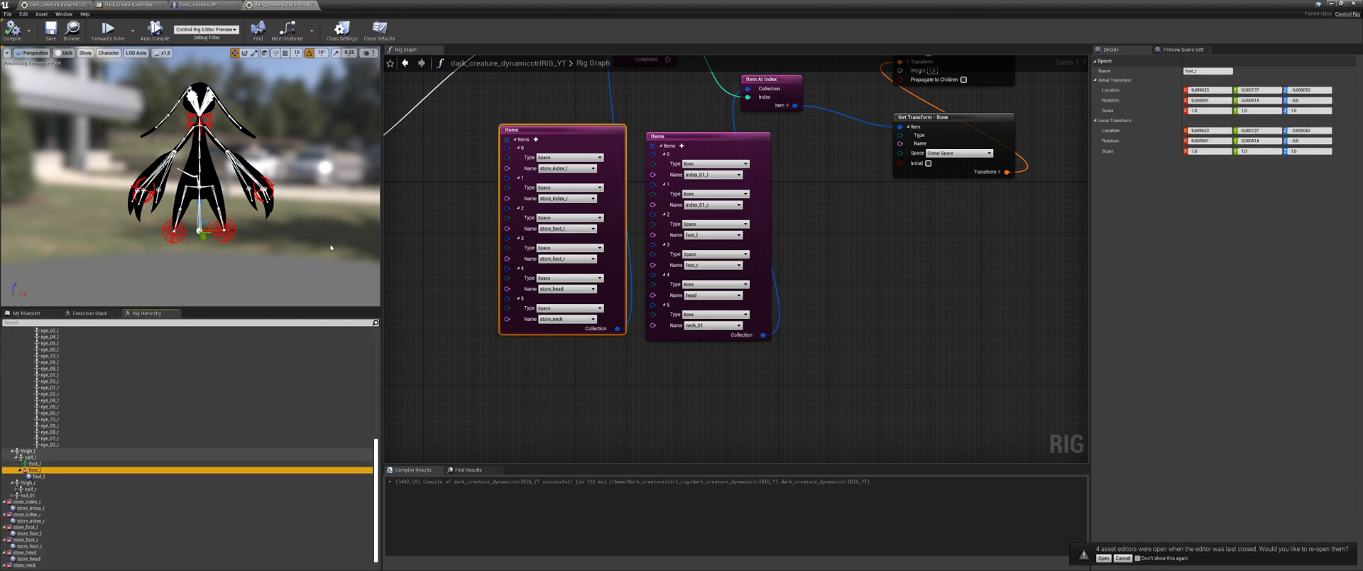
Align the duplicated Items node with the store spaces' Items node and move Item At Index closer to the transform nodes.
right_drag(714, 327, 634, 401)
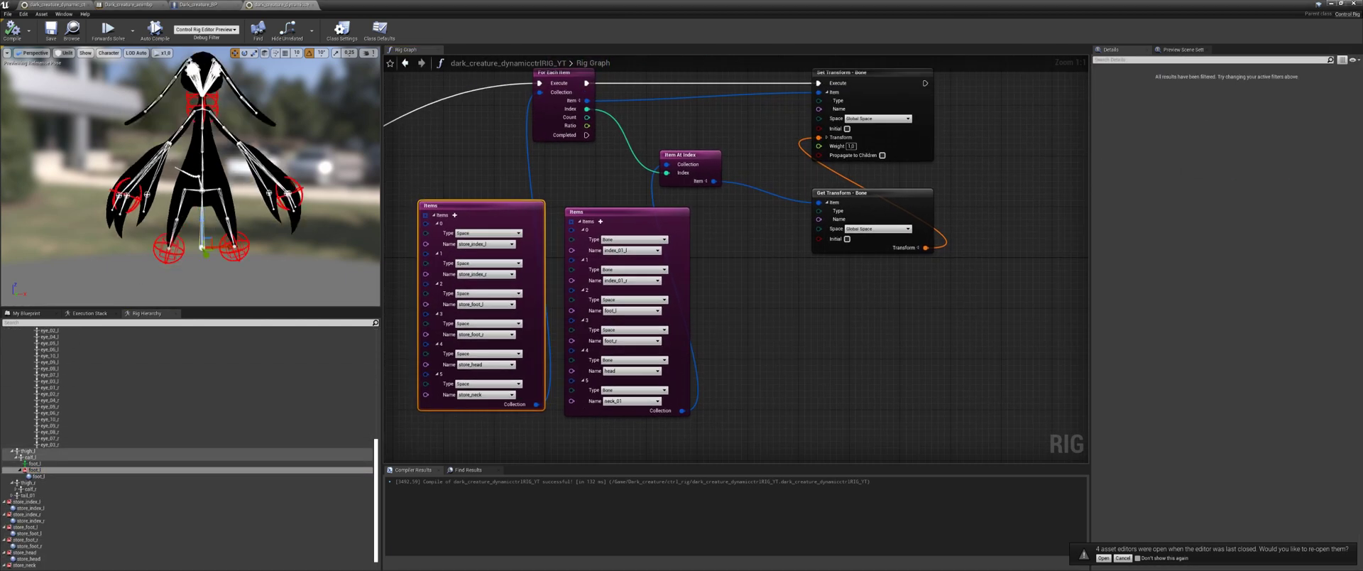
scroll(91, 440, up, 2)
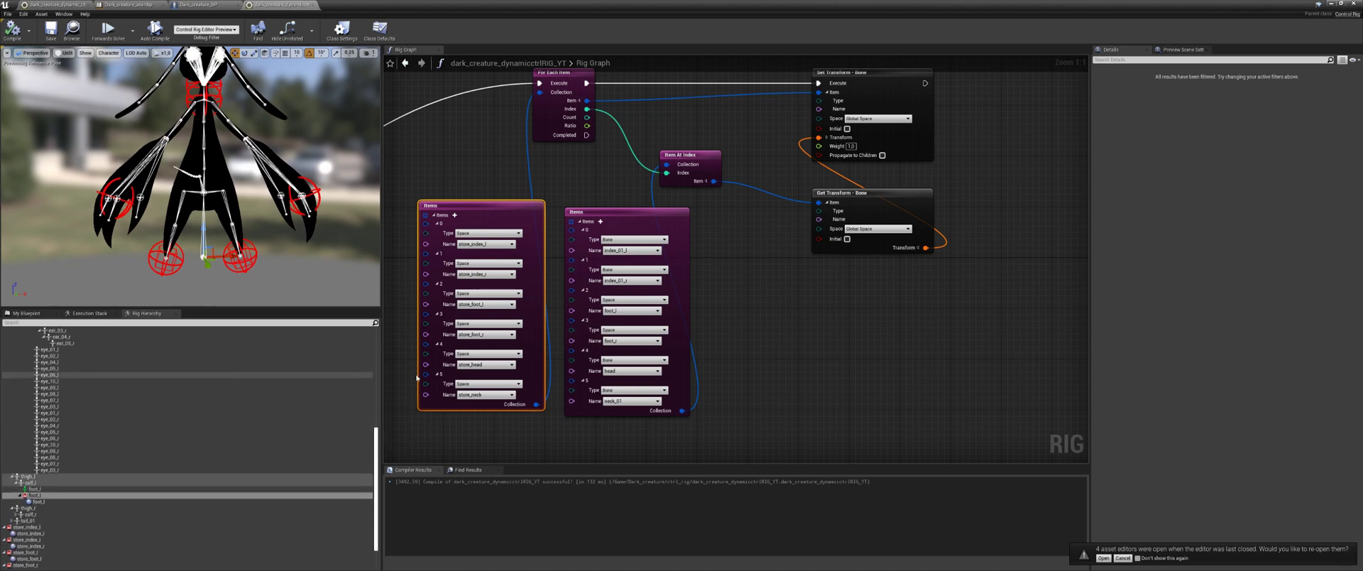
drag(648, 220, 647, 214)
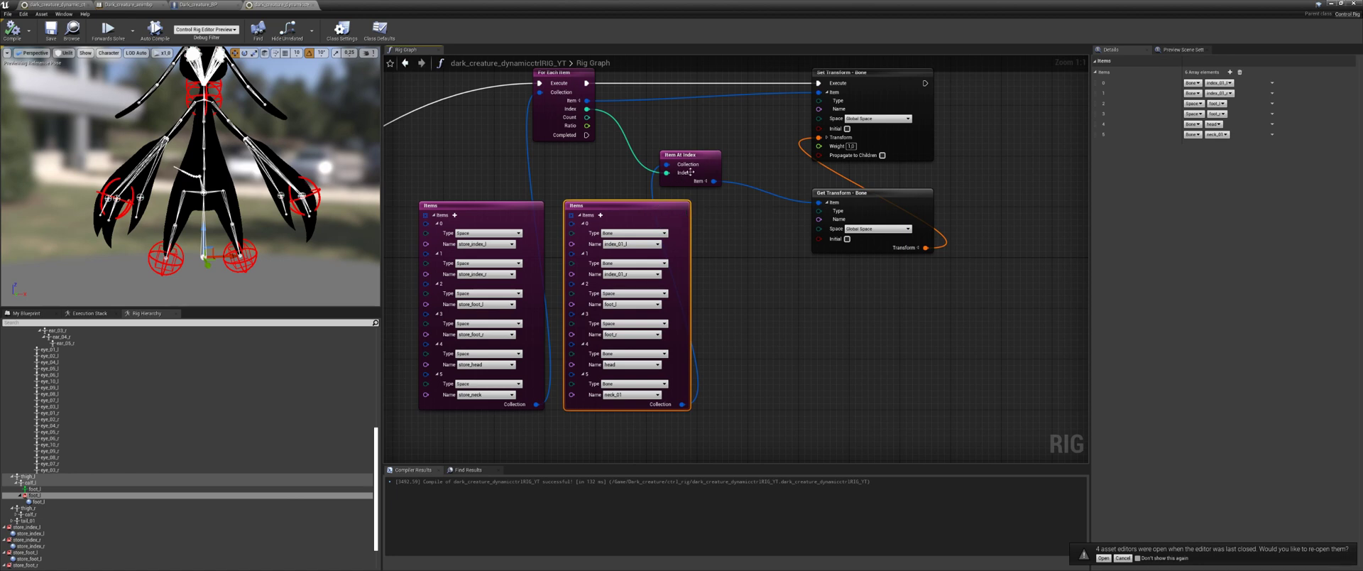
drag(698, 166, 729, 161)
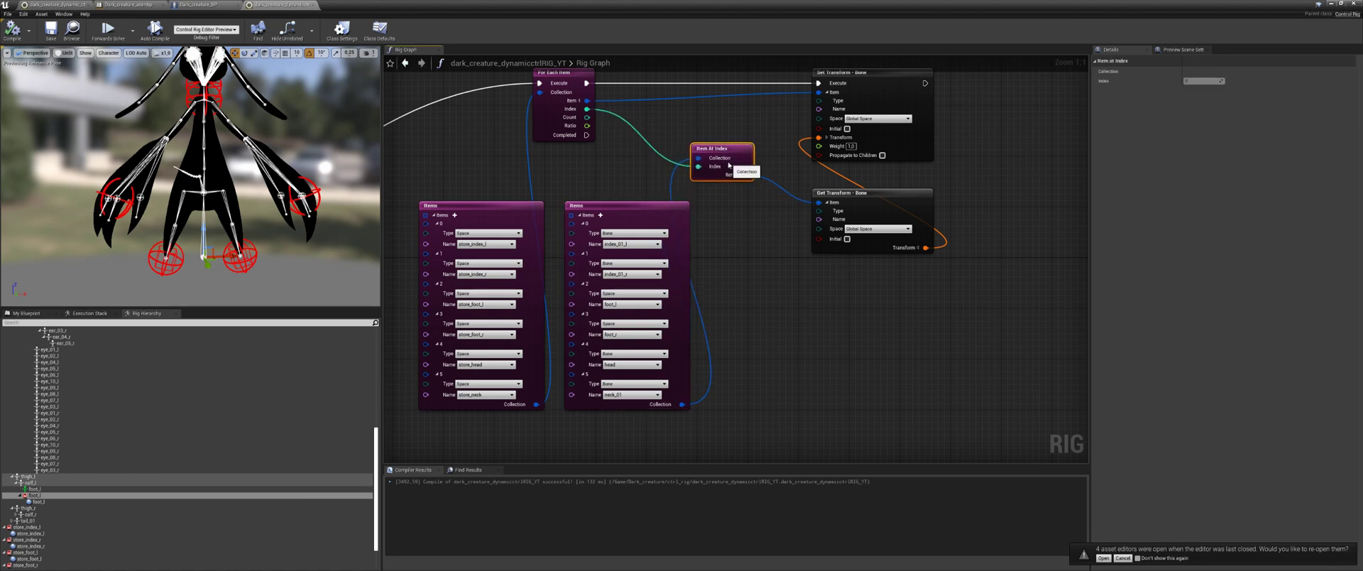
Insert a Sequence node between Forwards Solve and the For Each loop, and add a Reroute node on its second output.
scroll(727, 161, down, 5)
click(673, 262)
right_drag(672, 262, 684, 282)
drag(855, 119, 708, 232)
right_drag(652, 201, 657, 250)
scroll(564, 250, up, 1)
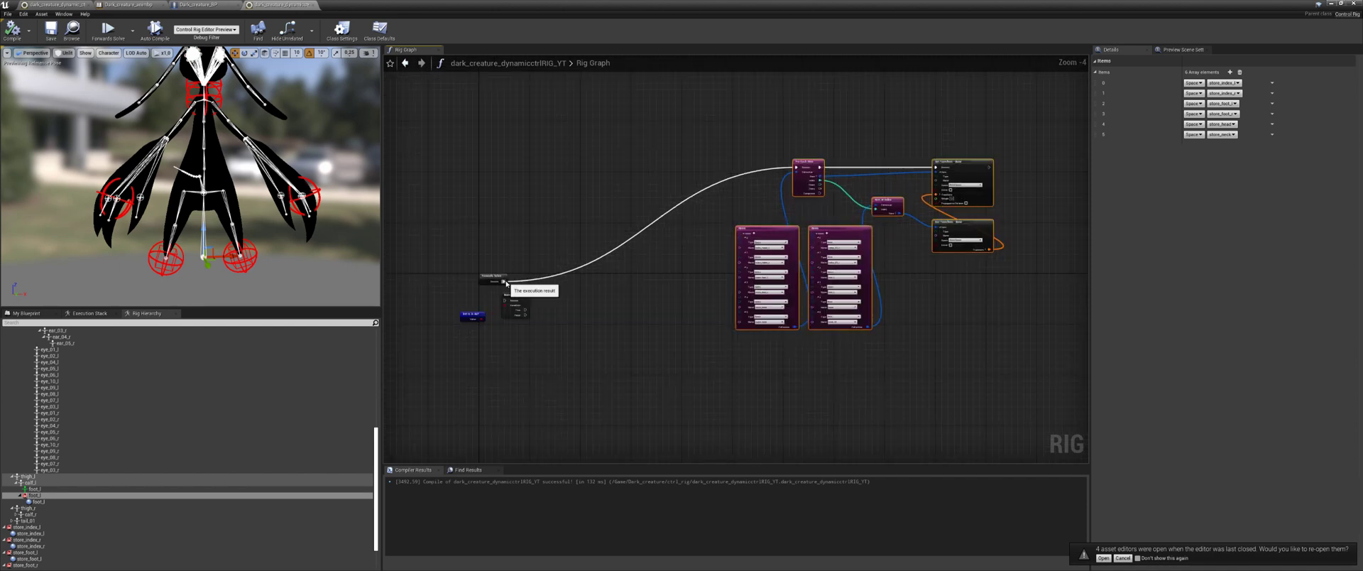
drag(506, 283, 673, 382)
click(599, 271)
text(rer)
click(650, 388)
right_click(719, 351)
right_drag(767, 371, 681, 317)
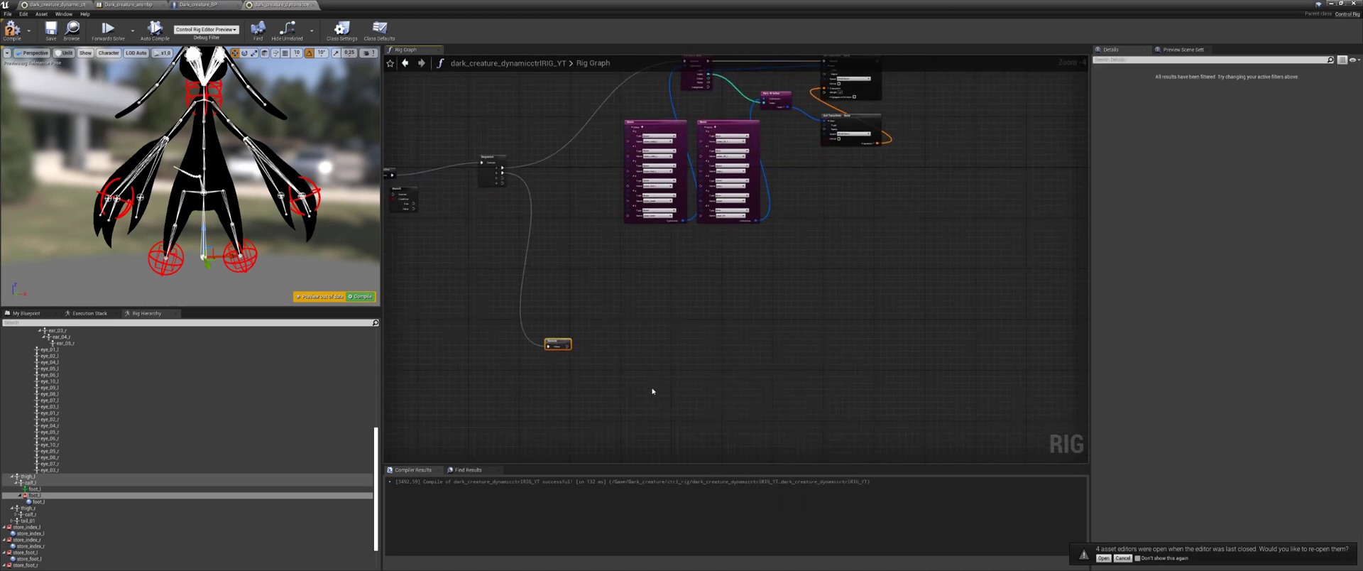
scroll(528, 455, up, 2)
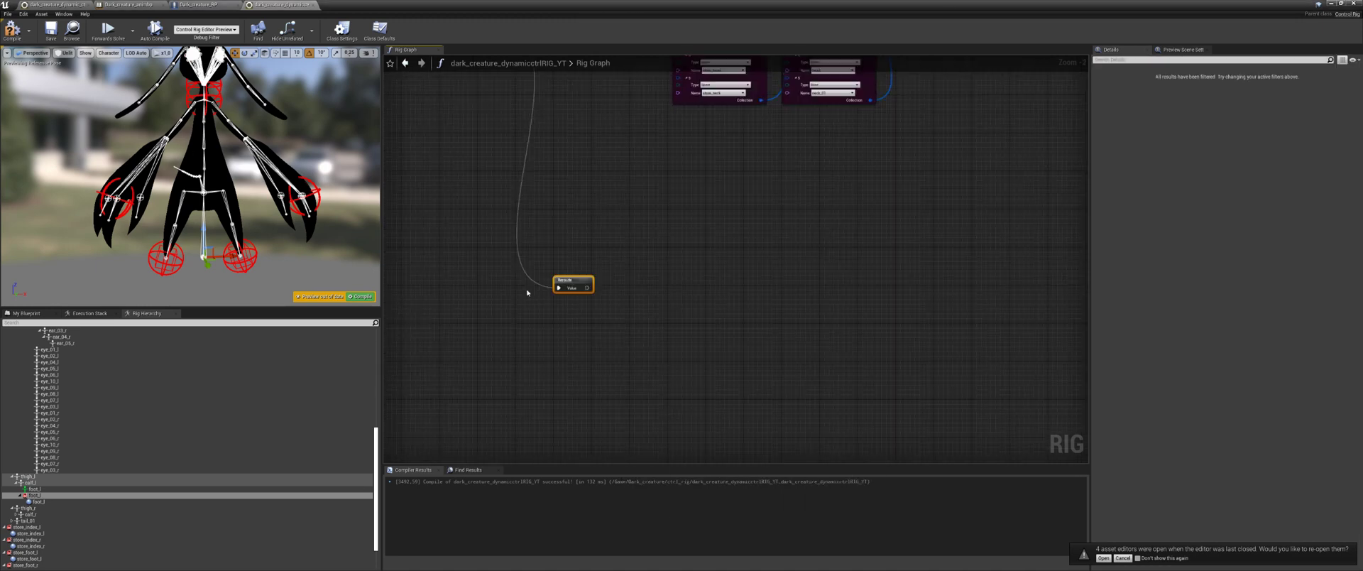
Open the Dark_creature_CtrlRig_for_animations rig and copy the Basic IK node from its foot IK R group.
double_click(425, 4)
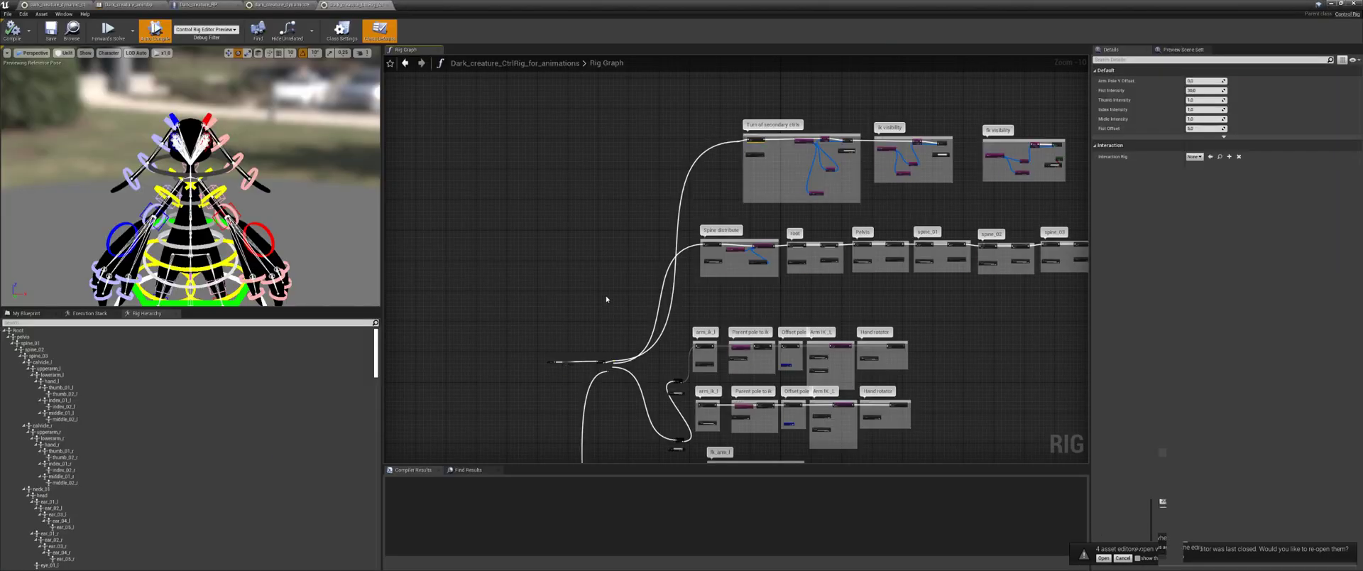
scroll(605, 298, down, 2)
right_drag(812, 289, 678, 109)
scroll(687, 224, up, 7)
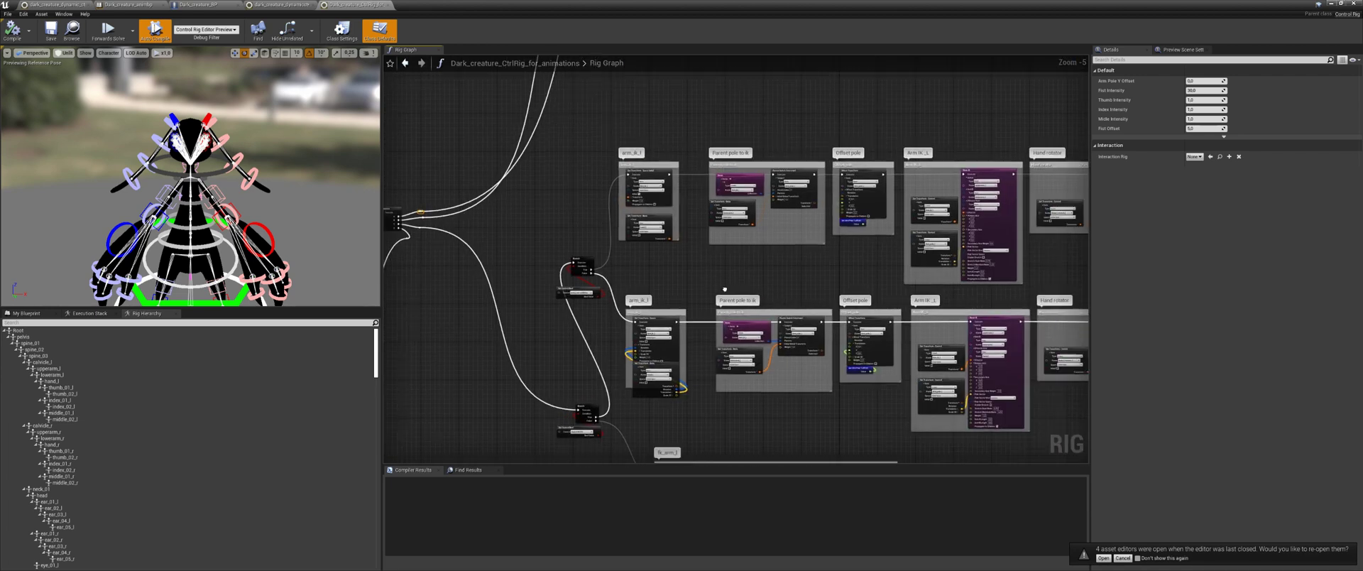
right_drag(776, 400, 678, 110)
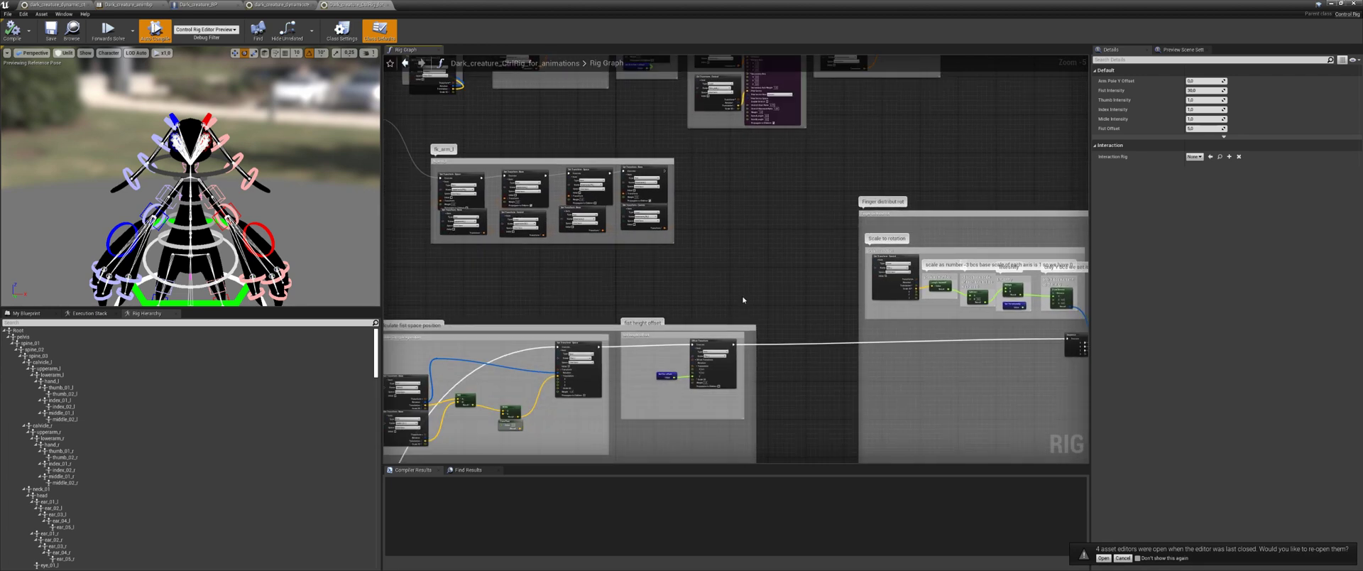
right_drag(791, 455, 802, 106)
scroll(788, 205, down, 3)
scroll(959, 341, up, 4)
right_drag(998, 369, 990, 483)
right_drag(1022, 433, 779, 312)
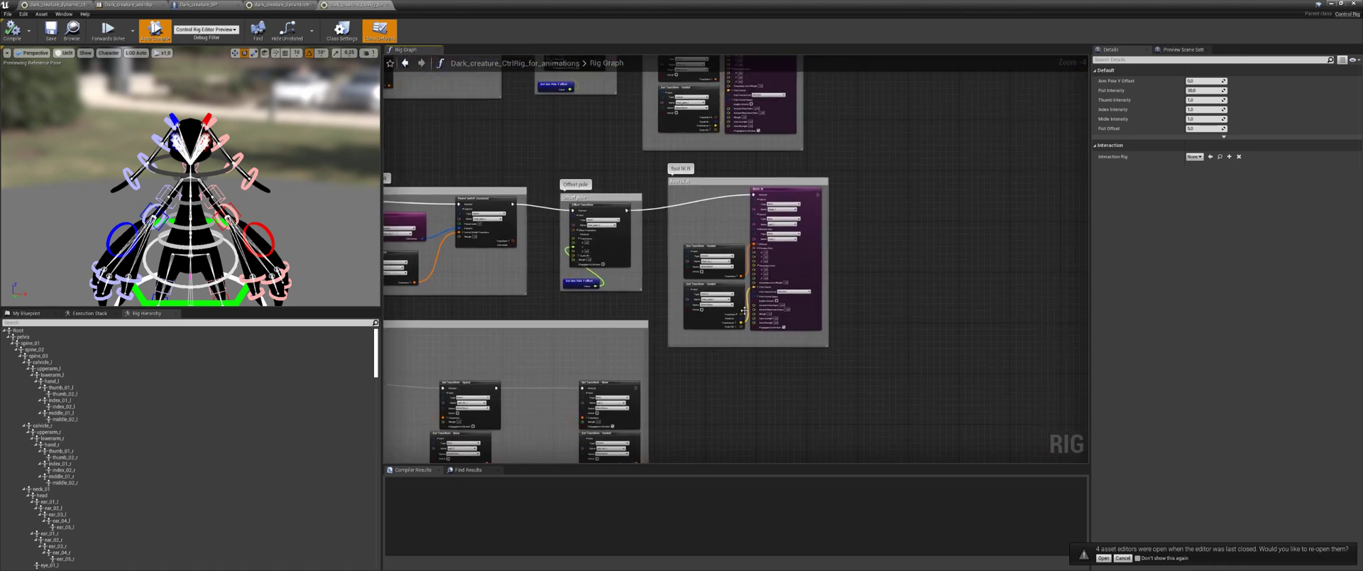
scroll(779, 313, up, 3)
click(815, 240)
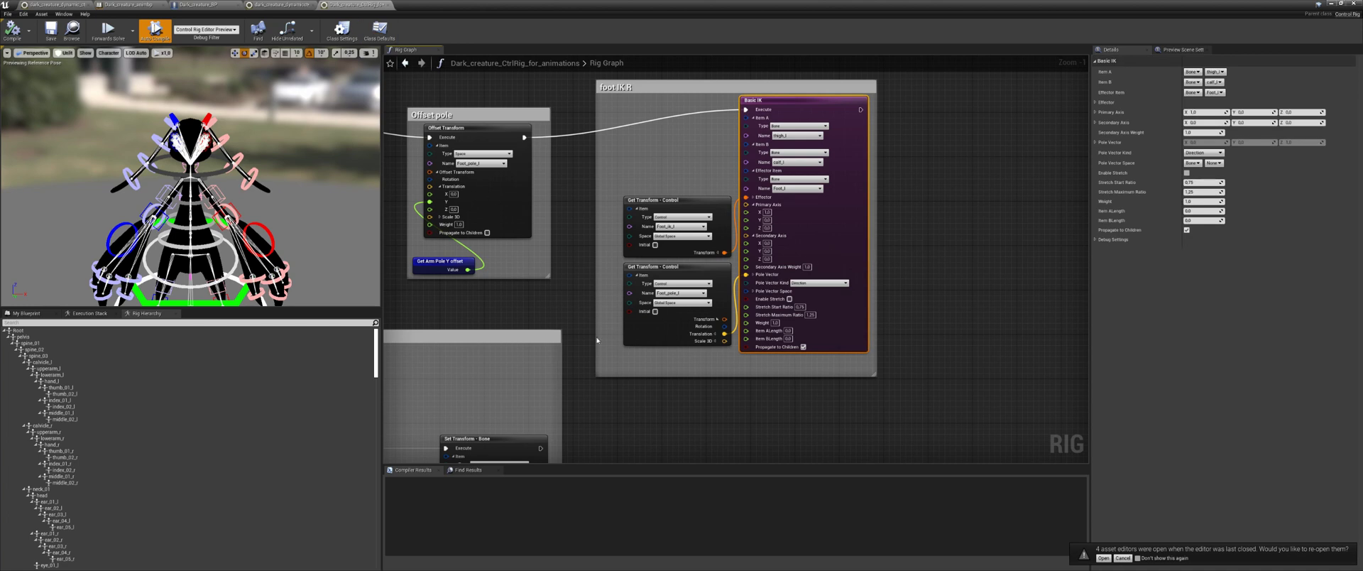
scroll(597, 340, down, 2)
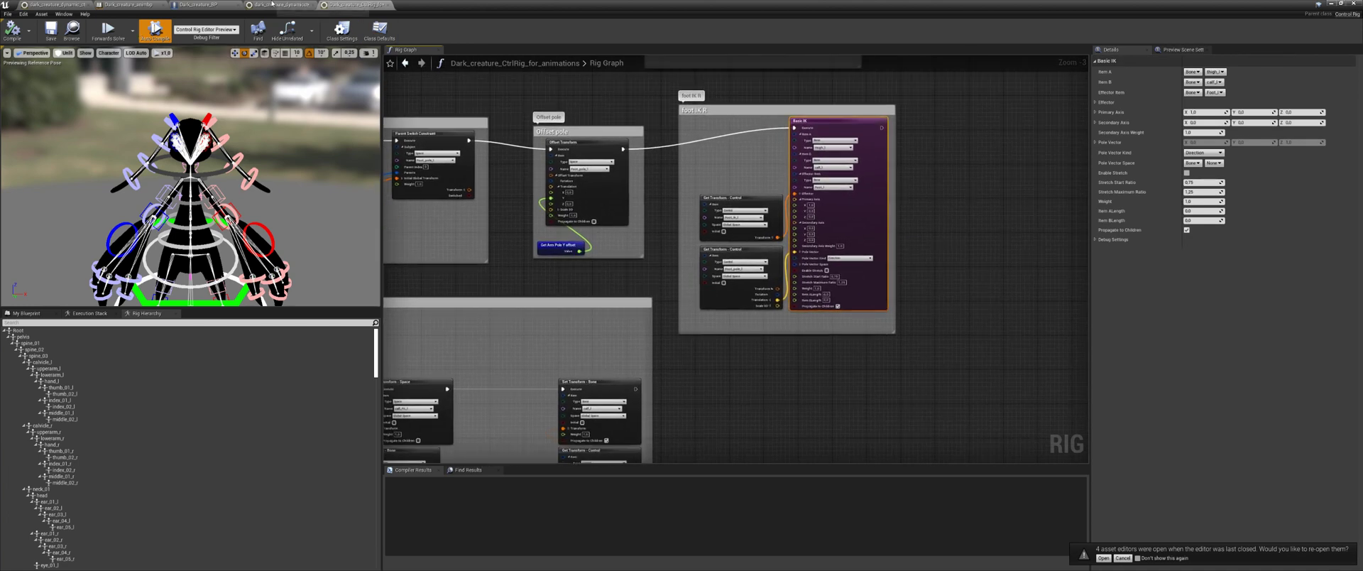
Paste the Basic IK node into the dark_creature_dynamicctrlRIG_YT graph and connect the Reroute node to its Execute input.
click(272, 4)
scroll(658, 255, down, 2)
key(ctrl+v)
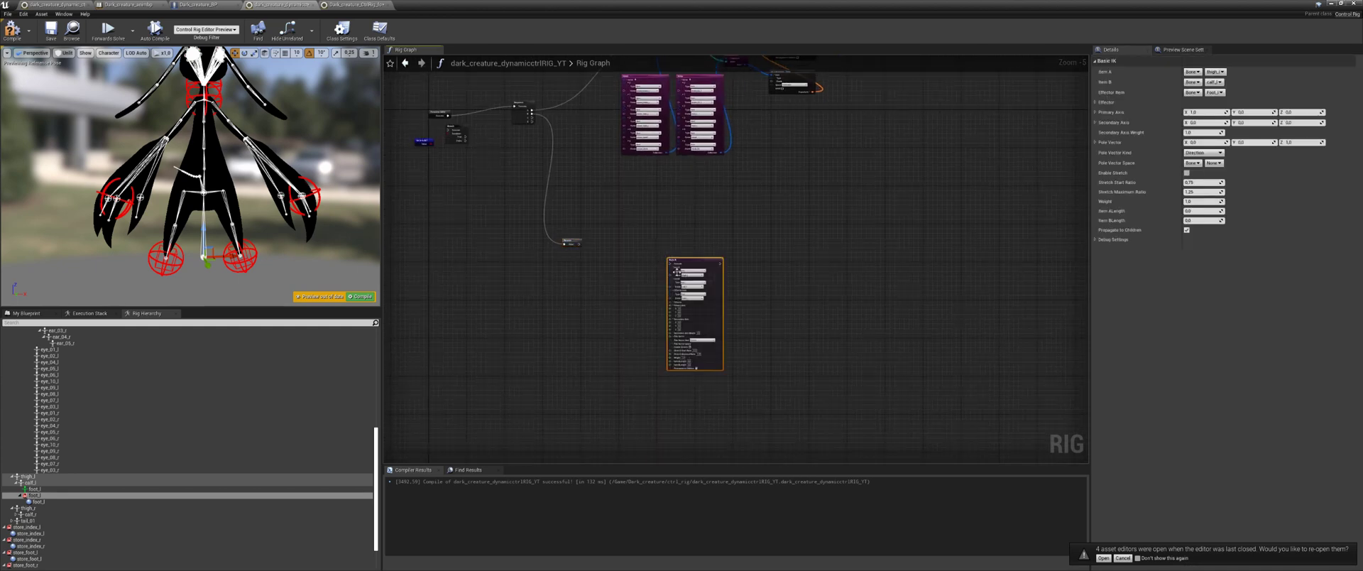
scroll(699, 269, up, 3)
drag(705, 253, 764, 207)
right_drag(606, 290, 708, 284)
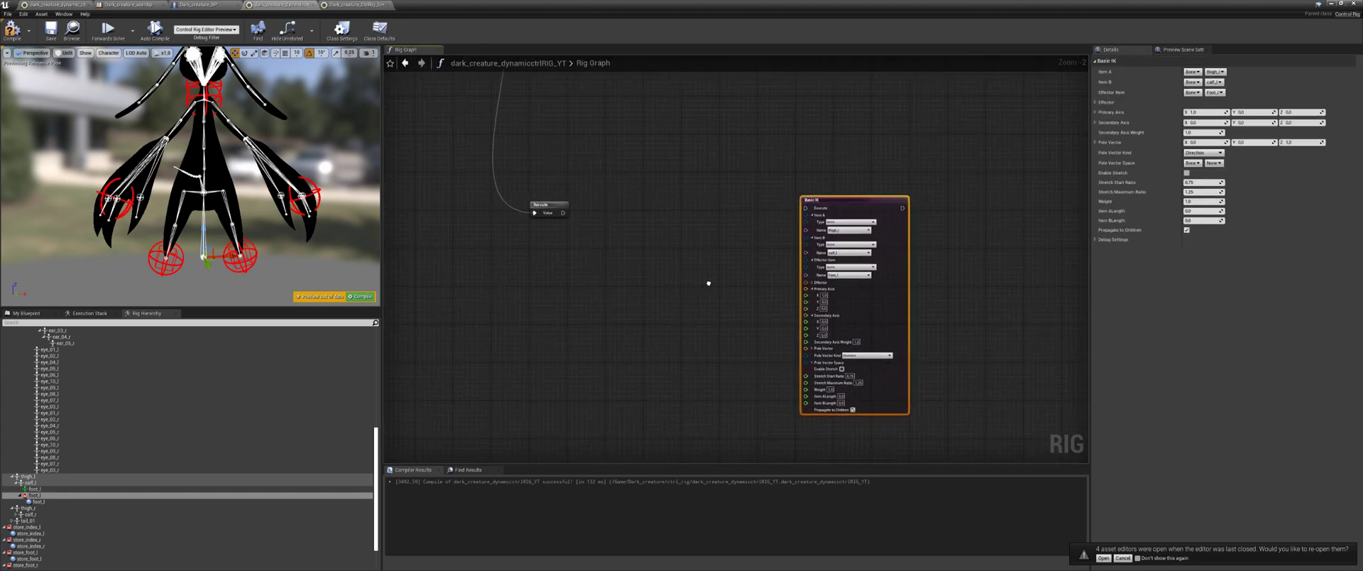
drag(563, 213, 806, 208)
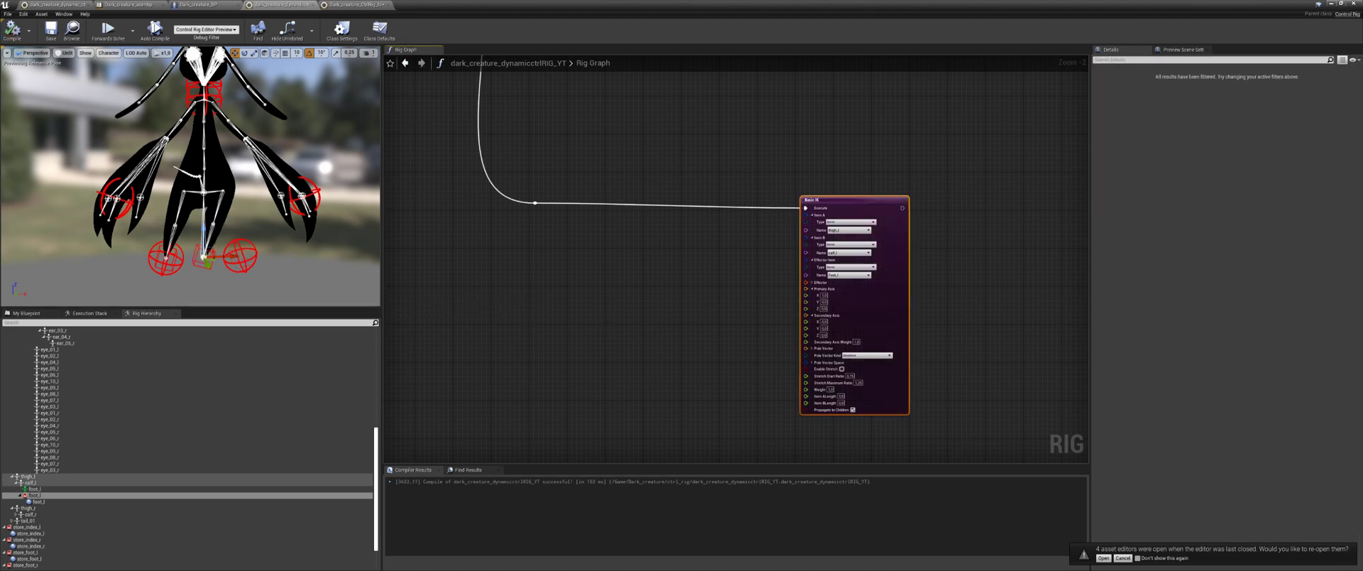
Drive Basic IK's Effector with a Get Transform of the store_foot_l control, and test the leg by moving that control.
right_drag(755, 284, 688, 280)
scroll(565, 260, down, 1)
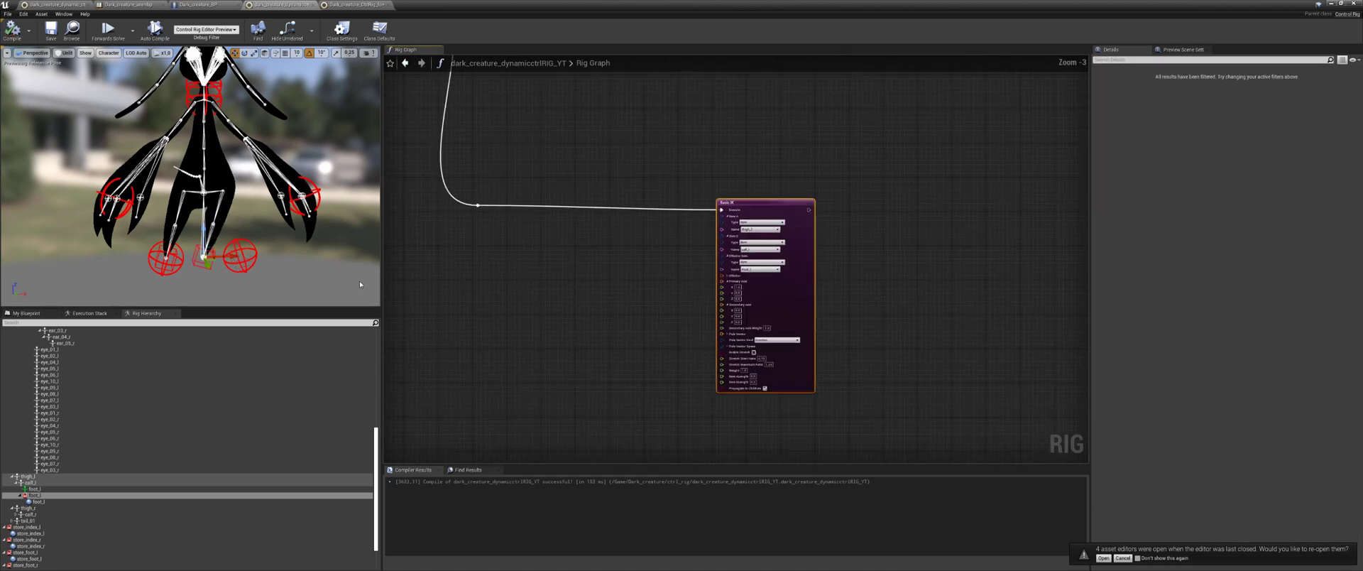
click(240, 263)
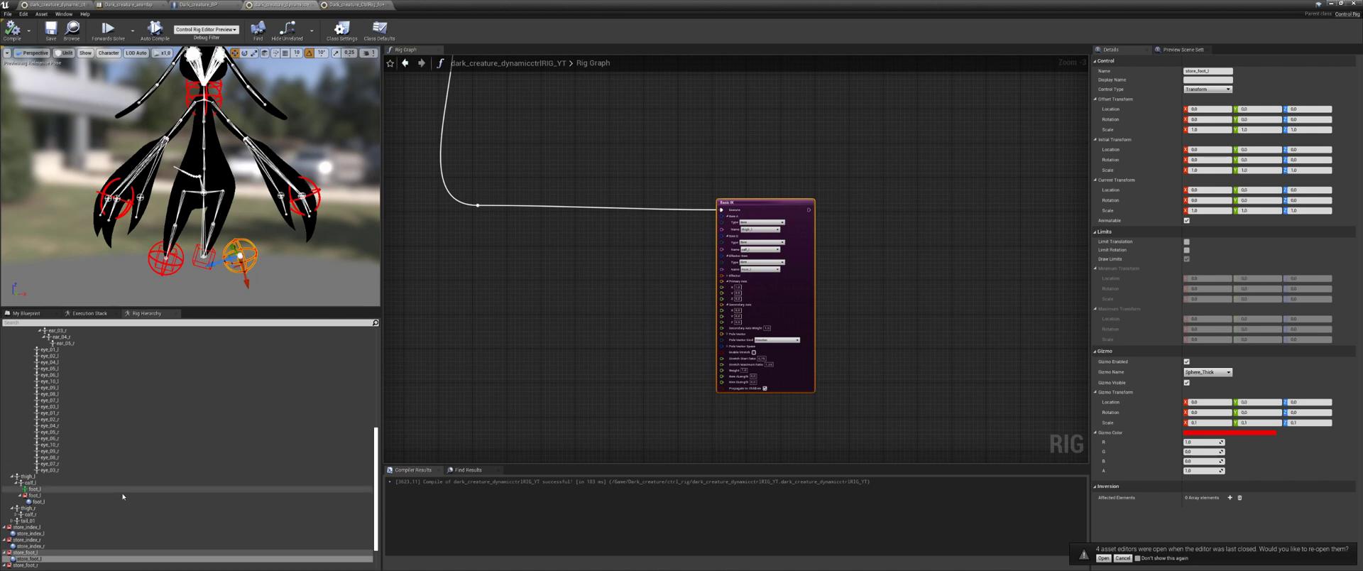
scroll(42, 526, down, 2)
drag(29, 523, 525, 293)
click(543, 299)
scroll(607, 355, up, 2)
scroll(609, 351, up, 1)
drag(596, 318, 776, 242)
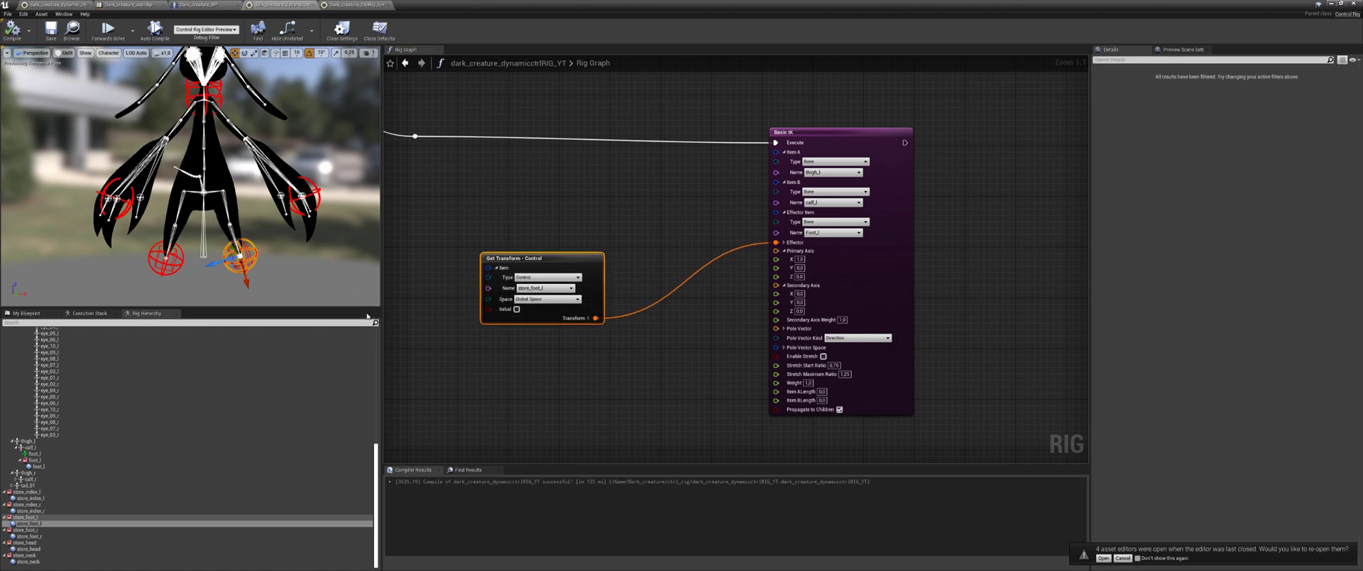
drag(250, 281, 611, 341)
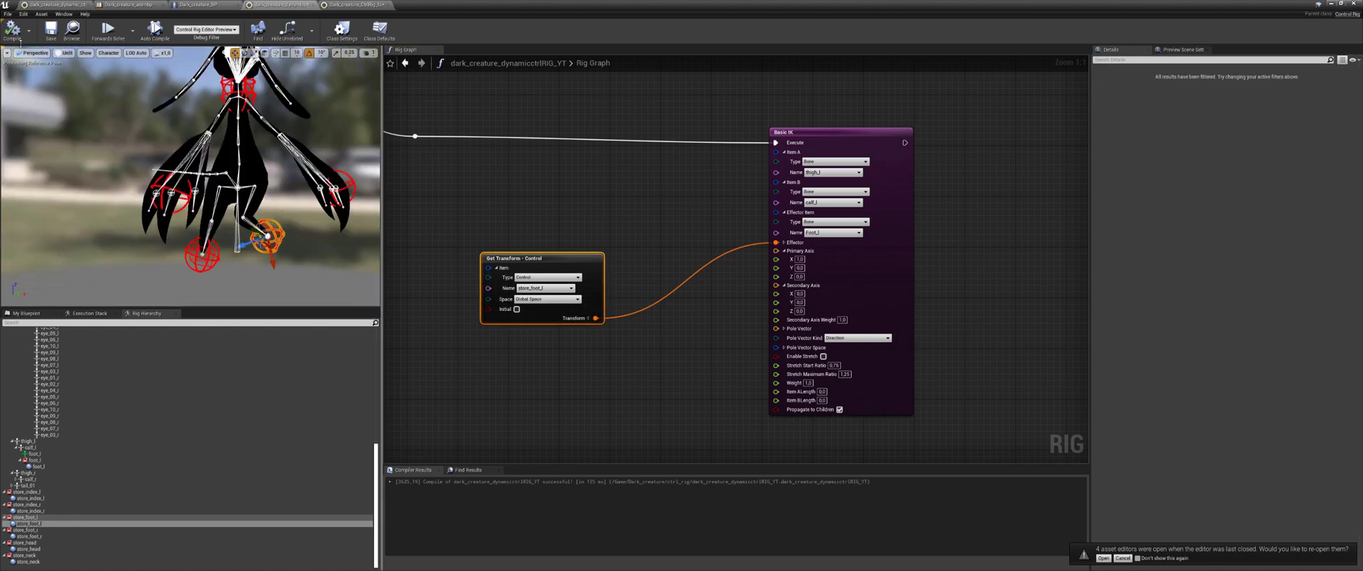
click(12, 29)
Switch to Dark_creature_CtrlRig_for_animations and examine how the foot pole control feeds the Basic IK node's Pole Vector.
click(356, 5)
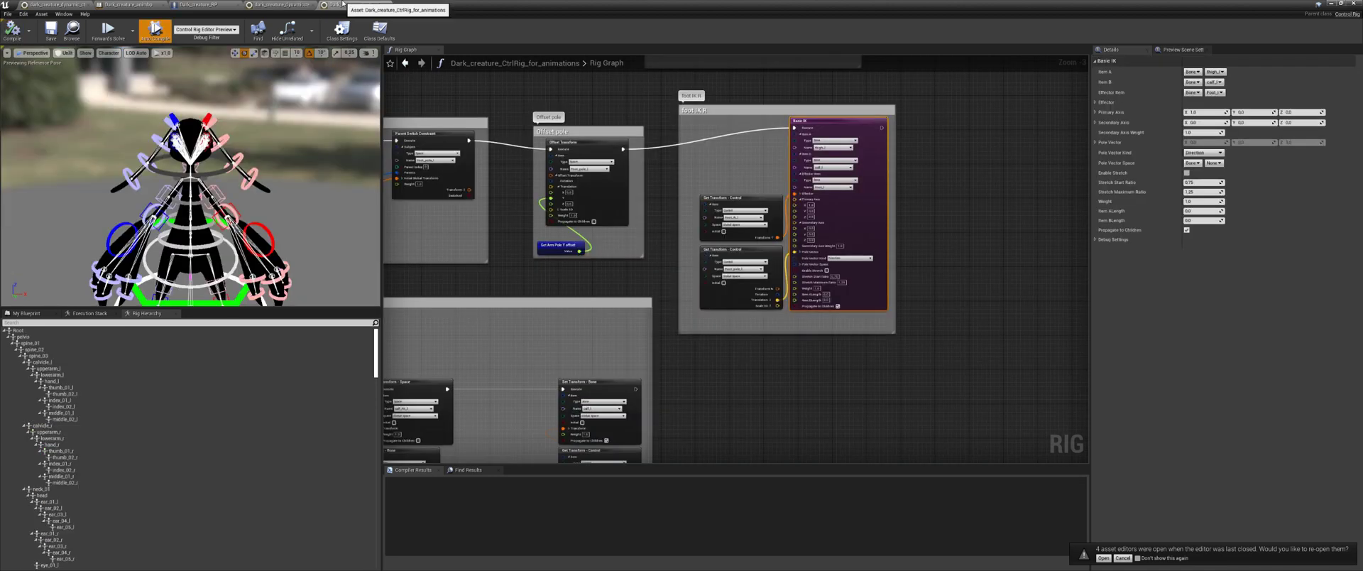
scroll(643, 283, down, 3)
right_drag(635, 287, 731, 280)
scroll(804, 282, up, 2)
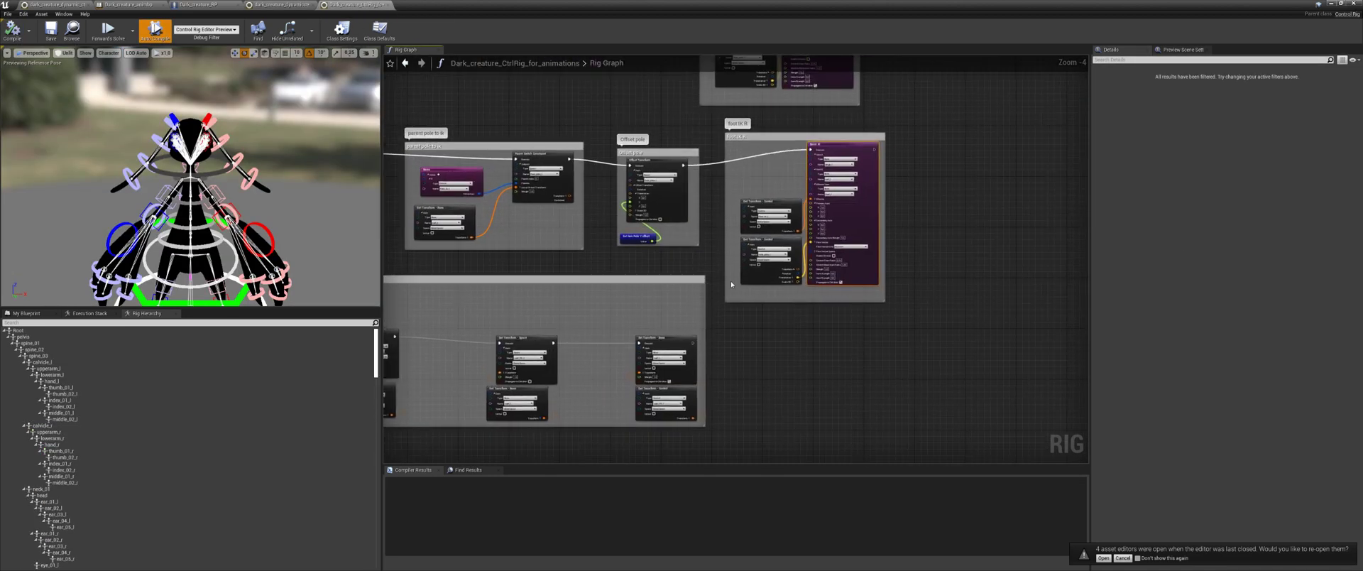
scroll(731, 279, up, 4)
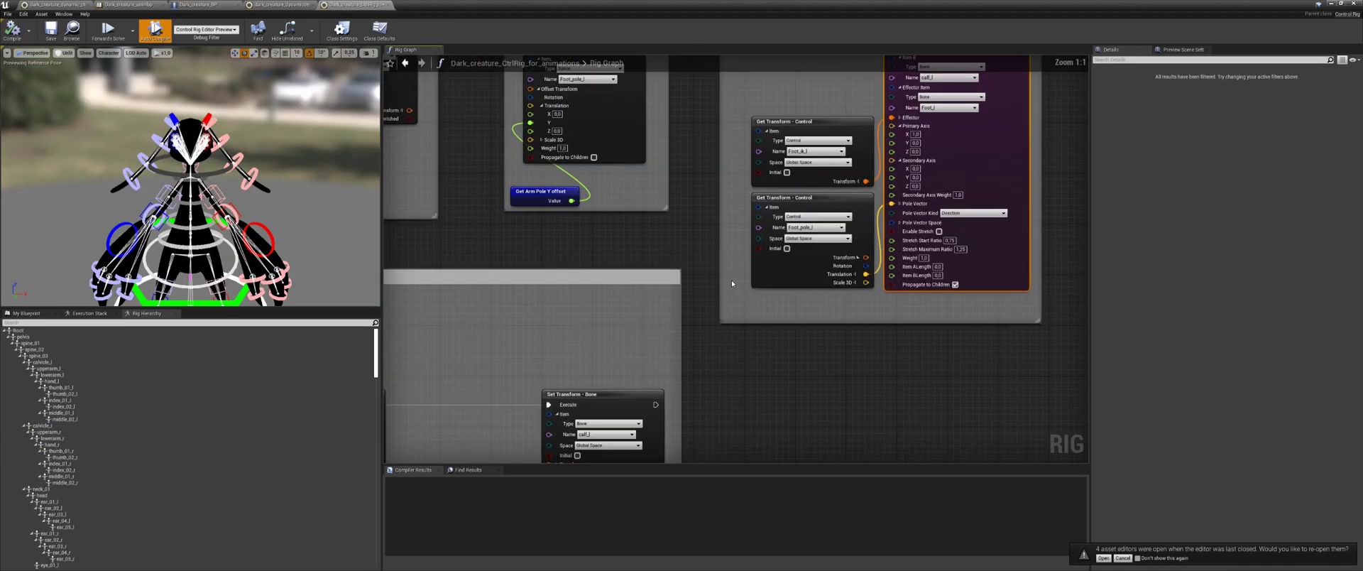
Return to dark_creature_dynamicctrlRIG_YT and check the left leg's bend with the store_foot_l control.
click(281, 5)
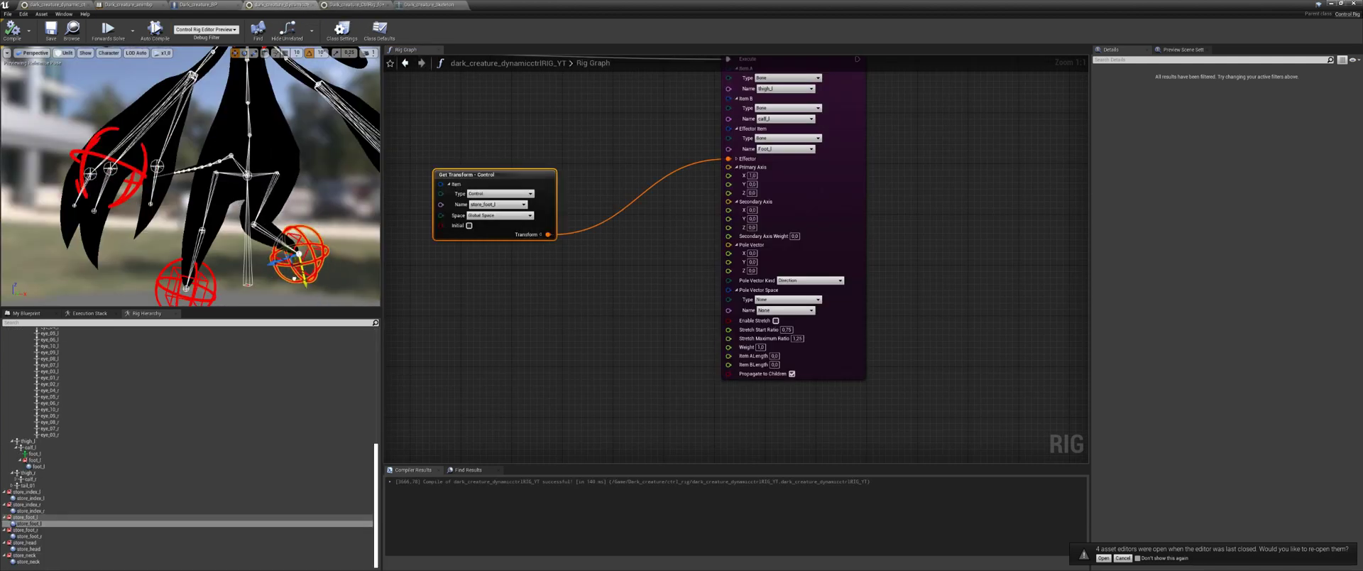
mouse_move(294, 278)
mouse_down()
mouse_move(287, 247)
mouse_move(292, 271)
mouse_up()
alt+drag(293, 270, 213, 267)
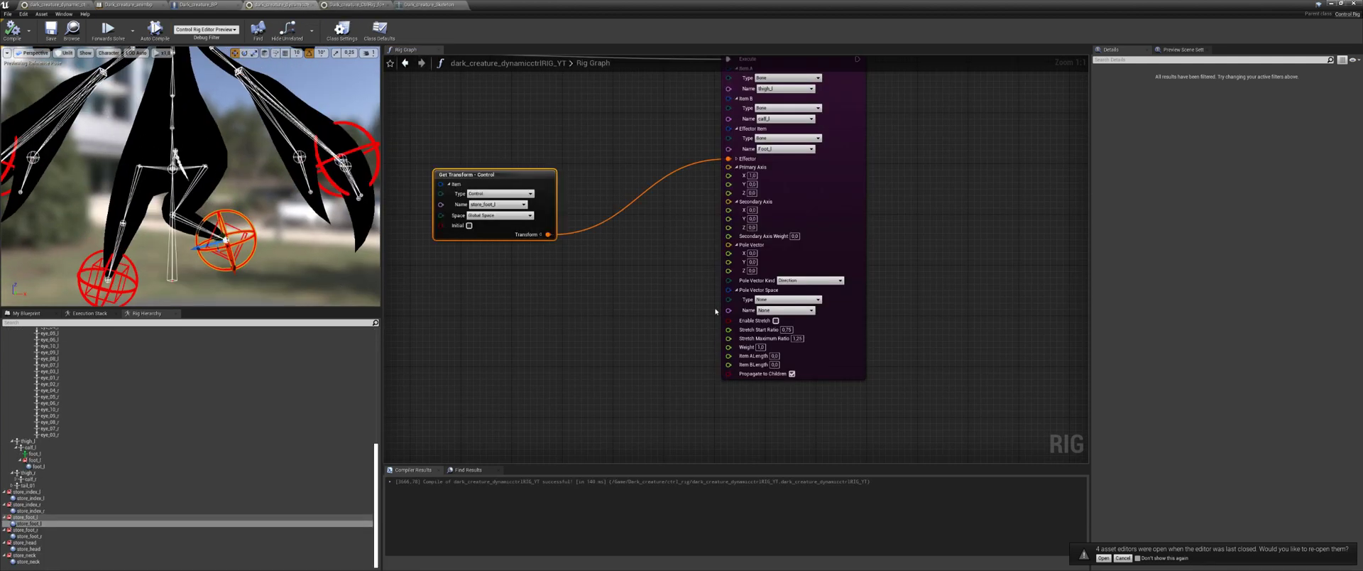
Try driving Basic IK's Pole Vector with the Translation of a calf_l bone Get Transform, testing it with the store_foot_l control.
drag(729, 244, 634, 280)
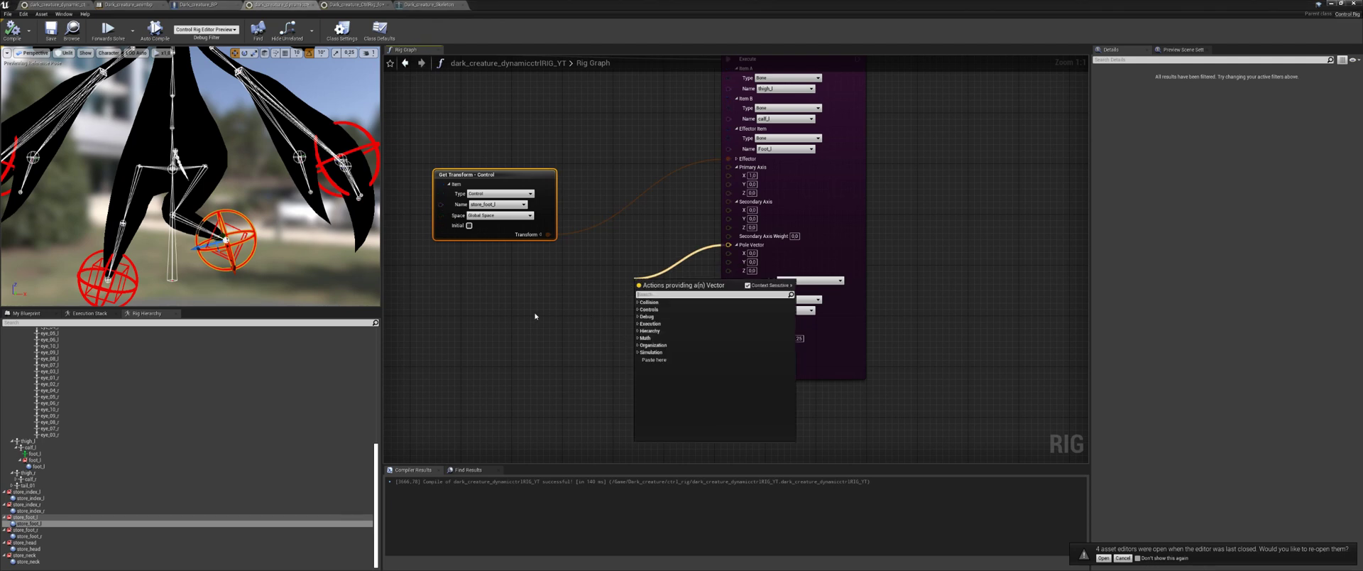
right_drag(534, 315, 568, 320)
click(100, 323)
text(ca)
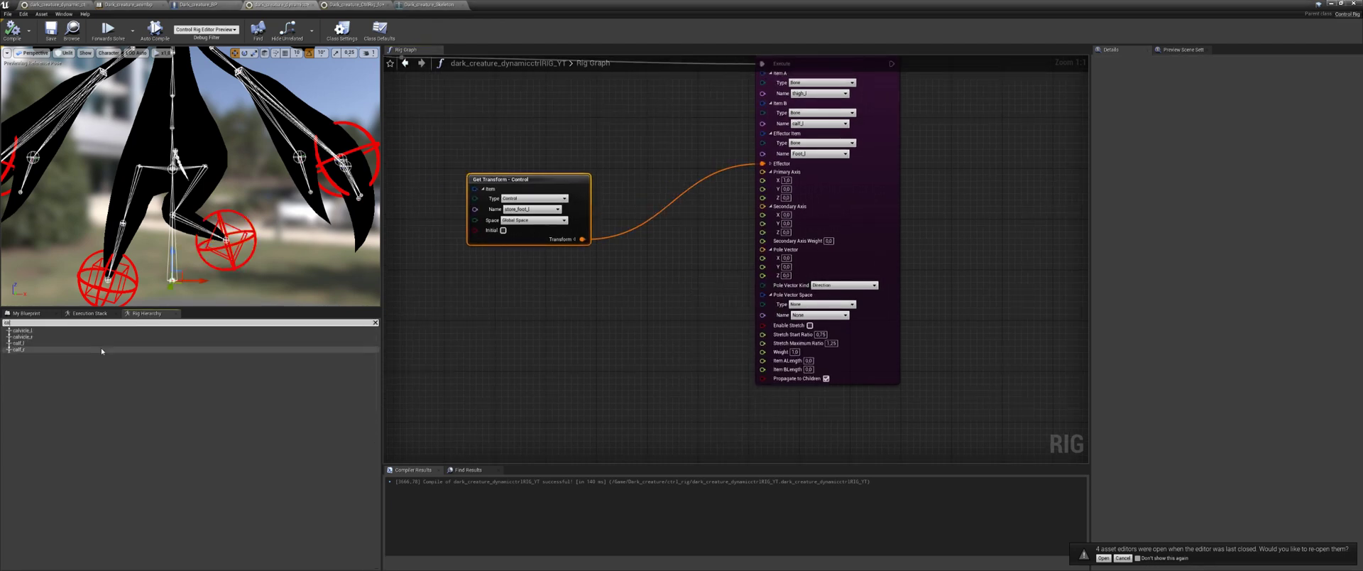
drag(49, 342, 558, 295)
click(575, 303)
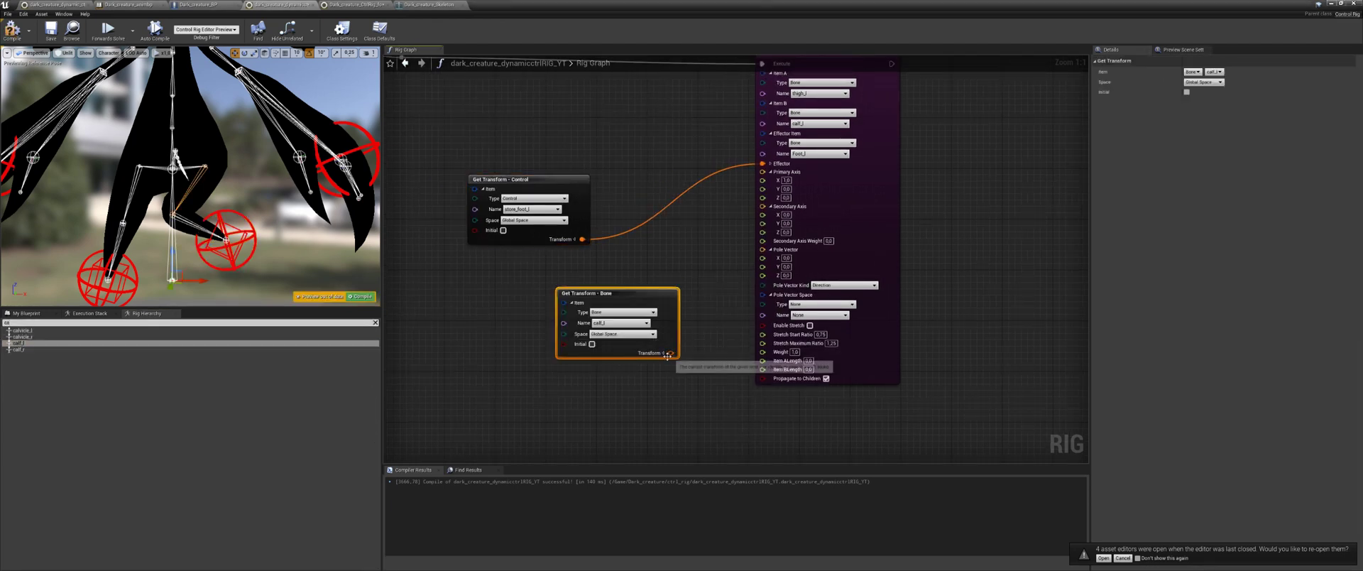
drag(670, 353, 758, 255)
click(663, 353)
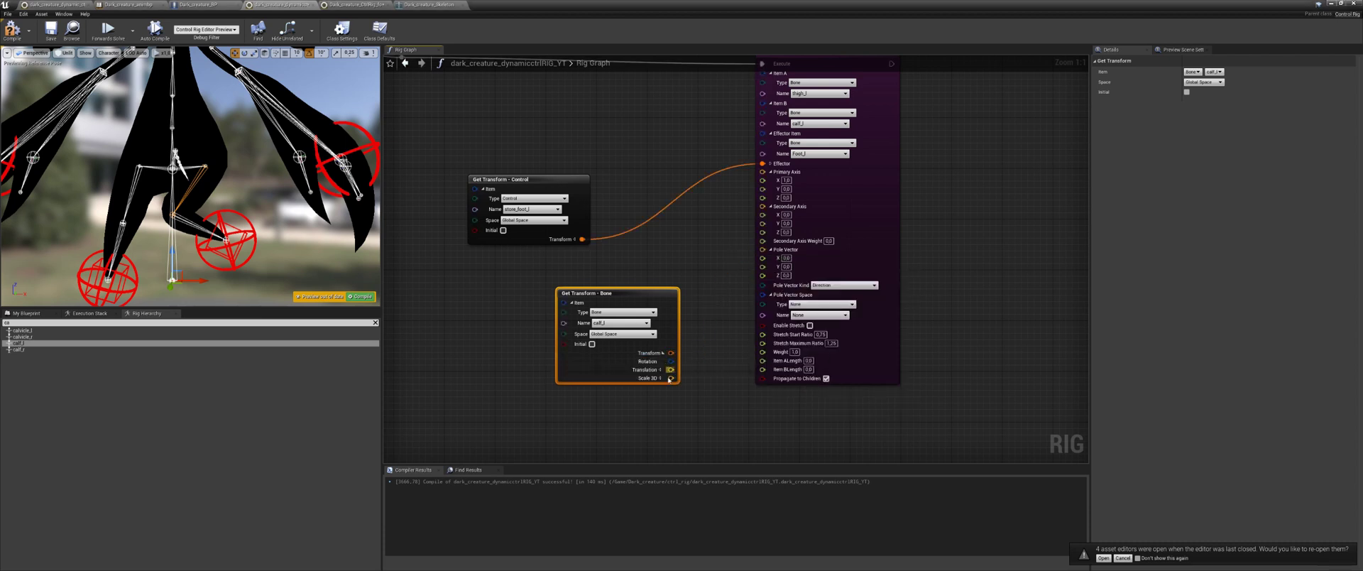
drag(670, 370, 762, 250)
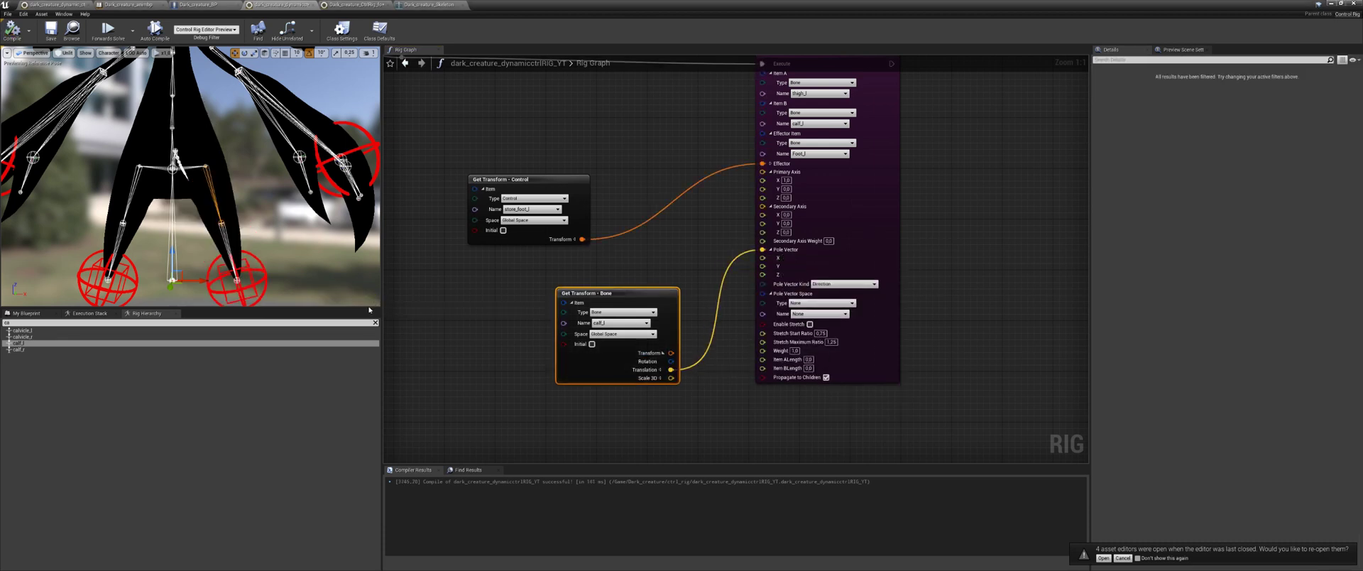
drag(228, 223, 232, 238)
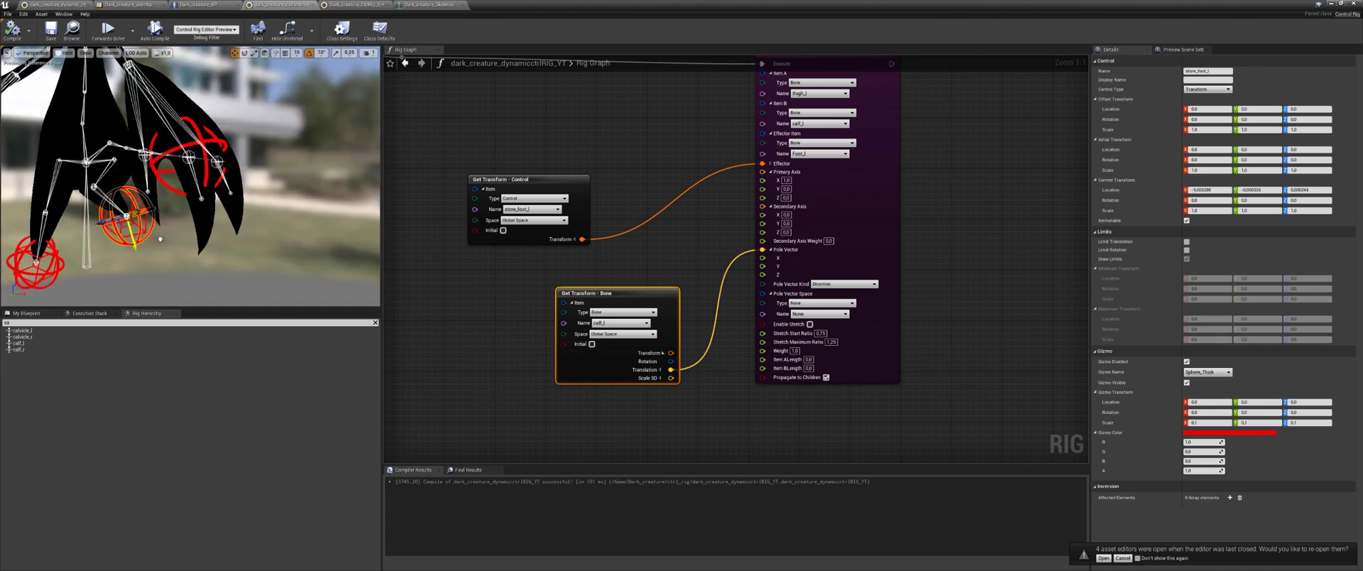
drag(162, 241, 170, 252)
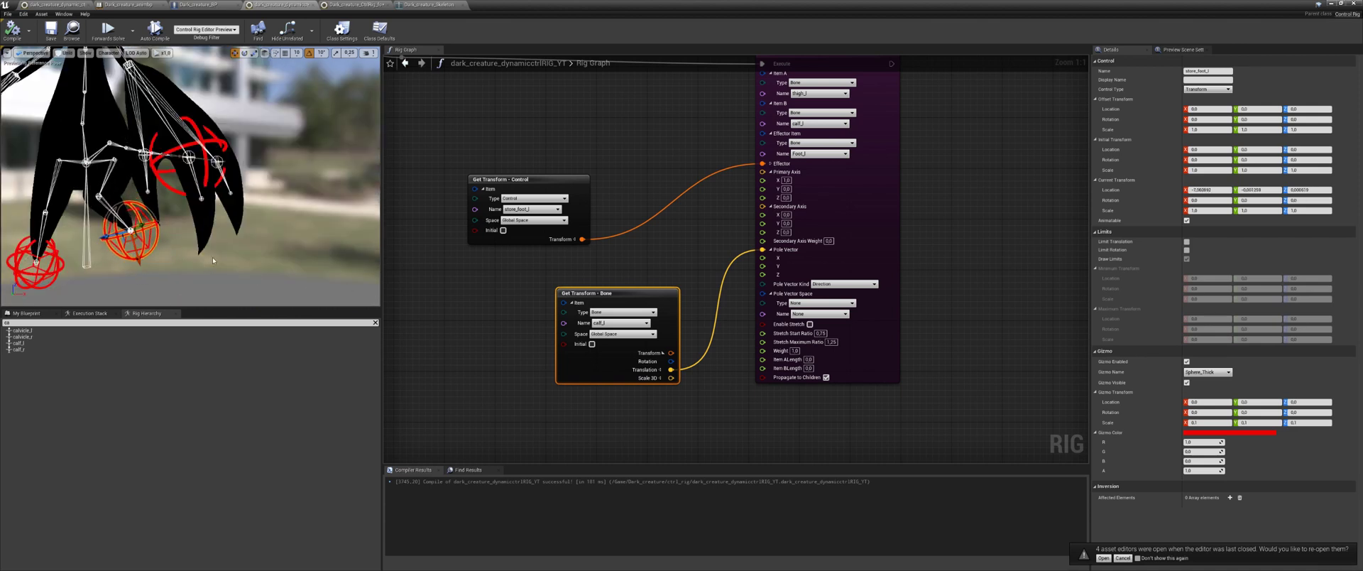
Delete the calf_l Get Transform node, add a visual debug to Basic IK's Pole Vector and compile the rig.
right_drag(677, 263, 723, 248)
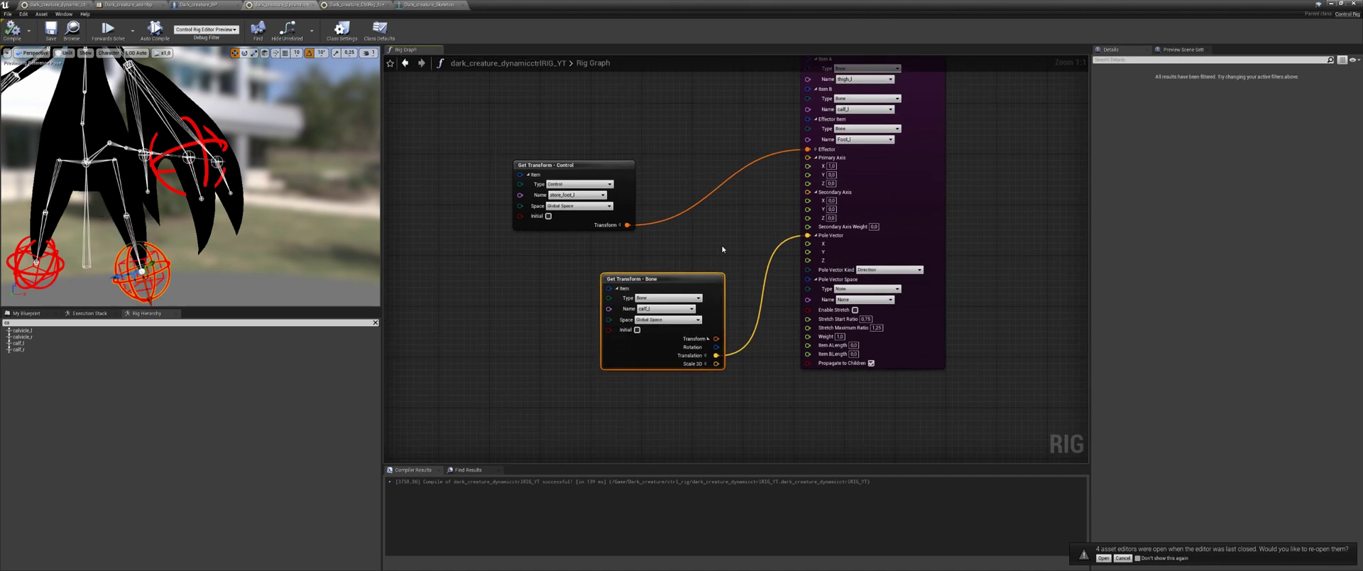
key(Delete)
right_click(808, 236)
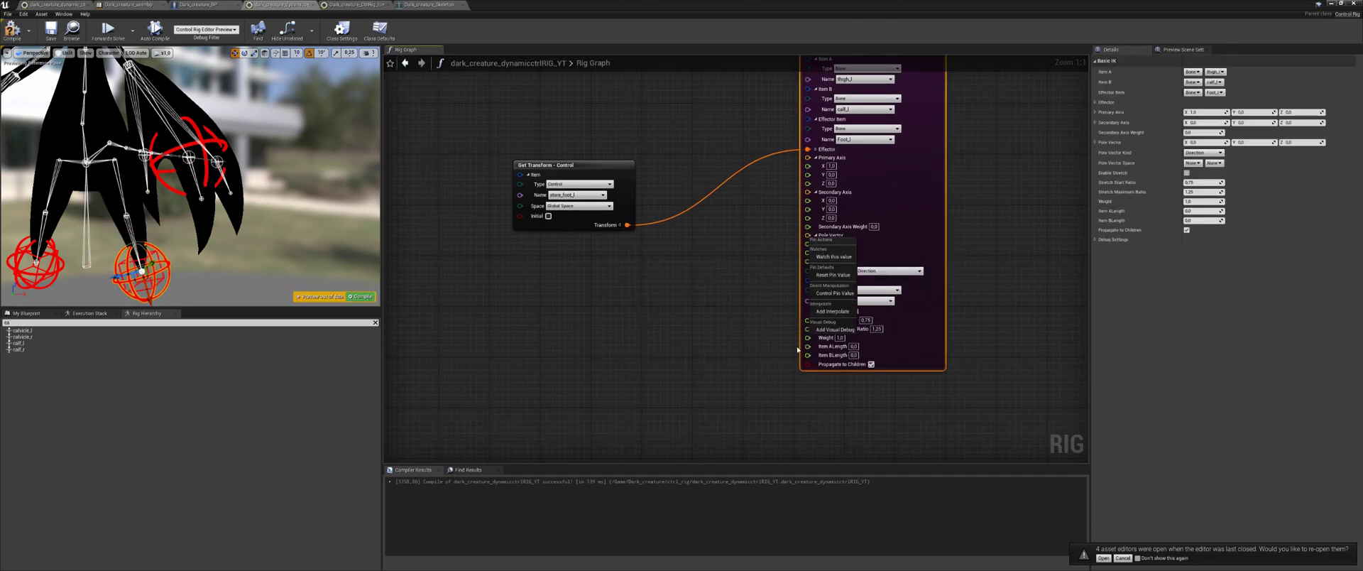
click(836, 330)
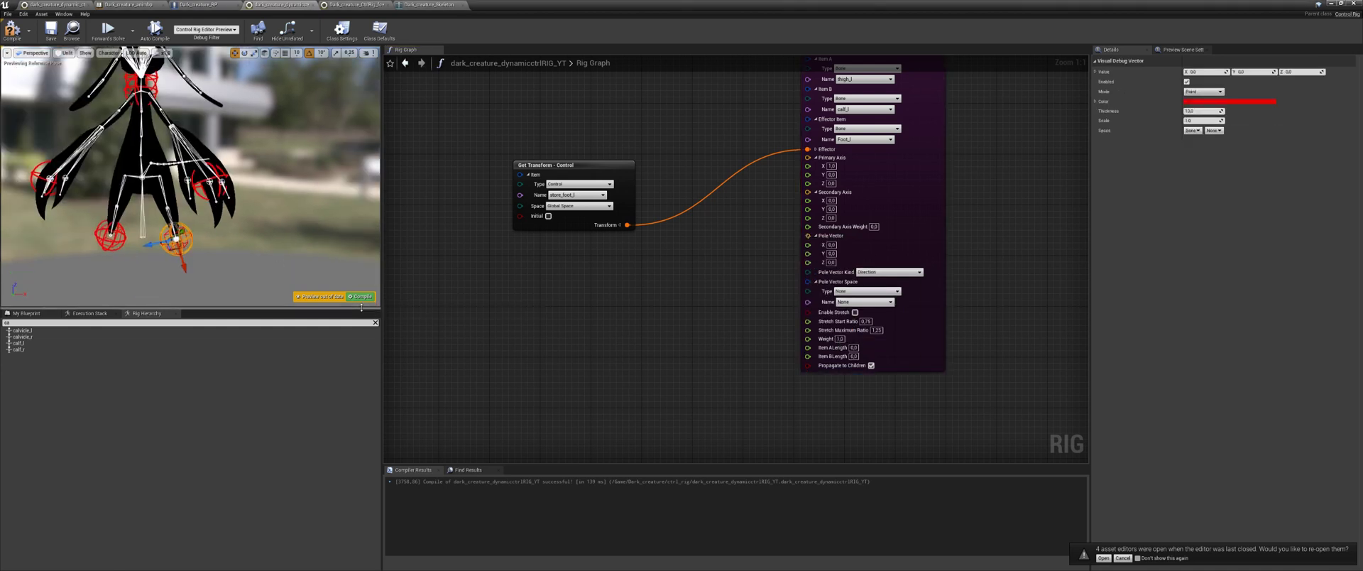
click(362, 297)
Enable Control Pin Value on Basic IK's Pole Vector for direct manipulation in the viewport.
scroll(654, 400, down, 4)
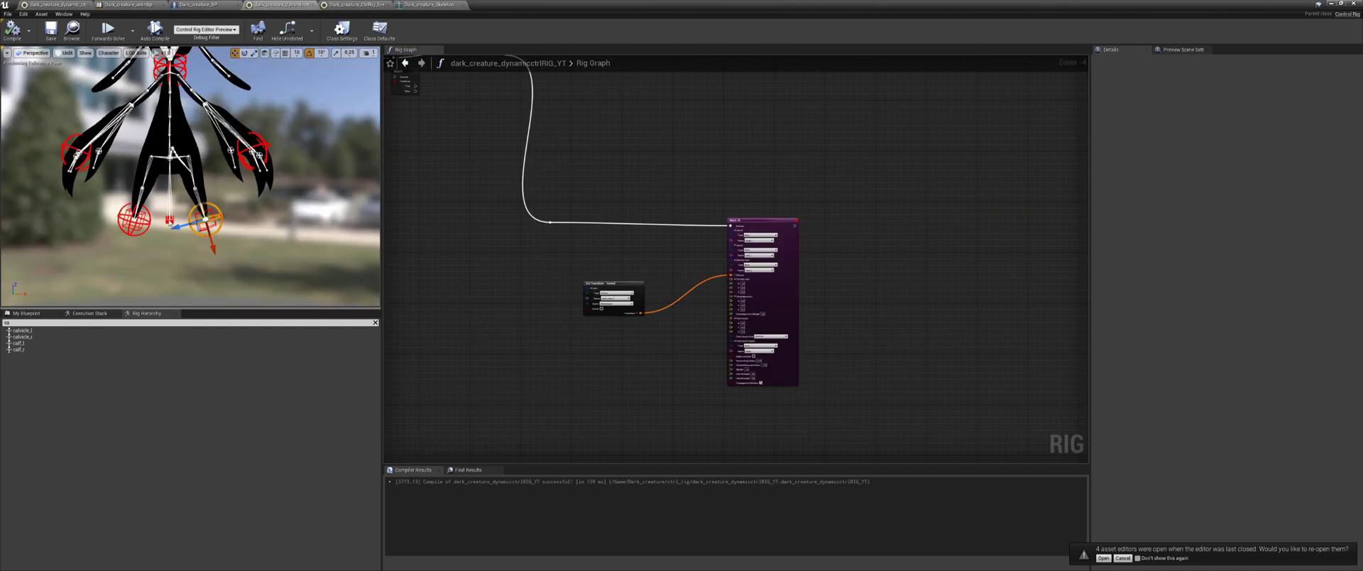
scroll(171, 223, up, 1)
right_click(173, 248)
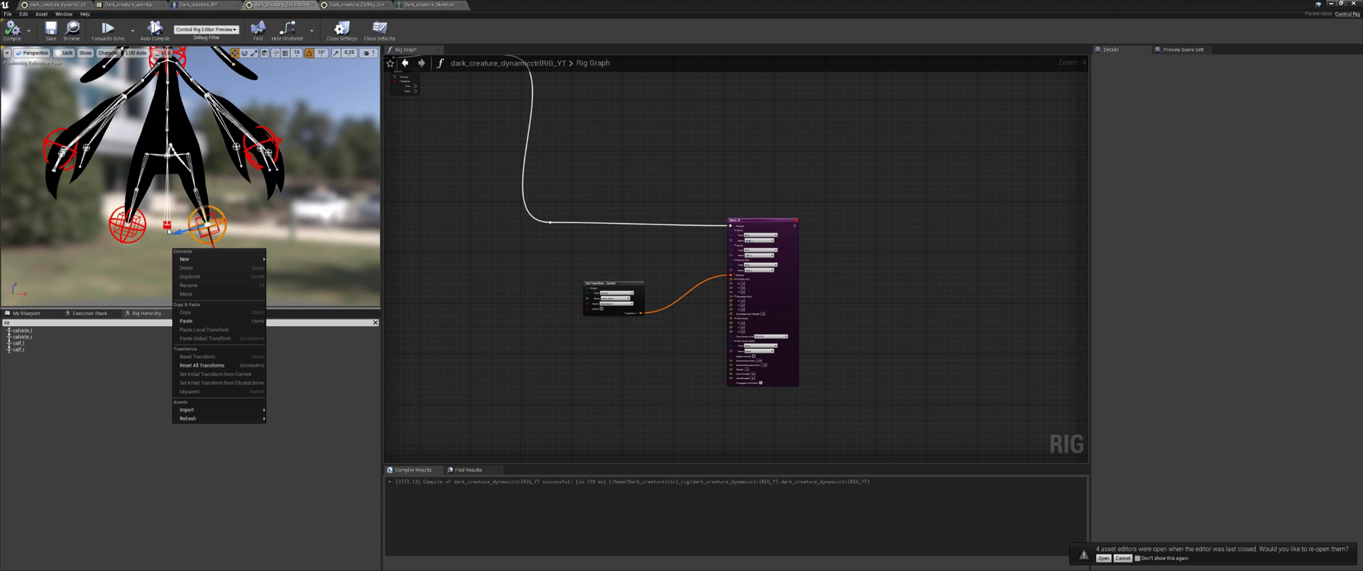
middle_drag(145, 223, 144, 220)
scroll(670, 352, up, 4)
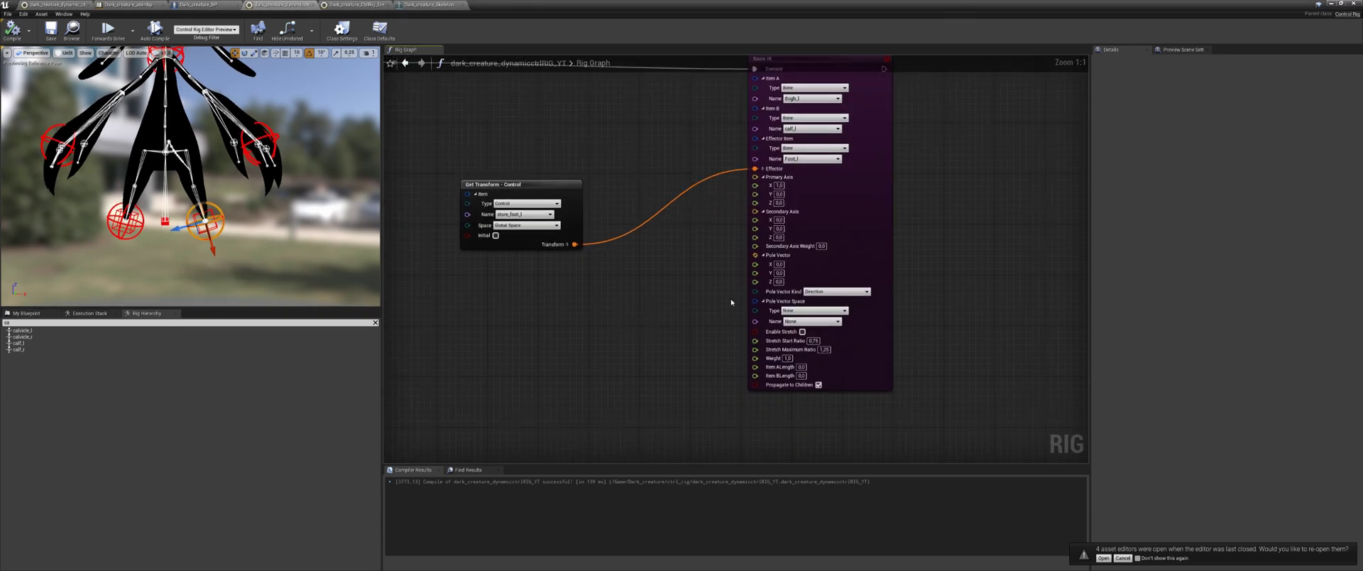
right_click(754, 256)
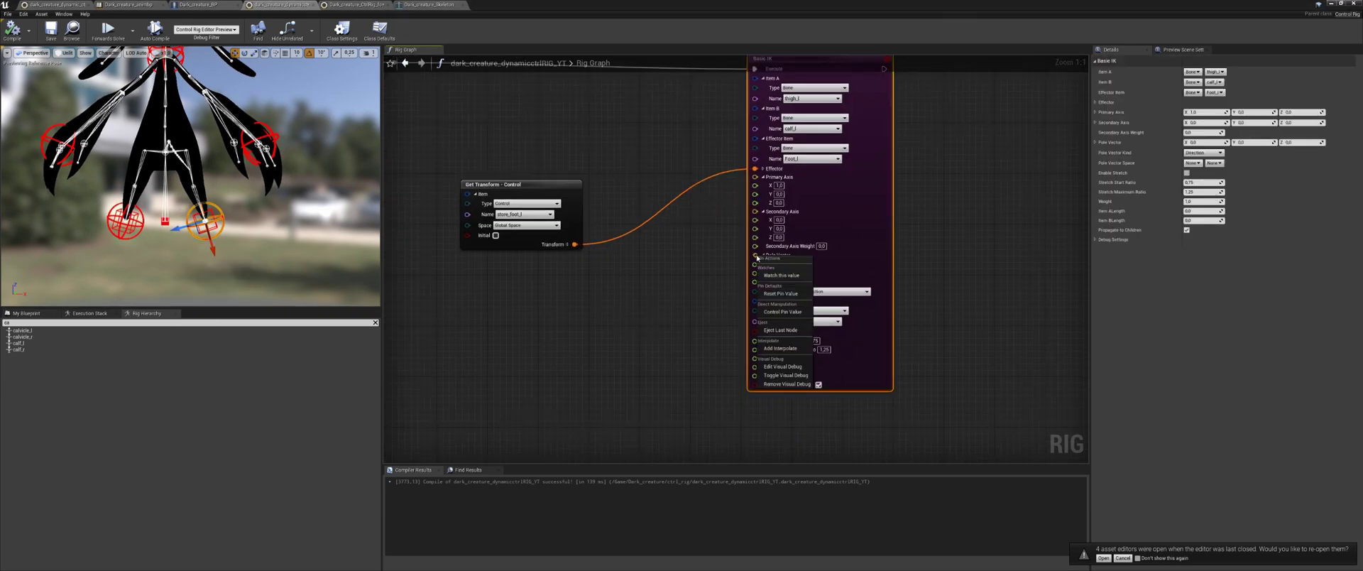
click(782, 312)
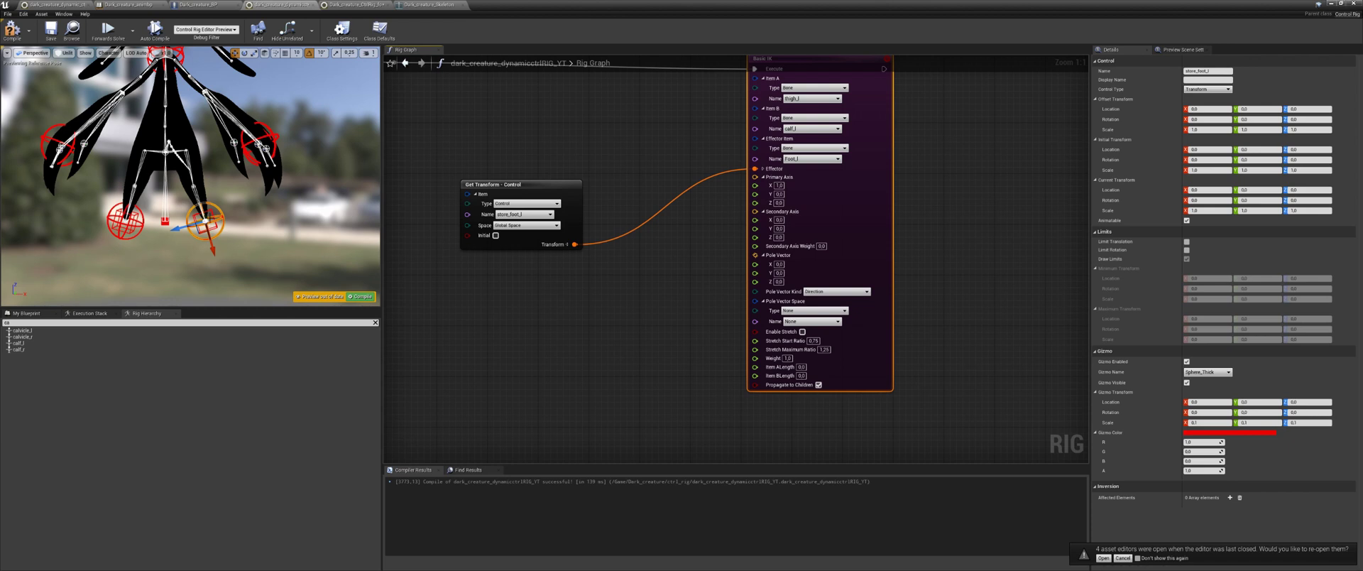
click(276, 223)
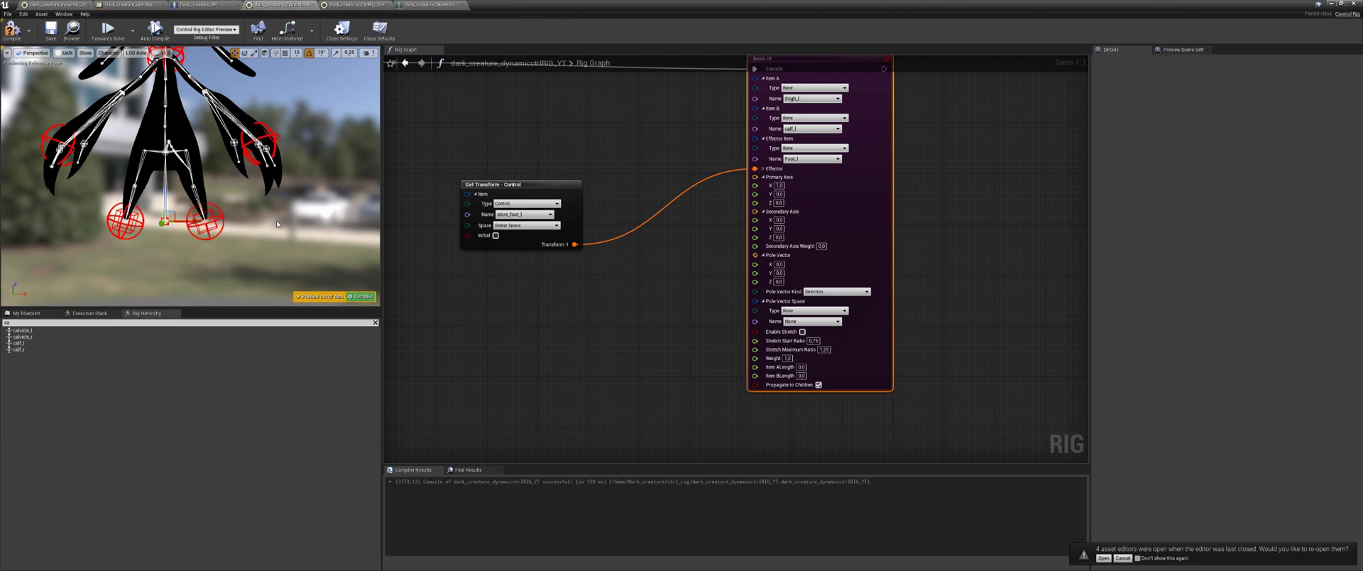
right_click(752, 256)
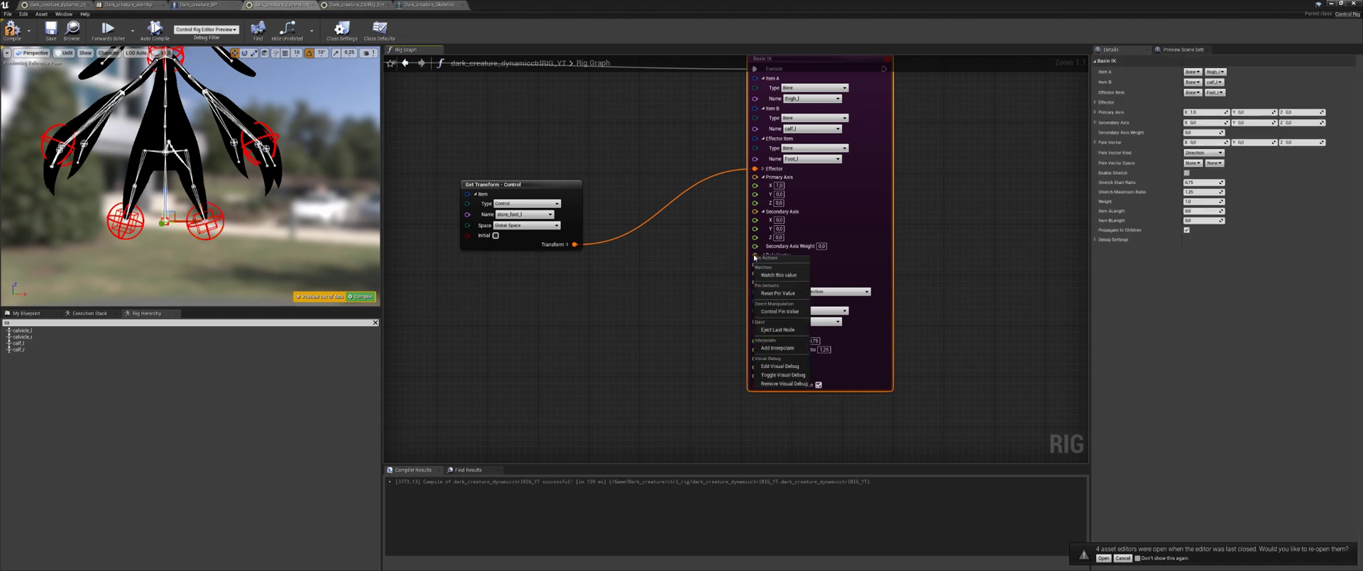
click(786, 315)
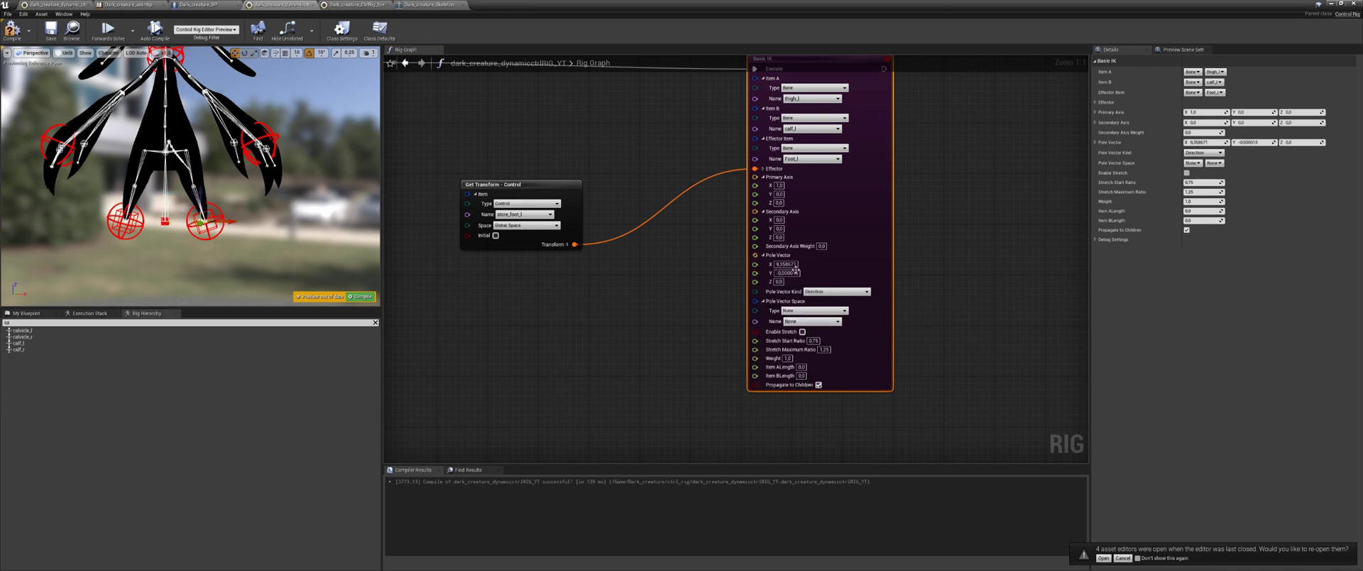
Move the Pole Vector handle in the viewport to about X 7.8, Y 12.6 beside the left knee and compile the rig.
drag(201, 196, 114, 170)
drag(88, 186, 164, 209)
drag(223, 232, 215, 234)
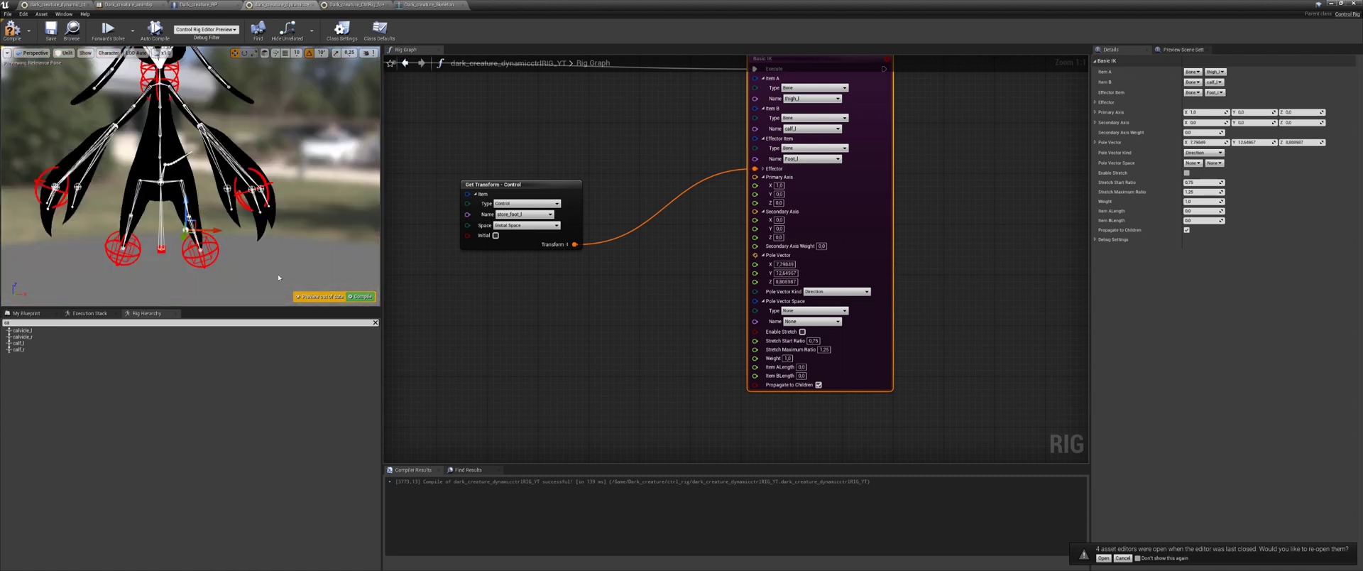
click(361, 297)
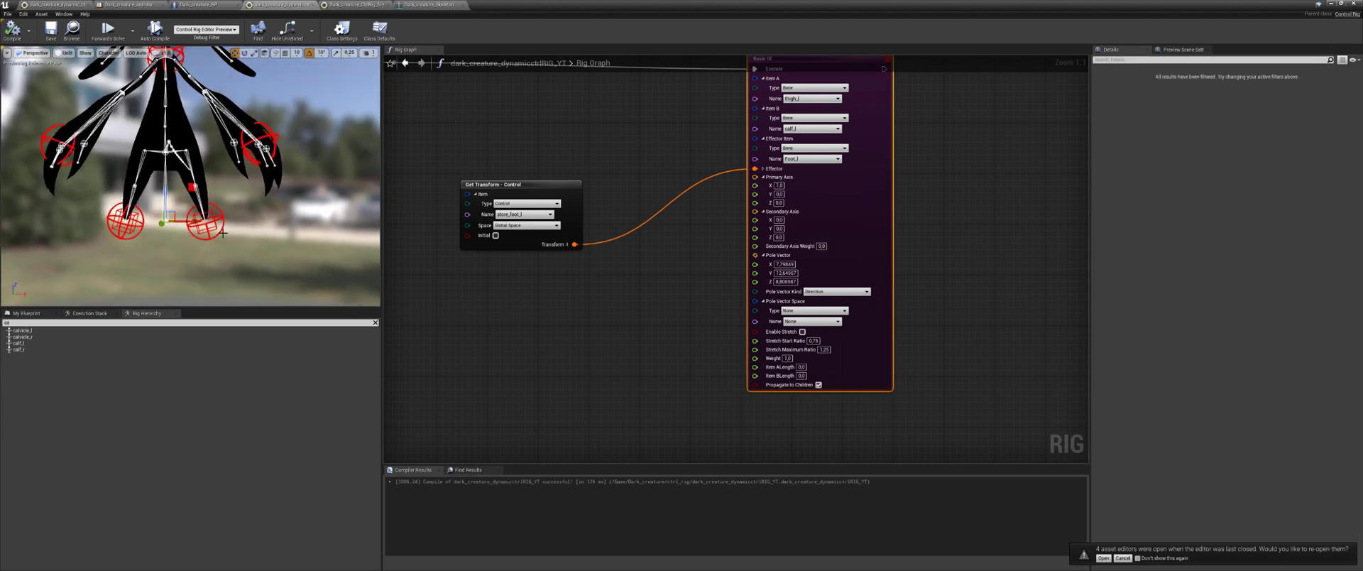
Check the left leg's bend by moving the store_foot_l control, and recompile the rig.
click(208, 224)
drag(213, 247, 211, 229)
mouse_move(211, 229)
alt+mouse_down()
mouse_move(135, 227)
mouse_move(208, 240)
alt+mouse_up()
click(12, 30)
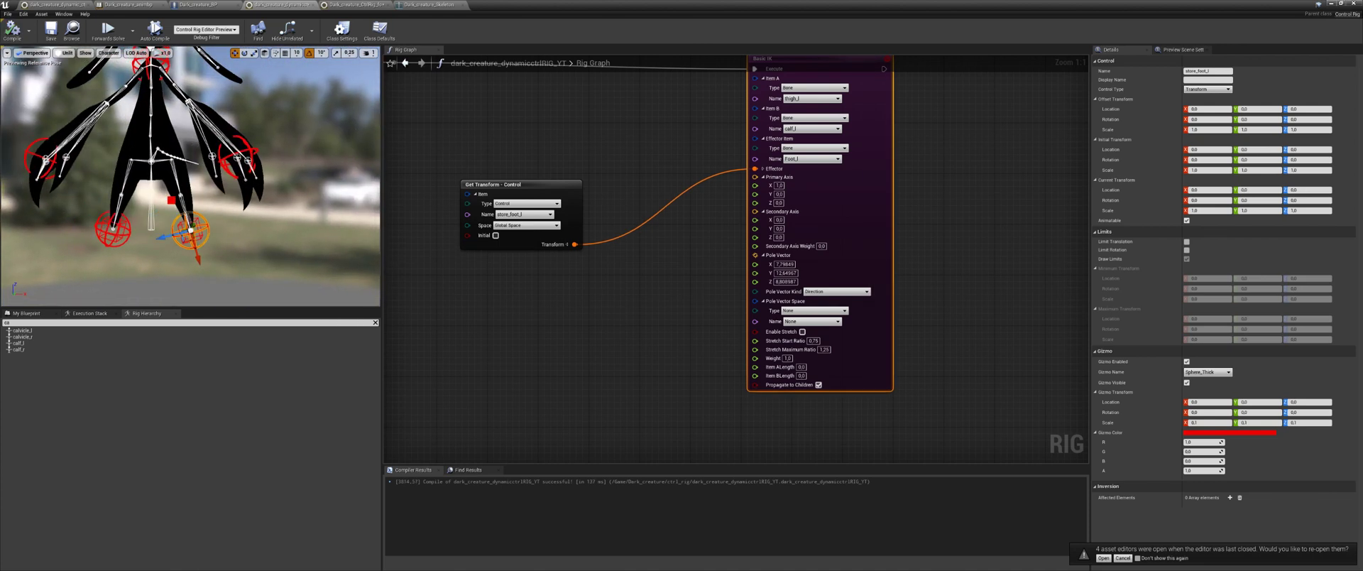
Re-enable Control Pin Value on the Pole Vector, move its handle to about Y 22, Z 17.8 and compile.
right_click(754, 261)
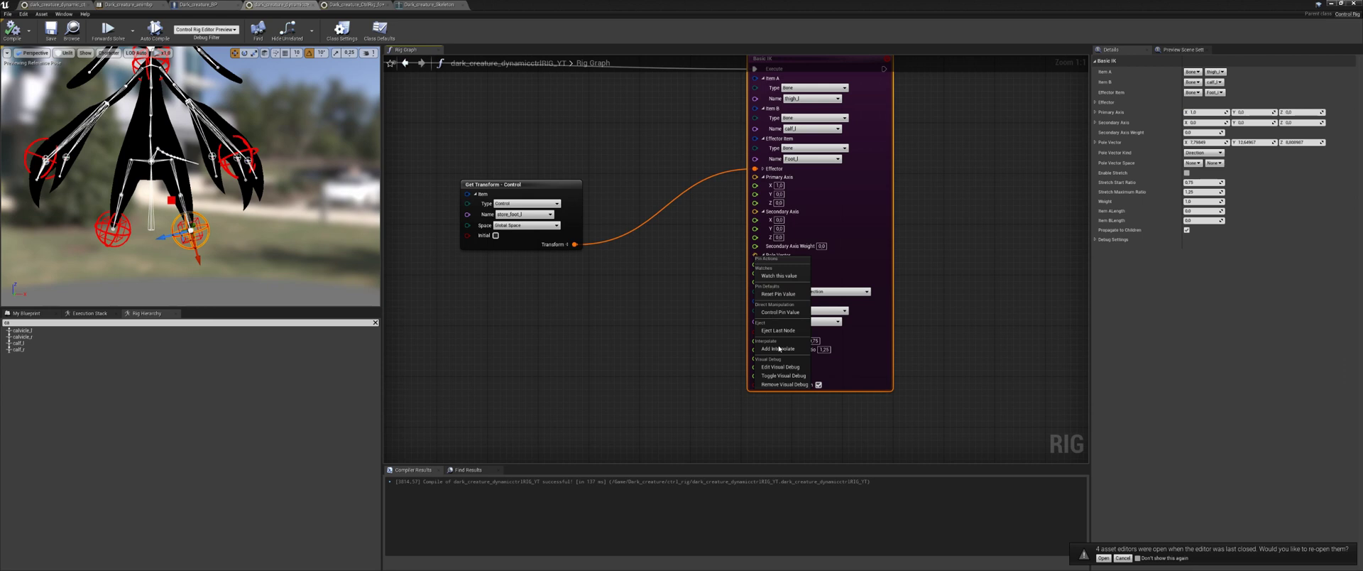
click(780, 312)
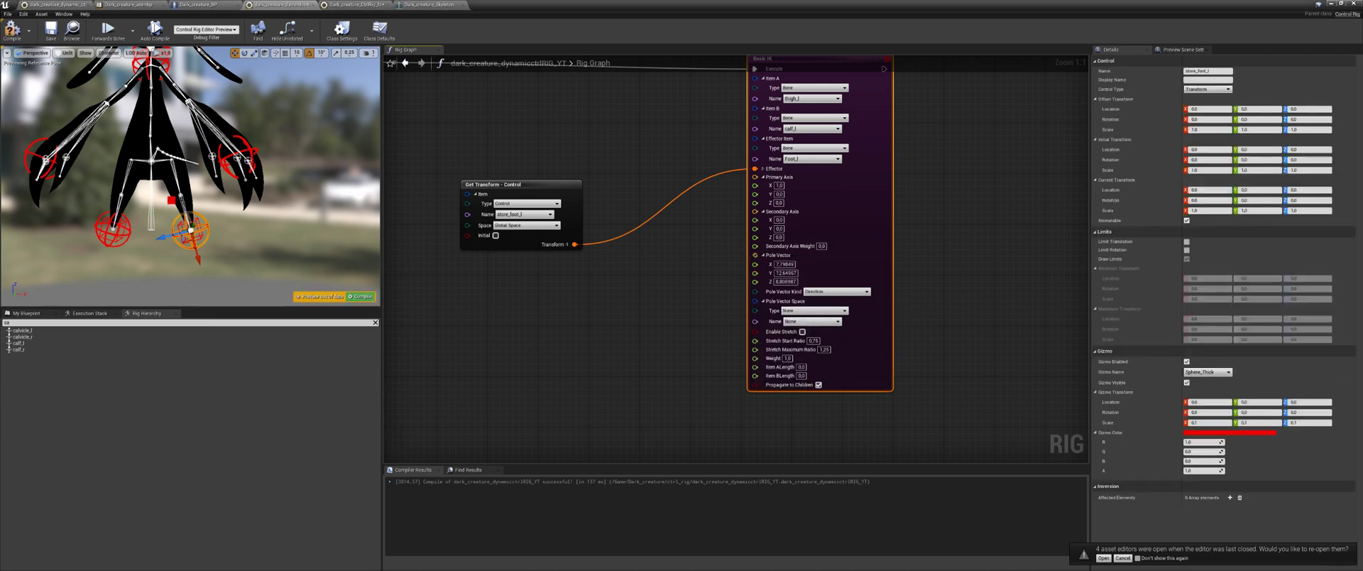
click(171, 200)
right_click(754, 259)
click(462, 305)
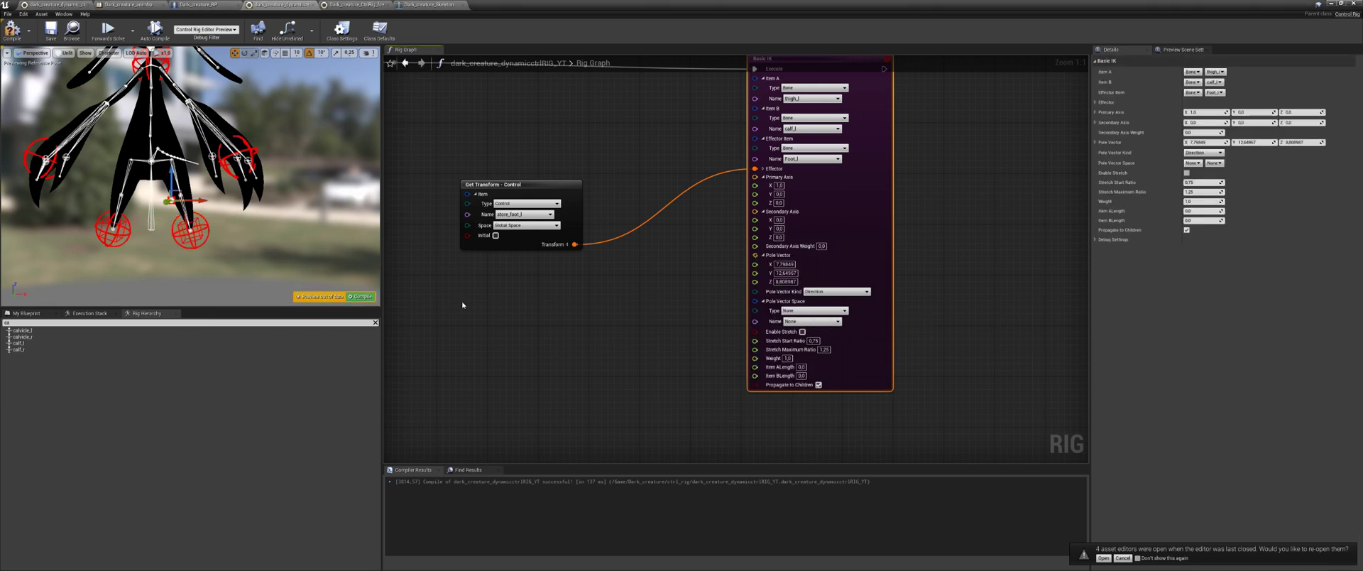
drag(171, 181, 61, 176)
click(361, 297)
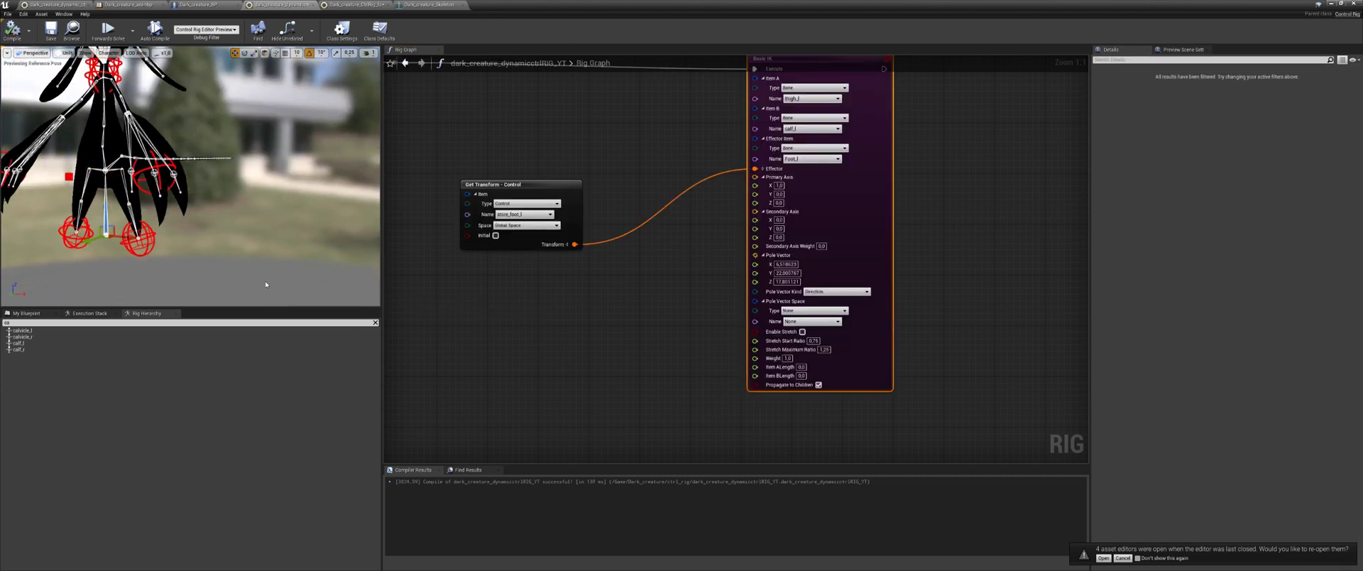
Test the adjusted Pole Vector by moving the store_foot_l control, and recompile the rig.
mouse_move(234, 251)
alt+mouse_down()
mouse_move(281, 250)
mouse_move(212, 212)
mouse_move(215, 227)
mouse_move(210, 206)
mouse_move(219, 246)
alt+mouse_up()
click(231, 240)
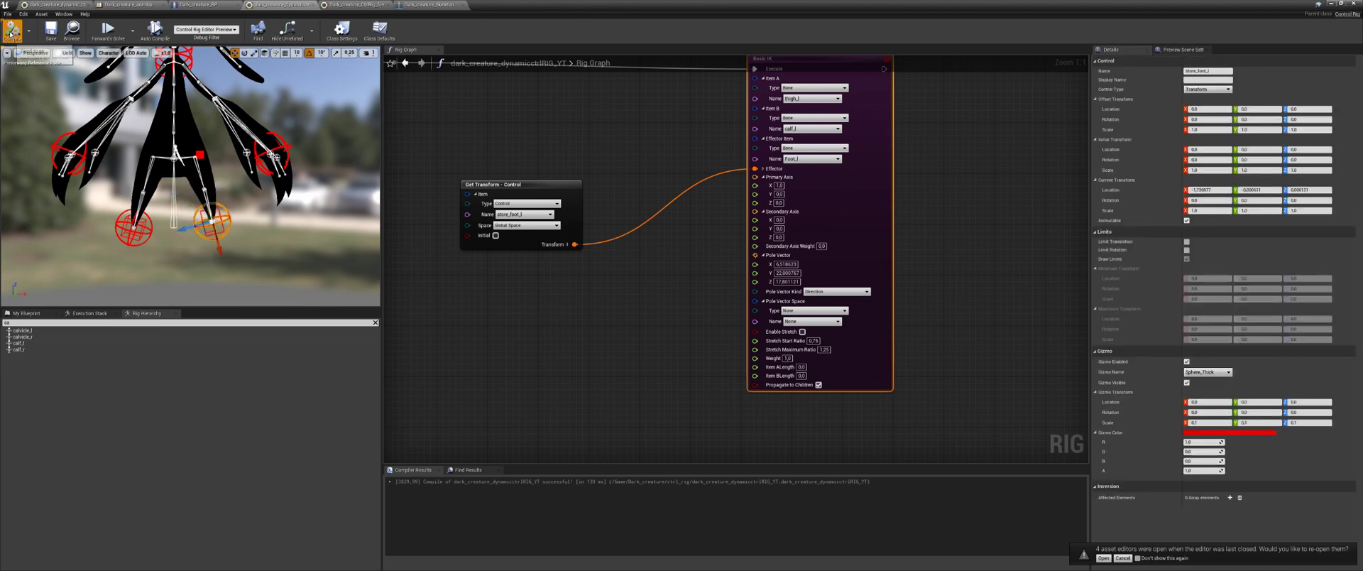
click(12, 30)
Duplicate the Get Transform and Basic IK nodes for the right leg and chain the new Basic IK's Execute after the original.
right_drag(617, 276, 657, 321)
drag(604, 248, 706, 172)
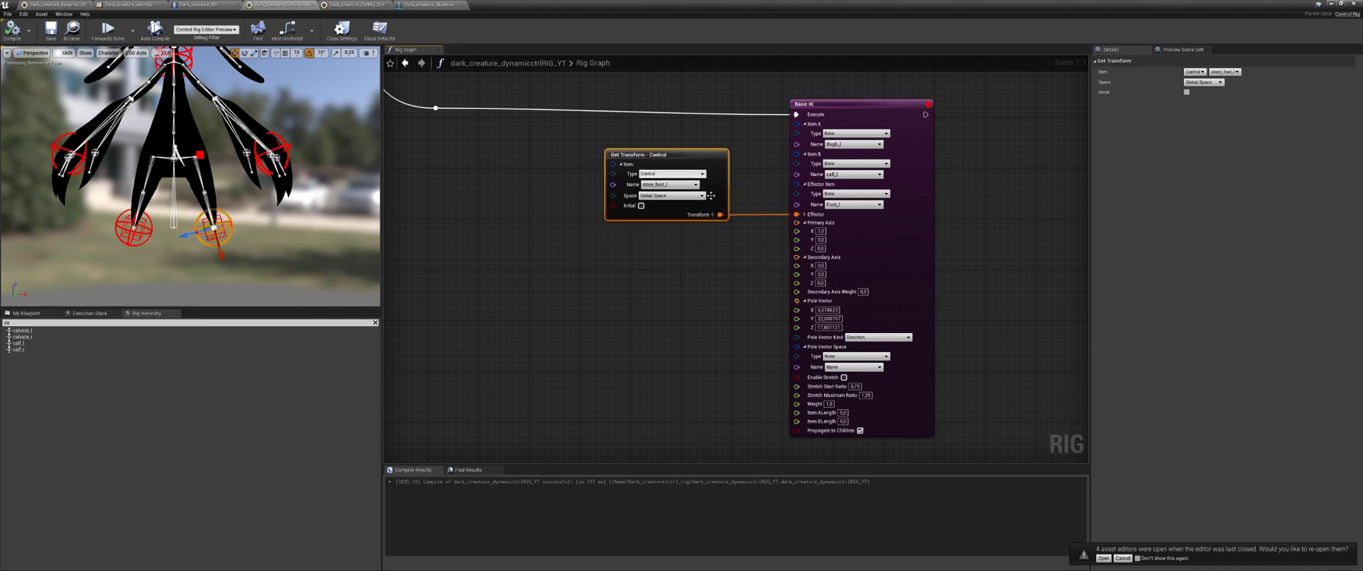
scroll(726, 341, down, 3)
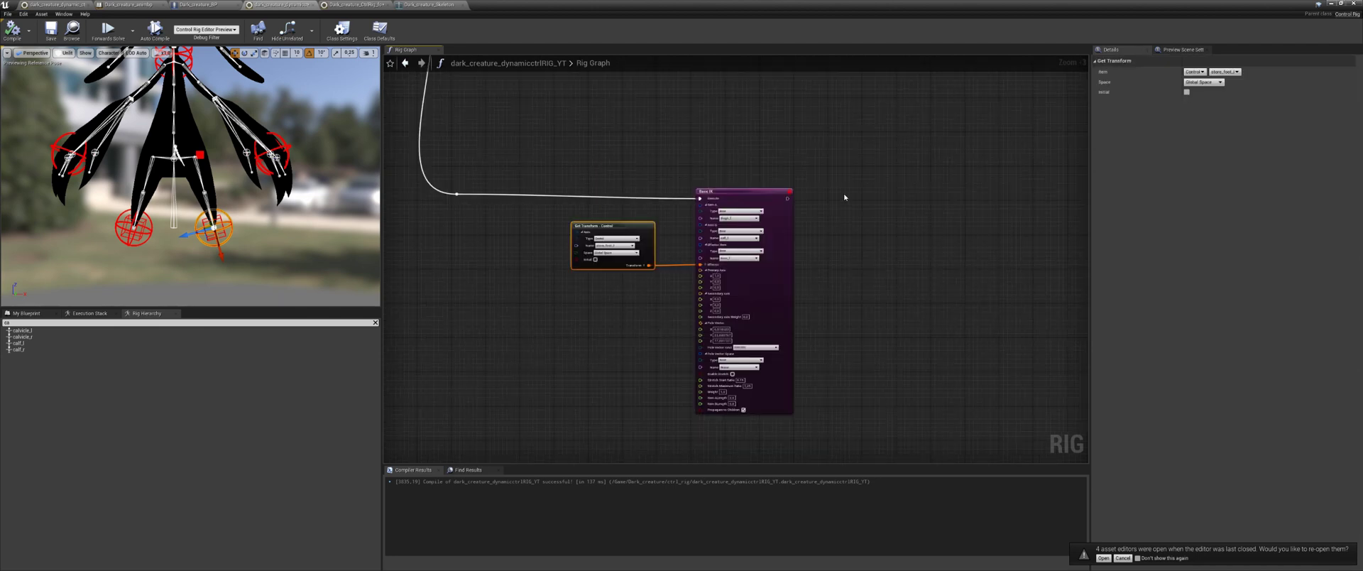
drag(845, 200, 590, 308)
key(ctrl+v)
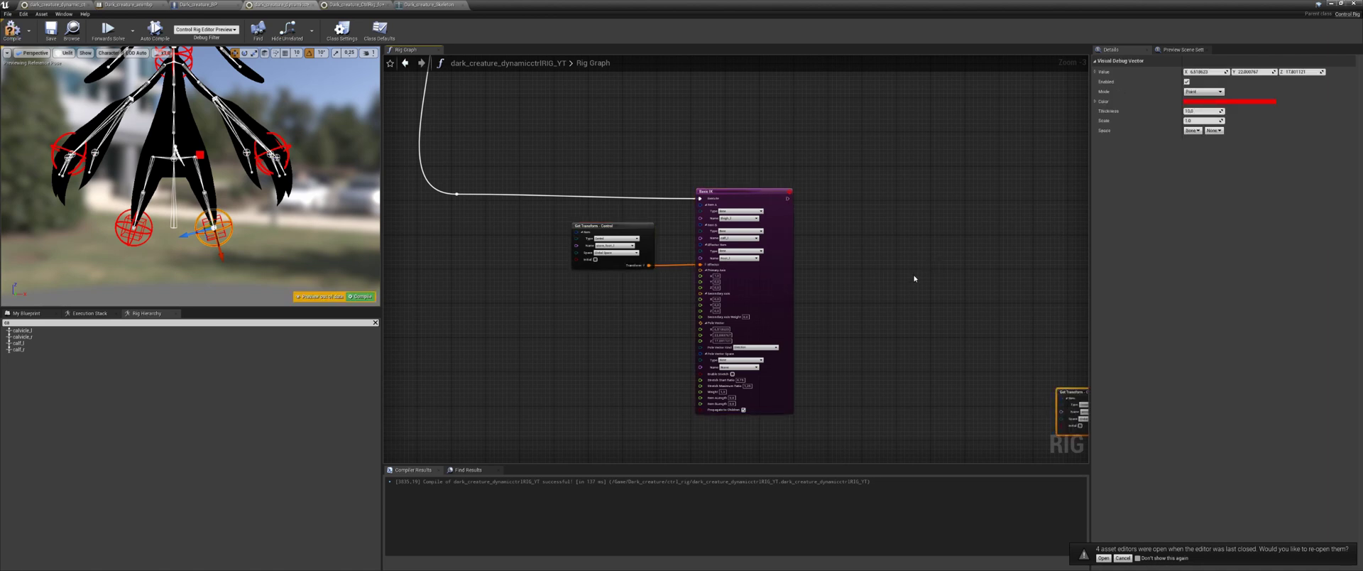
right_drag(992, 332, 810, 304)
drag(636, 194, 838, 235)
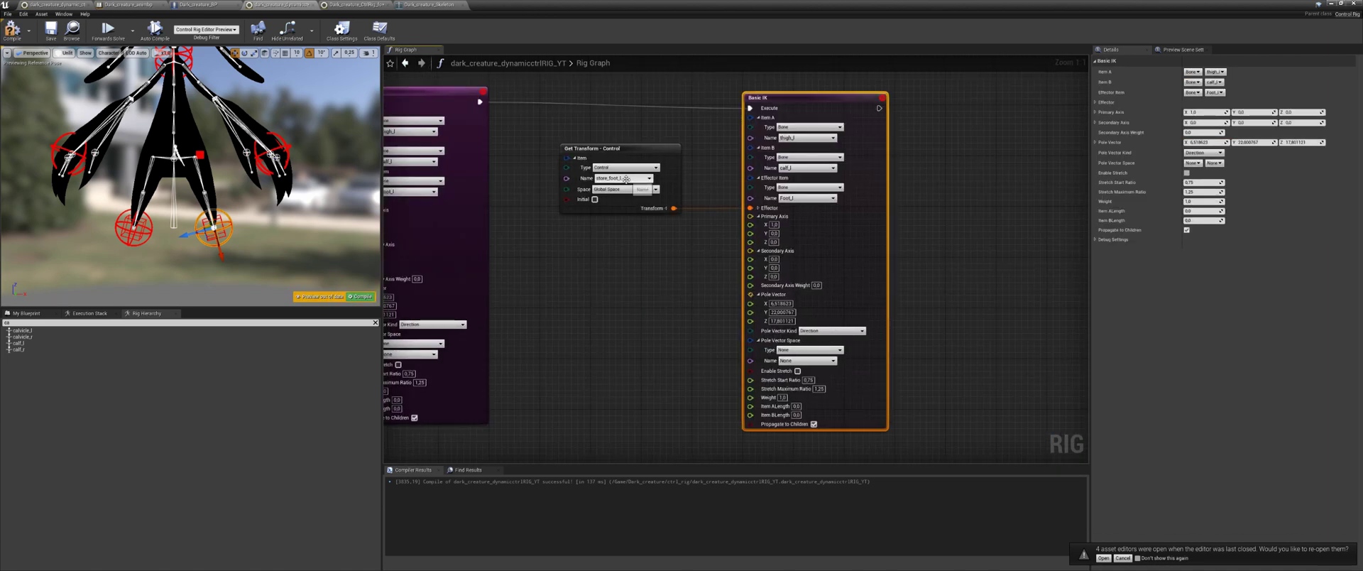
Point the duplicated Get Transform at store_foot_r and mirror the duplicated Basic IK node, replacing _l with _r in its names.
click(623, 178)
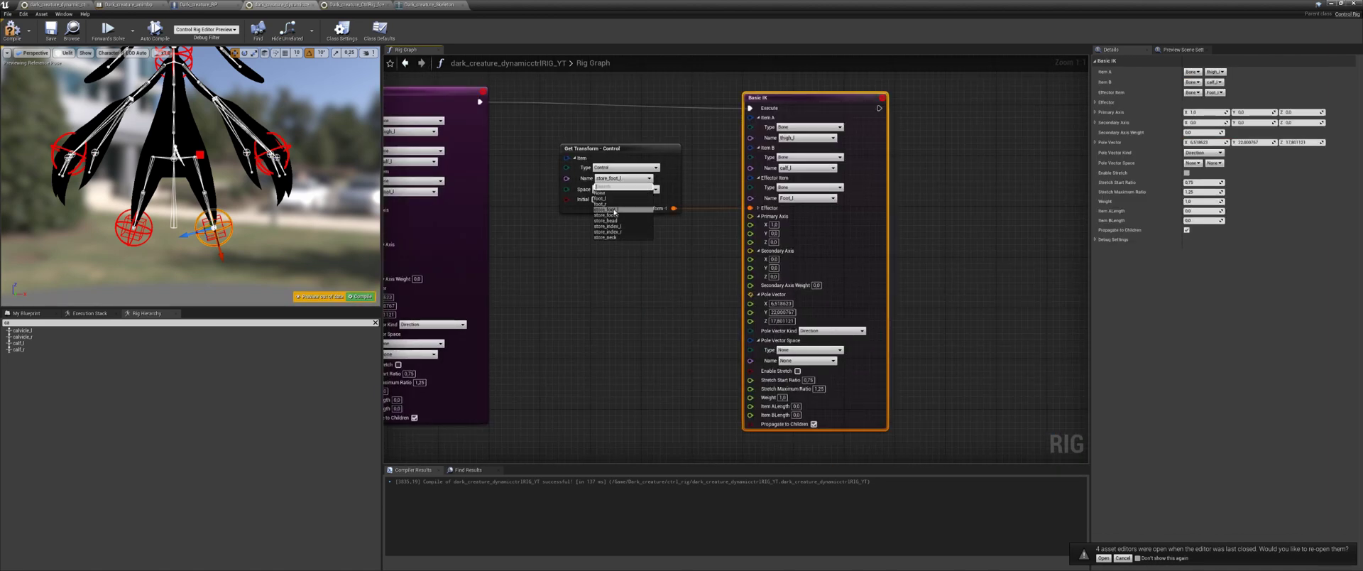
click(606, 215)
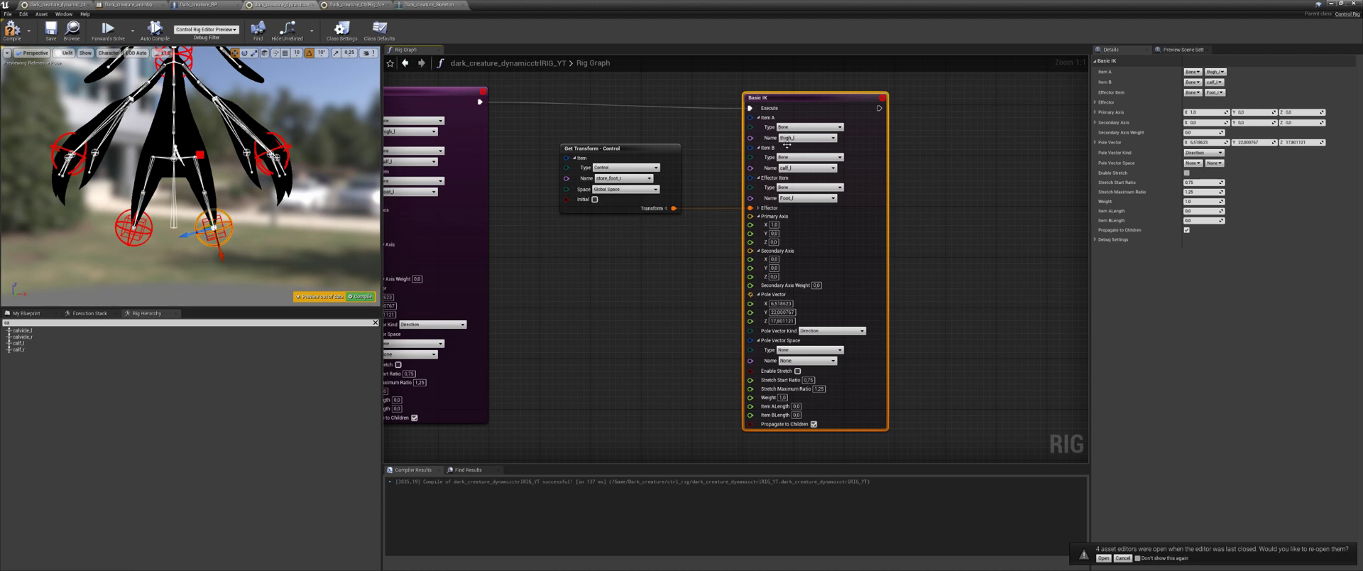
right_click(850, 116)
click(877, 149)
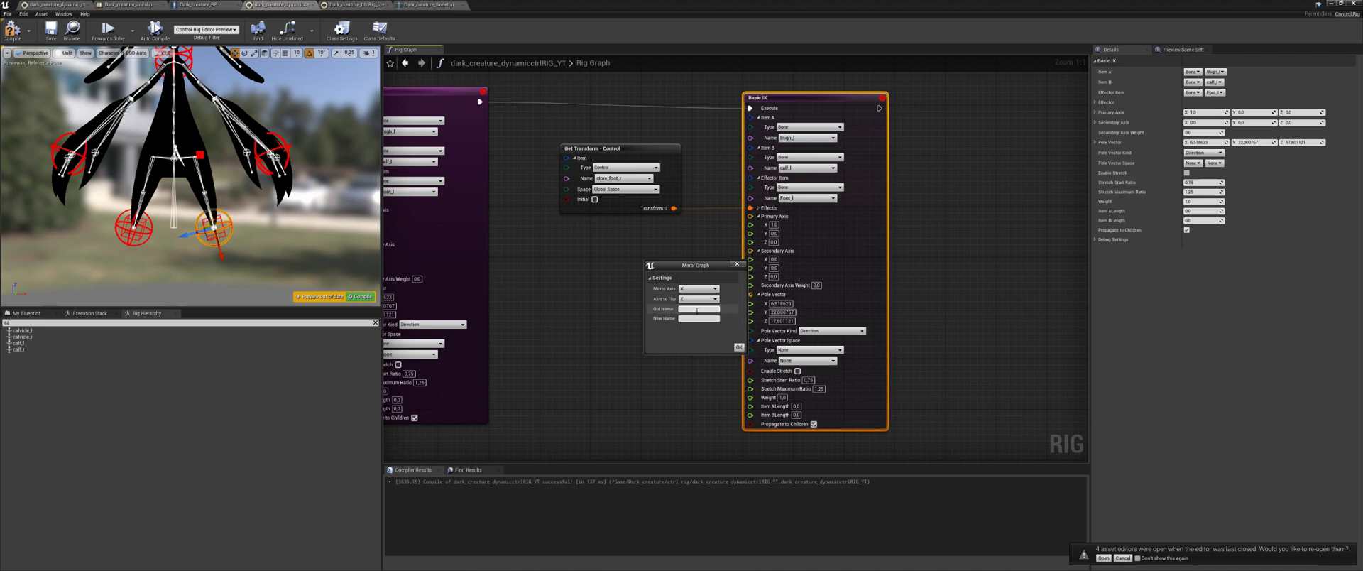
click(697, 310)
text(_l)
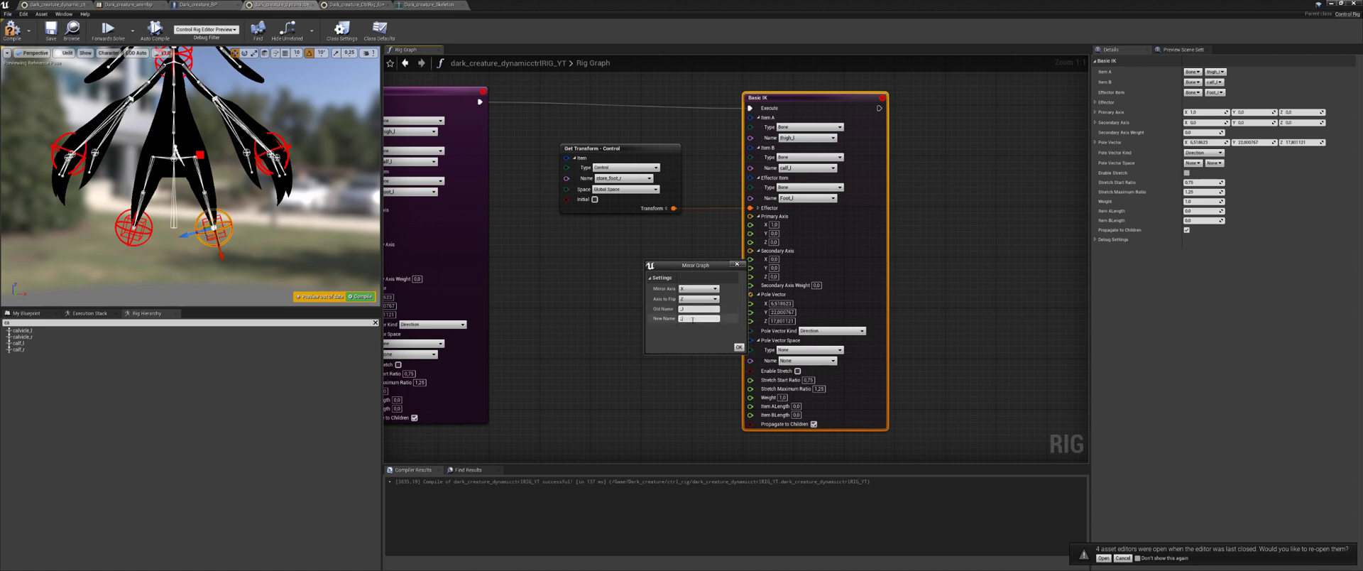
click(739, 347)
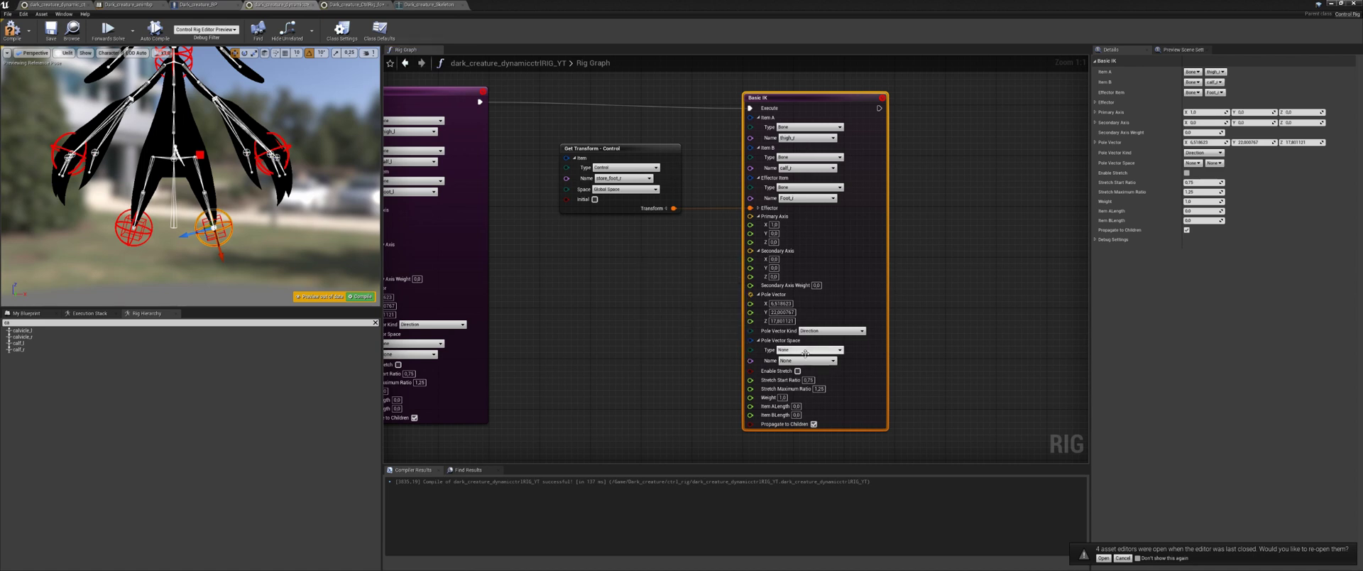
Reset the right Basic IK's Pole Vector and move its viewport handle in X to the creature's right side.
right_drag(692, 347, 737, 354)
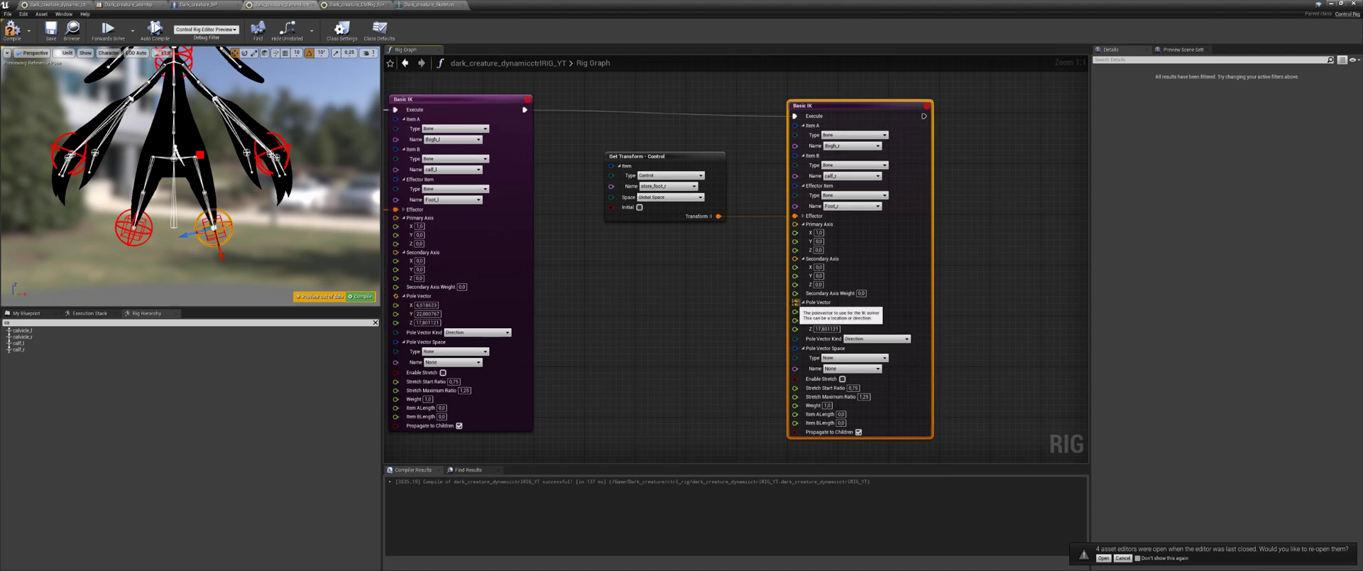
right_click(796, 303)
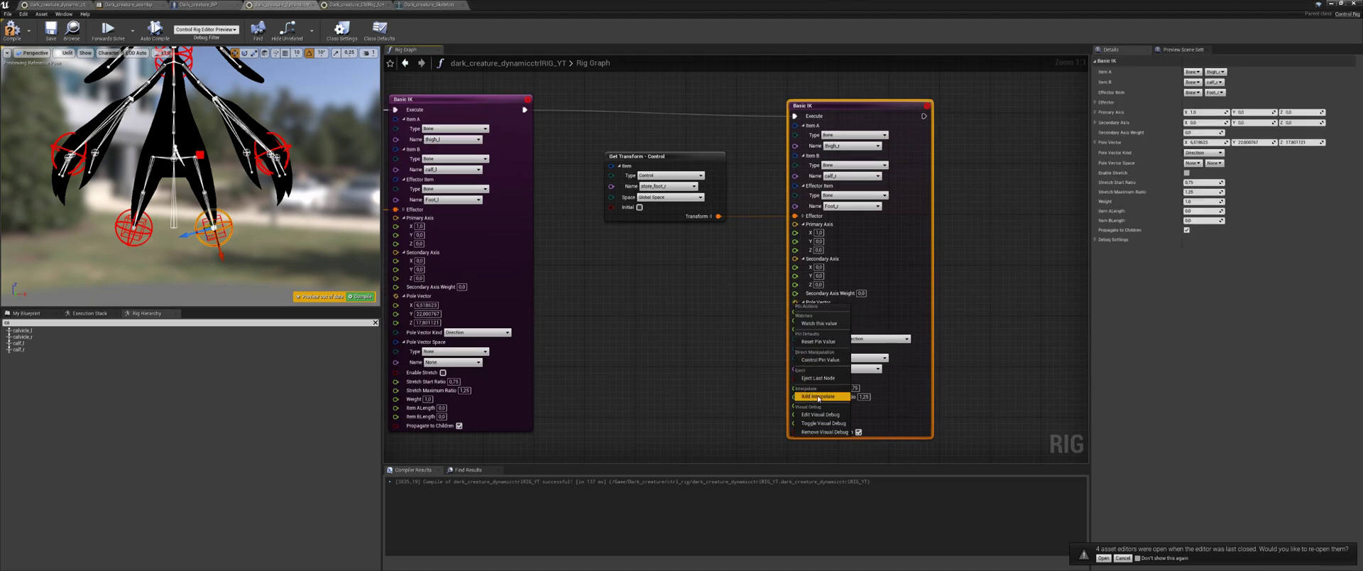
click(820, 342)
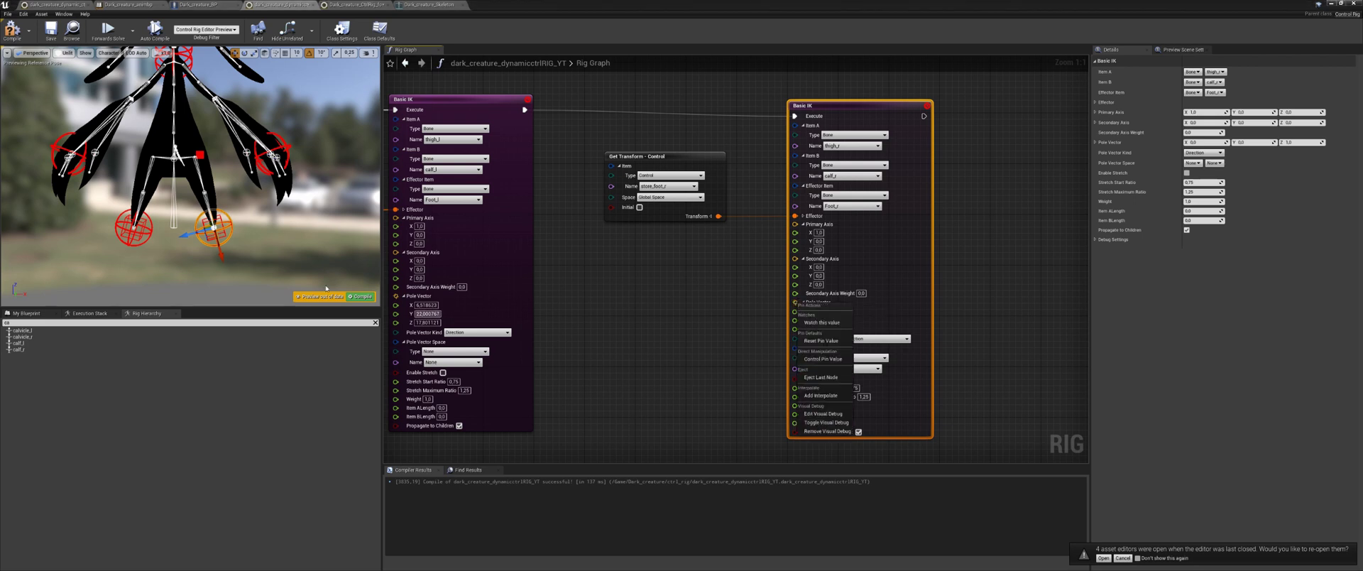
click(181, 210)
click(792, 303)
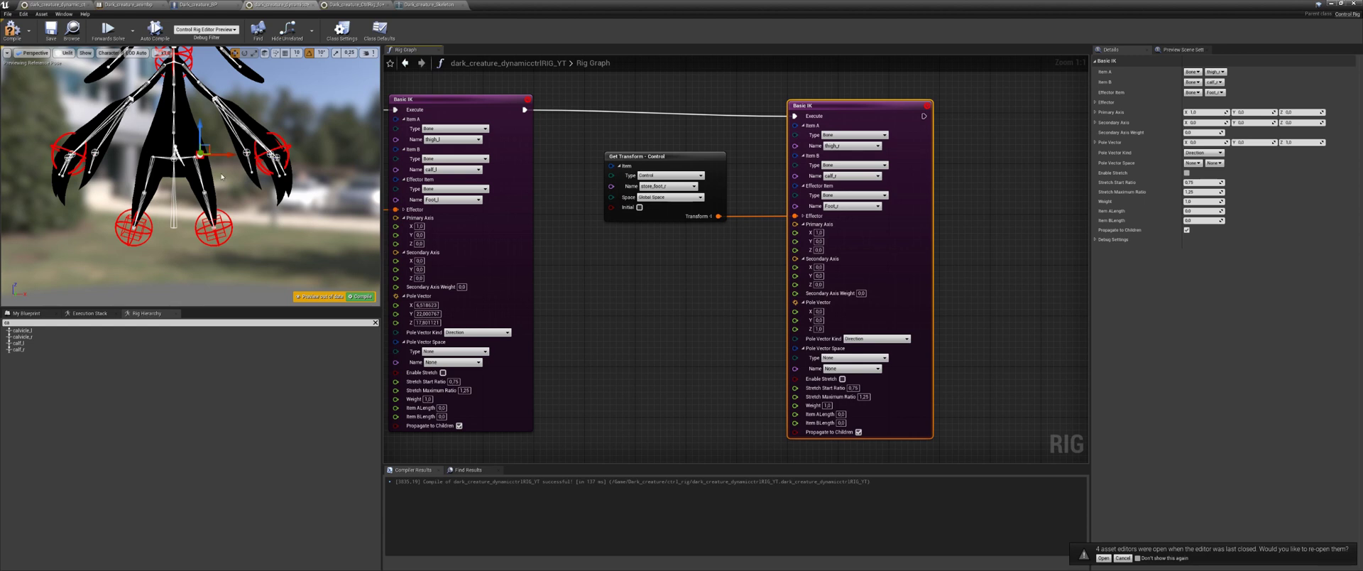
drag(230, 154, 179, 152)
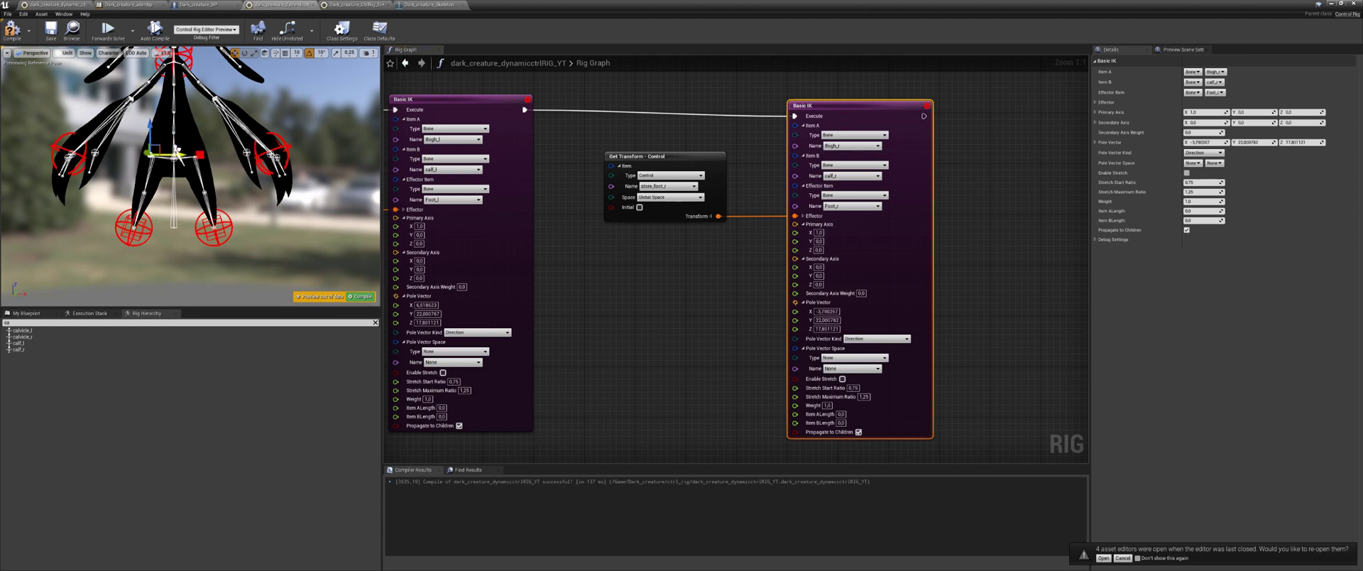
Match the right Basic IK's Pole Vector Y and Z to the left node, set X to the left's negated value and compile.
alt+drag(255, 192, 302, 216)
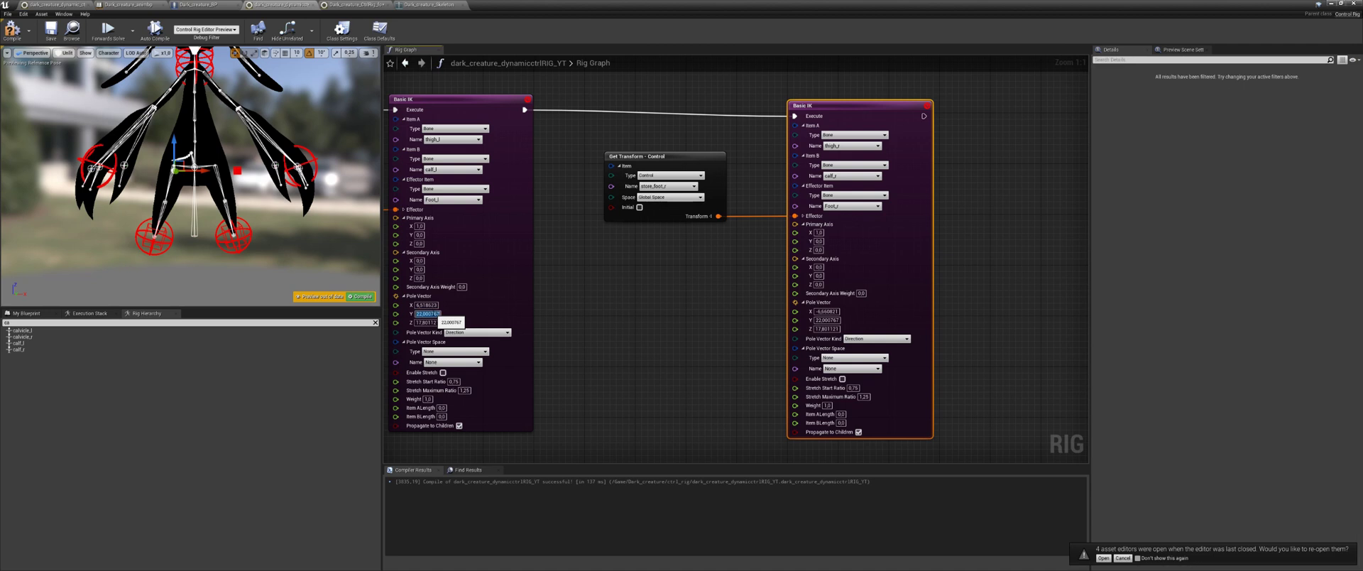
key(ctrl+c)
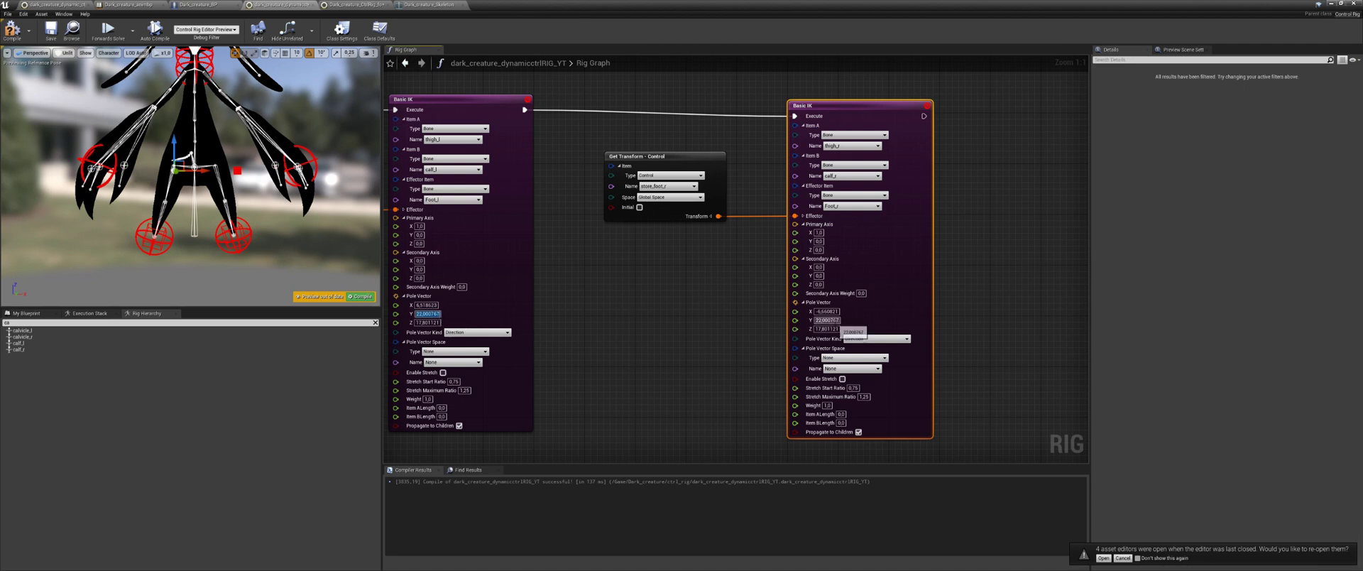
click(833, 320)
key(ctrl+v)
click(426, 322)
click(828, 328)
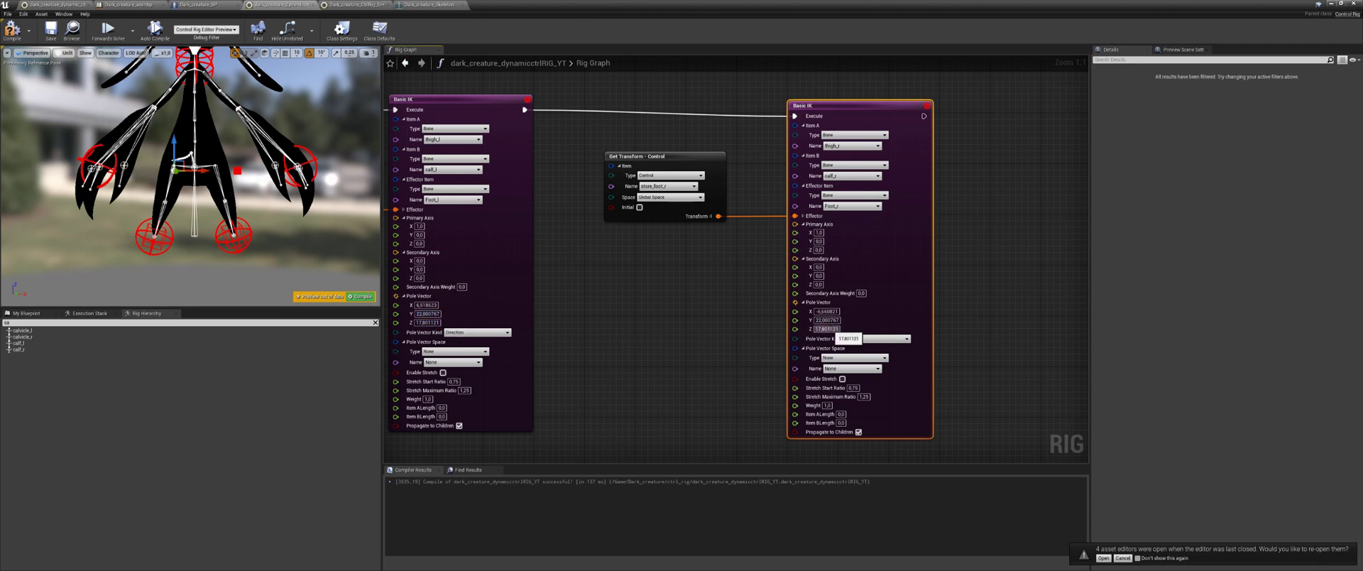
click(700, 335)
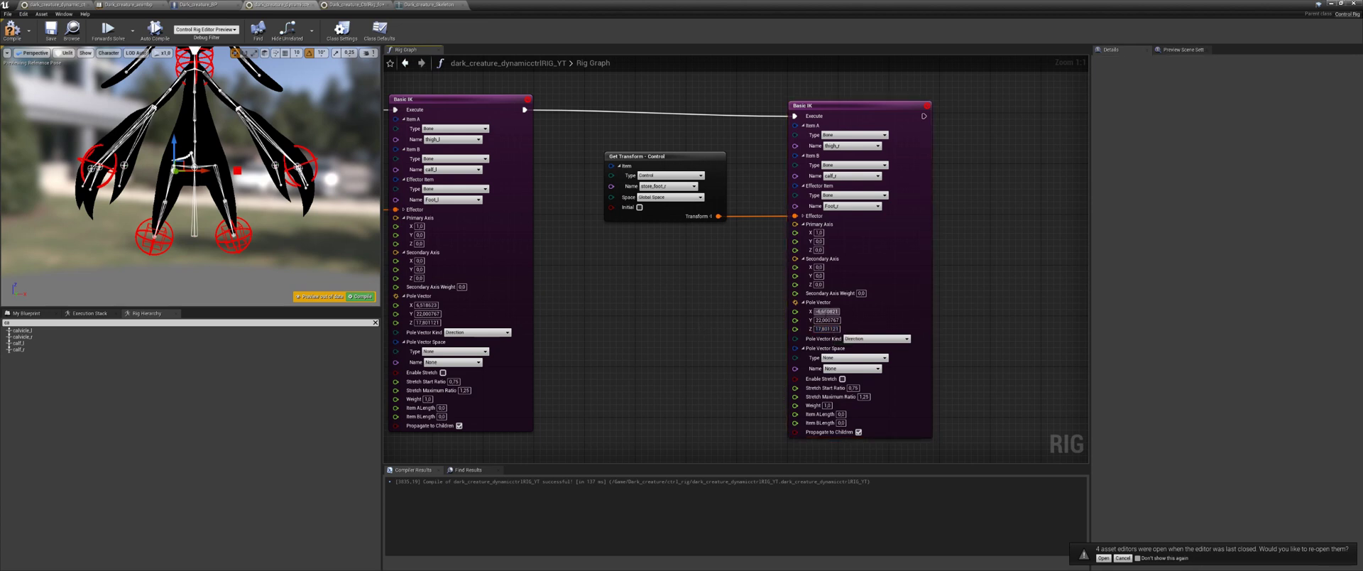
click(826, 311)
click(354, 297)
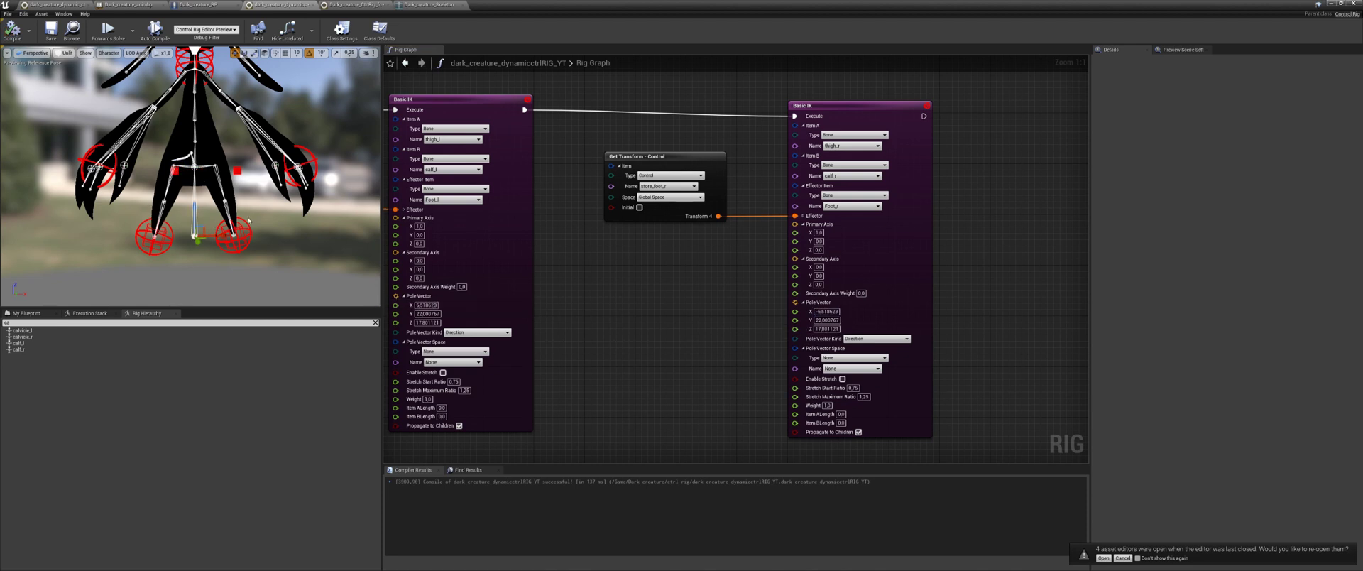
Move the store_foot_r control in the viewport to test the right leg's Basic IK.
mouse_move(248, 220)
alt+mouse_down()
mouse_move(217, 234)
mouse_move(226, 221)
alt+mouse_up()
right_drag(703, 337, 774, 323)
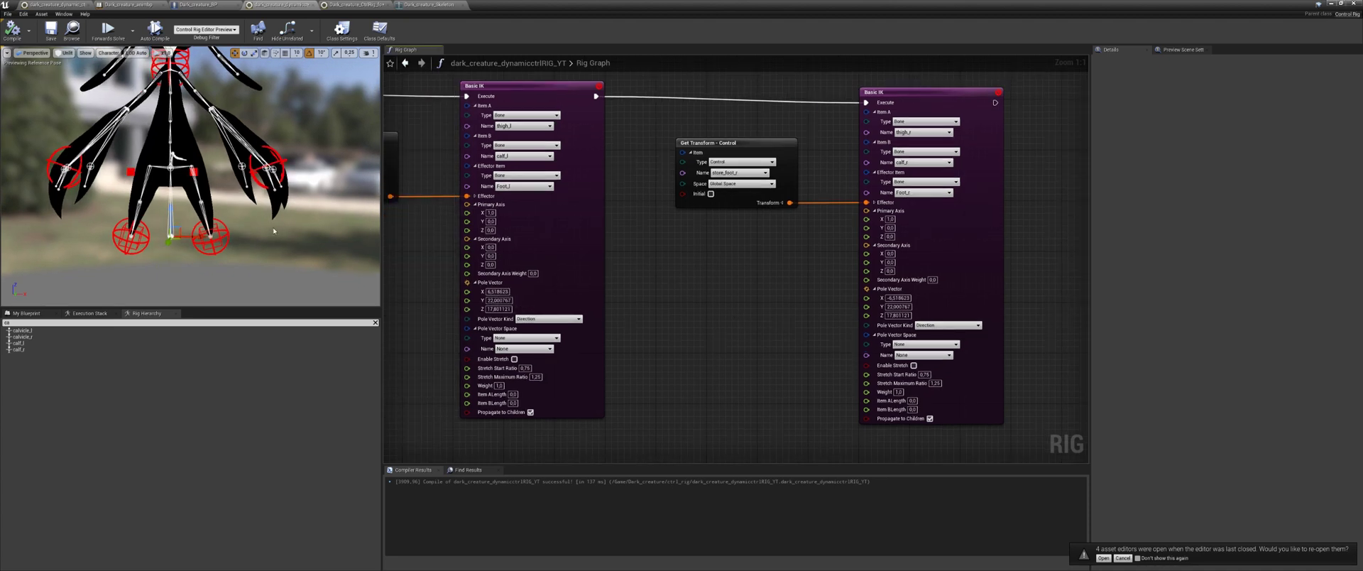
click(136, 256)
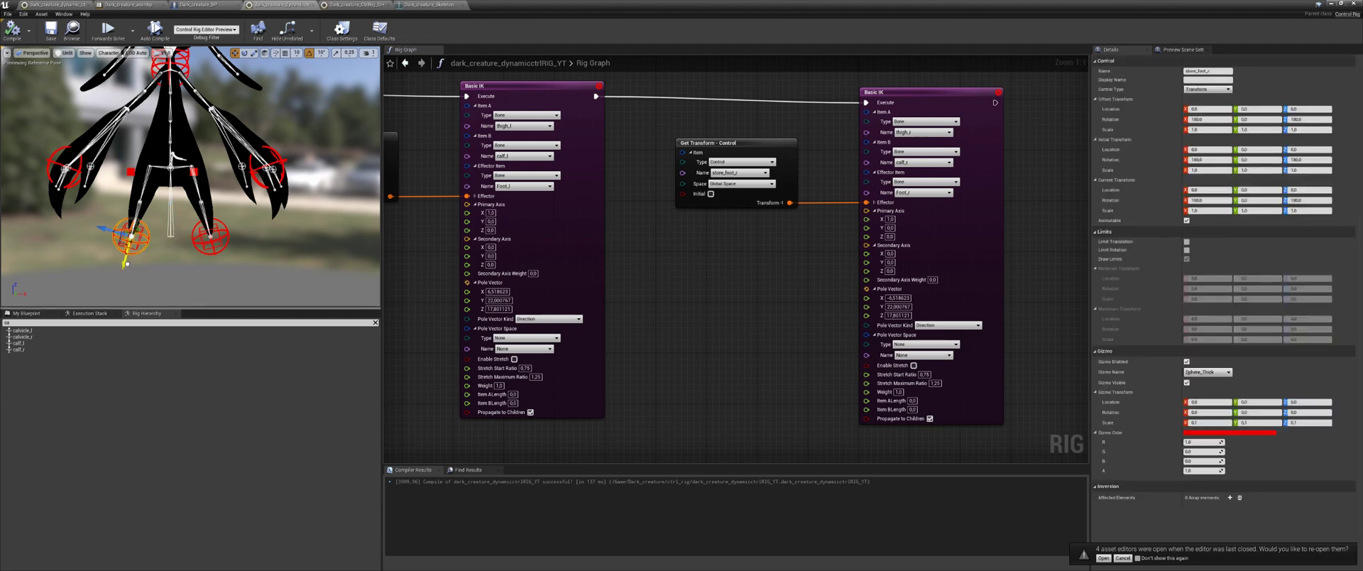
drag(127, 265, 128, 252)
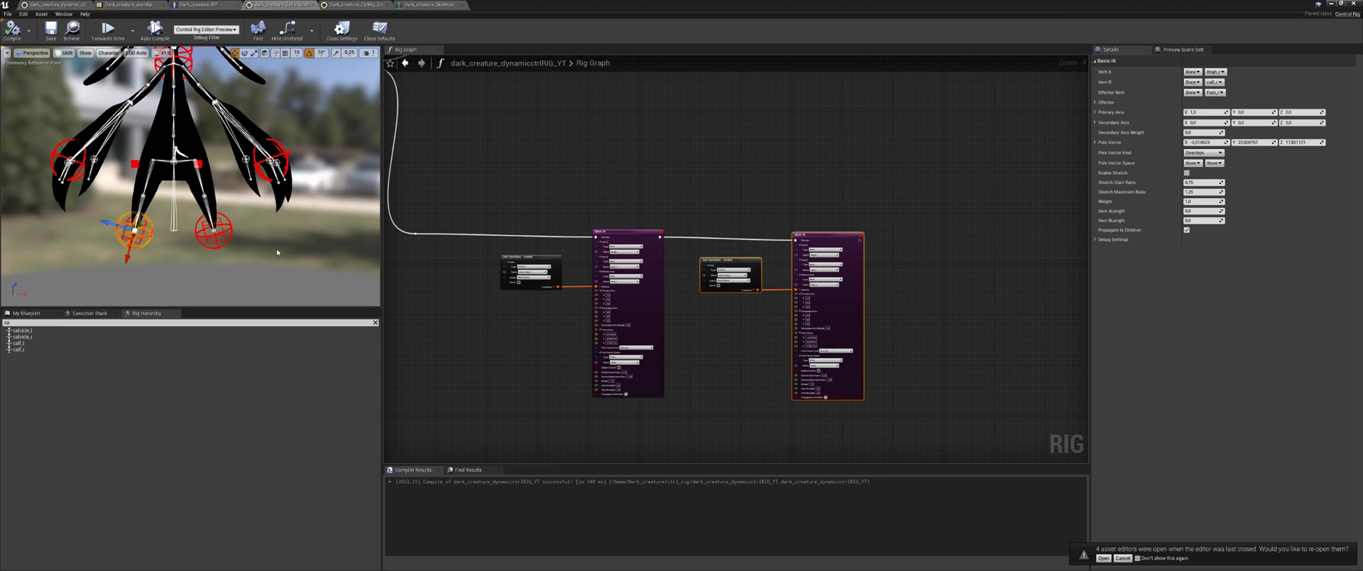
Add a CCDIK node to the Rig Graph and chain its Execute after the right leg's Basic IK.
right_drag(516, 328, 523, 345)
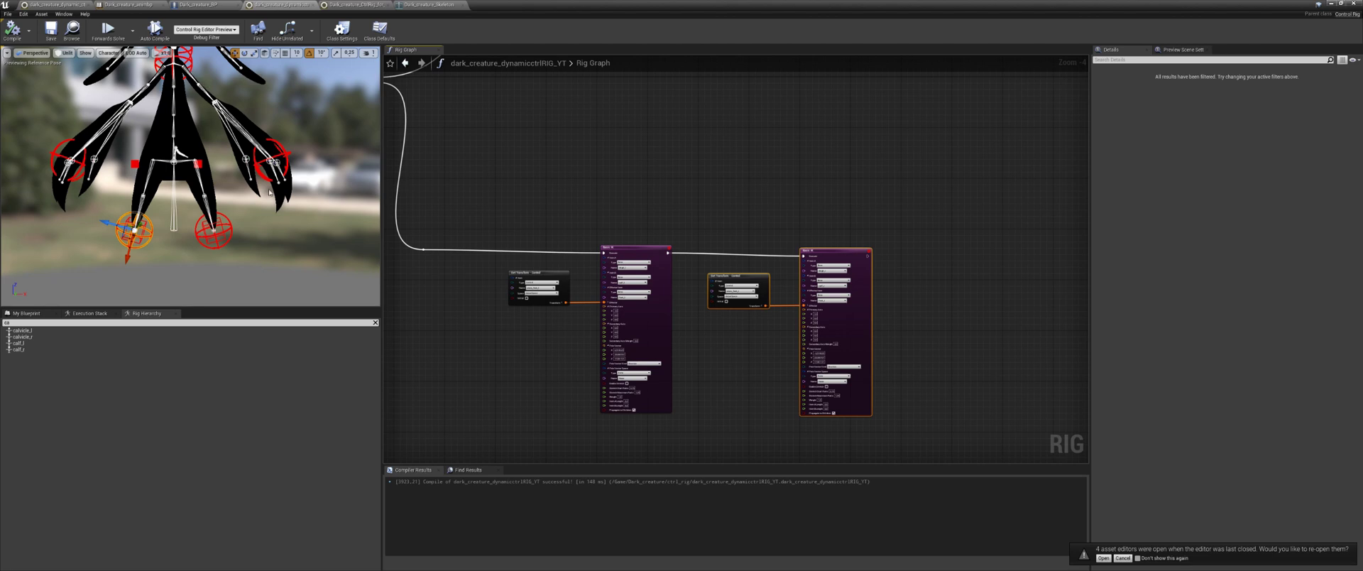
right_drag(785, 356, 667, 327)
scroll(773, 273, up, 2)
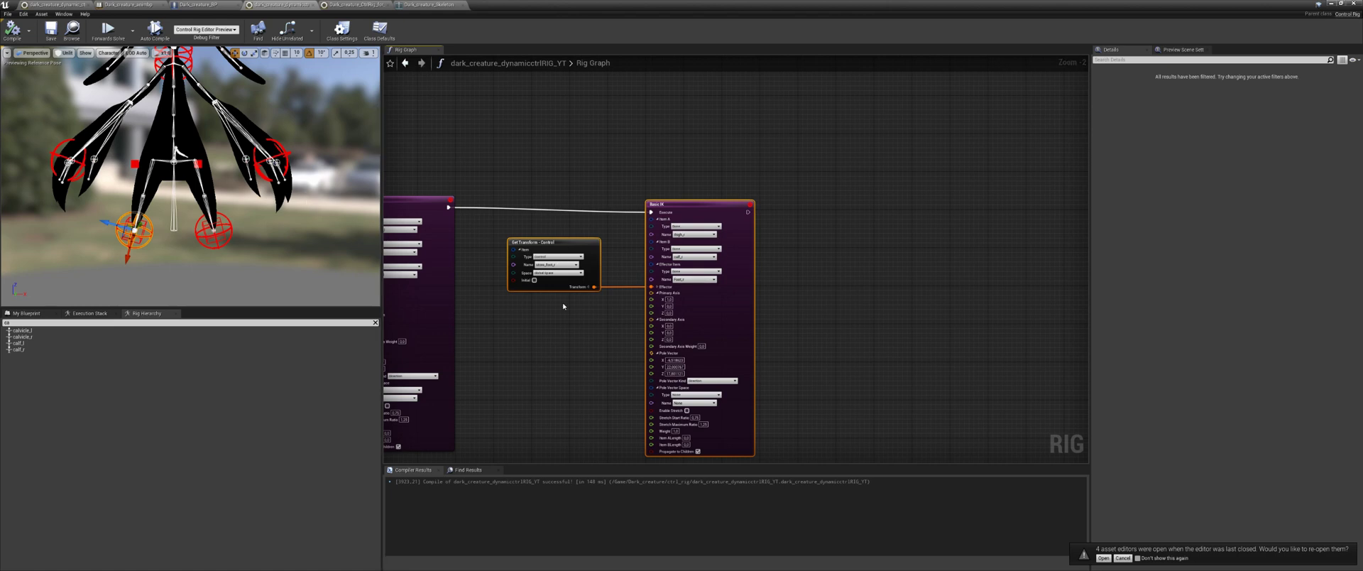
right_drag(772, 283, 702, 283)
scroll(756, 304, down, 1)
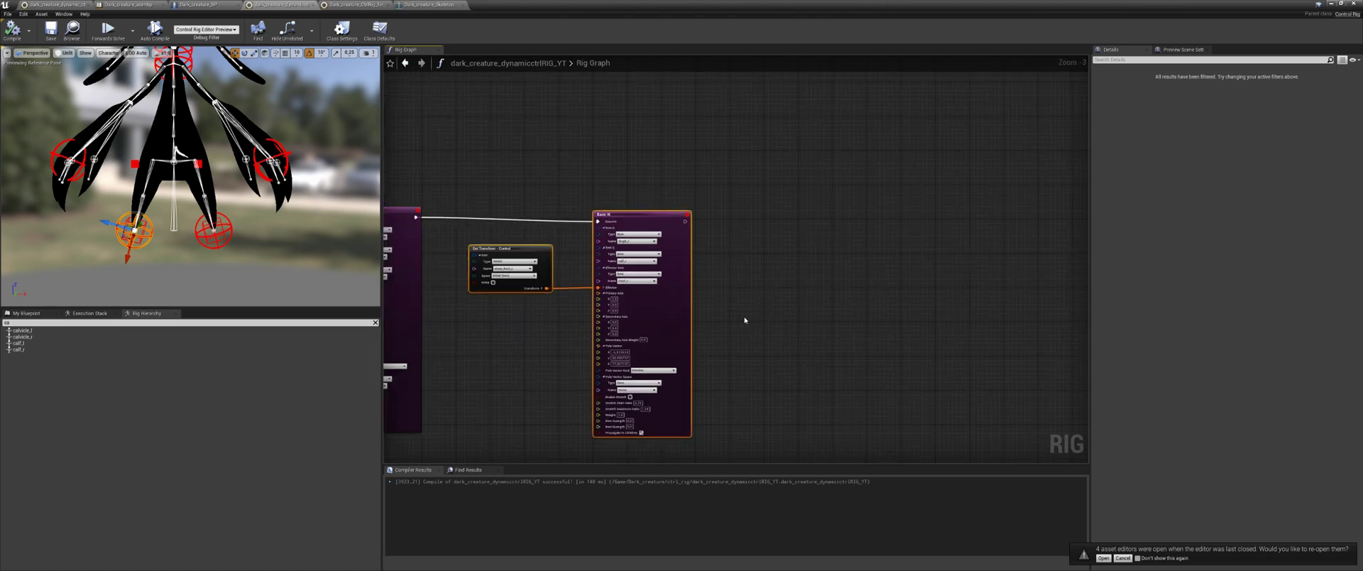
right_click(821, 279)
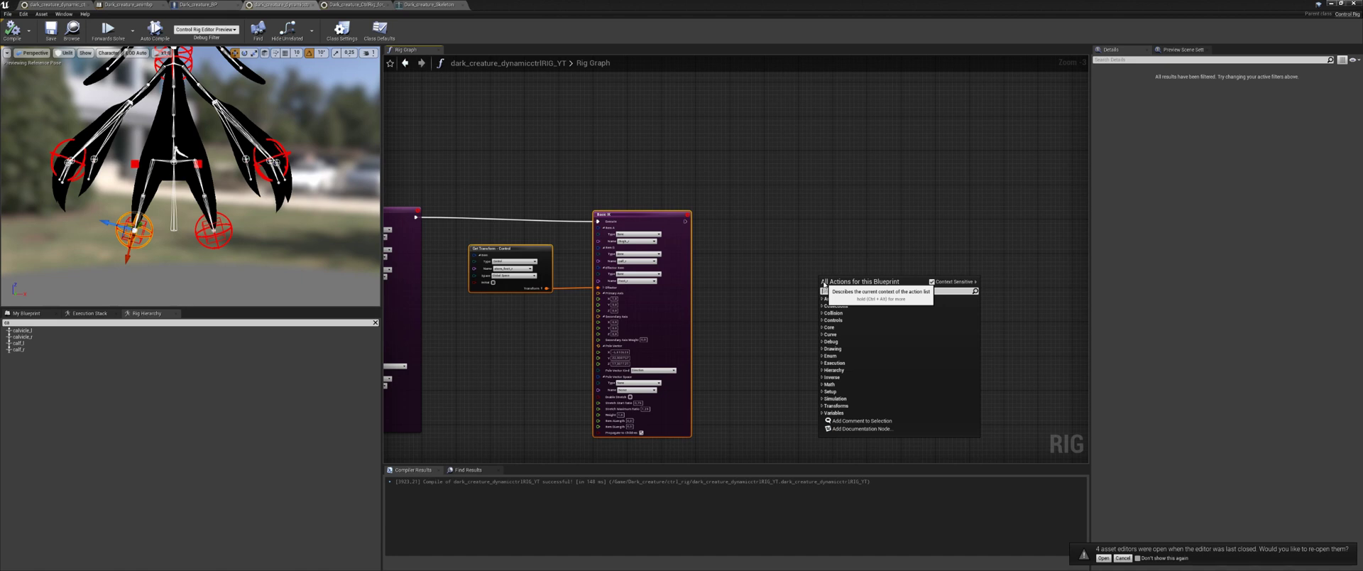
text(ccd)
key(Return)
drag(860, 287, 988, 230)
scroll(893, 294, up, 3)
right_drag(894, 294, 791, 313)
drag(910, 213, 980, 207)
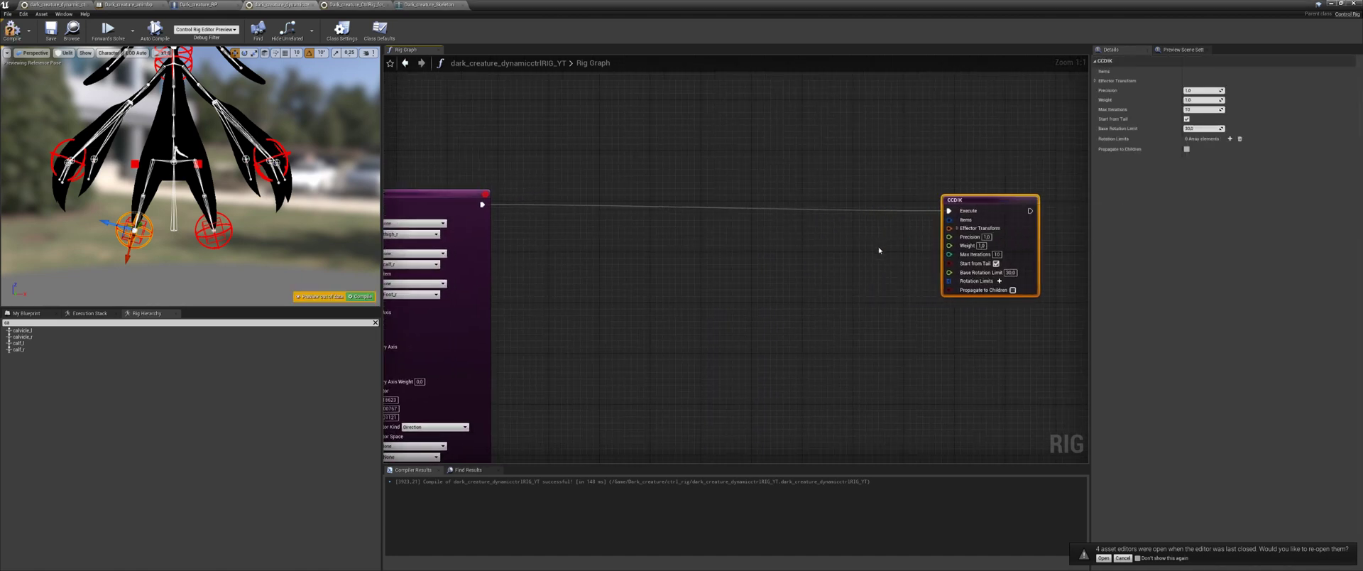
Shift the CCDIK node to make room and add an Item Chain node before it.
right_drag(878, 250, 834, 272)
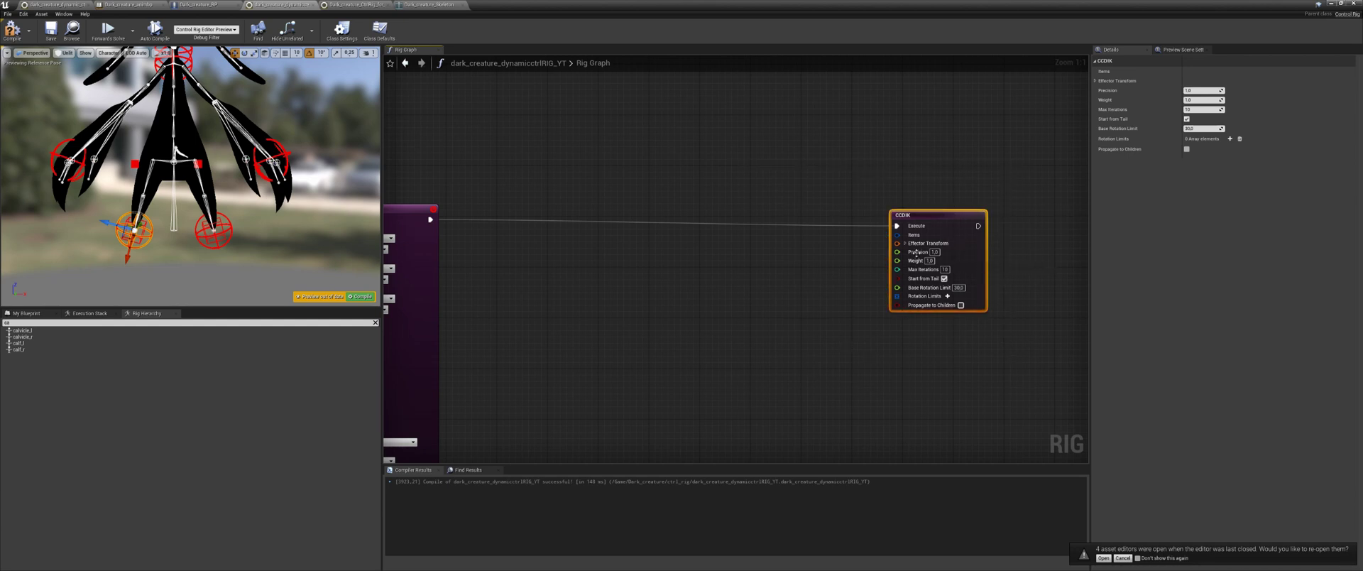
scroll(672, 334, down, 4)
right_drag(672, 333, 872, 273)
drag(858, 195, 483, 312)
right_drag(862, 292, 605, 315)
scroll(721, 274, up, 2)
right_drag(731, 268, 737, 256)
drag(808, 270, 835, 270)
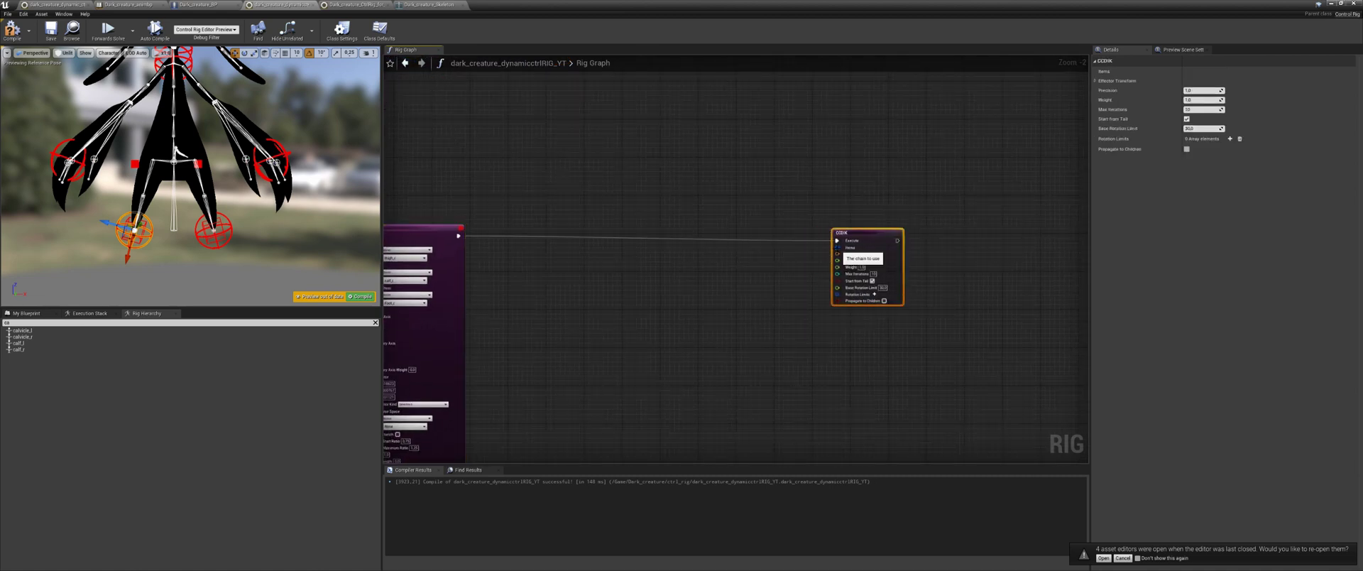
right_click(727, 252)
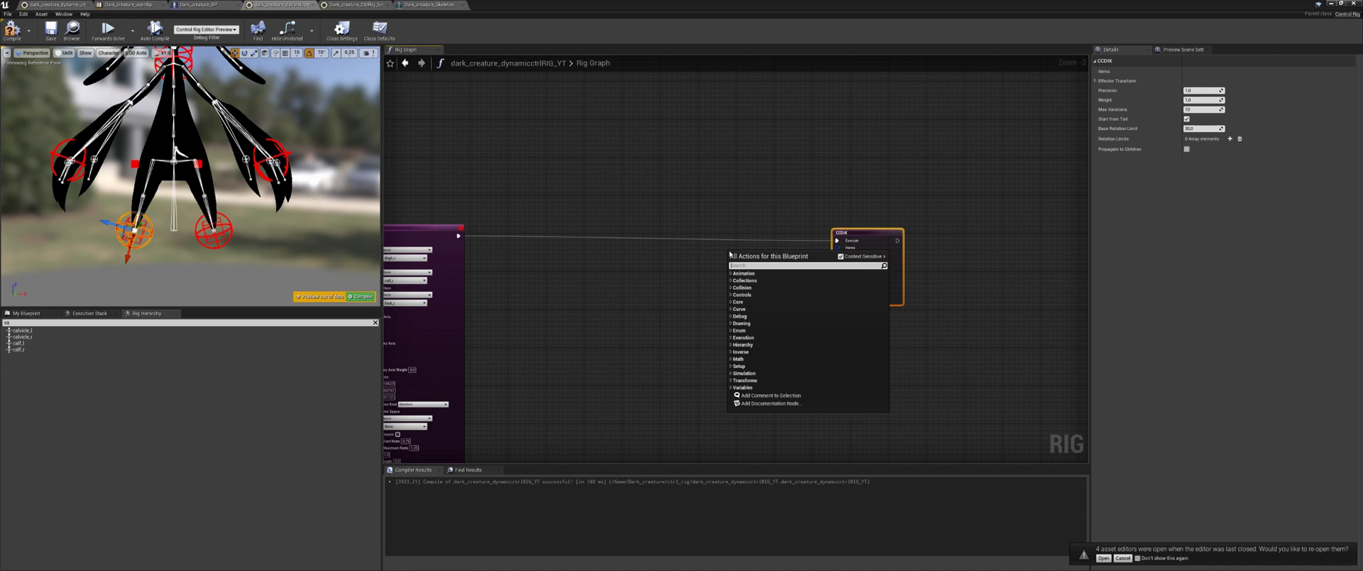
text(it)
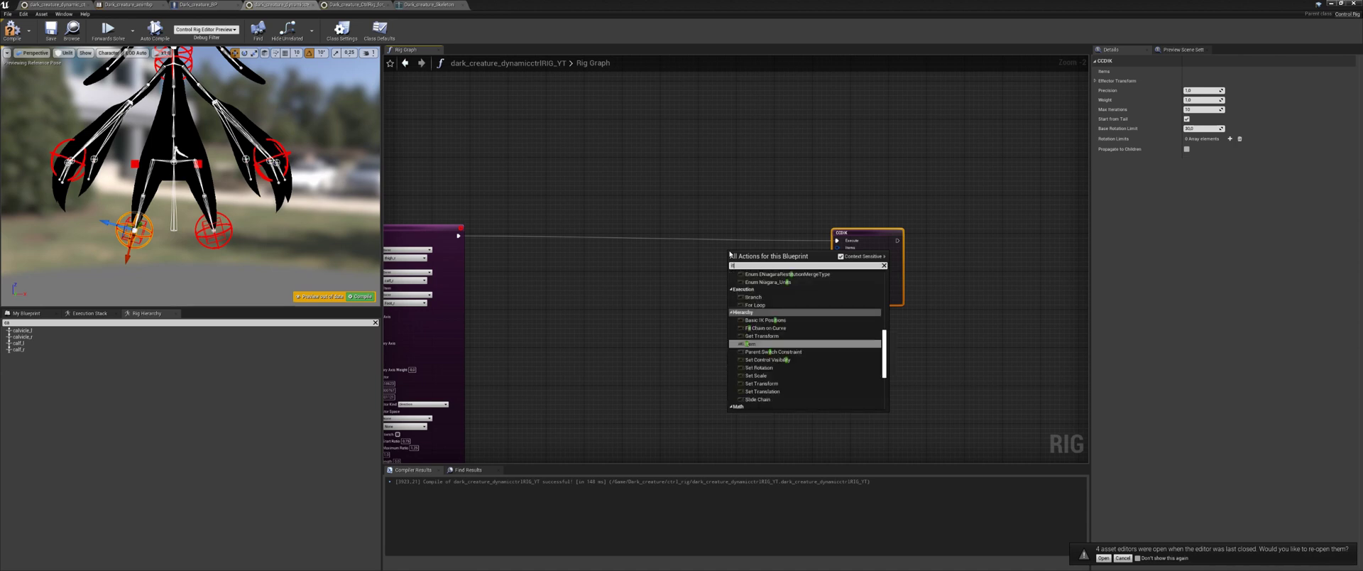
text(emc)
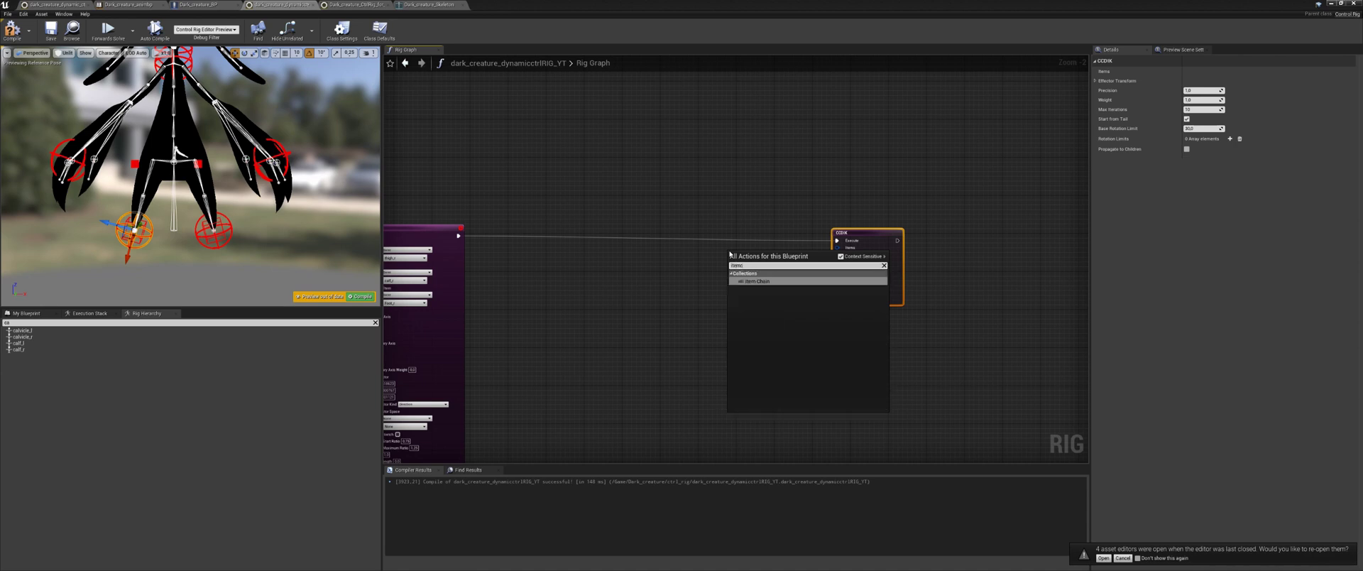
key(Return)
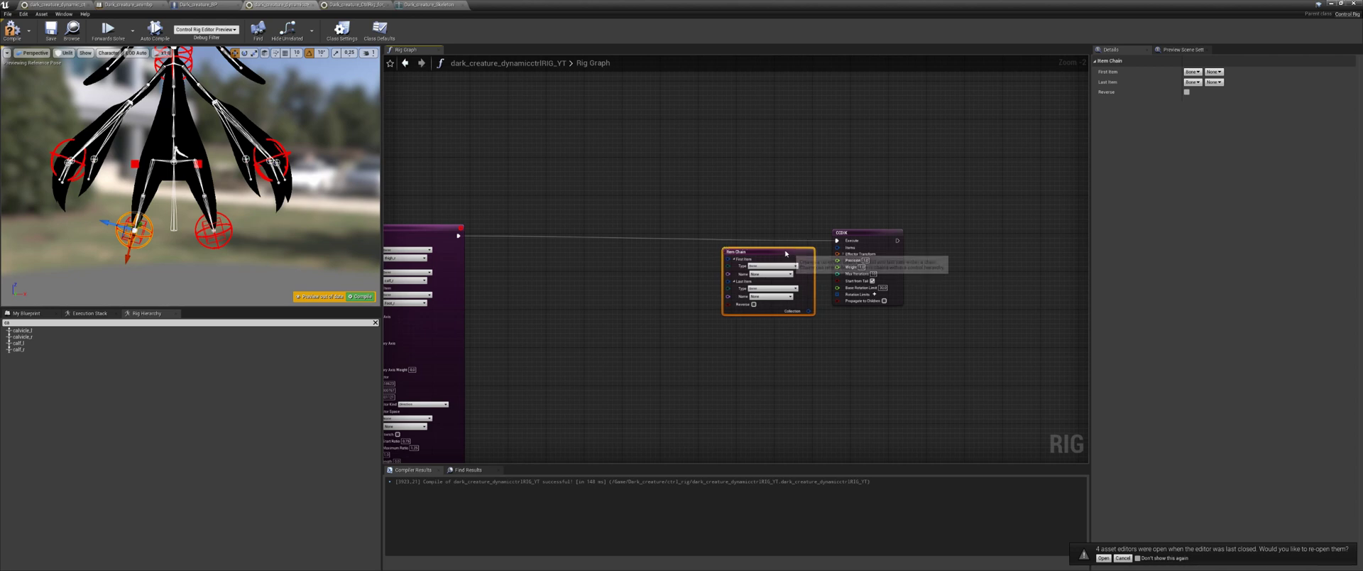
drag(727, 250, 699, 179)
Set the Item Chain from upperarm_l to index_01_l, connect its Collection to the CCDIK's Items and enable Propagate to Children.
scroll(746, 188, up, 2)
click(746, 210)
text(up)
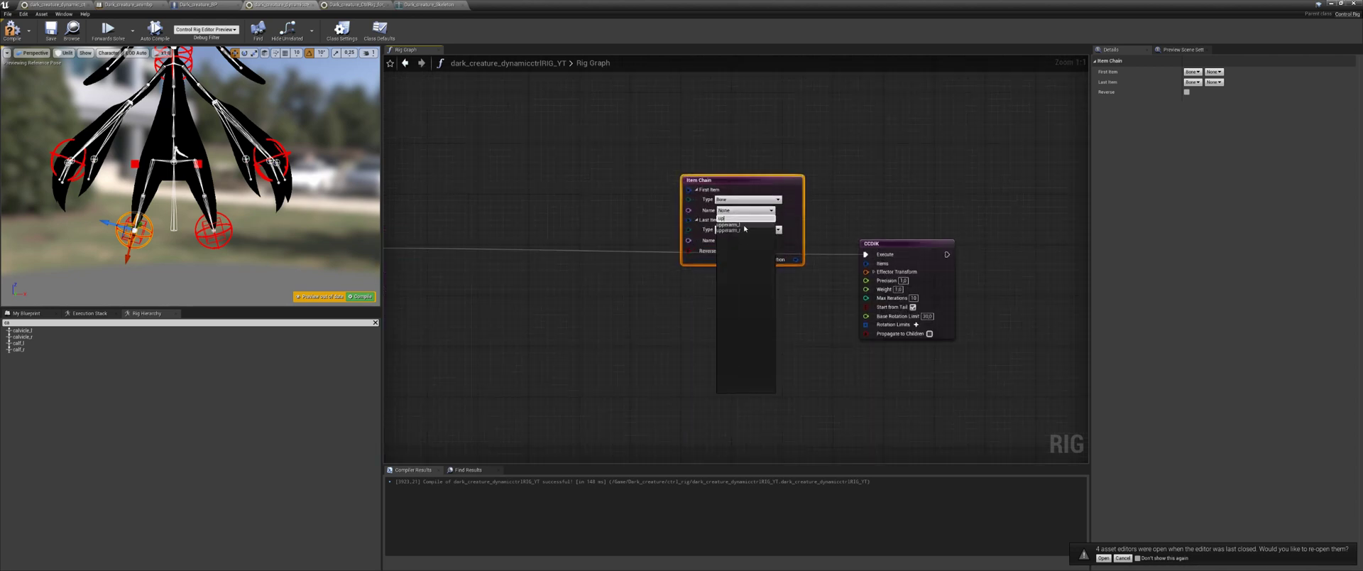
click(743, 225)
click(740, 242)
text(in)
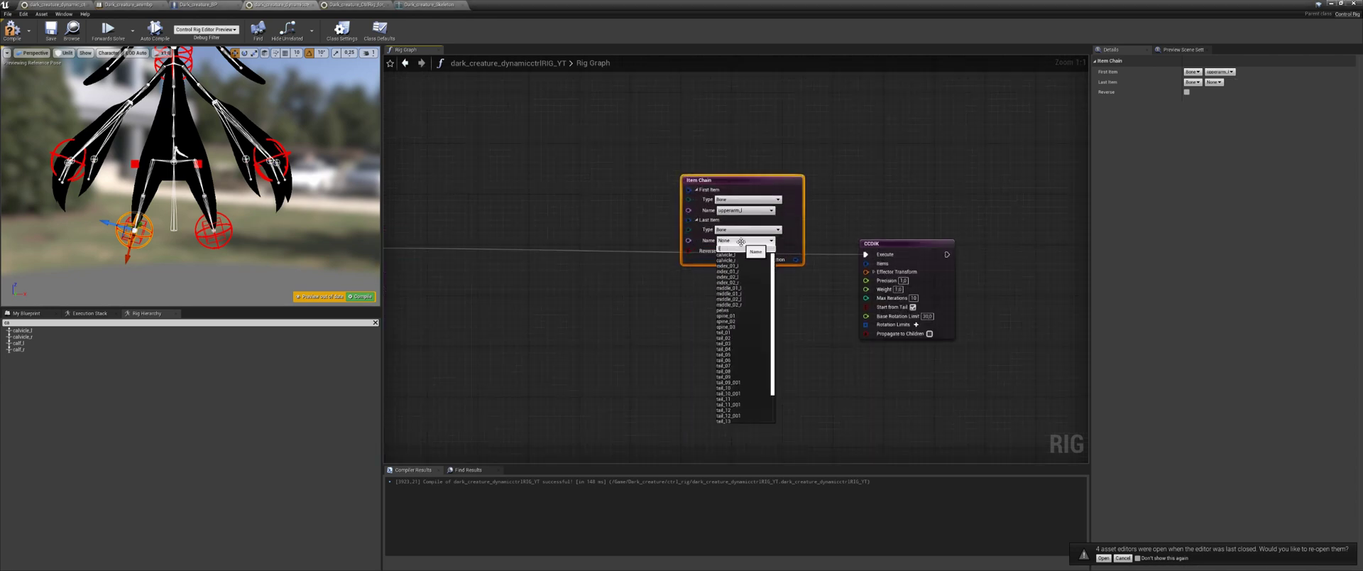
text(de)
click(728, 254)
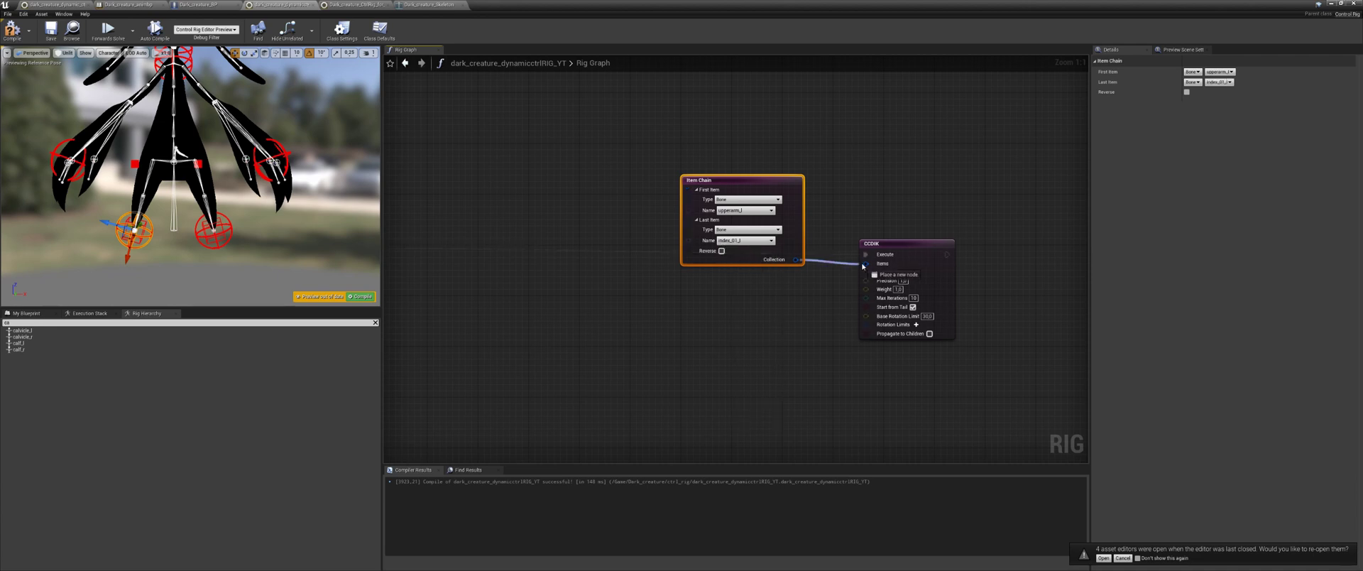
click(930, 333)
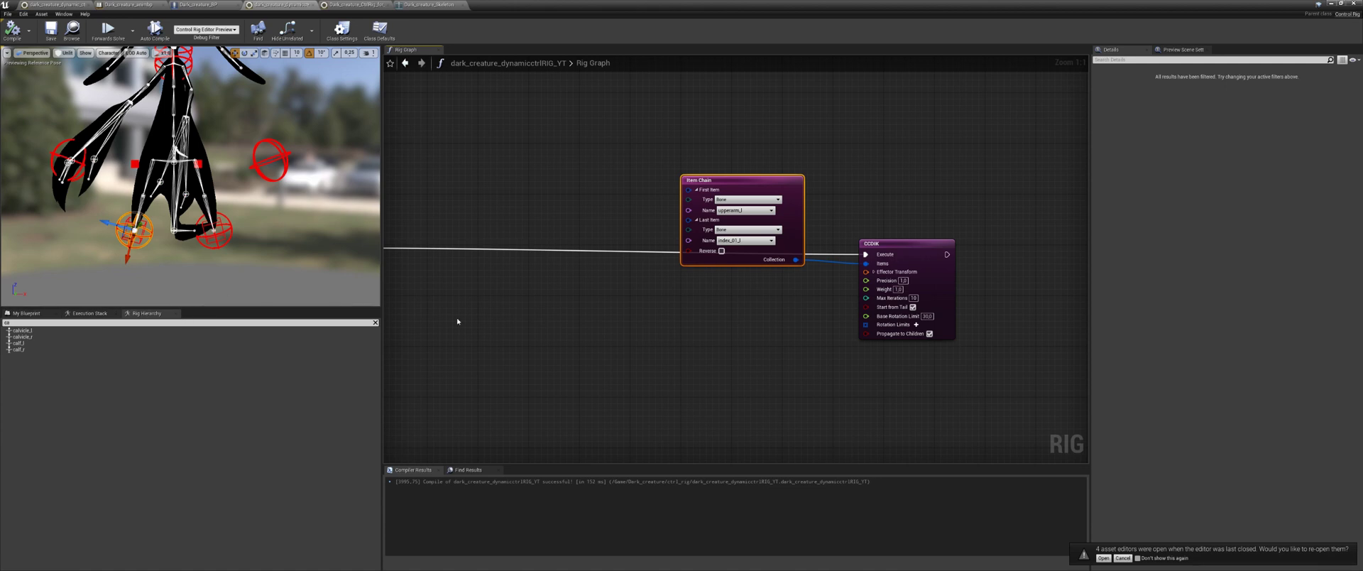
Feed the store_index_l control's Get Transform into the CCDIK's Effector Transform, compile and move the control to test the left arm.
scroll(708, 329, down, 2)
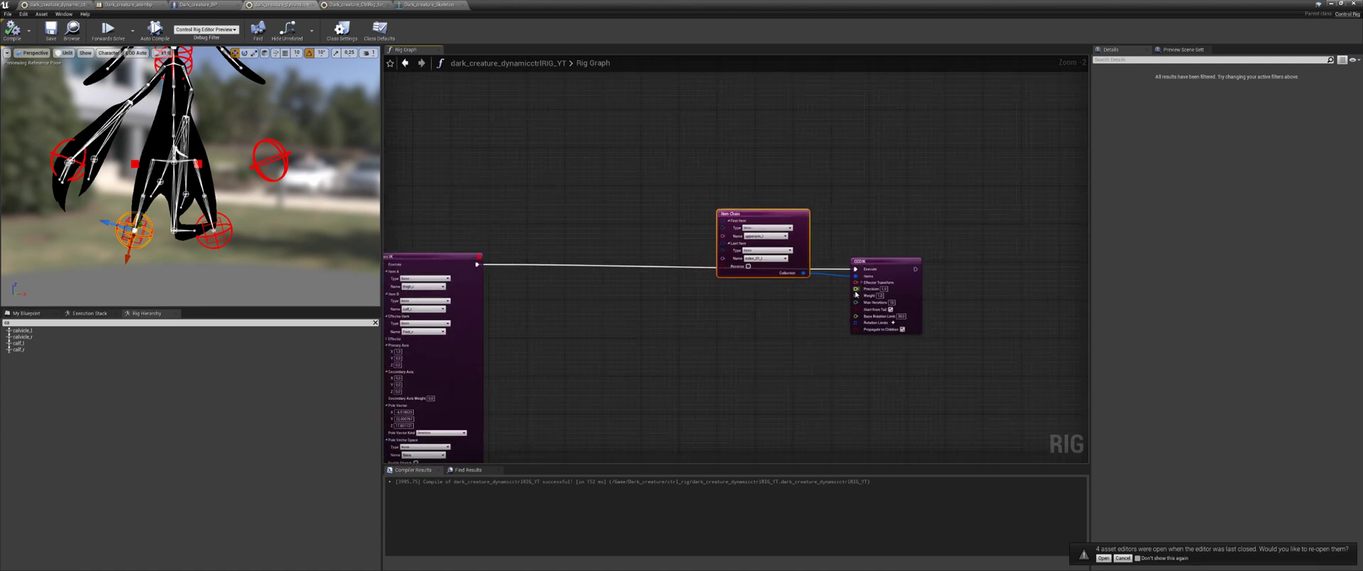
click(282, 155)
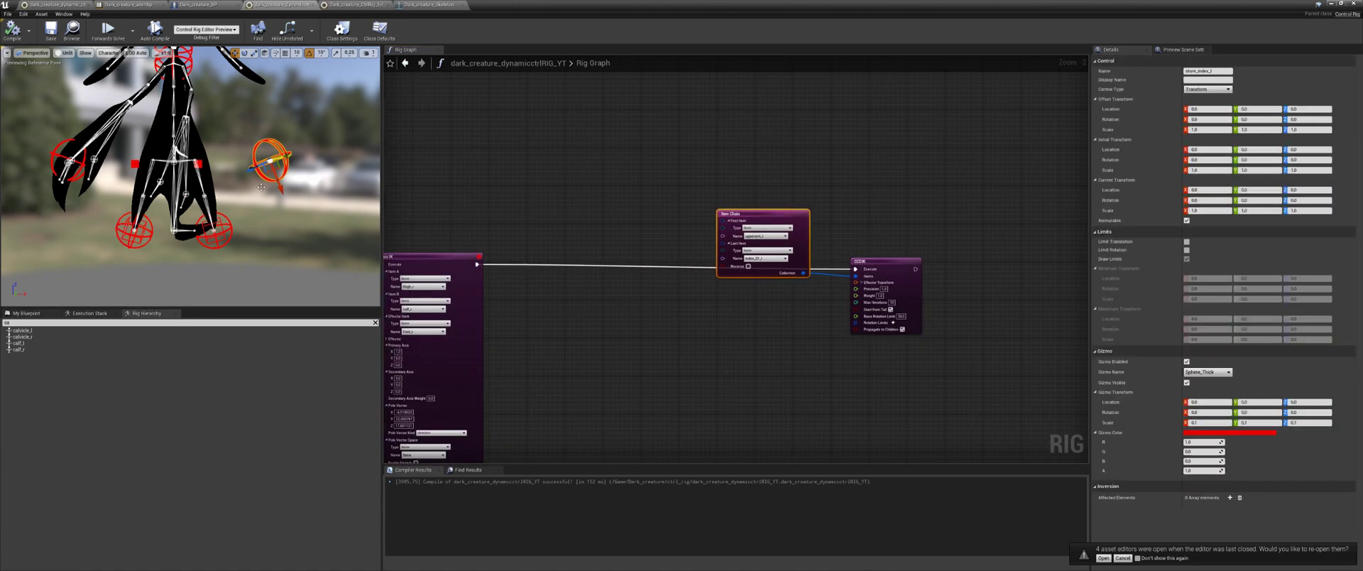
click(375, 323)
click(39, 345)
drag(39, 348, 723, 319)
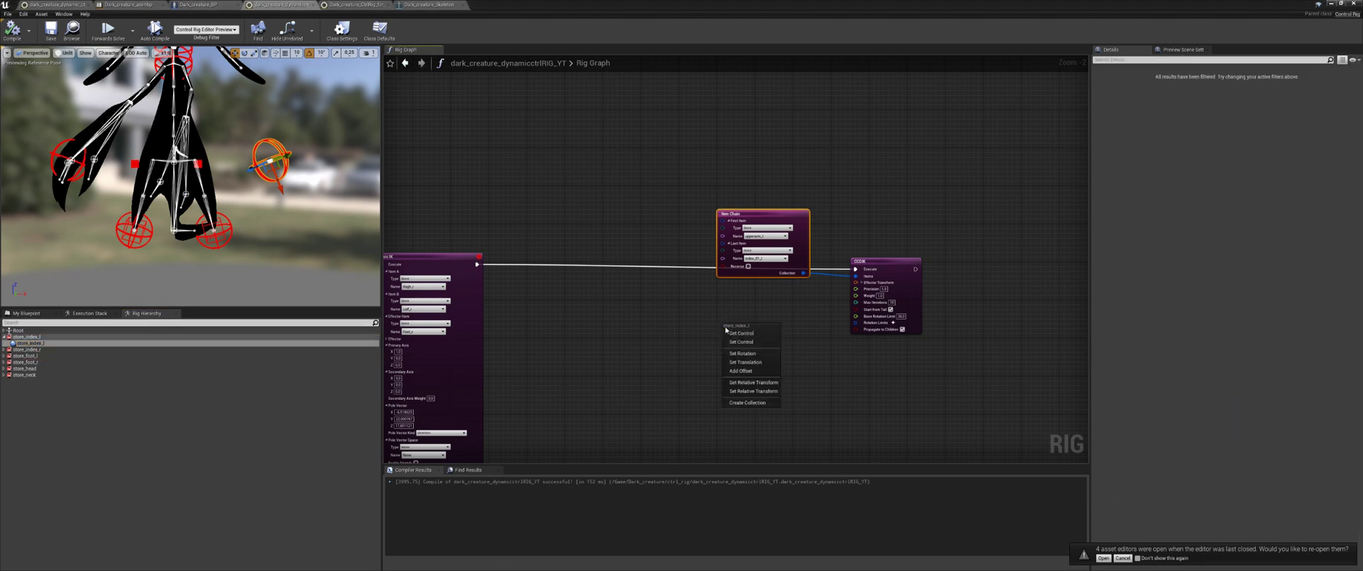
click(742, 327)
drag(809, 370, 854, 286)
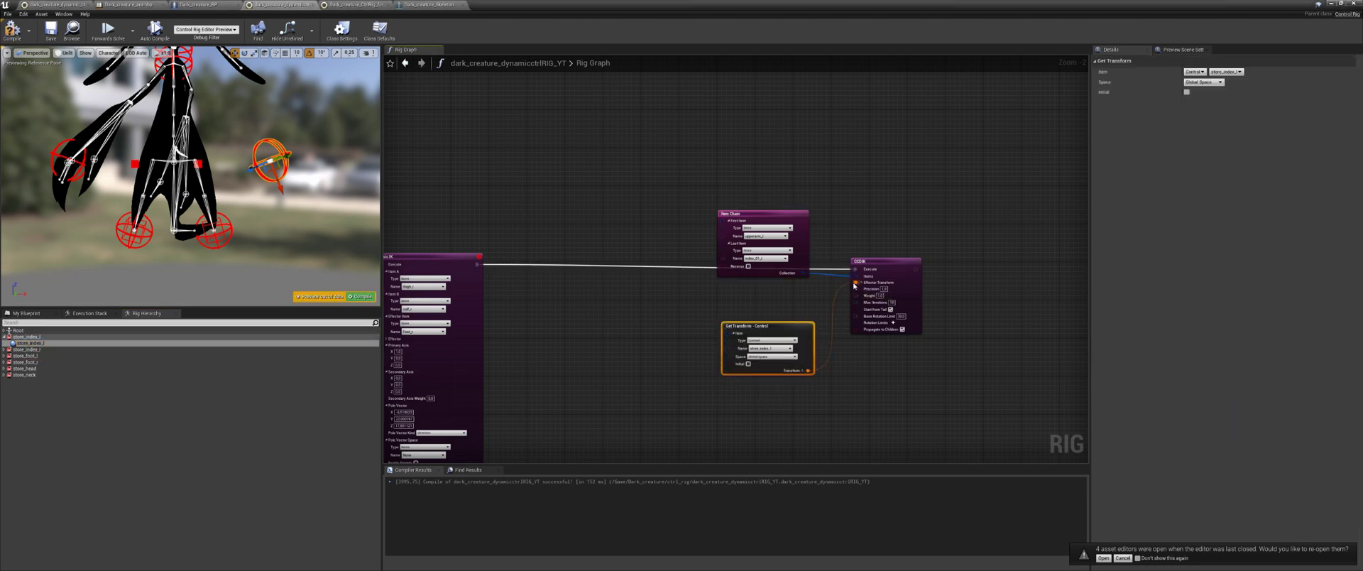
click(362, 297)
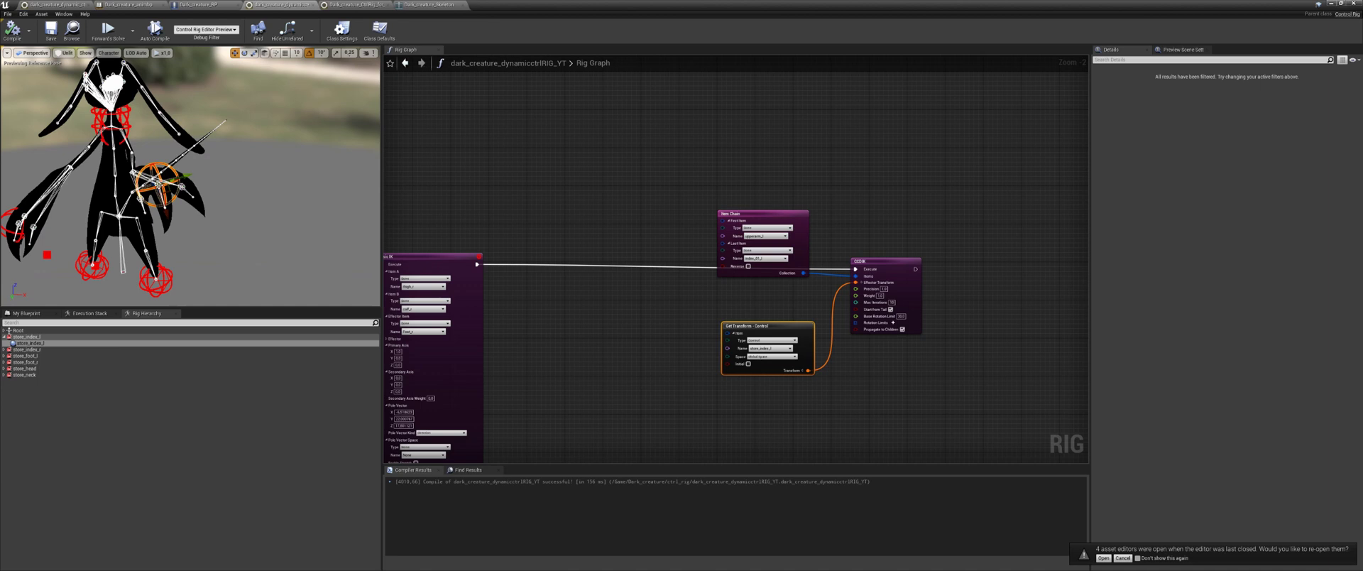
drag(160, 186, 133, 162)
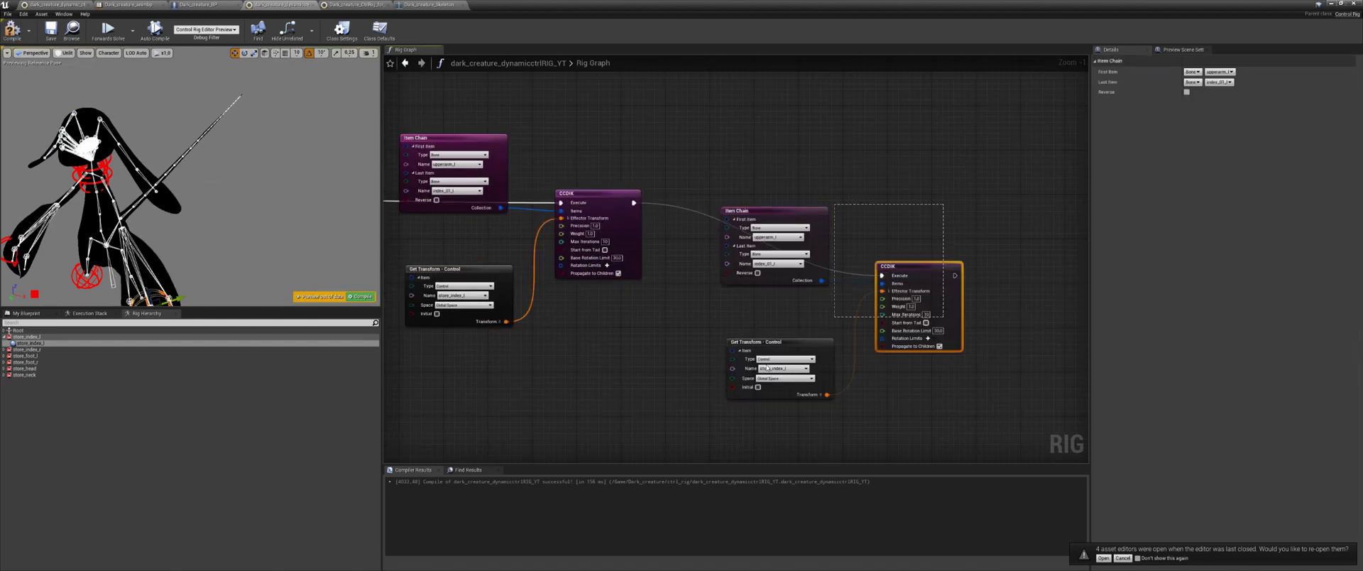
Mirror the duplicated arm nodes by replacing _l with _r in their names, and compile the rig.
click(734, 169)
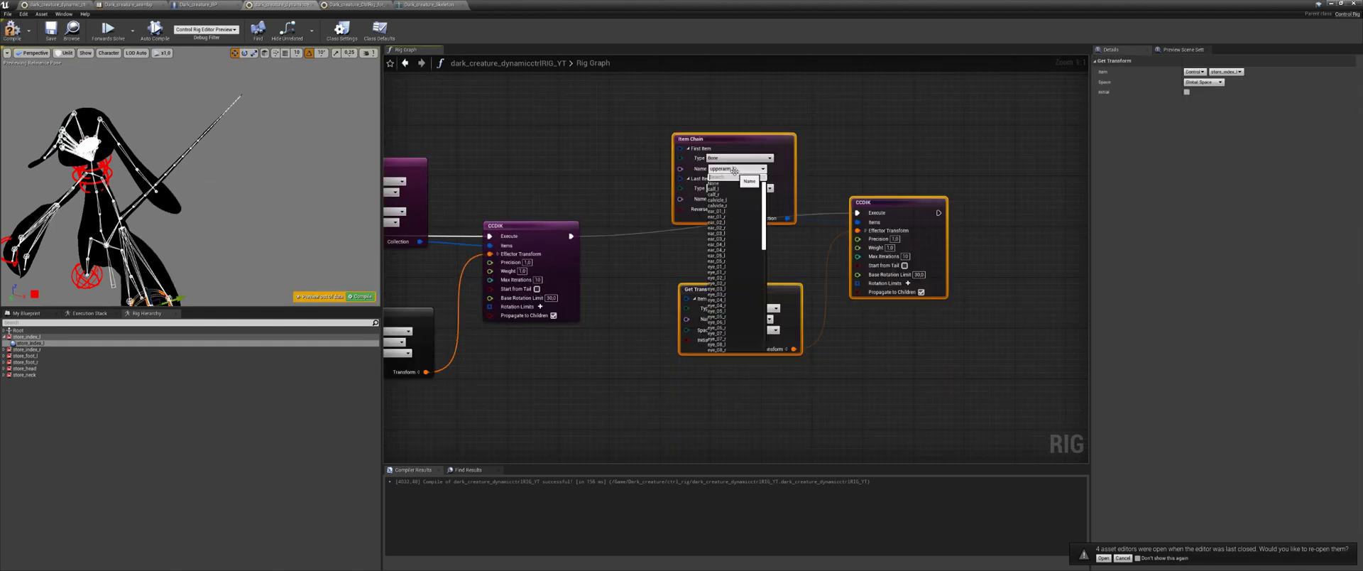
click(815, 173)
right_click(784, 152)
click(774, 235)
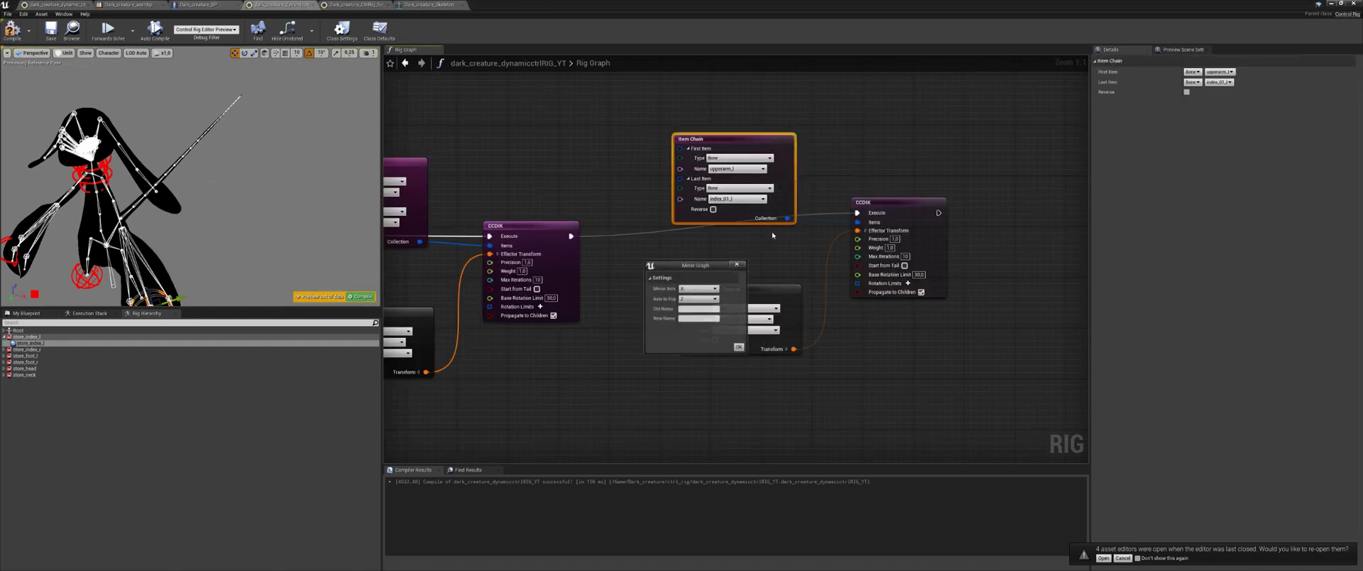
key(Tab)
text(_)
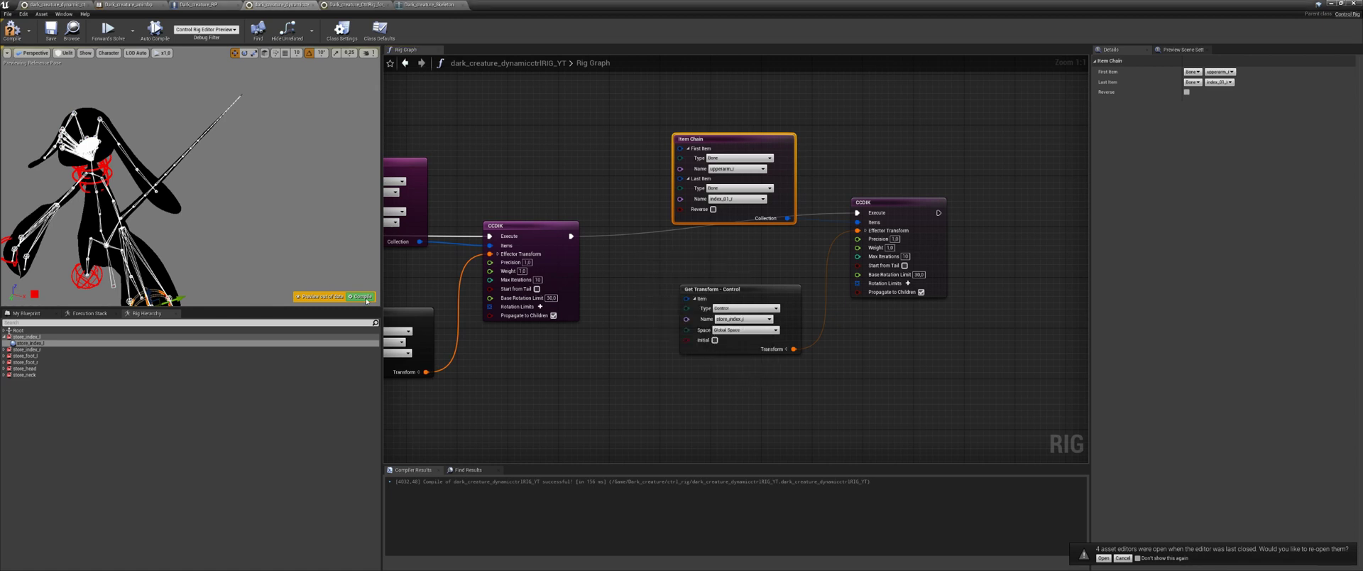
click(365, 298)
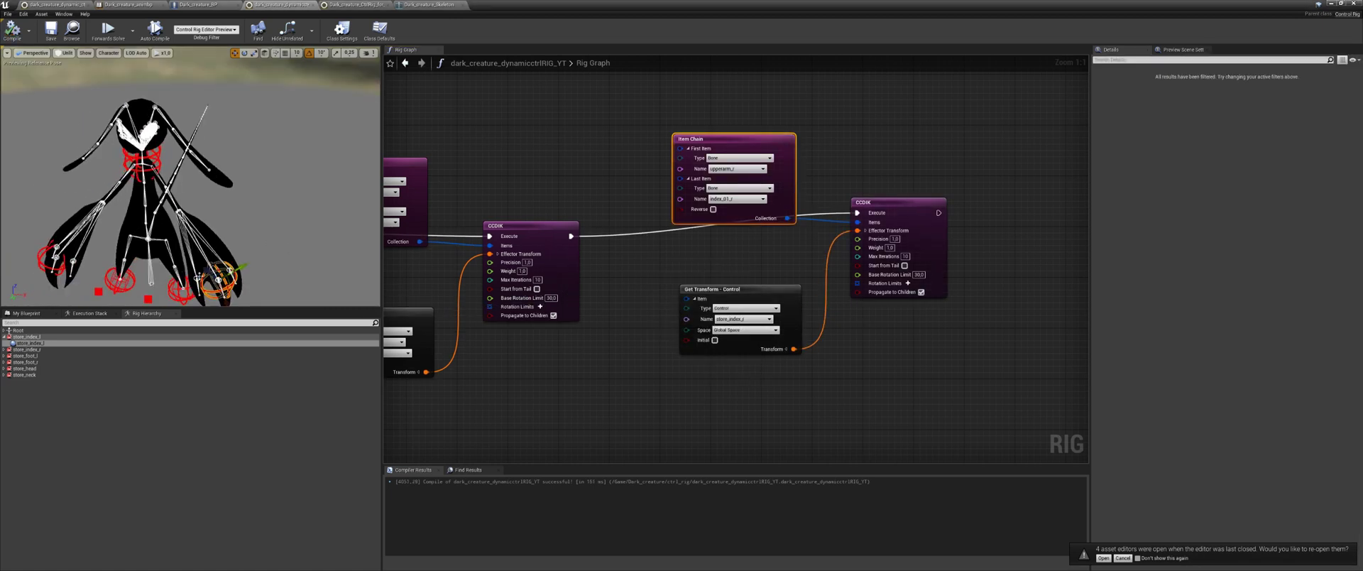
Move the store_index_r control upward in the viewport to test the right arm's CCDIK.
alt+drag(88, 292, 111, 269)
click(66, 219)
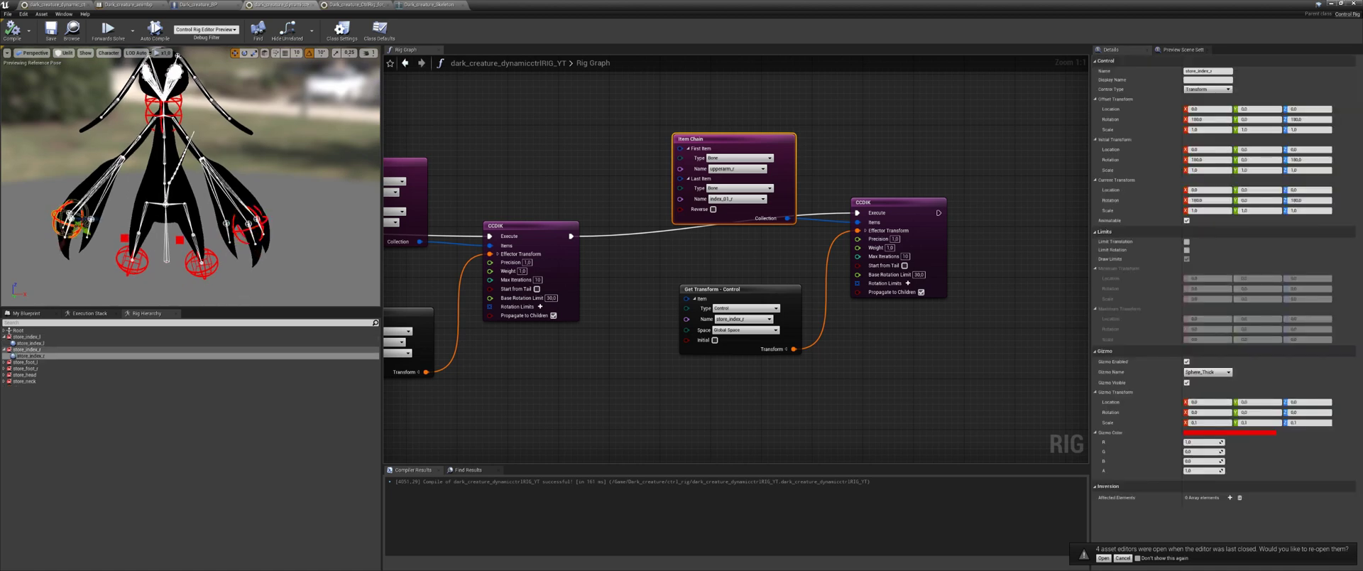
drag(84, 226, 97, 175)
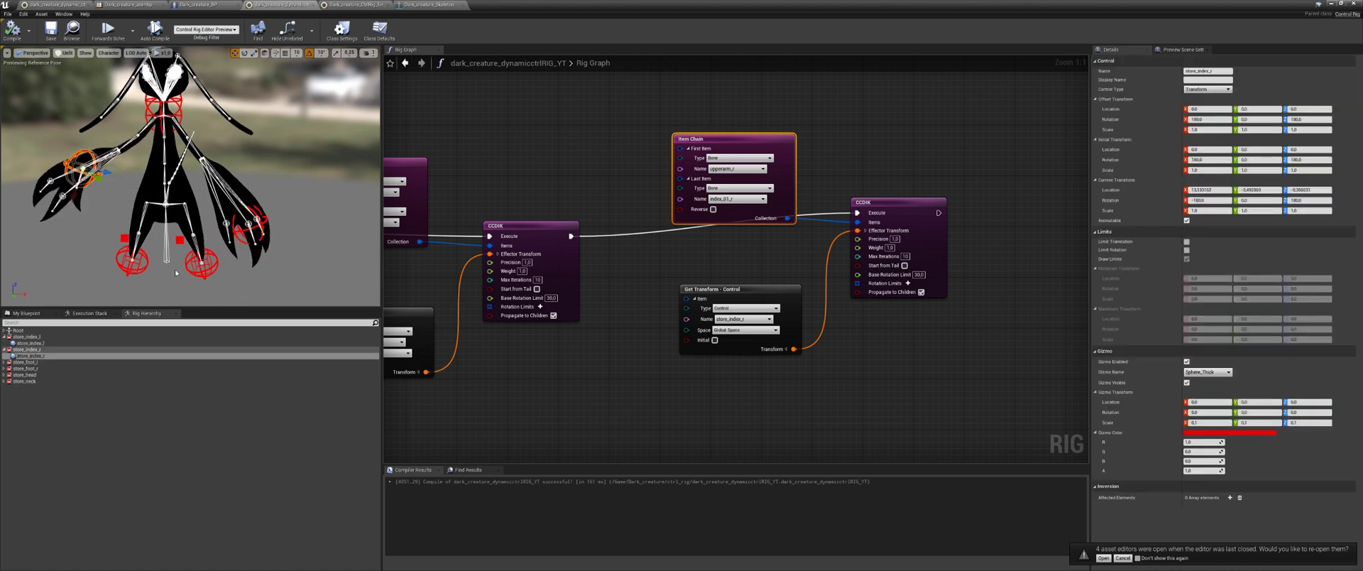
Save the dynamic Control Rig asset.
right_drag(644, 282, 620, 250)
key(ctrl+s)
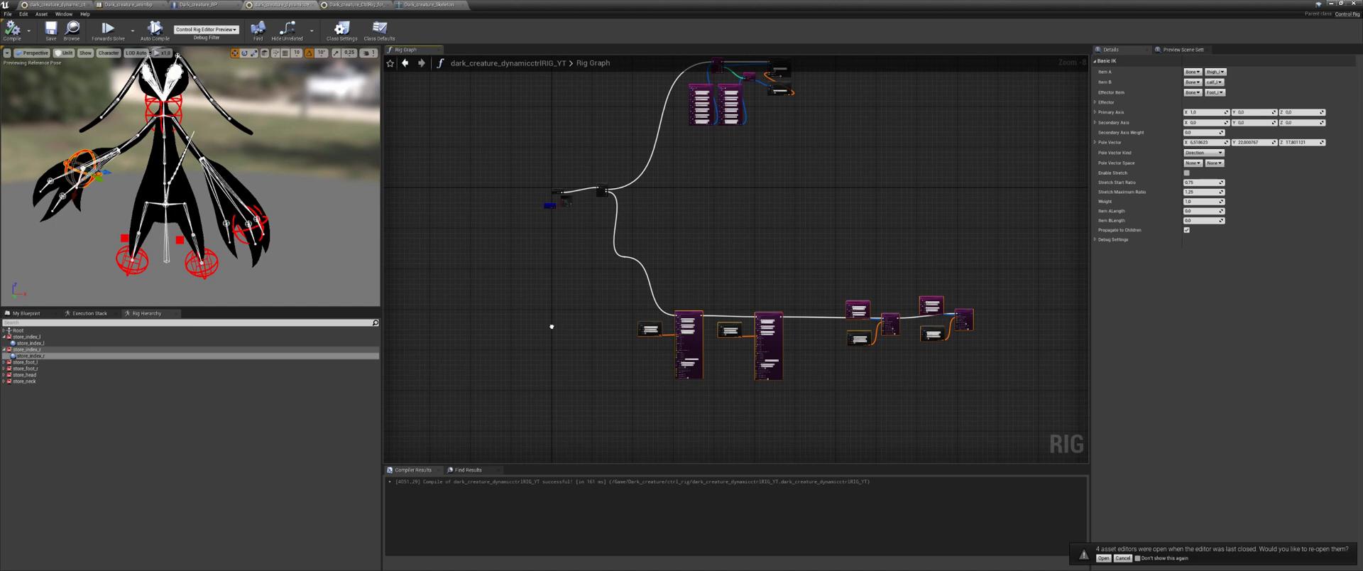
right_drag(553, 324, 517, 360)
key(ctrl+s)
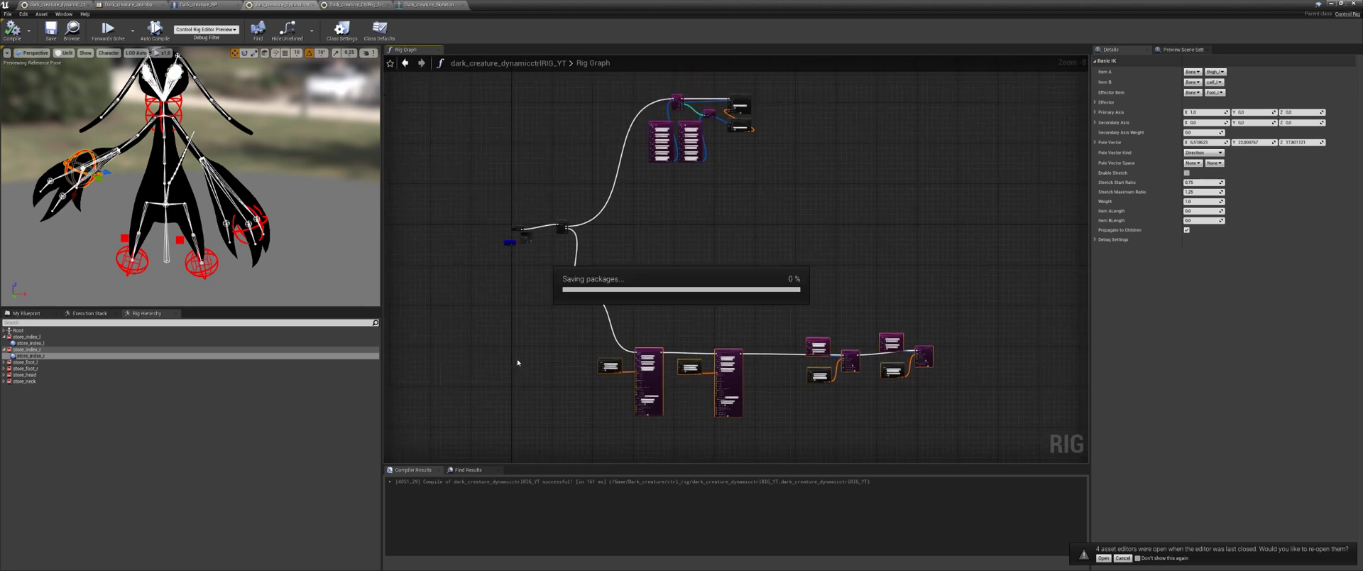
Examine the graph's upper and lower node groups, the posed creature and the outputs of the Sequence node.
click(644, 301)
right_drag(606, 255, 595, 307)
drag(800, 119, 550, 257)
right_drag(959, 350, 1005, 167)
drag(1014, 141, 534, 381)
right_drag(647, 189, 624, 277)
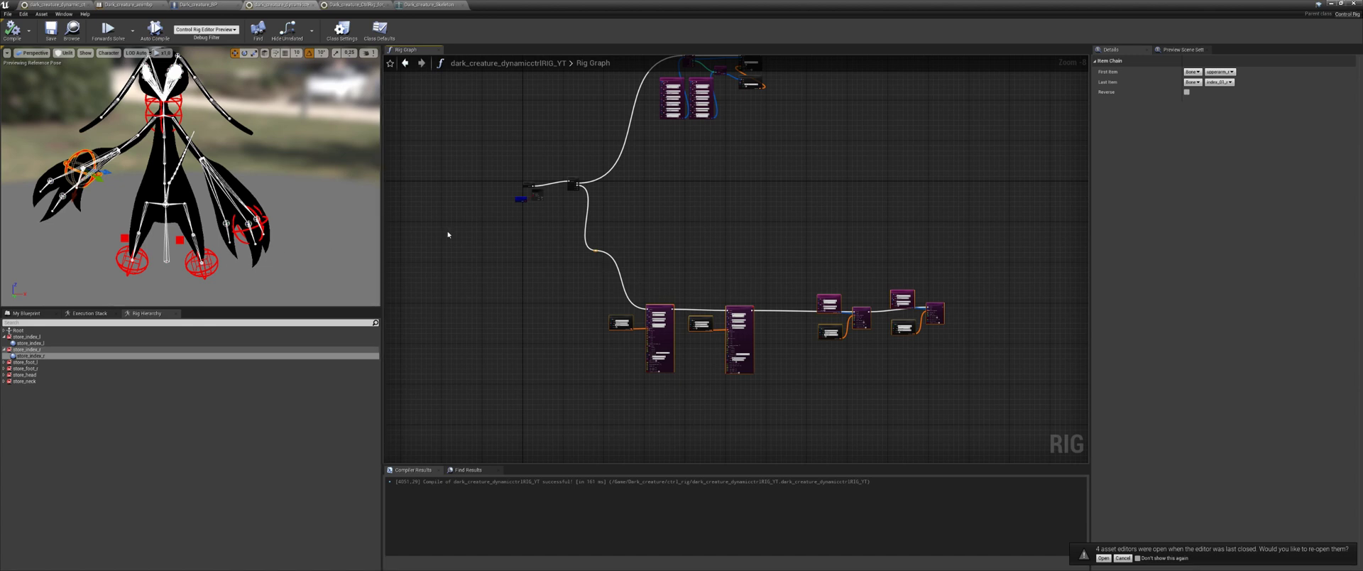
alt+drag(310, 205, 202, 205)
middle_drag(310, 205, 266, 213)
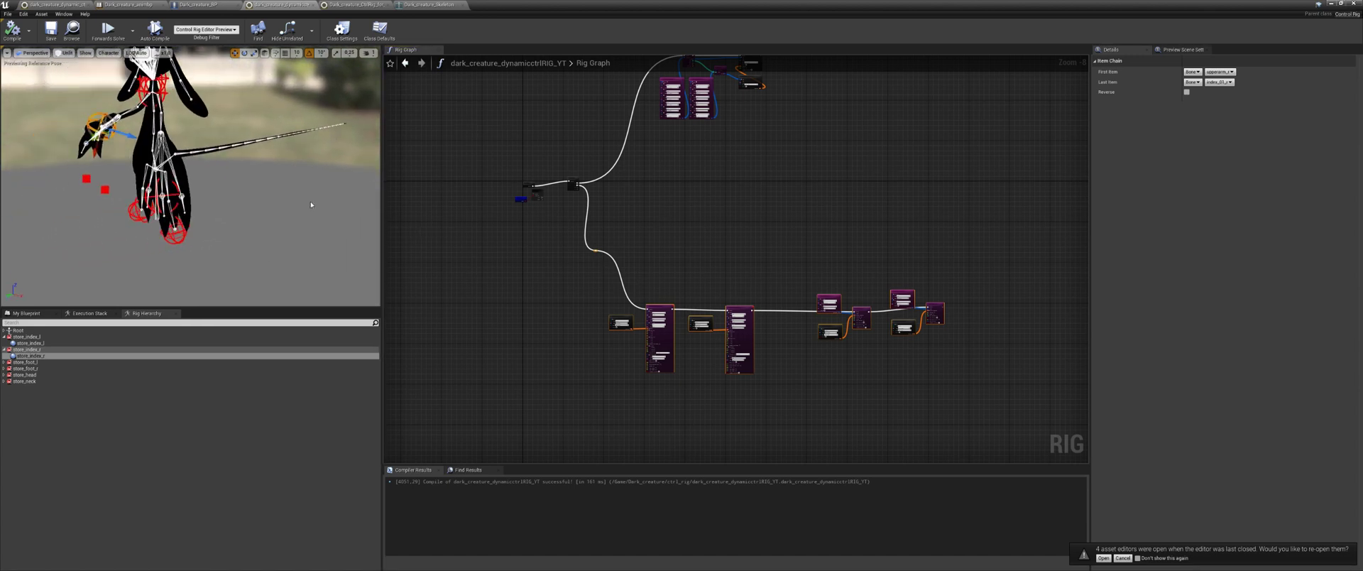
click(613, 198)
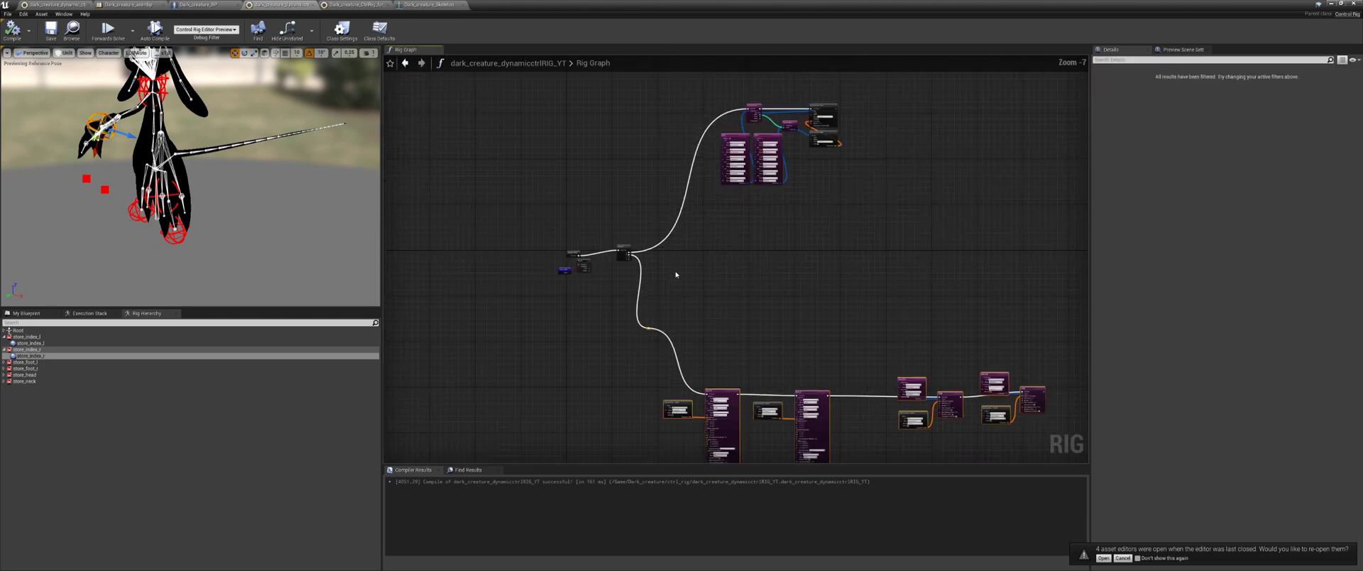
scroll(642, 271, up, 4)
scroll(528, 214, up, 3)
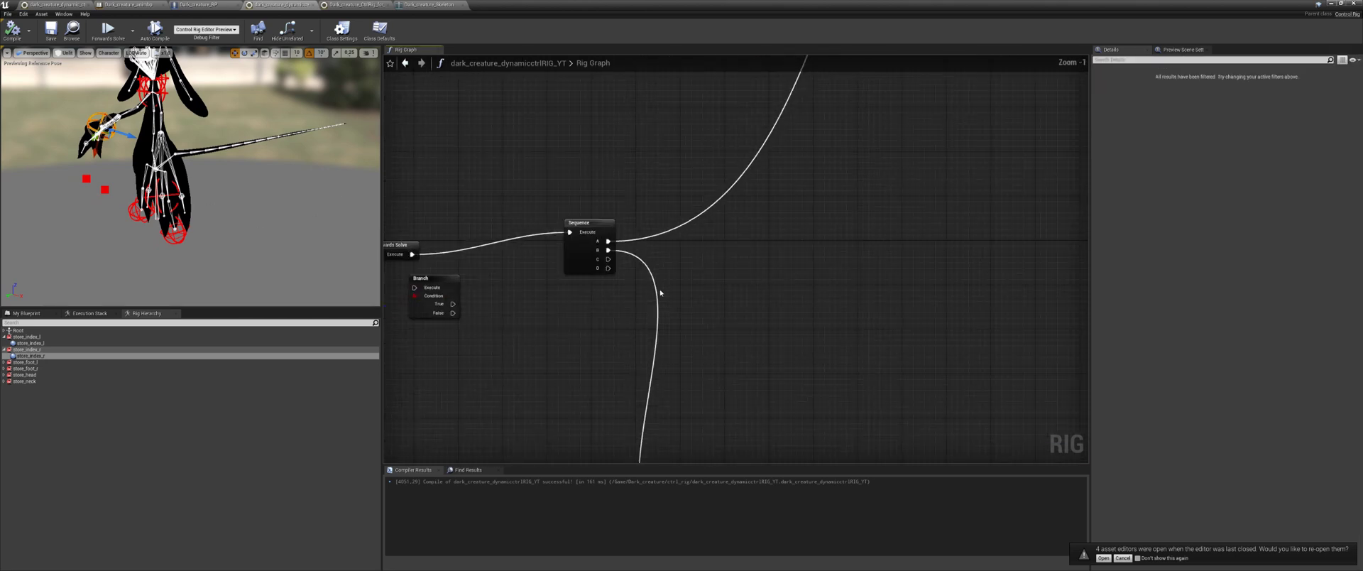